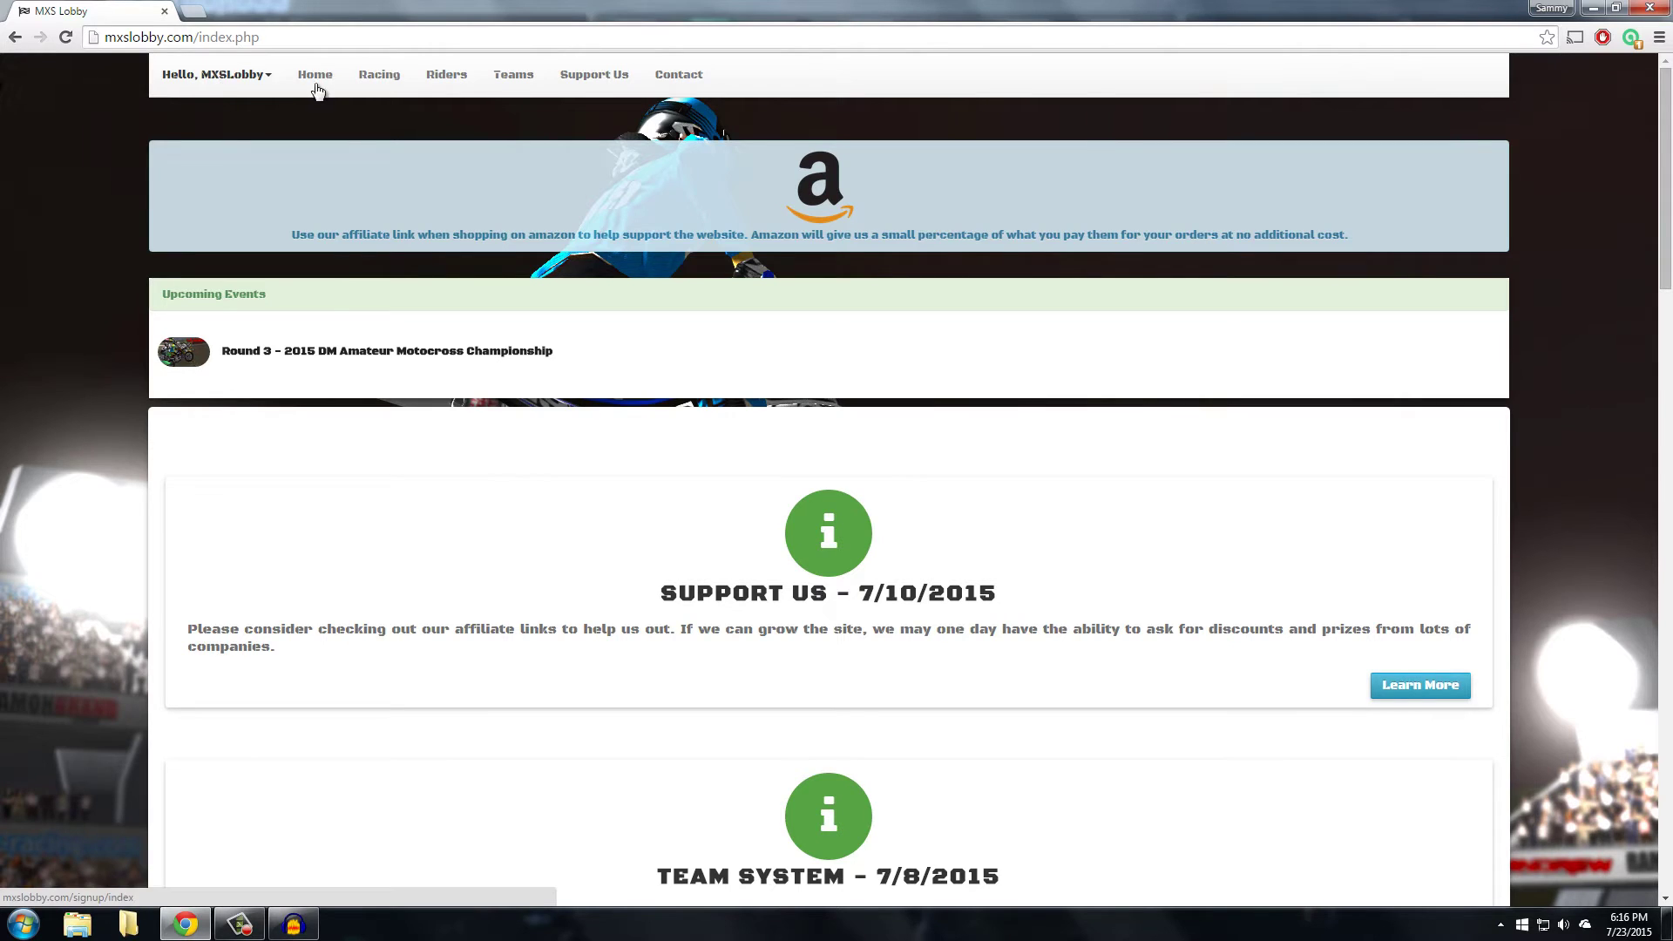
# Open the Server Dashboard for server 19801 from the Hello, MXSLobby account menu
pyautogui.click(240, 76)
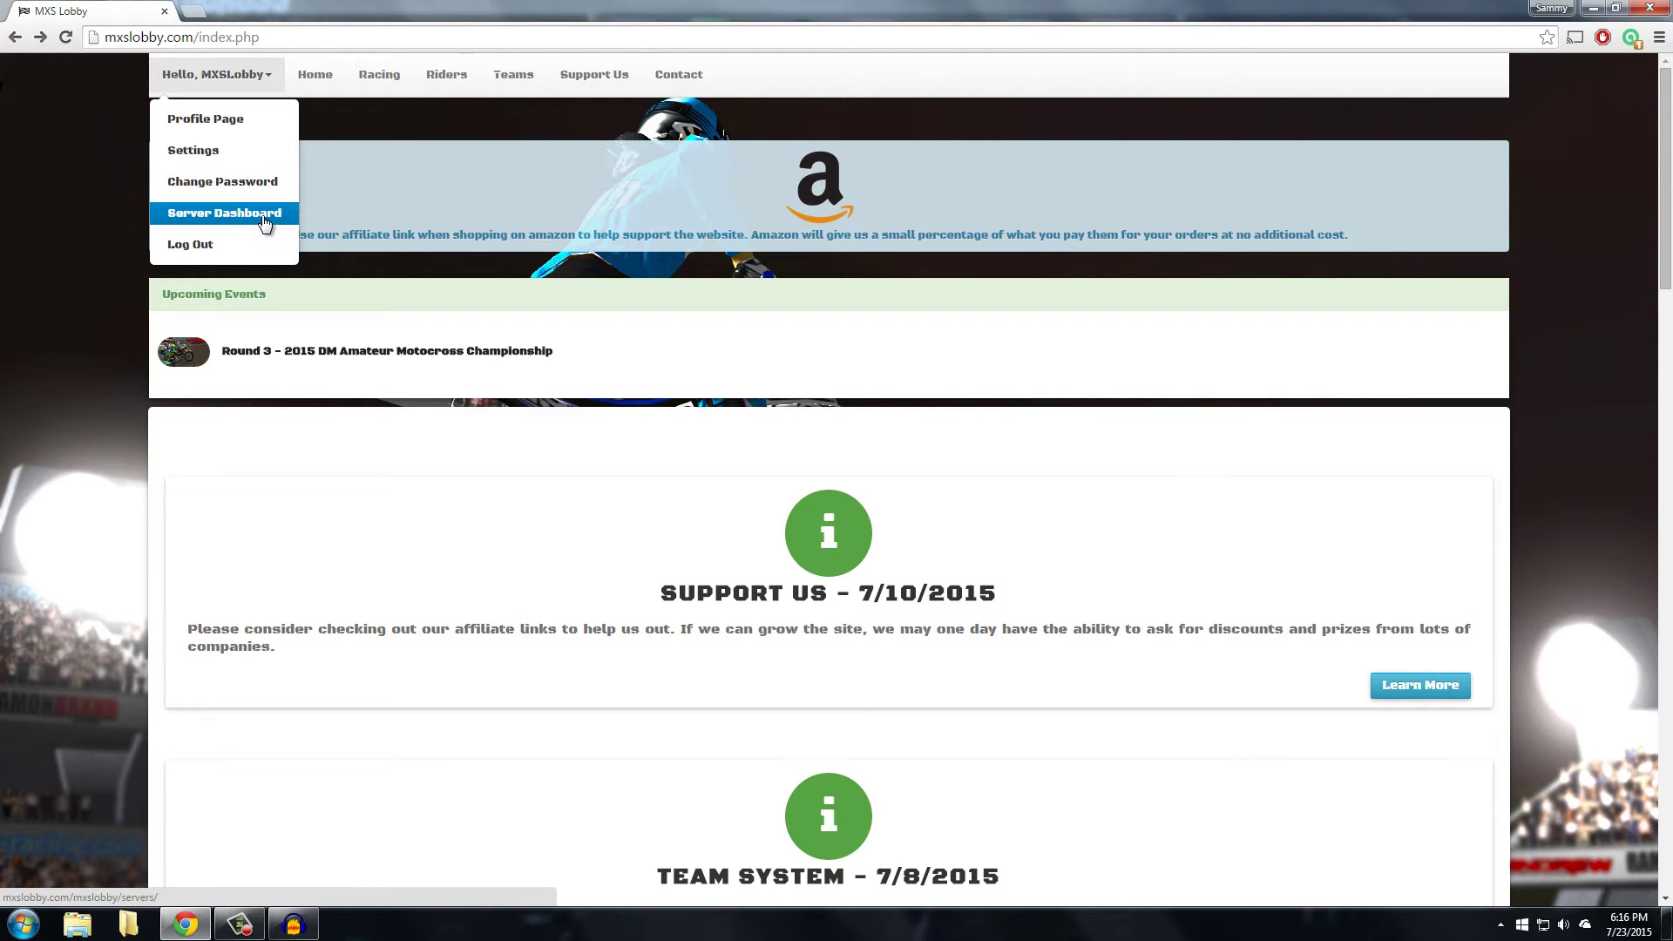
pyautogui.click(264, 221)
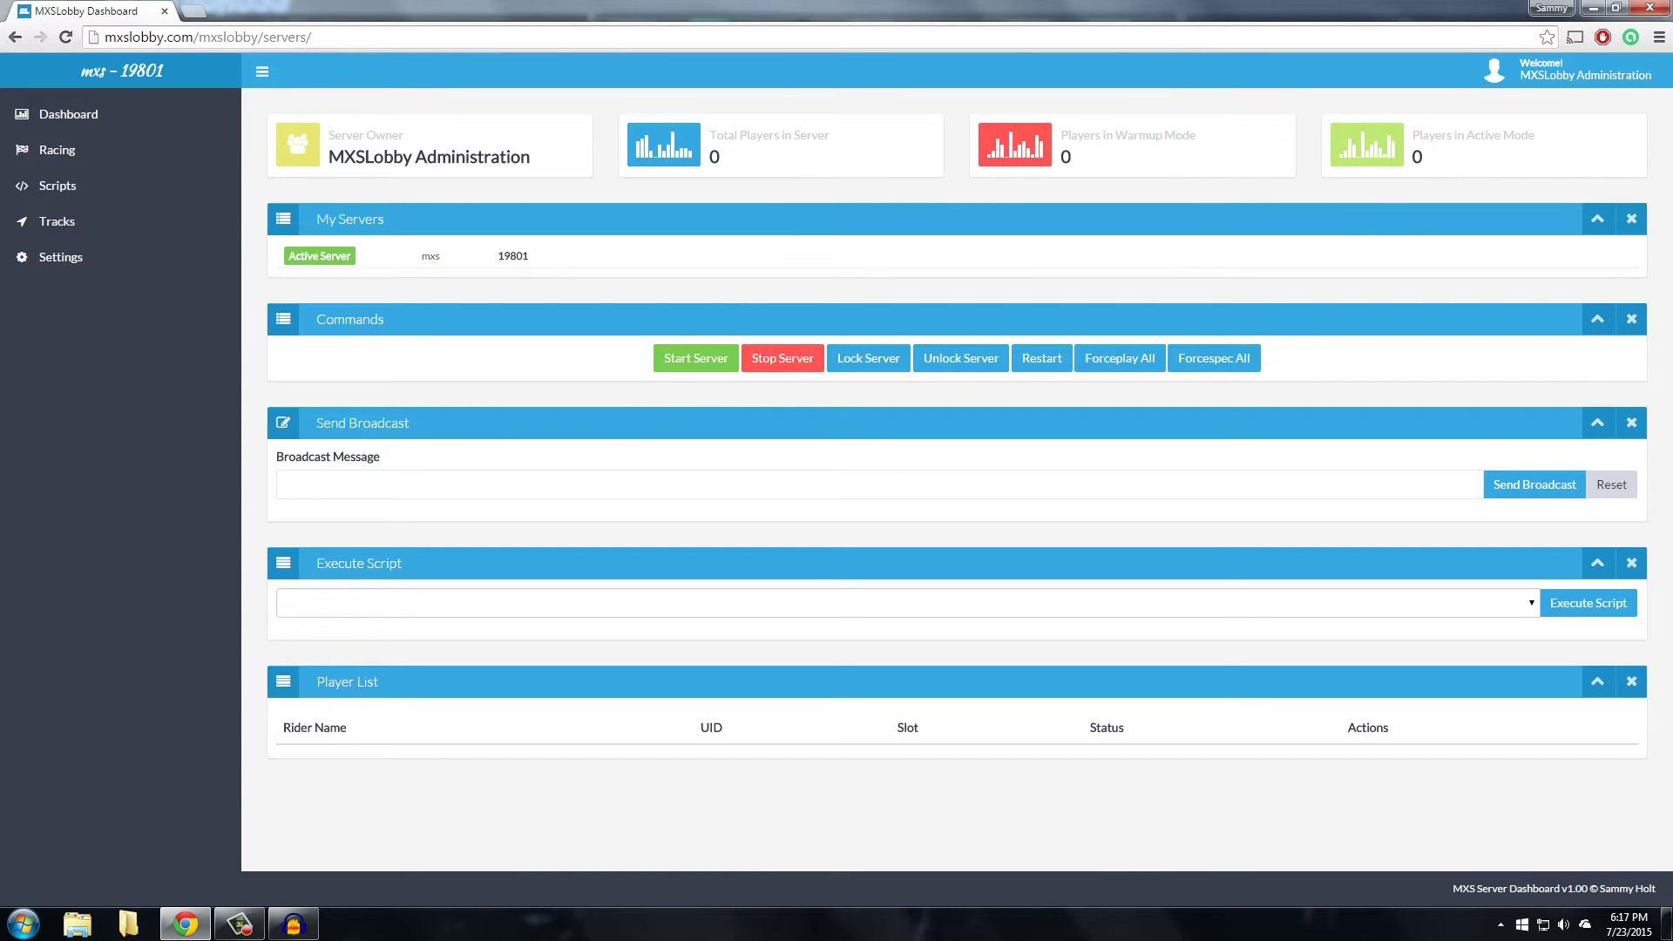
pyautogui.click(1598, 219)
pyautogui.click(976, 361)
pyautogui.click(536, 489)
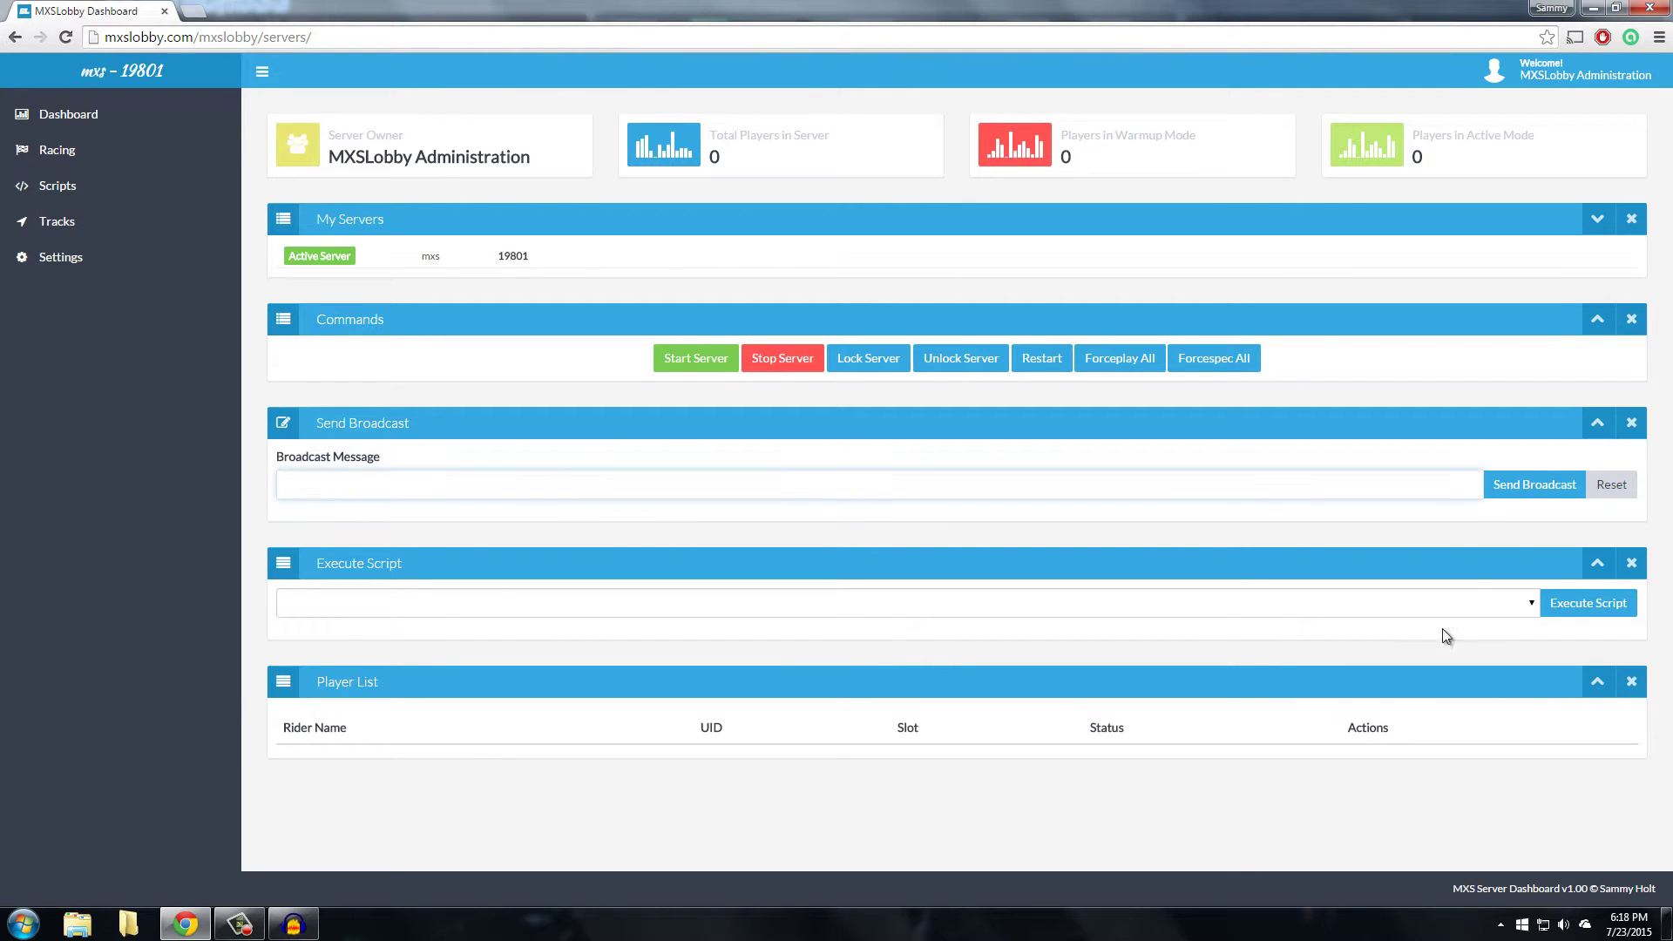
pyautogui.click(1612, 484)
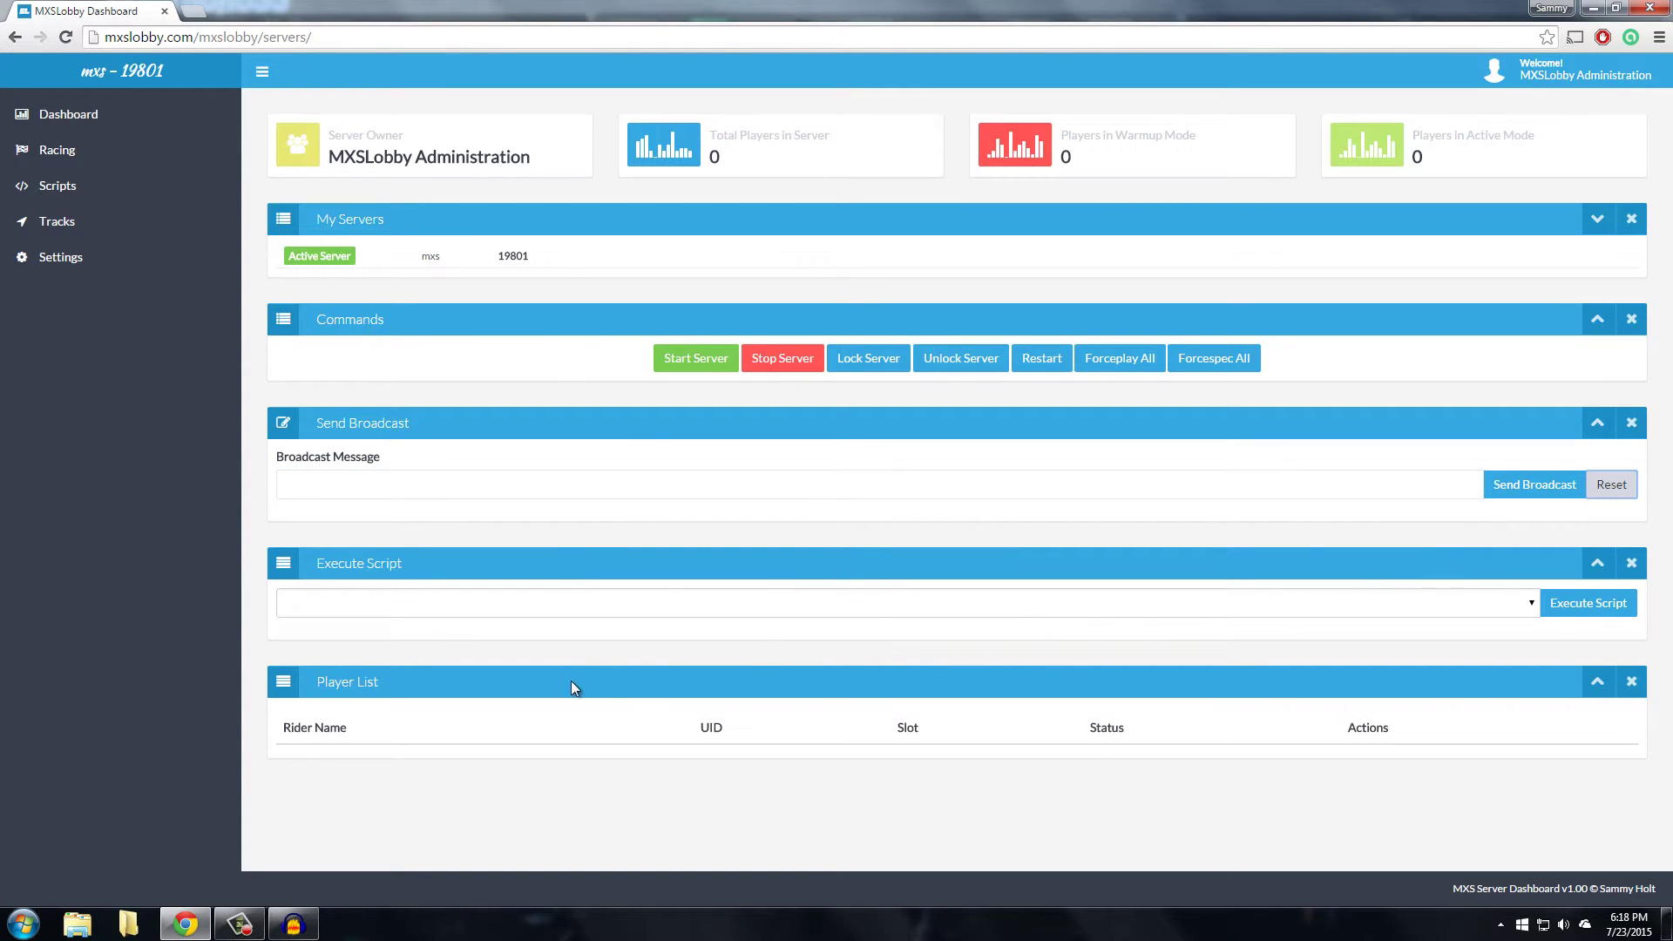
pyautogui.click(1598, 423)
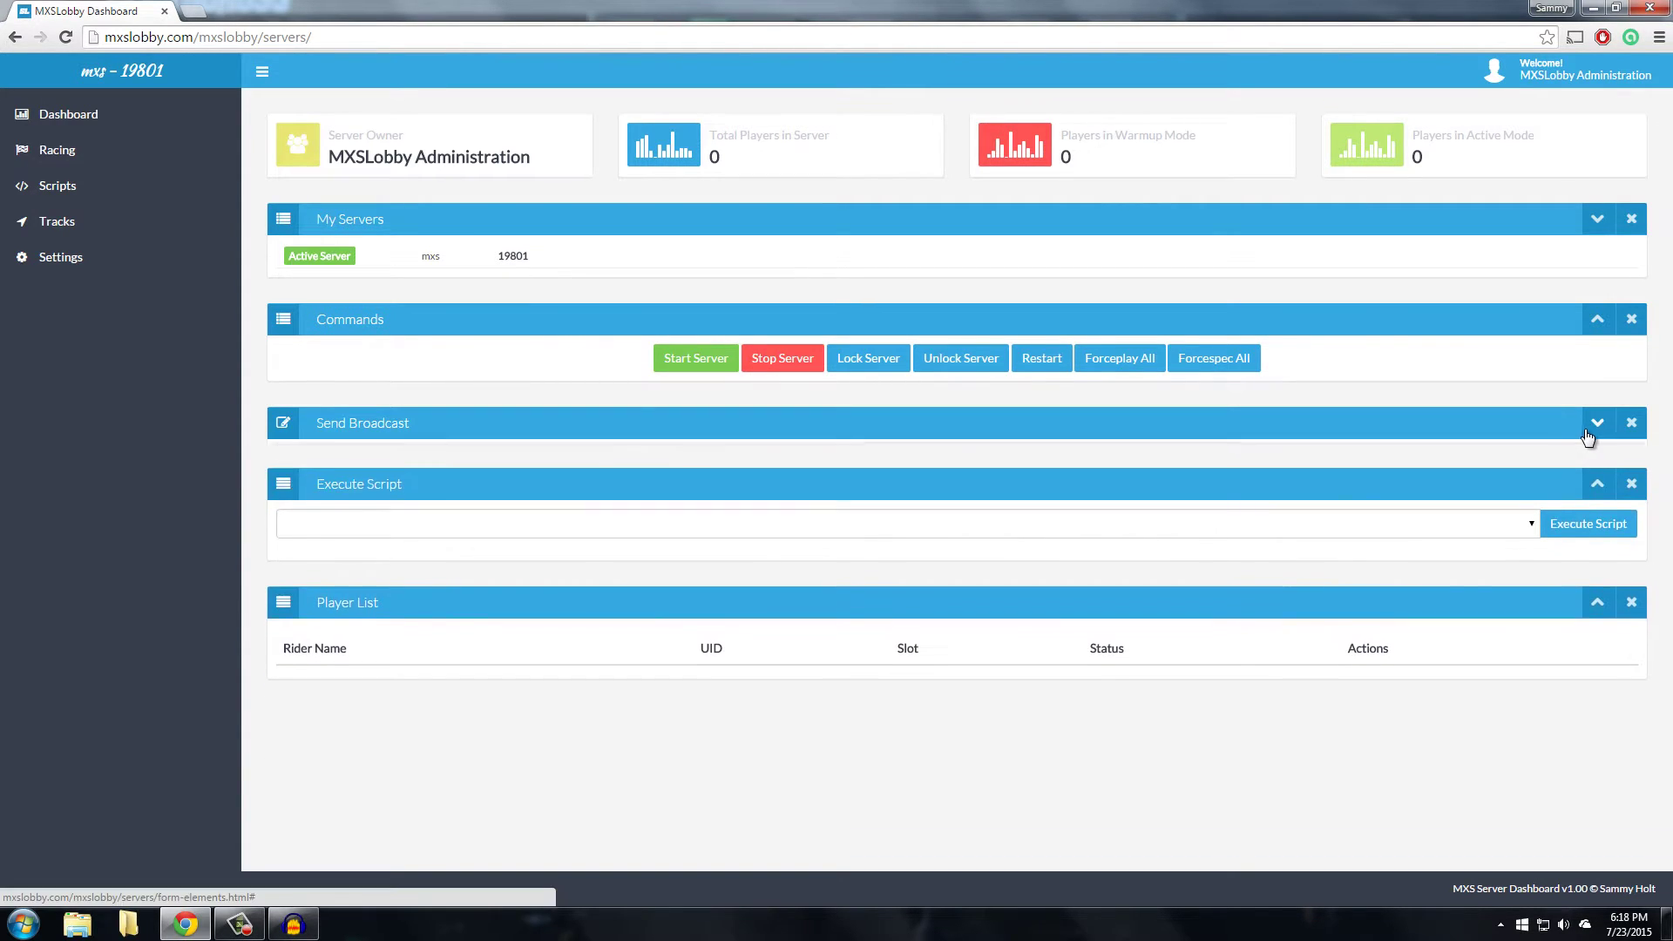
pyautogui.click(1599, 322)
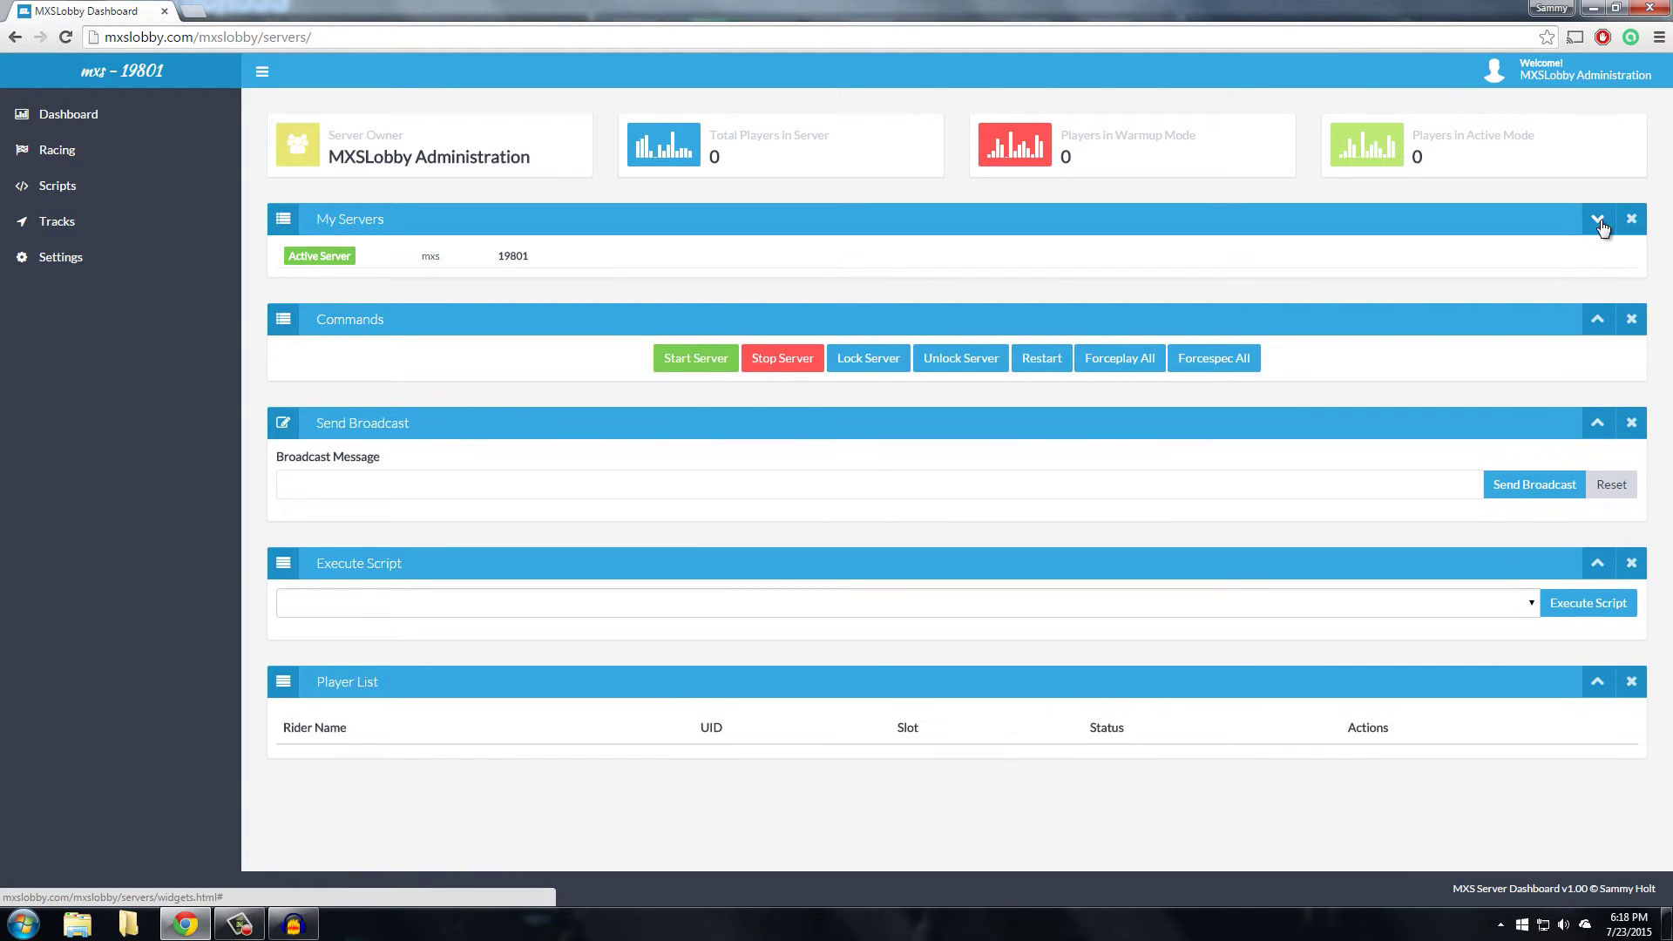
pyautogui.click(1599, 221)
pyautogui.click(1598, 319)
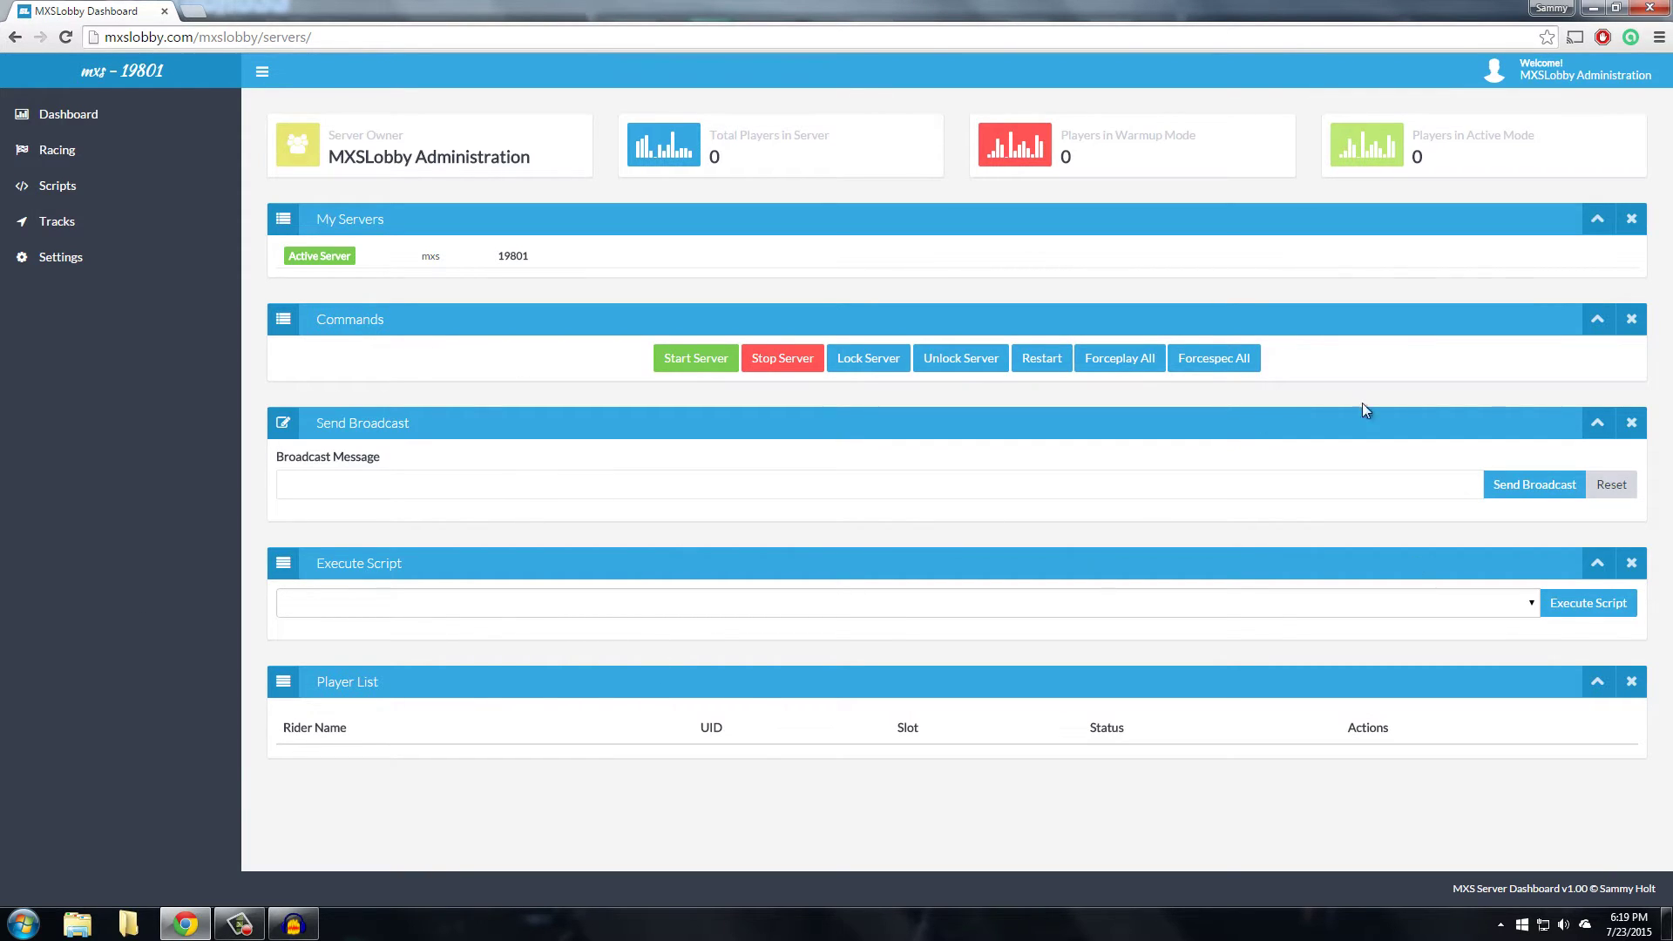
pyautogui.click(1598, 219)
pyautogui.click(1595, 296)
pyautogui.click(1599, 336)
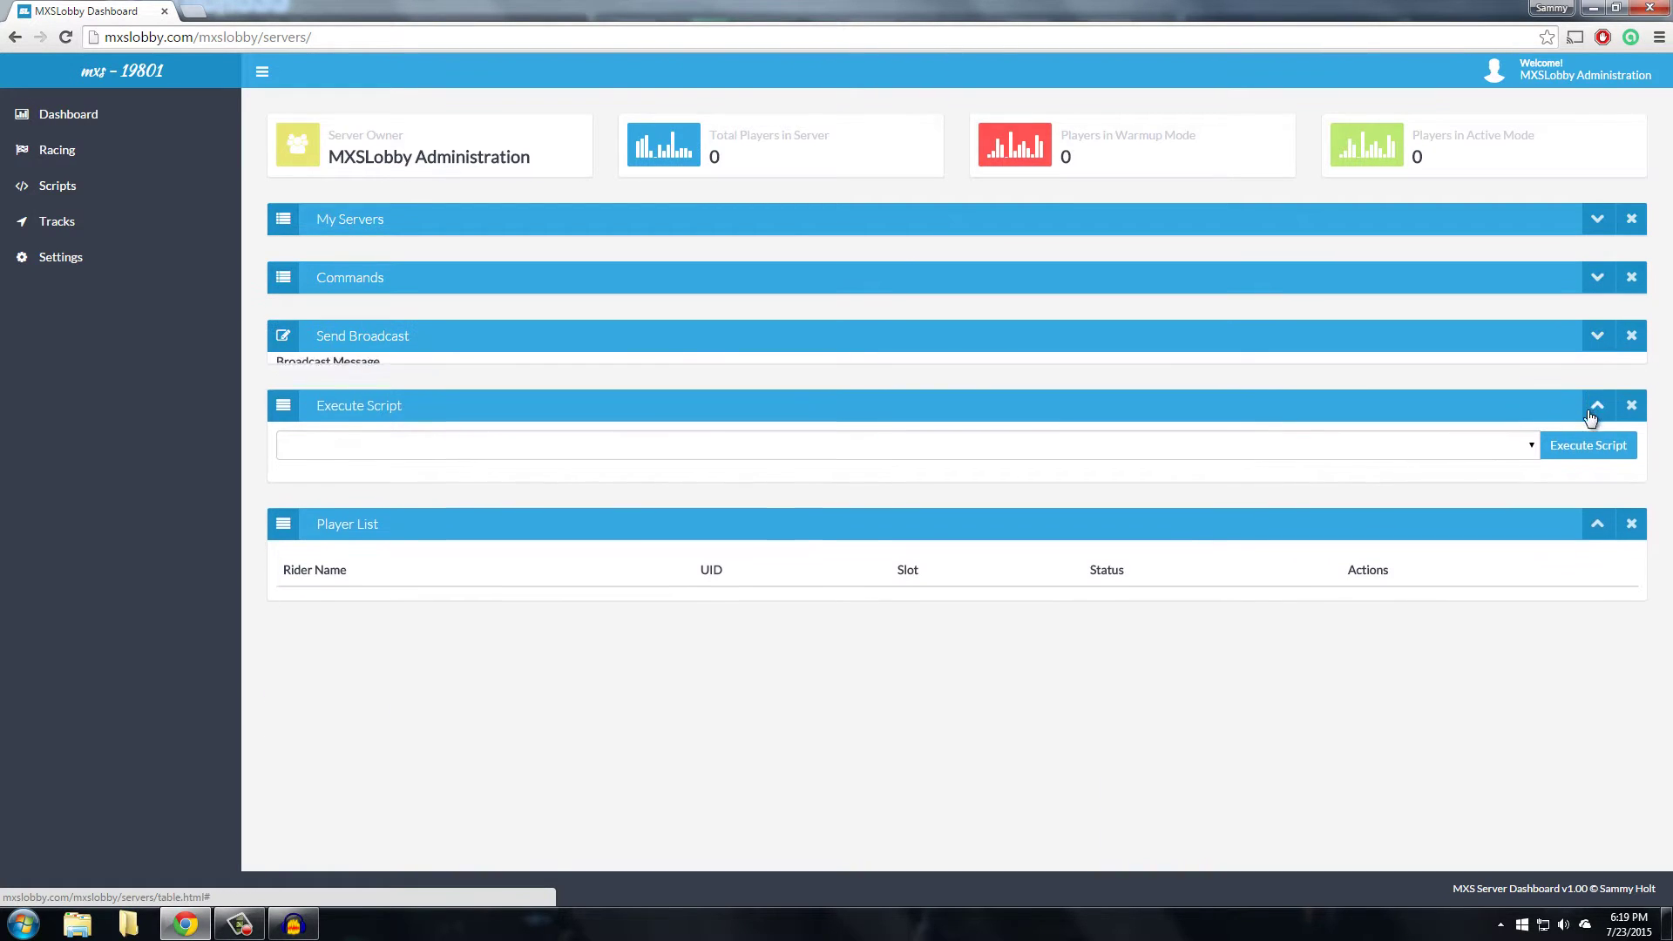
pyautogui.click(1599, 397)
pyautogui.click(1598, 452)
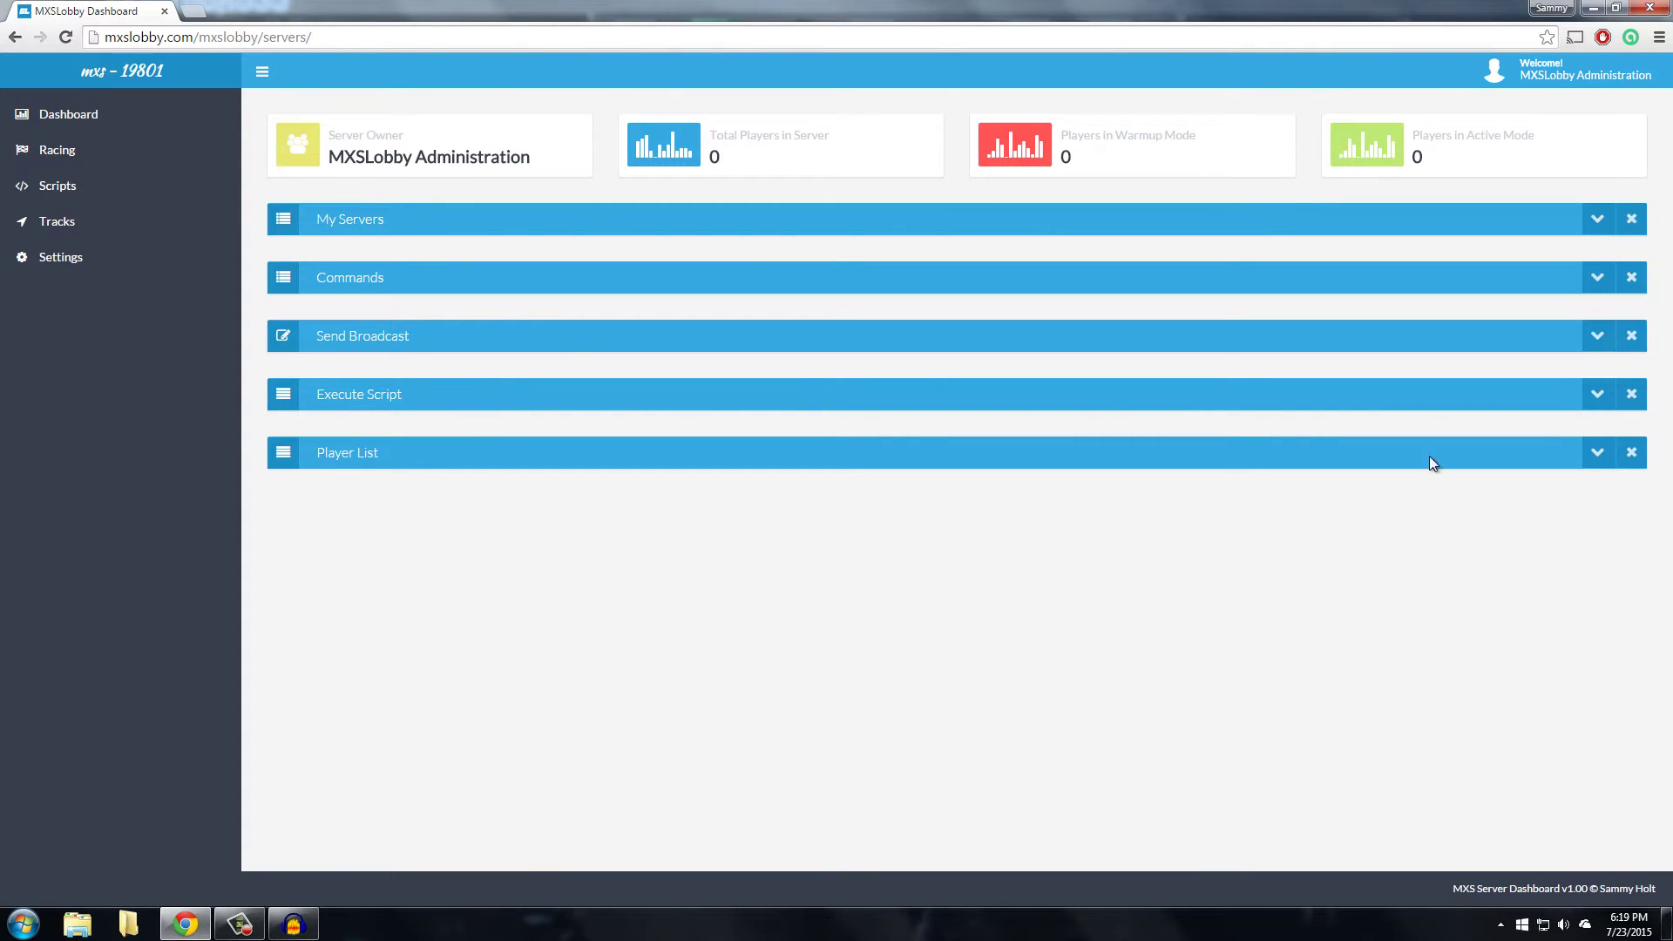
pyautogui.click(1633, 279)
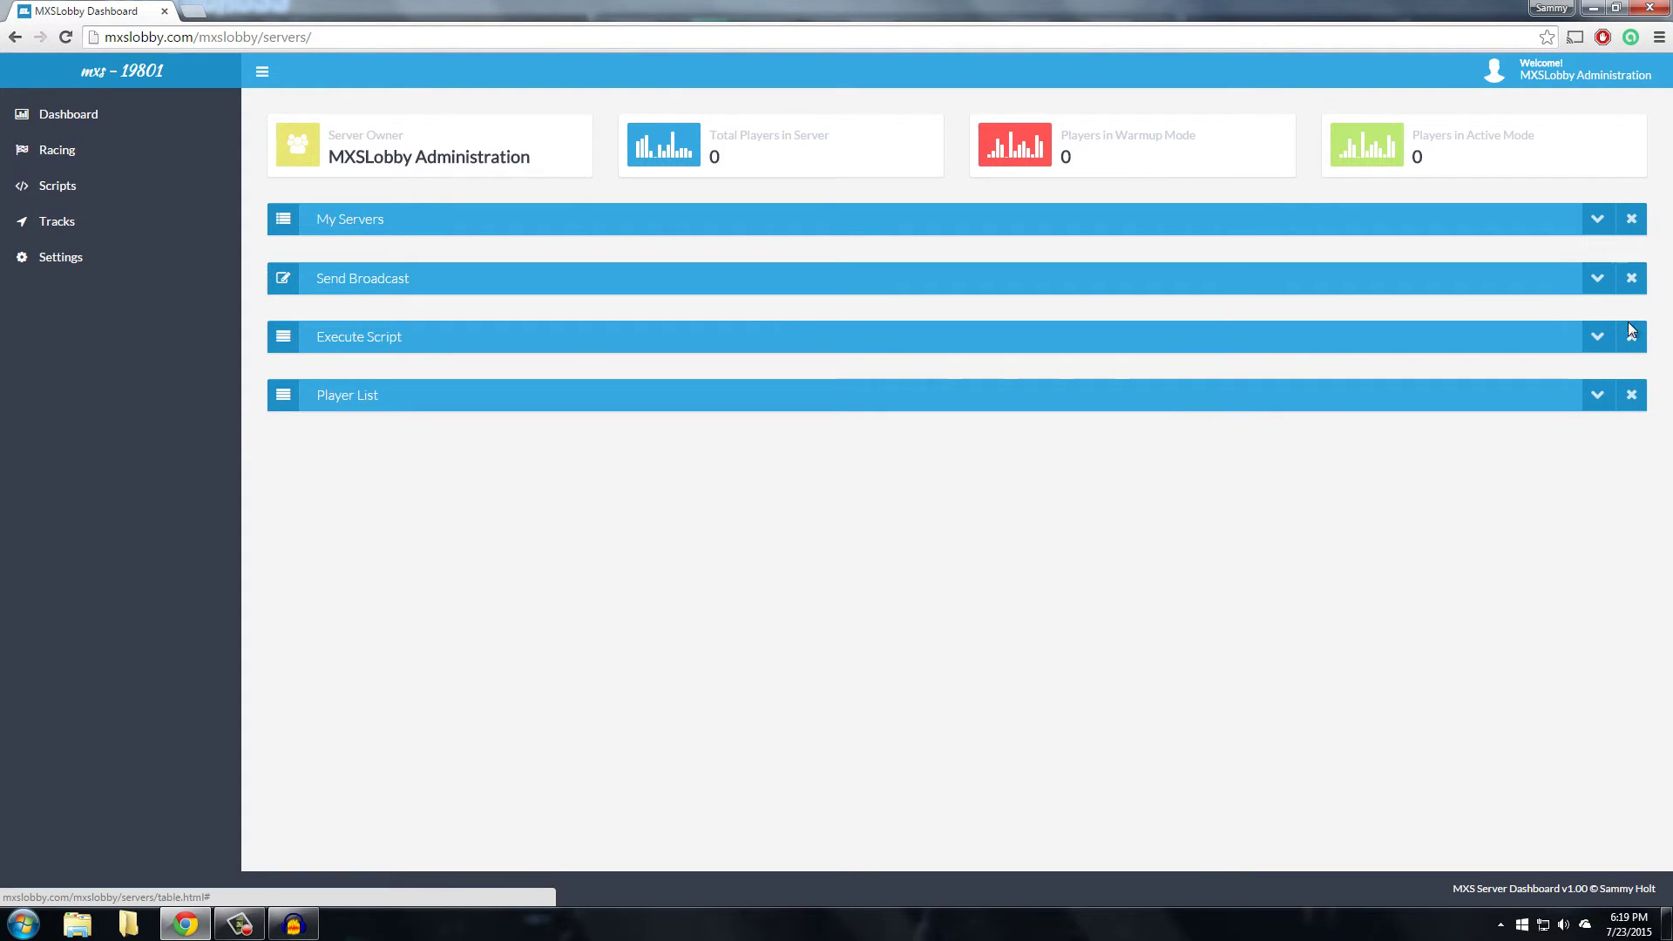
pyautogui.click(1631, 278)
pyautogui.click(1598, 277)
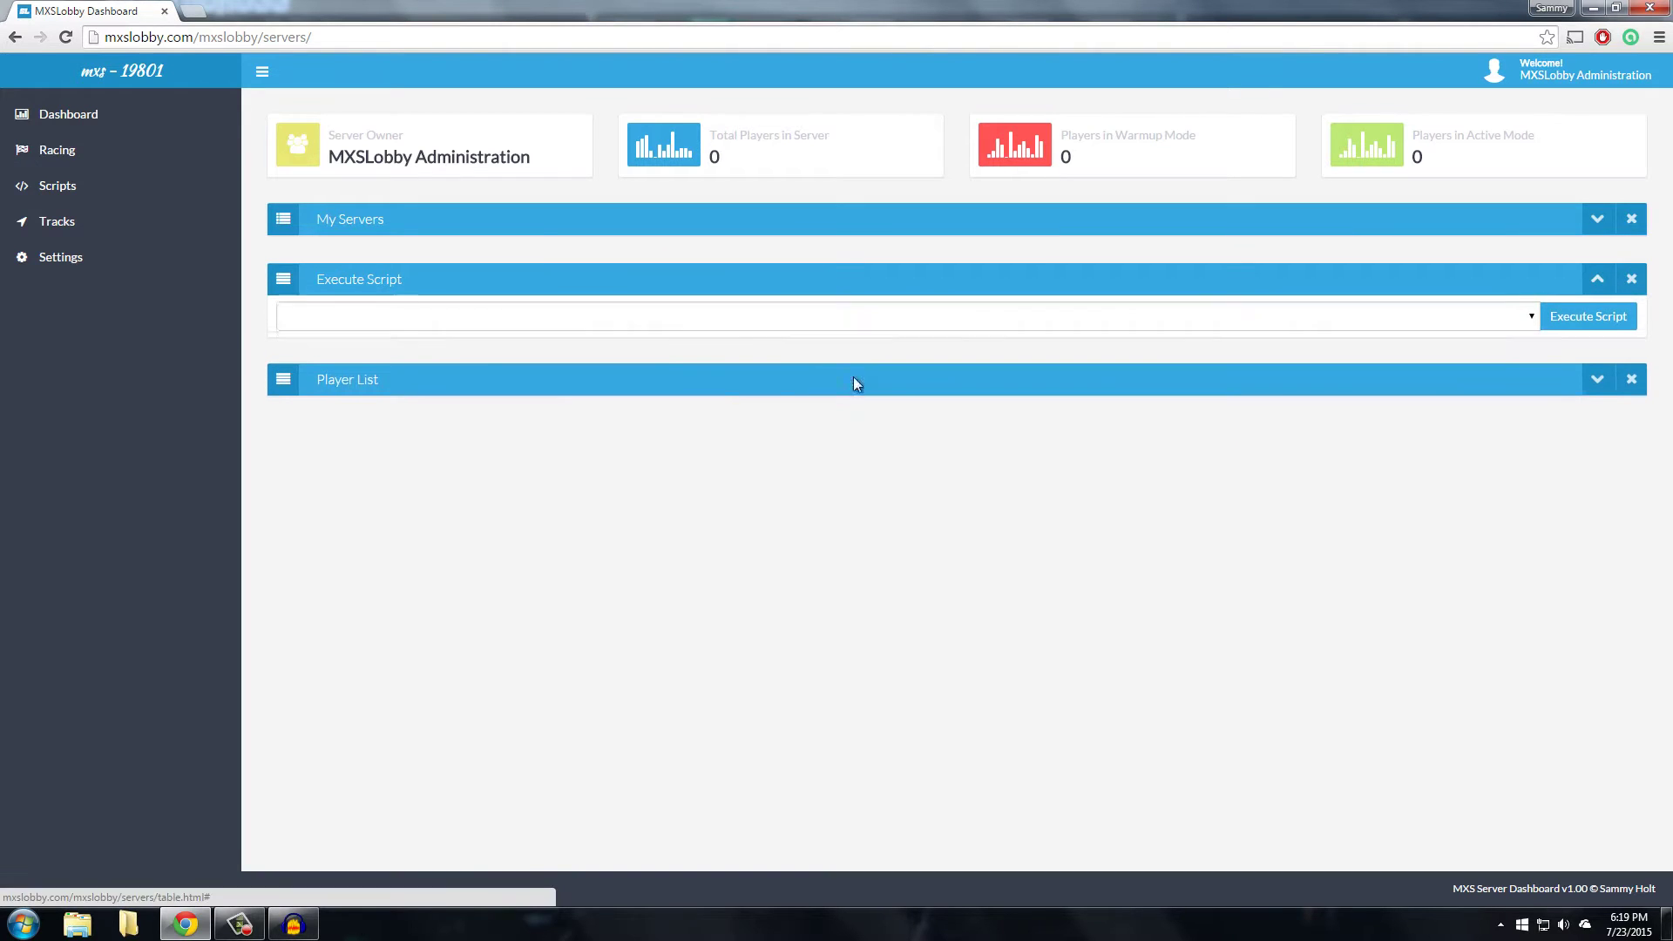
pyautogui.click(68, 39)
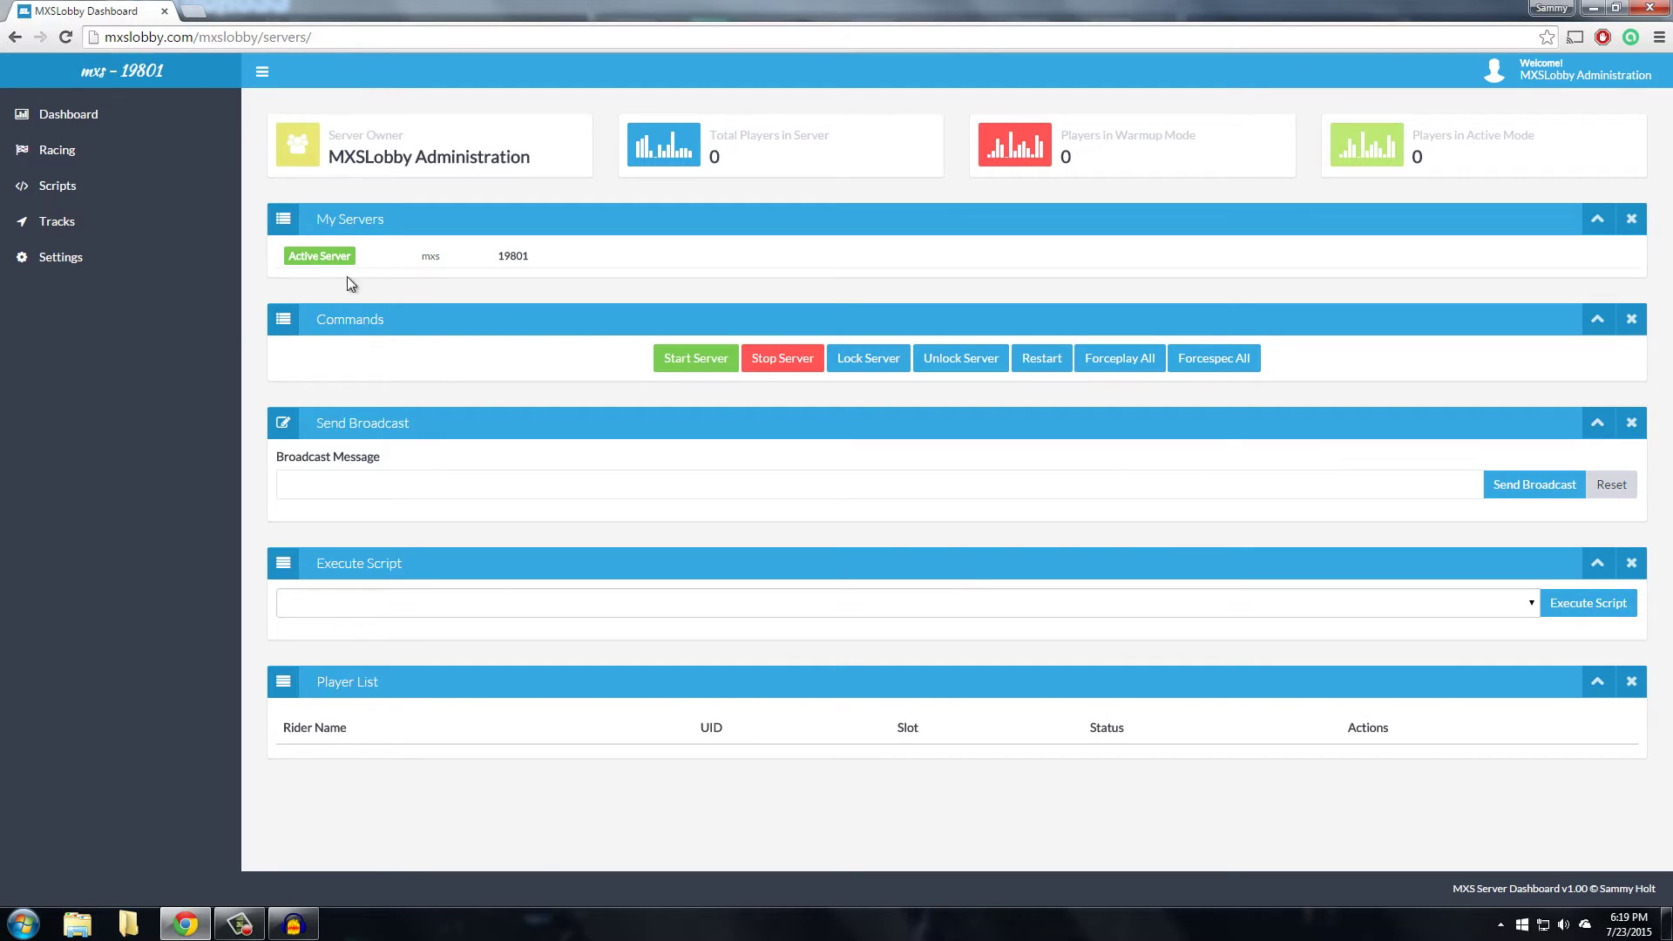
pyautogui.click(373, 602)
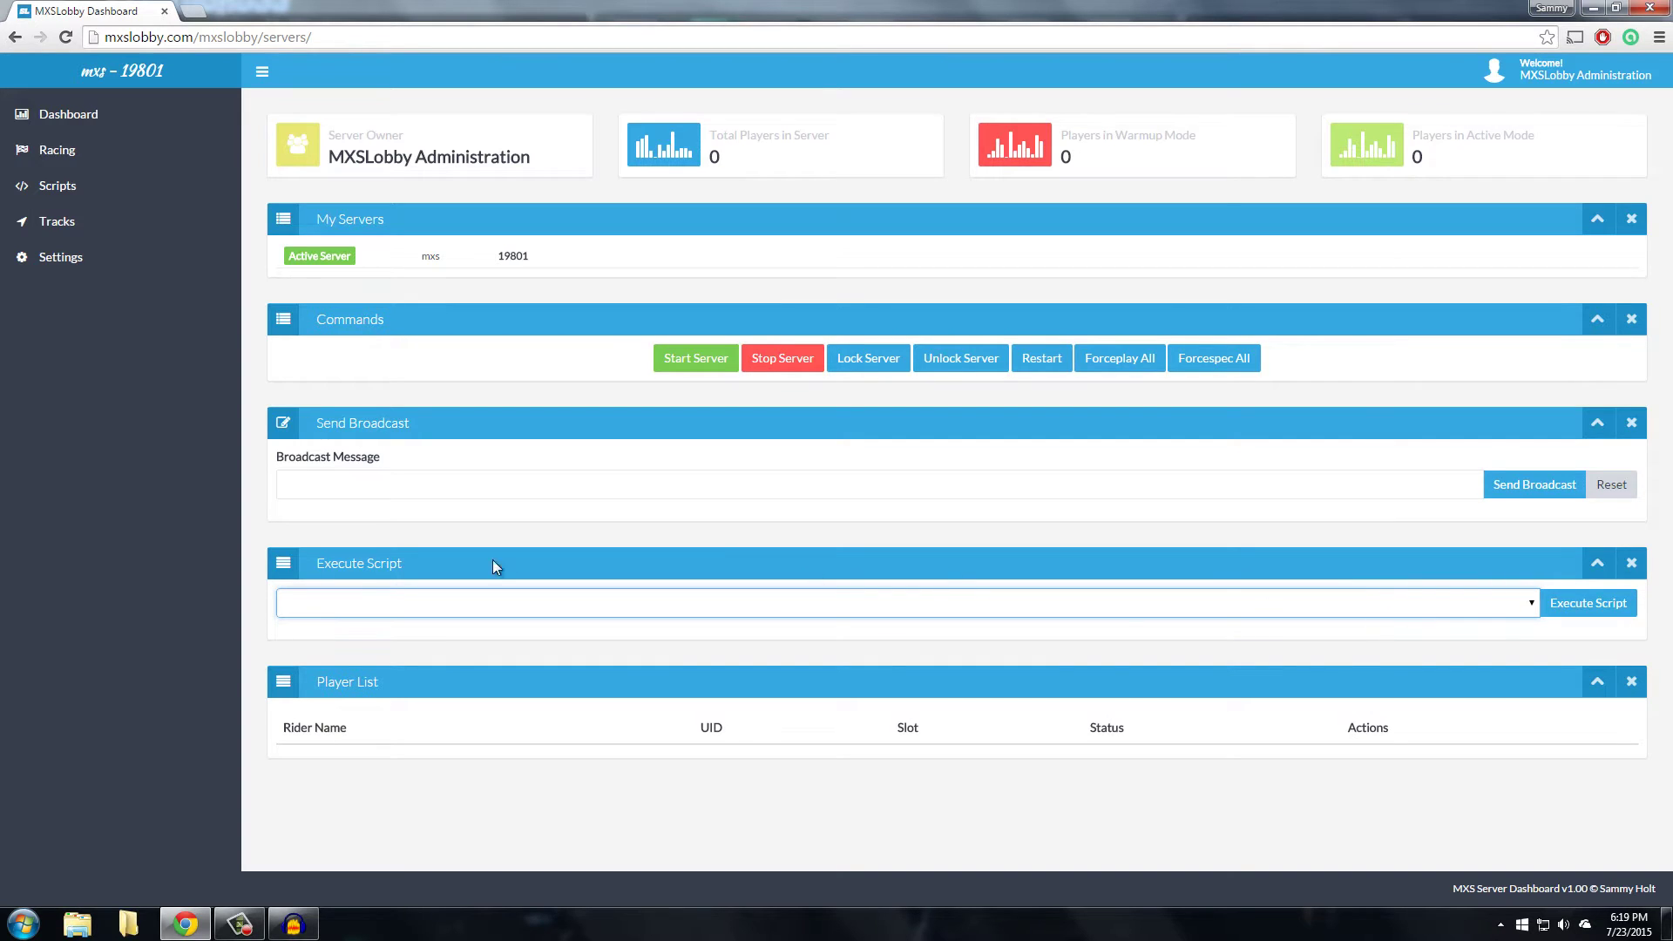
pyautogui.click(1609, 572)
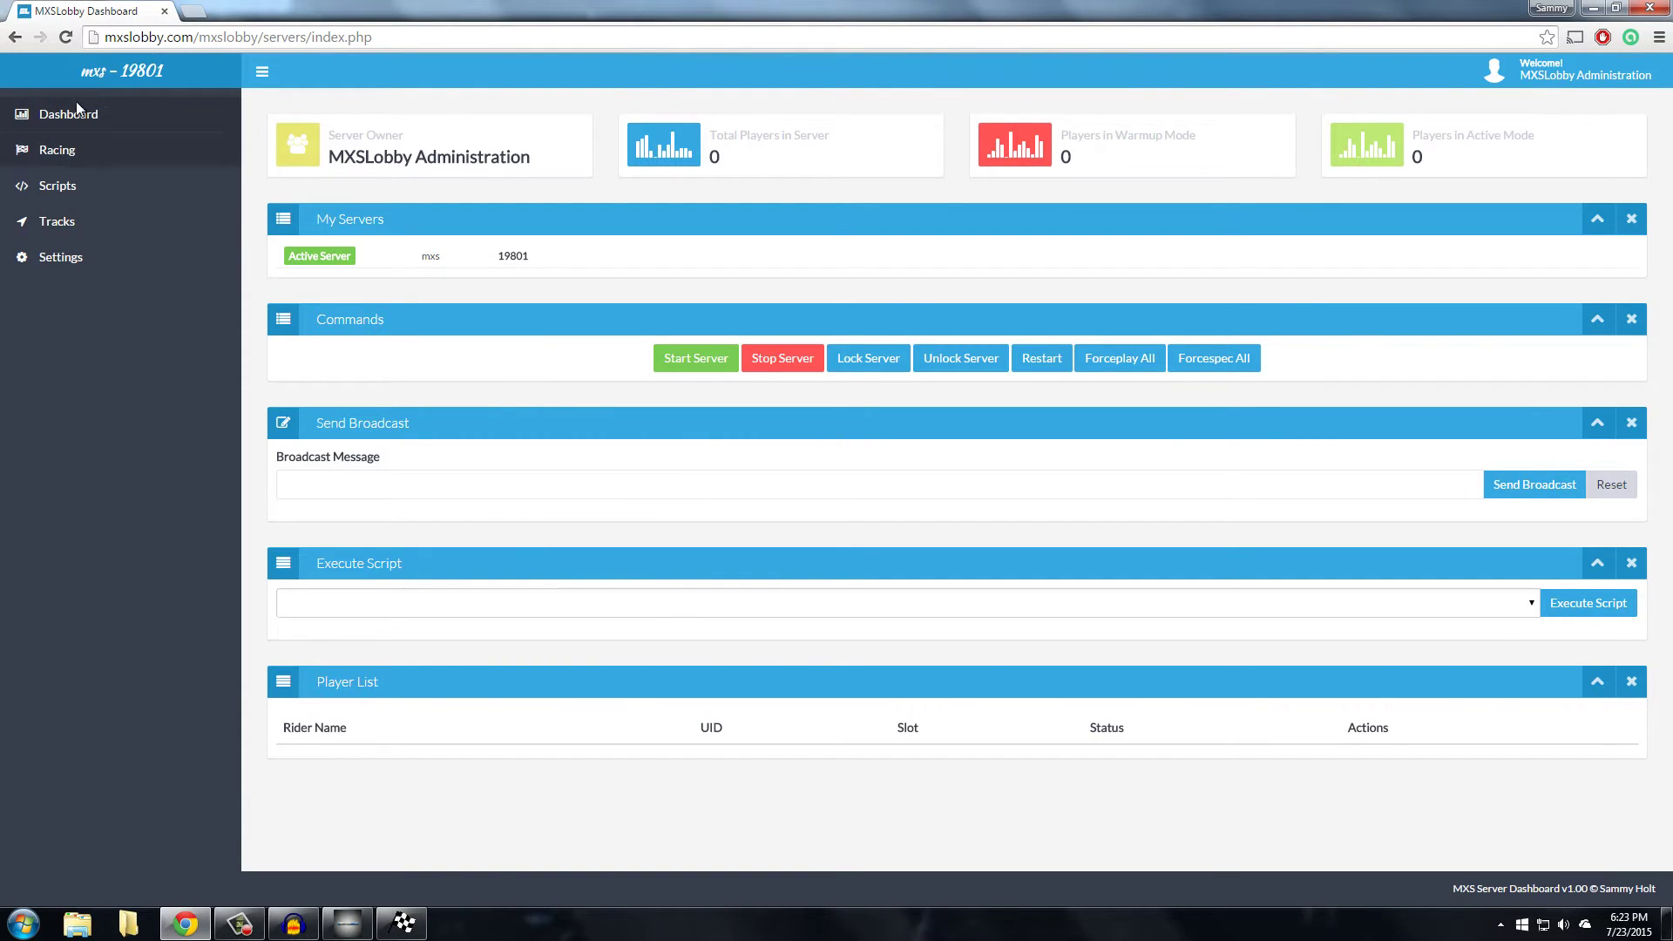
# Review the trackinfo files listed on the server's Tracks page without changing them
pyautogui.click(77, 108)
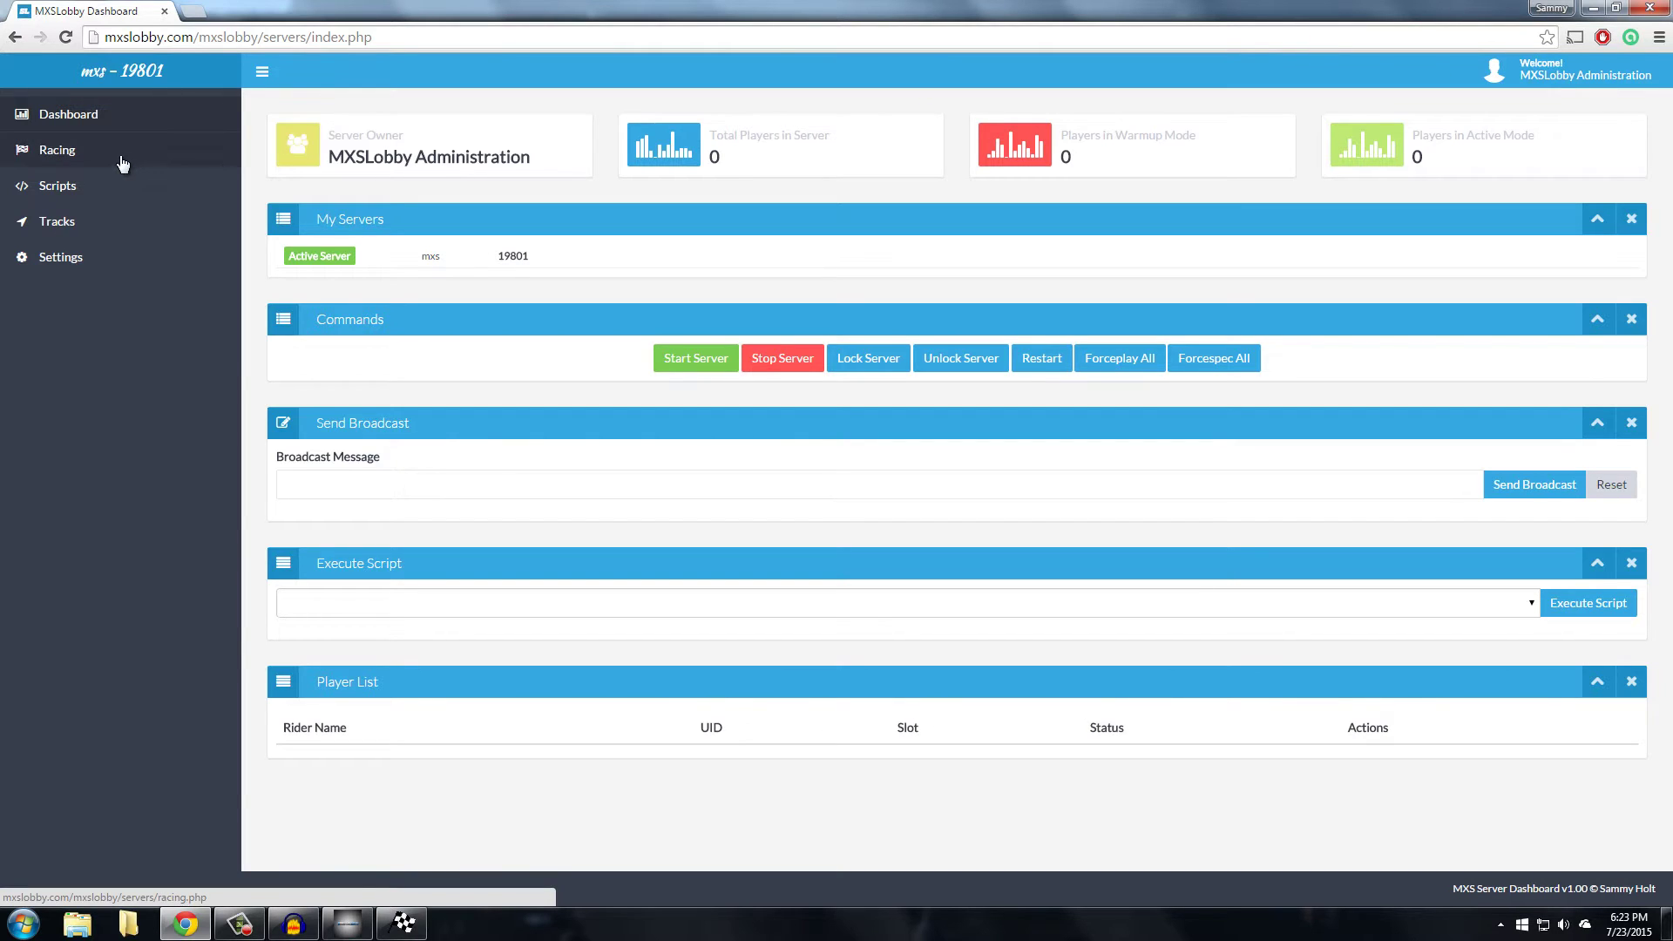
pyautogui.click(104, 220)
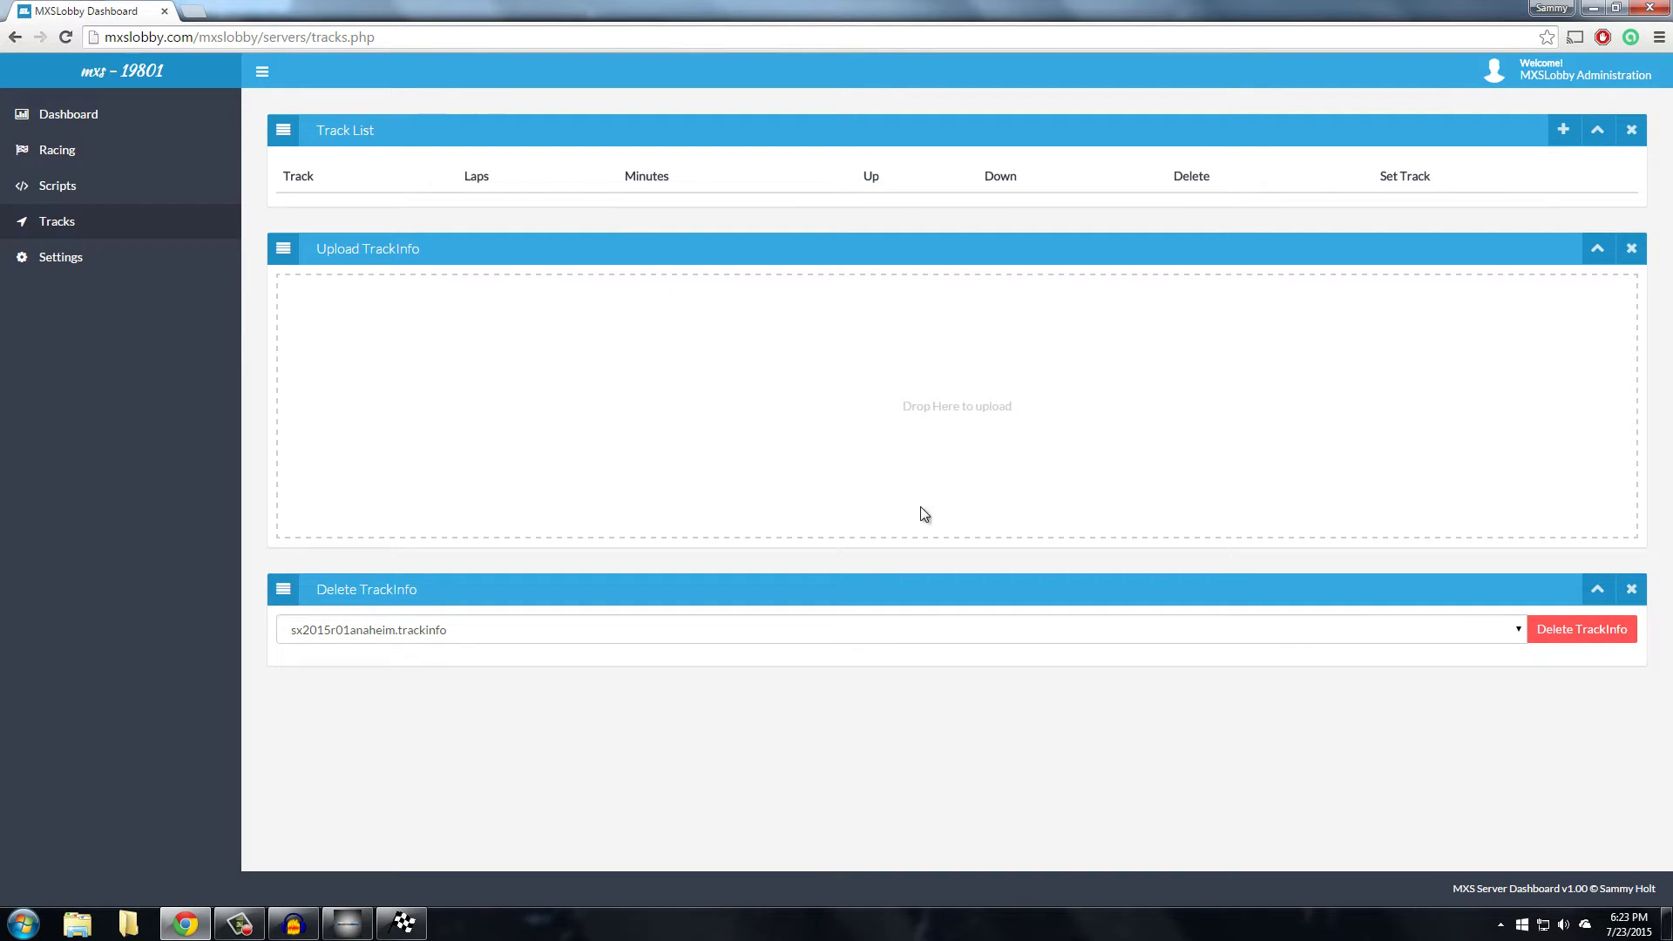
pyautogui.click(453, 631)
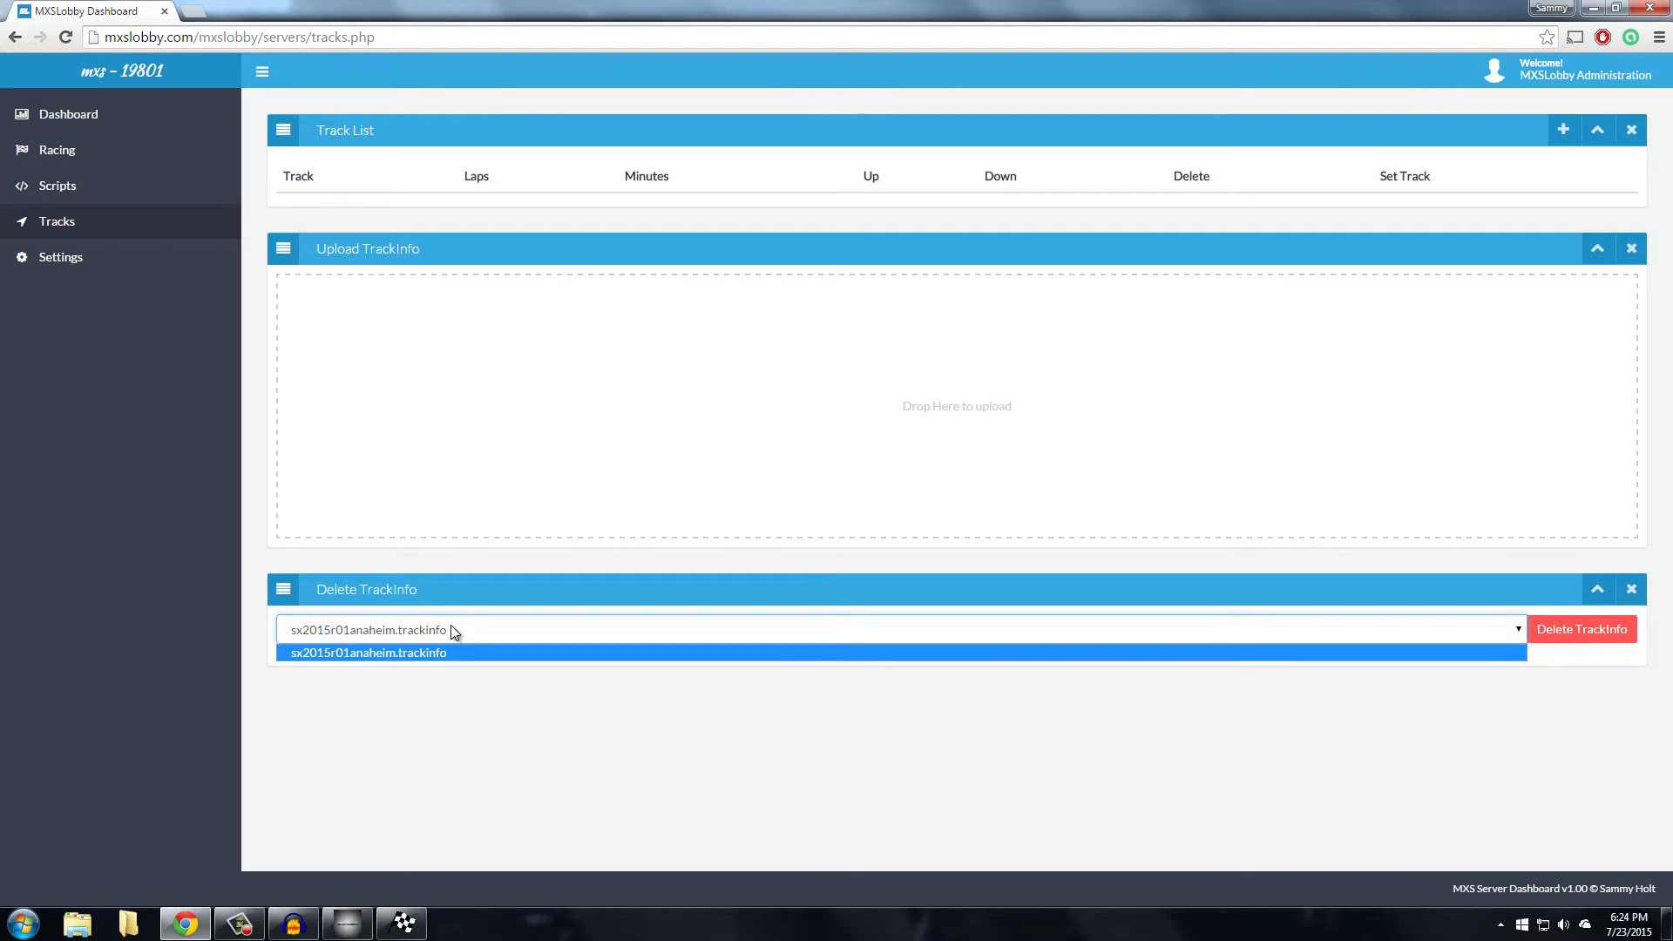
pyautogui.click(452, 625)
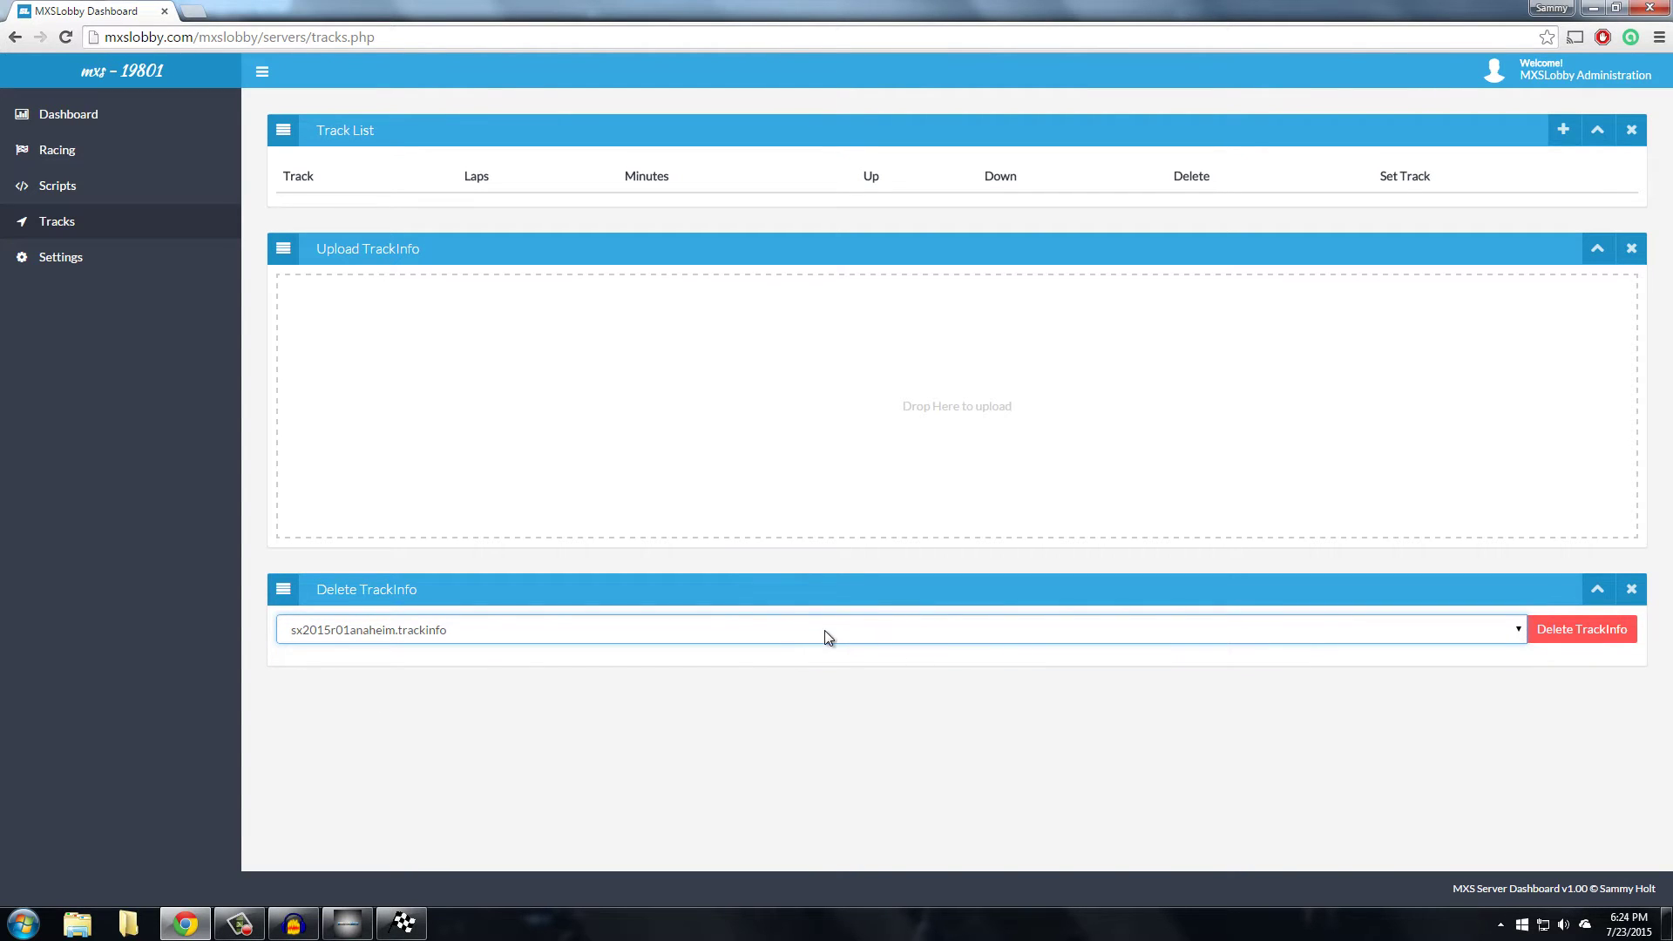
pyautogui.click(103, 127)
# Stop the game server, start it again, and switch over to MX Simulator
pyautogui.click(792, 373)
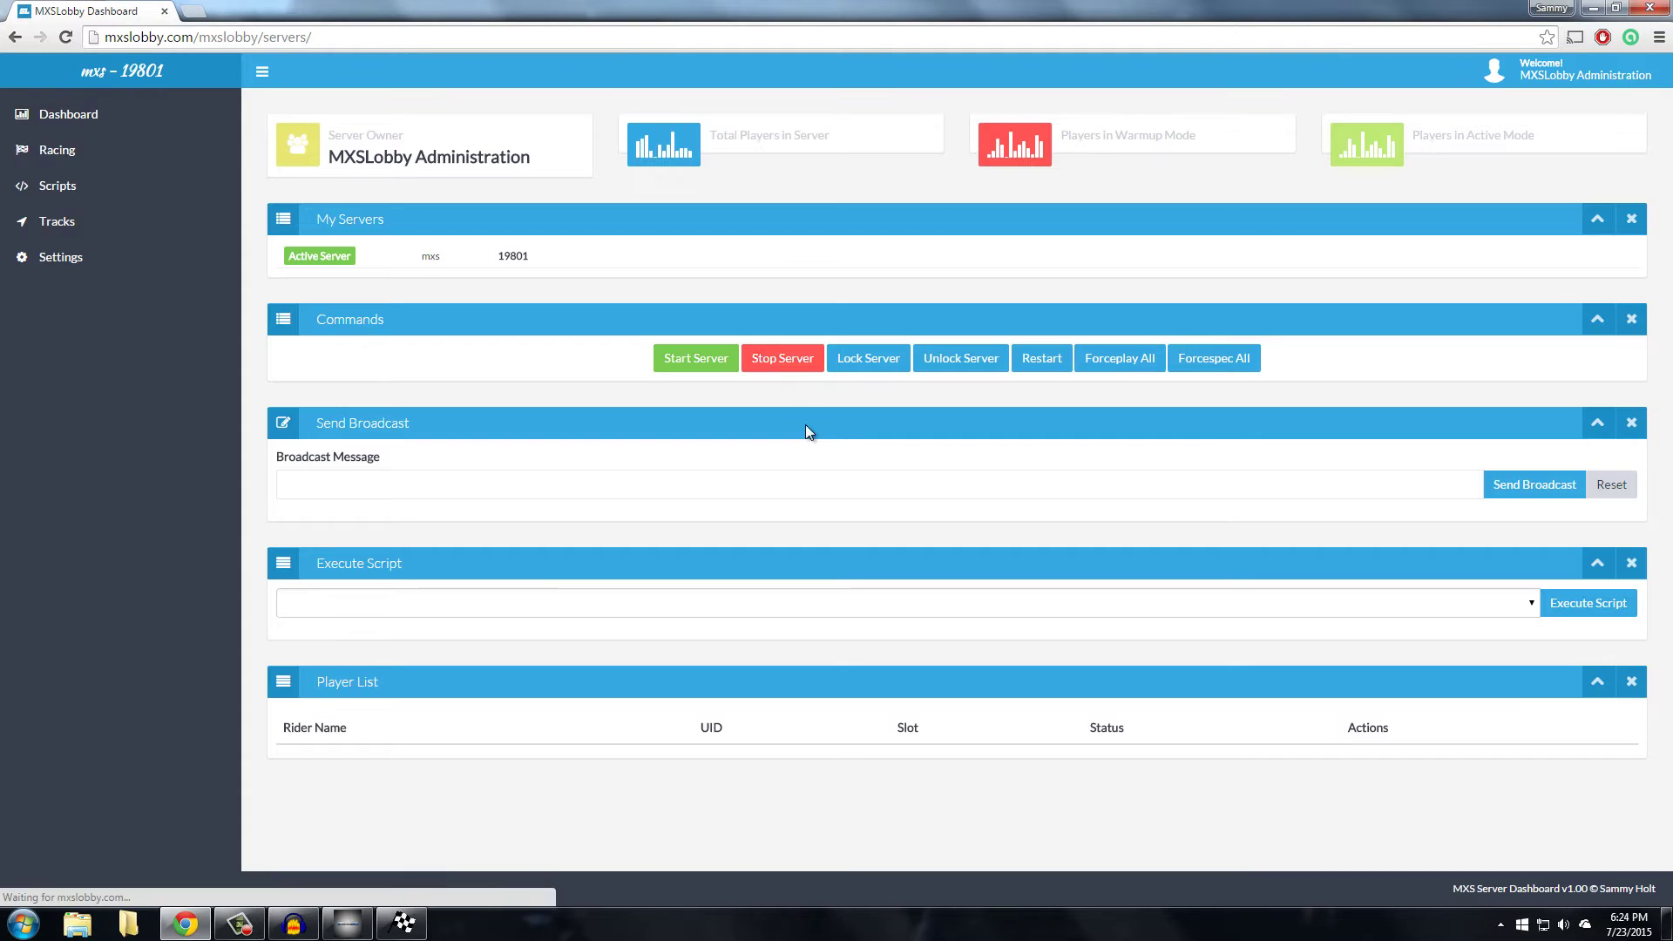
pyautogui.click(61, 225)
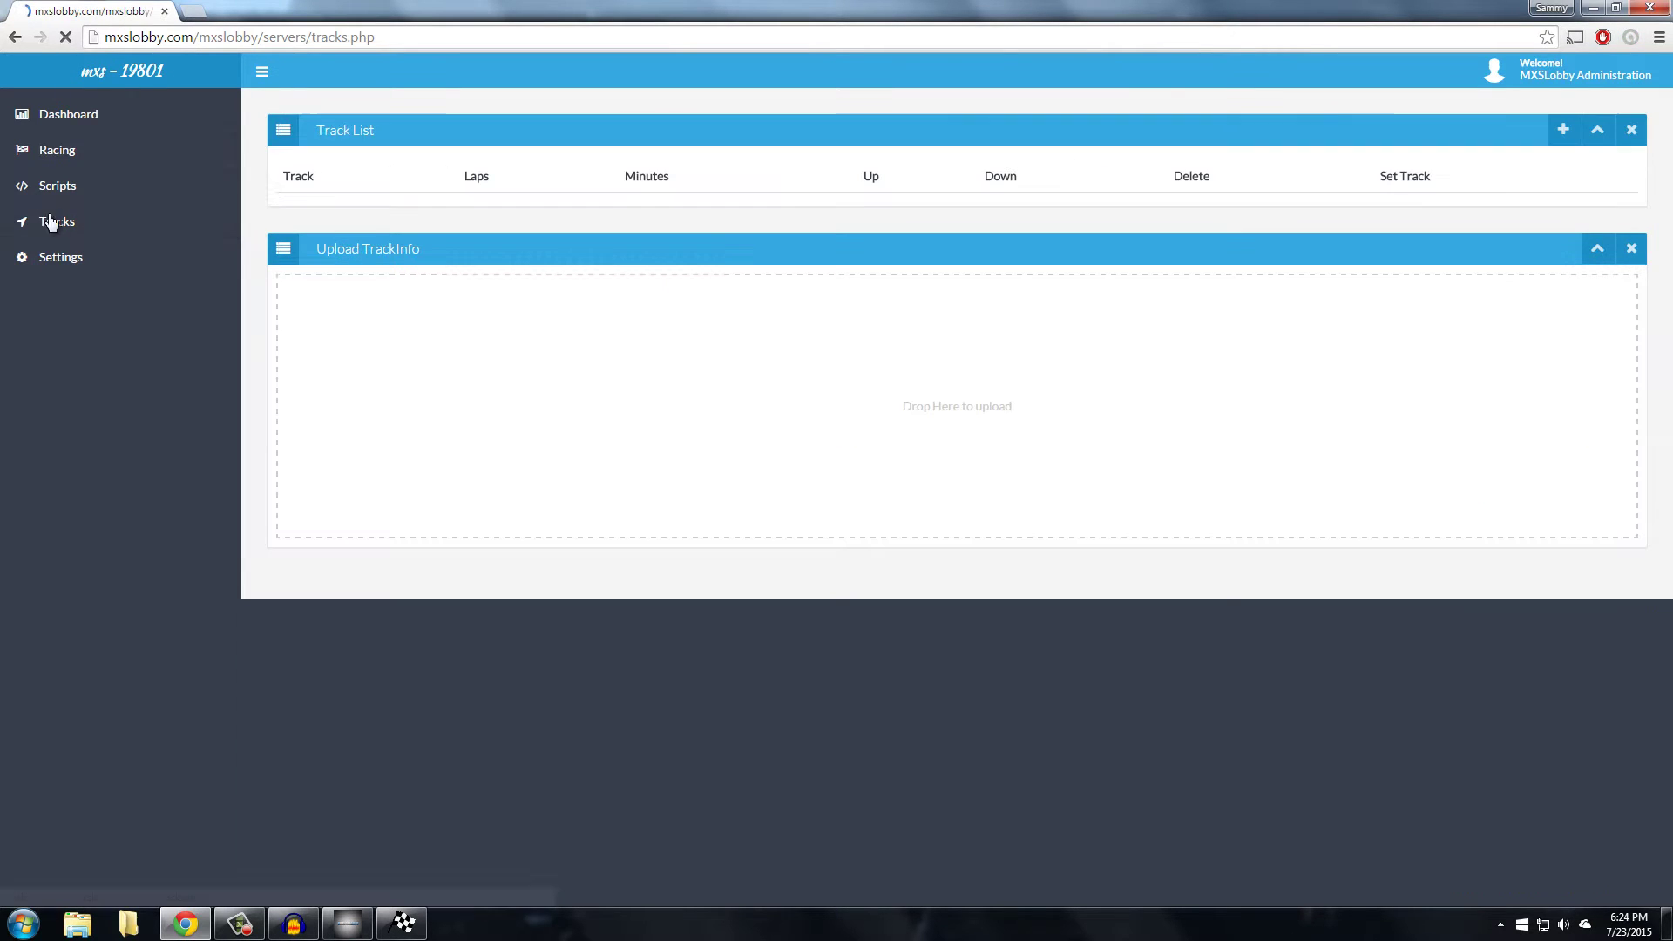
pyautogui.click(75, 110)
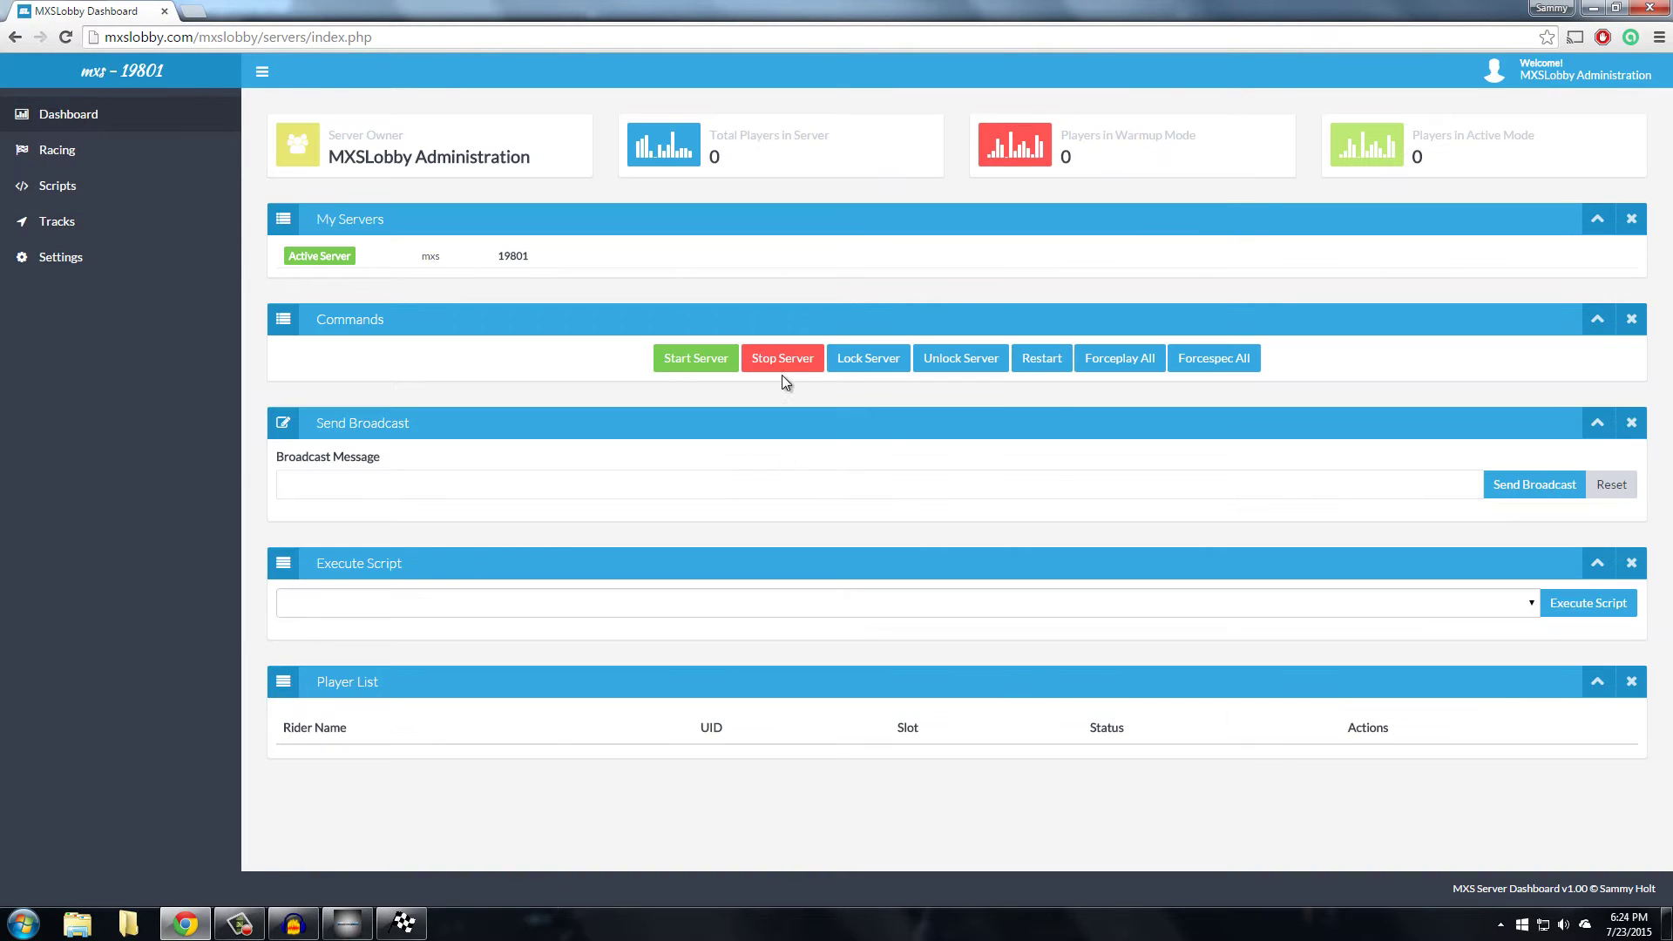
pyautogui.click(707, 373)
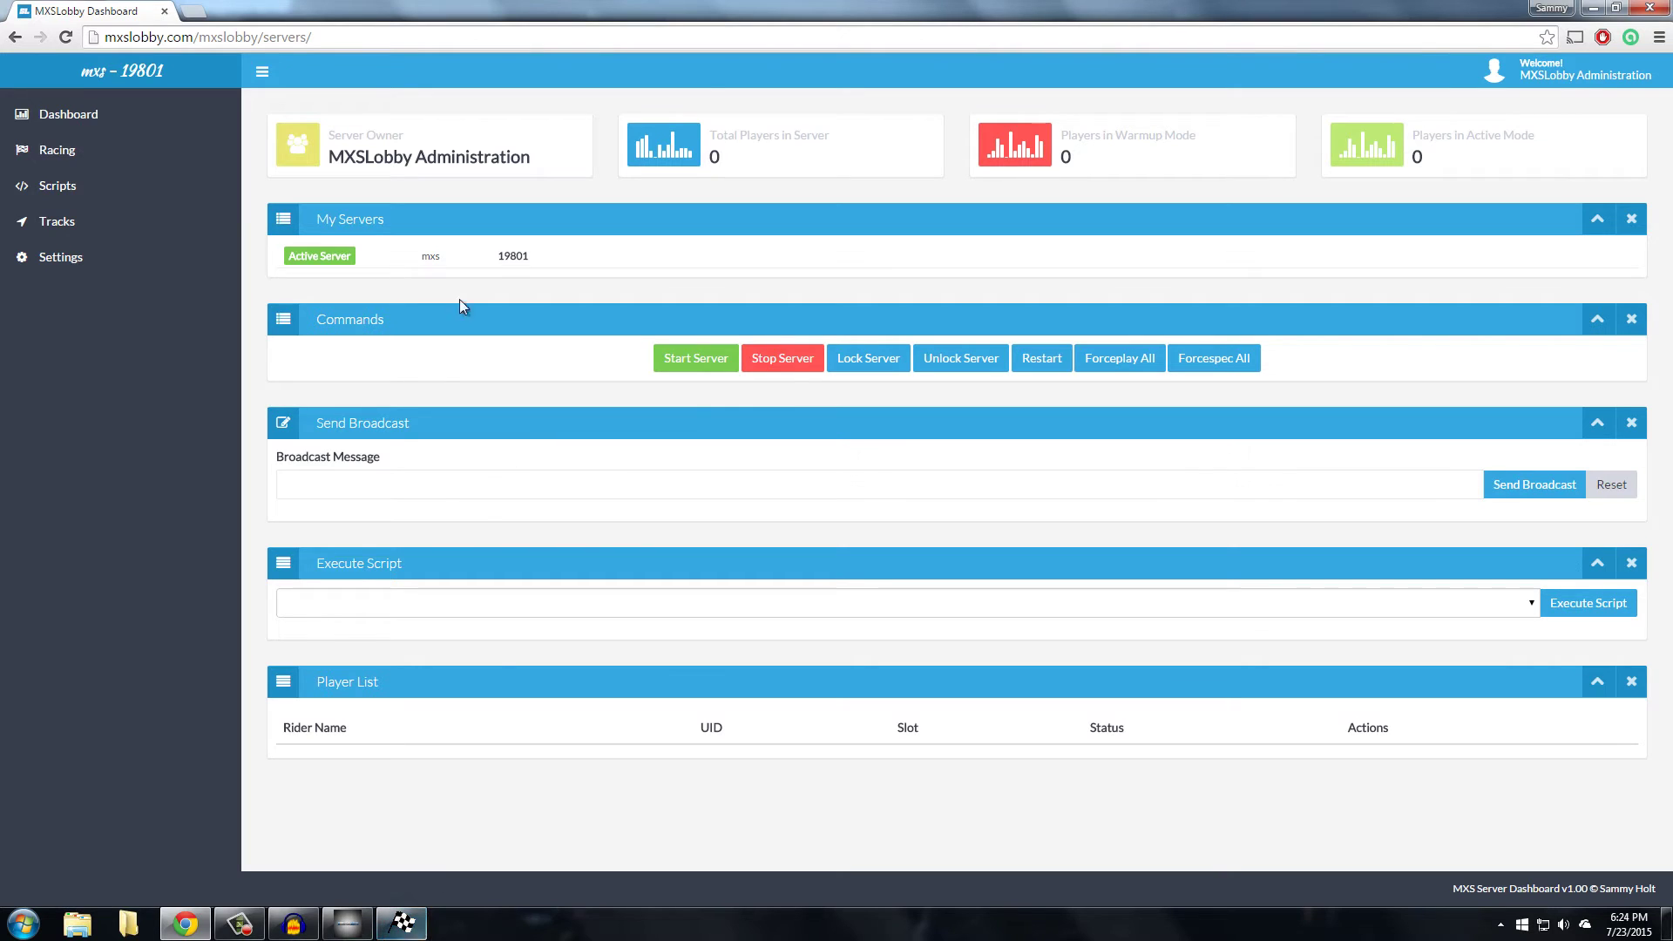
pyautogui.click(422, 926)
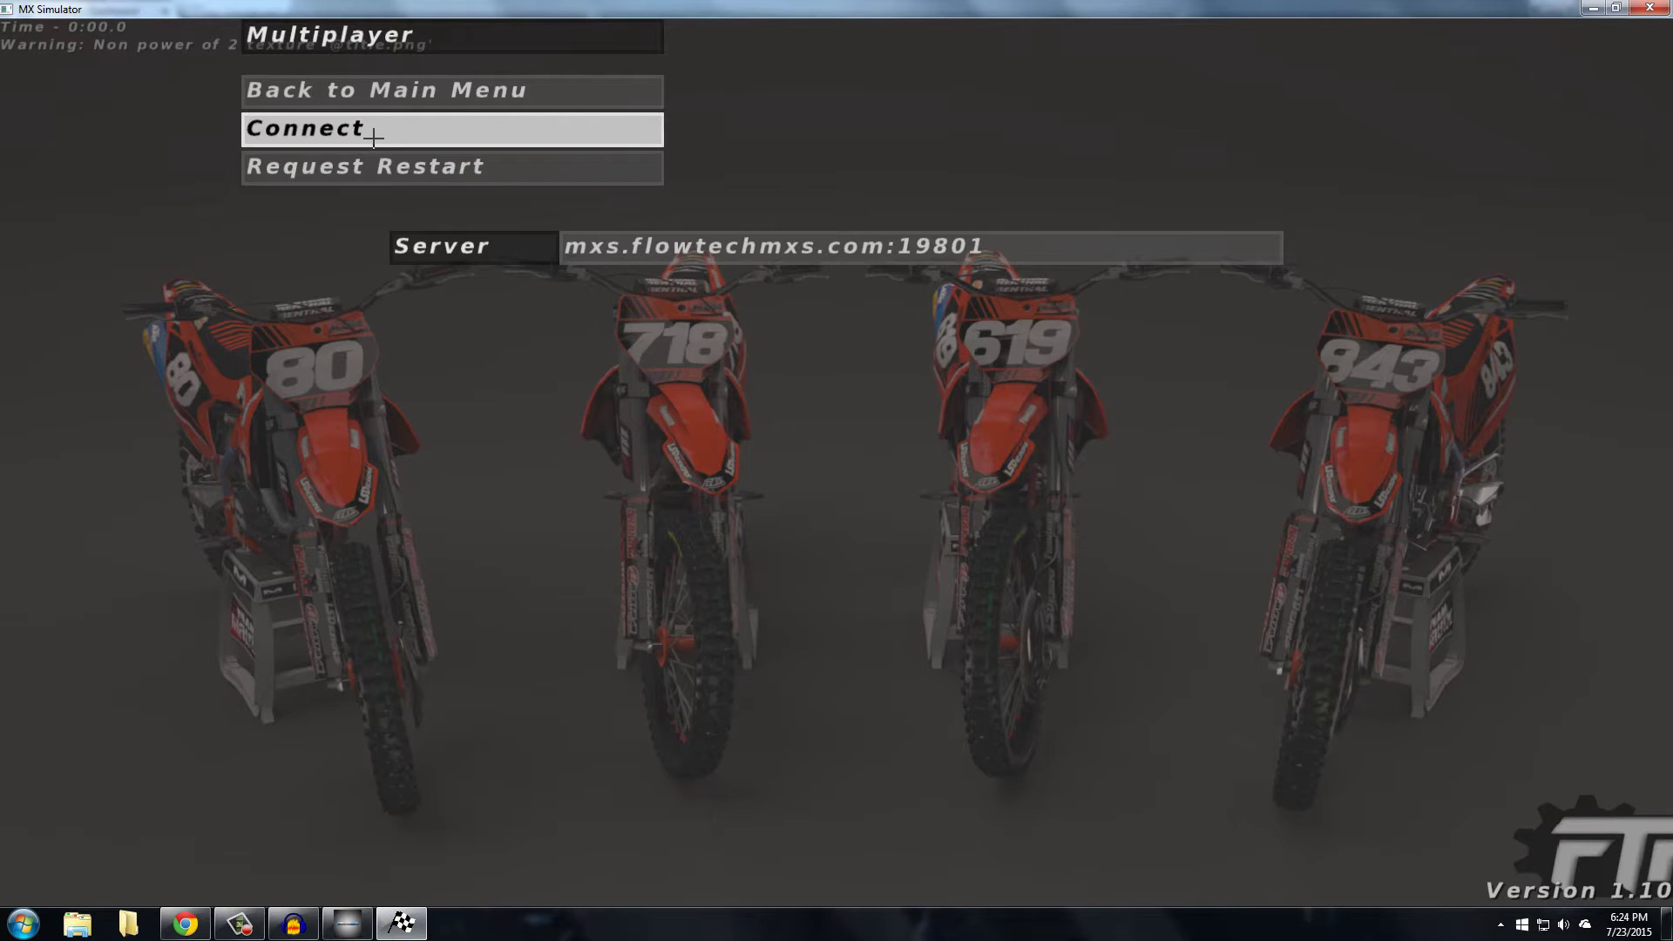
# Connect to mxs.flowtechmxs.com:19801 and leave the main menu to wait at the start gate
pyautogui.click(374, 137)
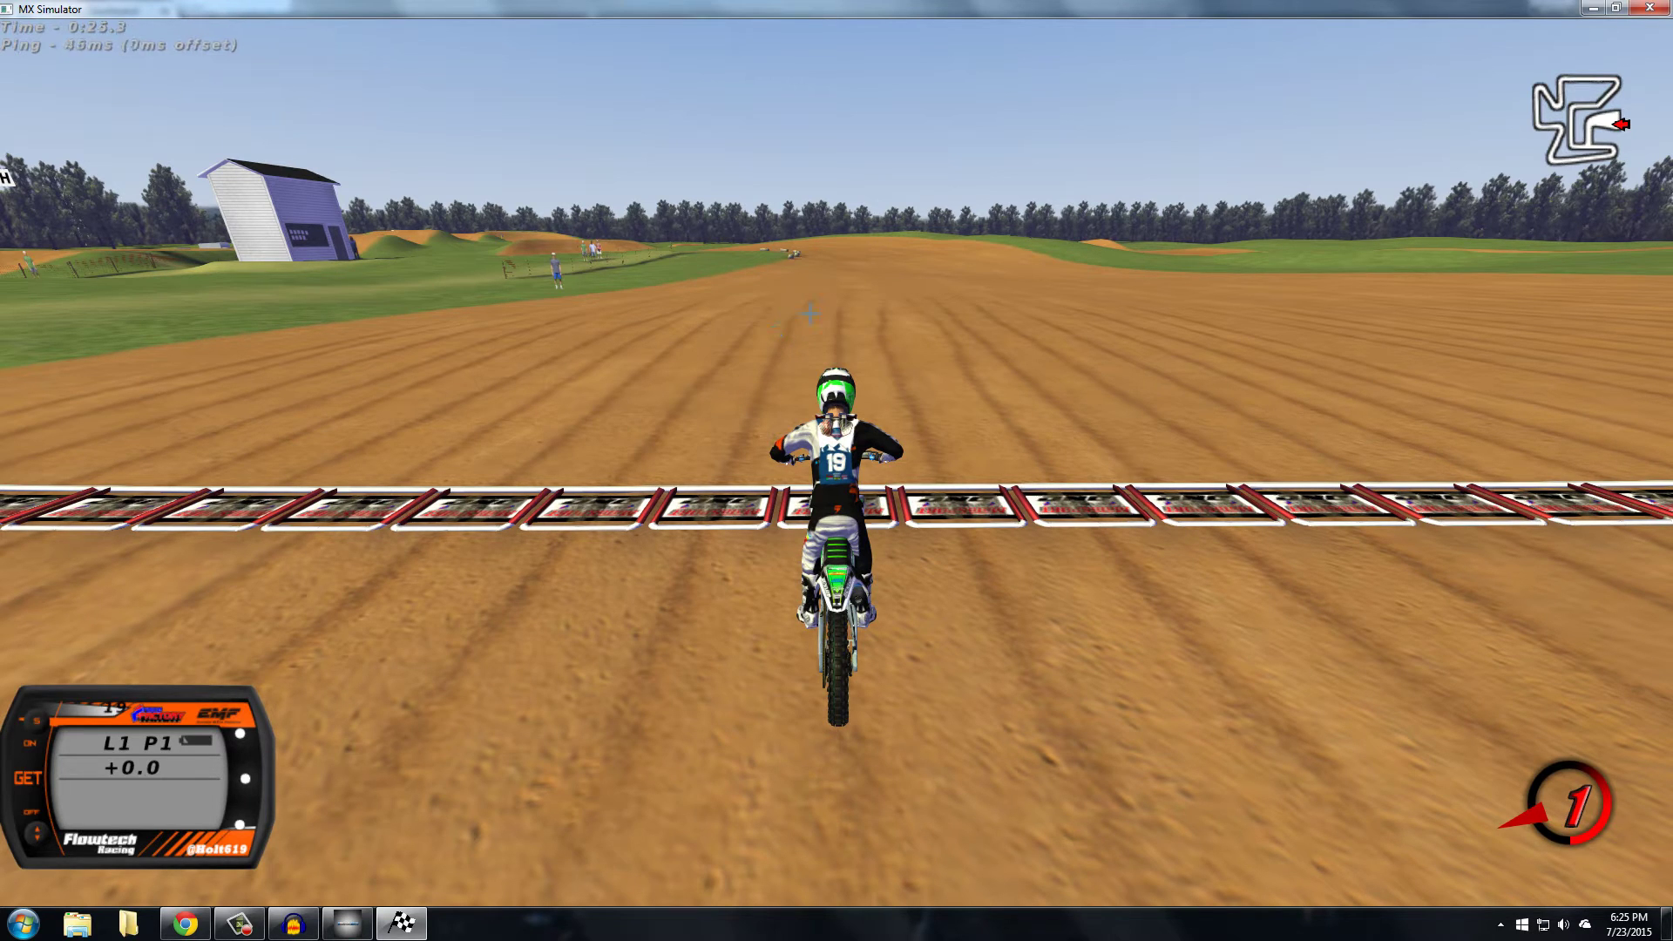
pyautogui.press('Escape')
pyautogui.press('Down')
pyautogui.press('Up')
pyautogui.press('Up')
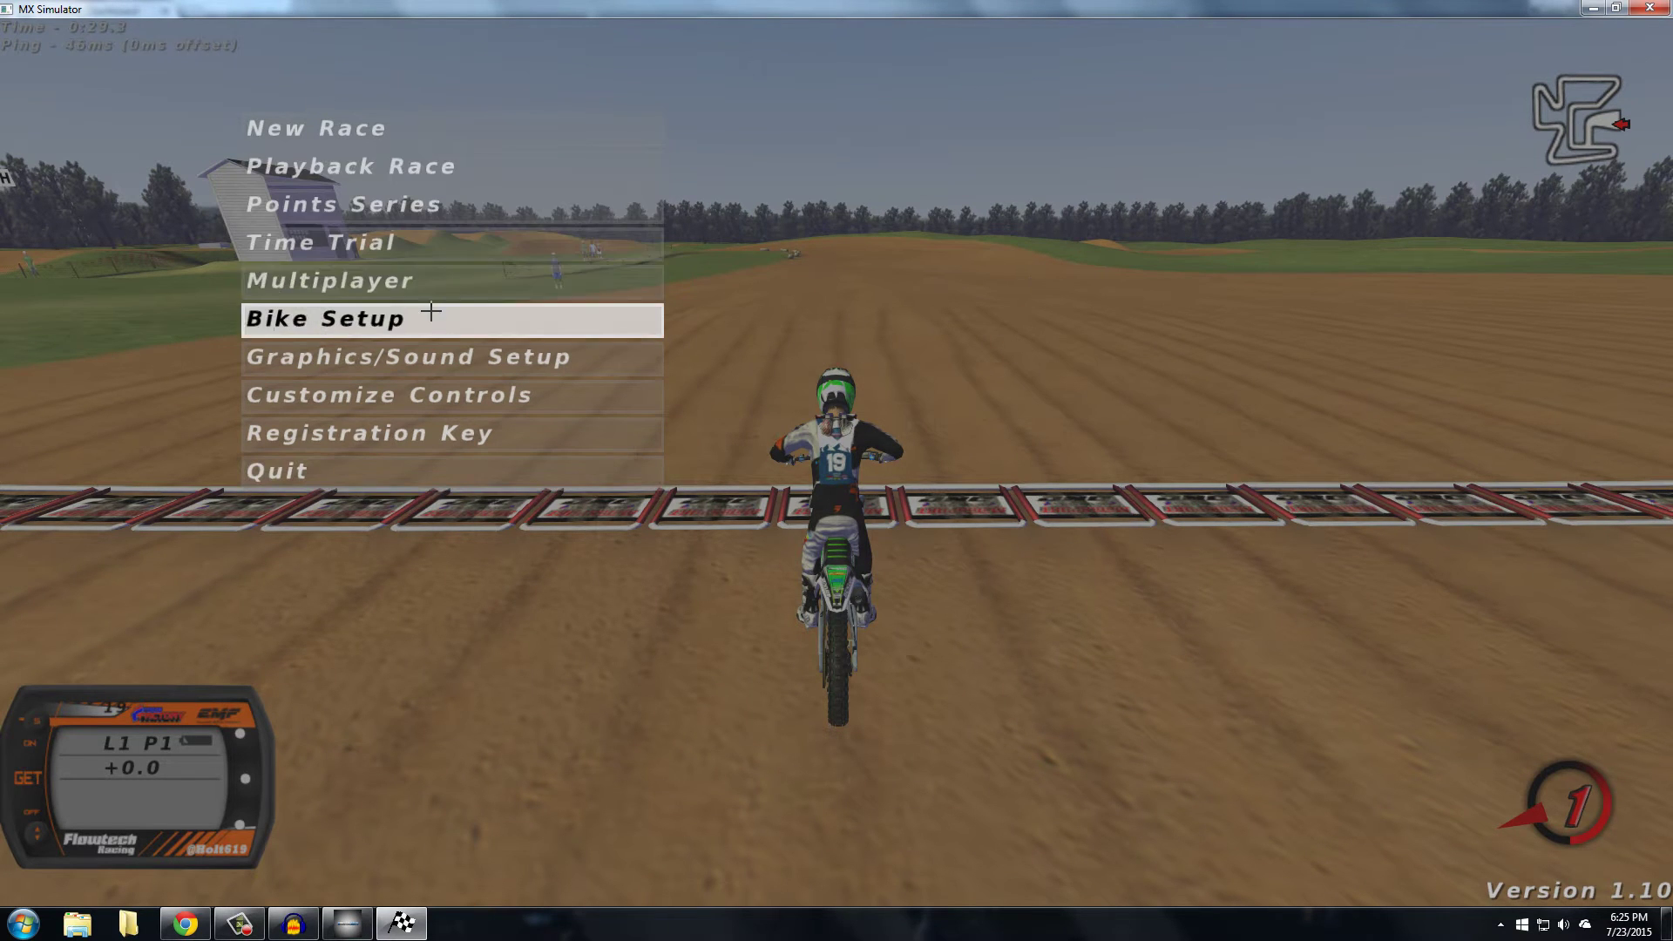
pyautogui.press('Escape')
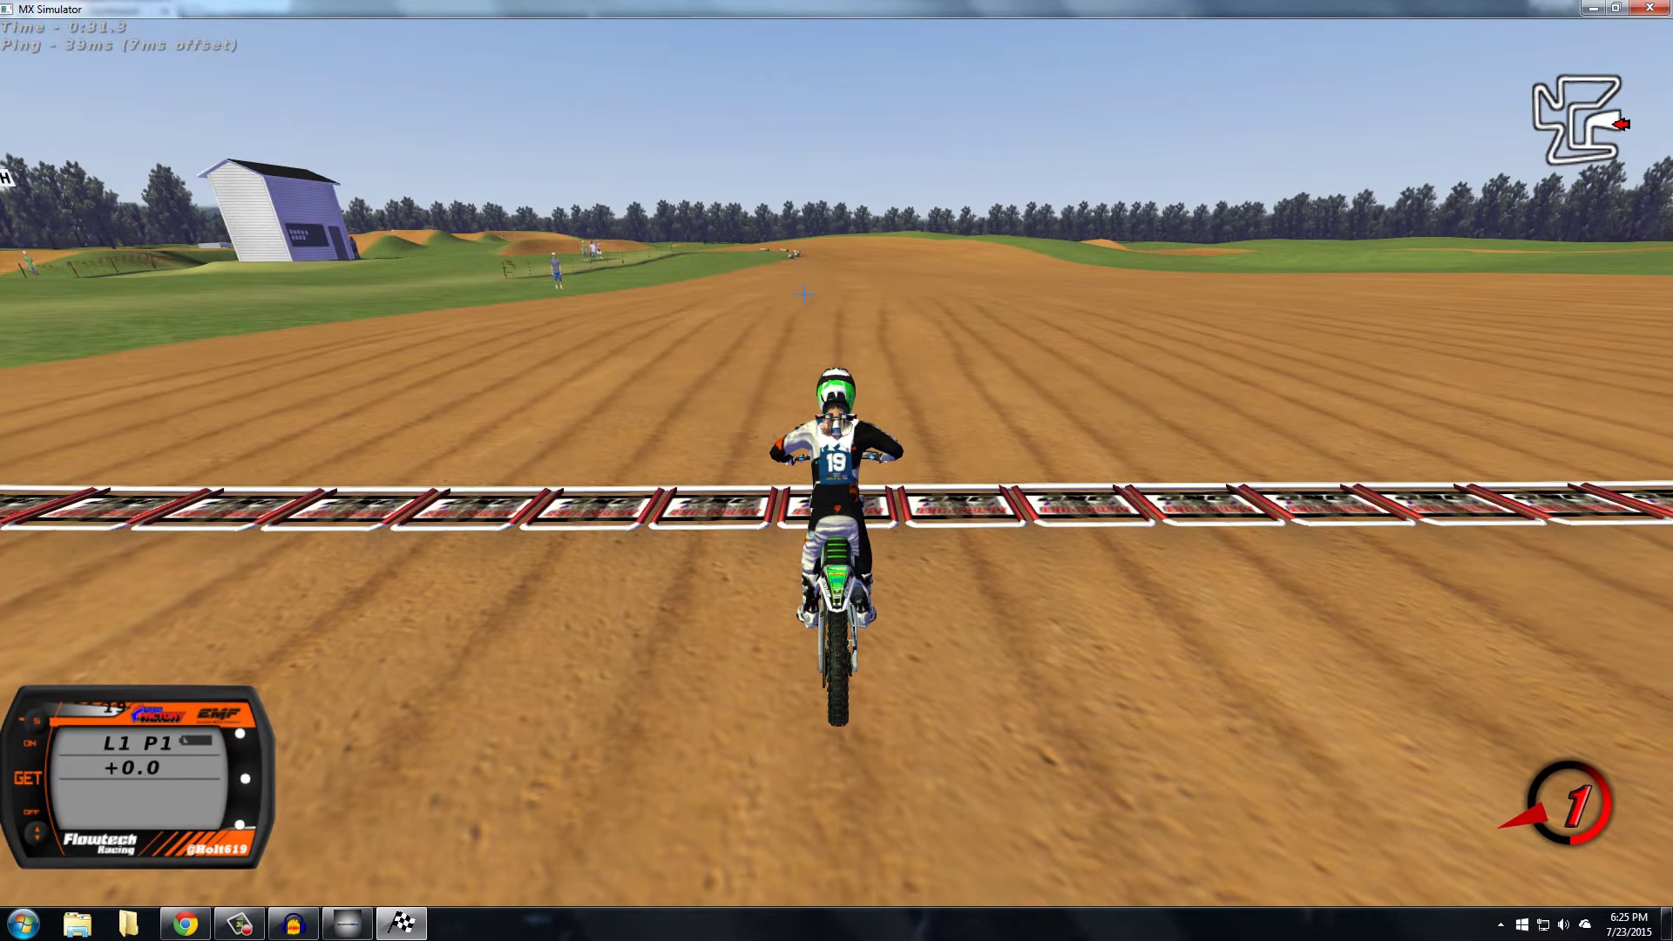
# Back in Chrome, check the Tracks page's Delete TrackInfo list showing only sx2015r01anaheim.trackinfo
pyautogui.click(185, 924)
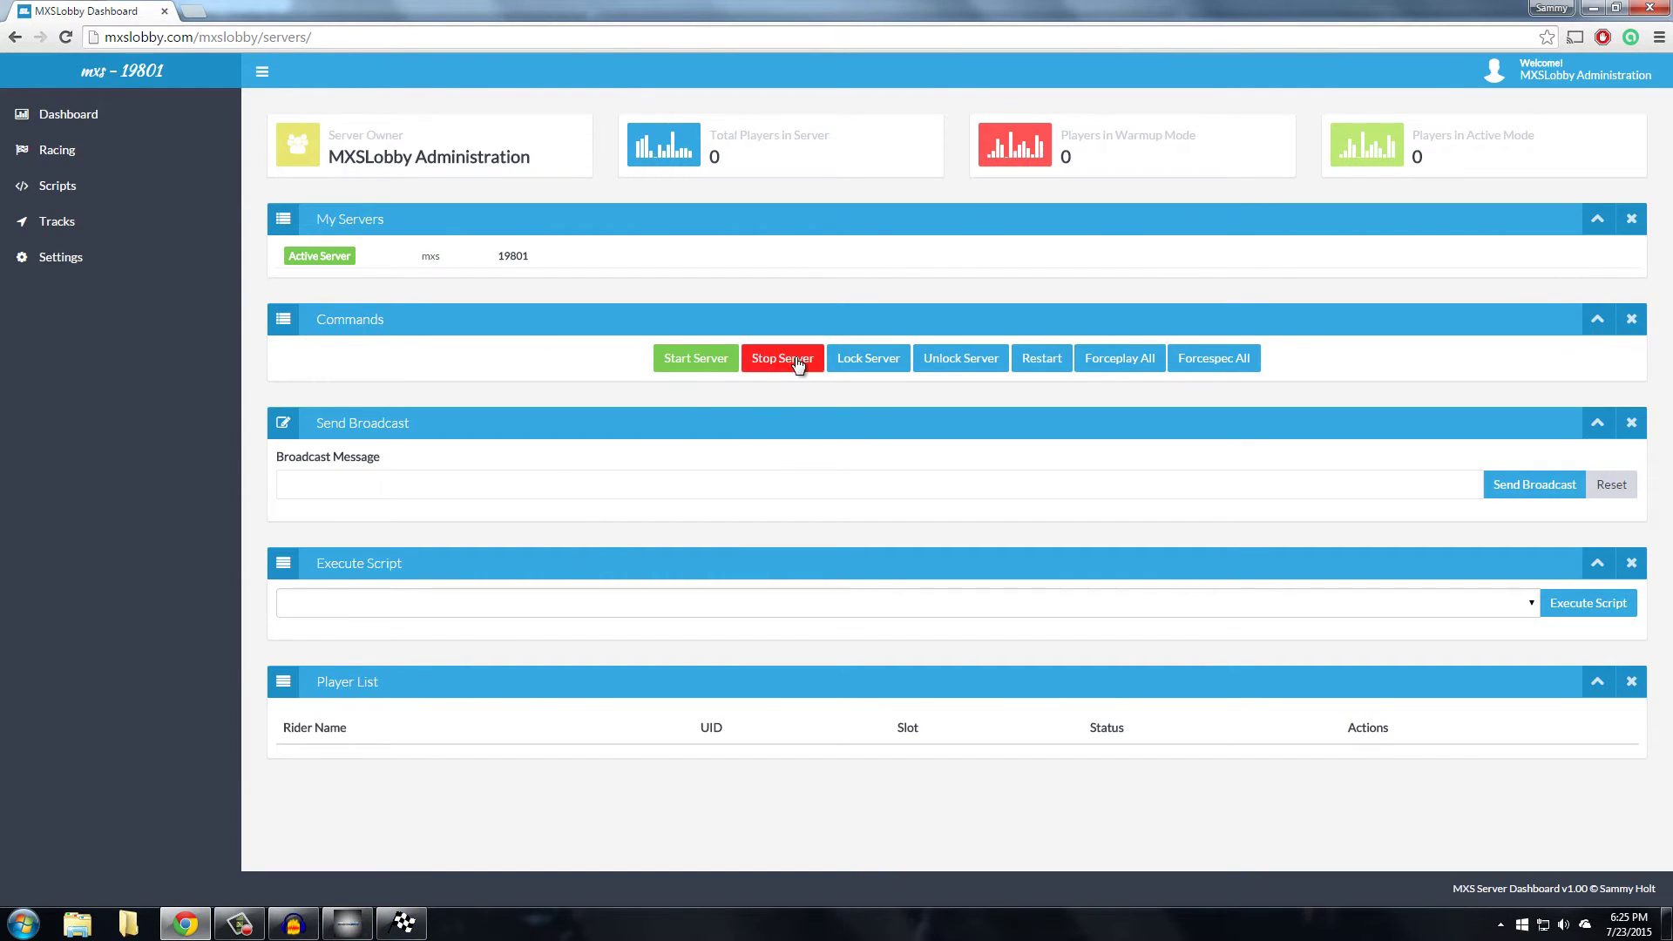
pyautogui.click(54, 222)
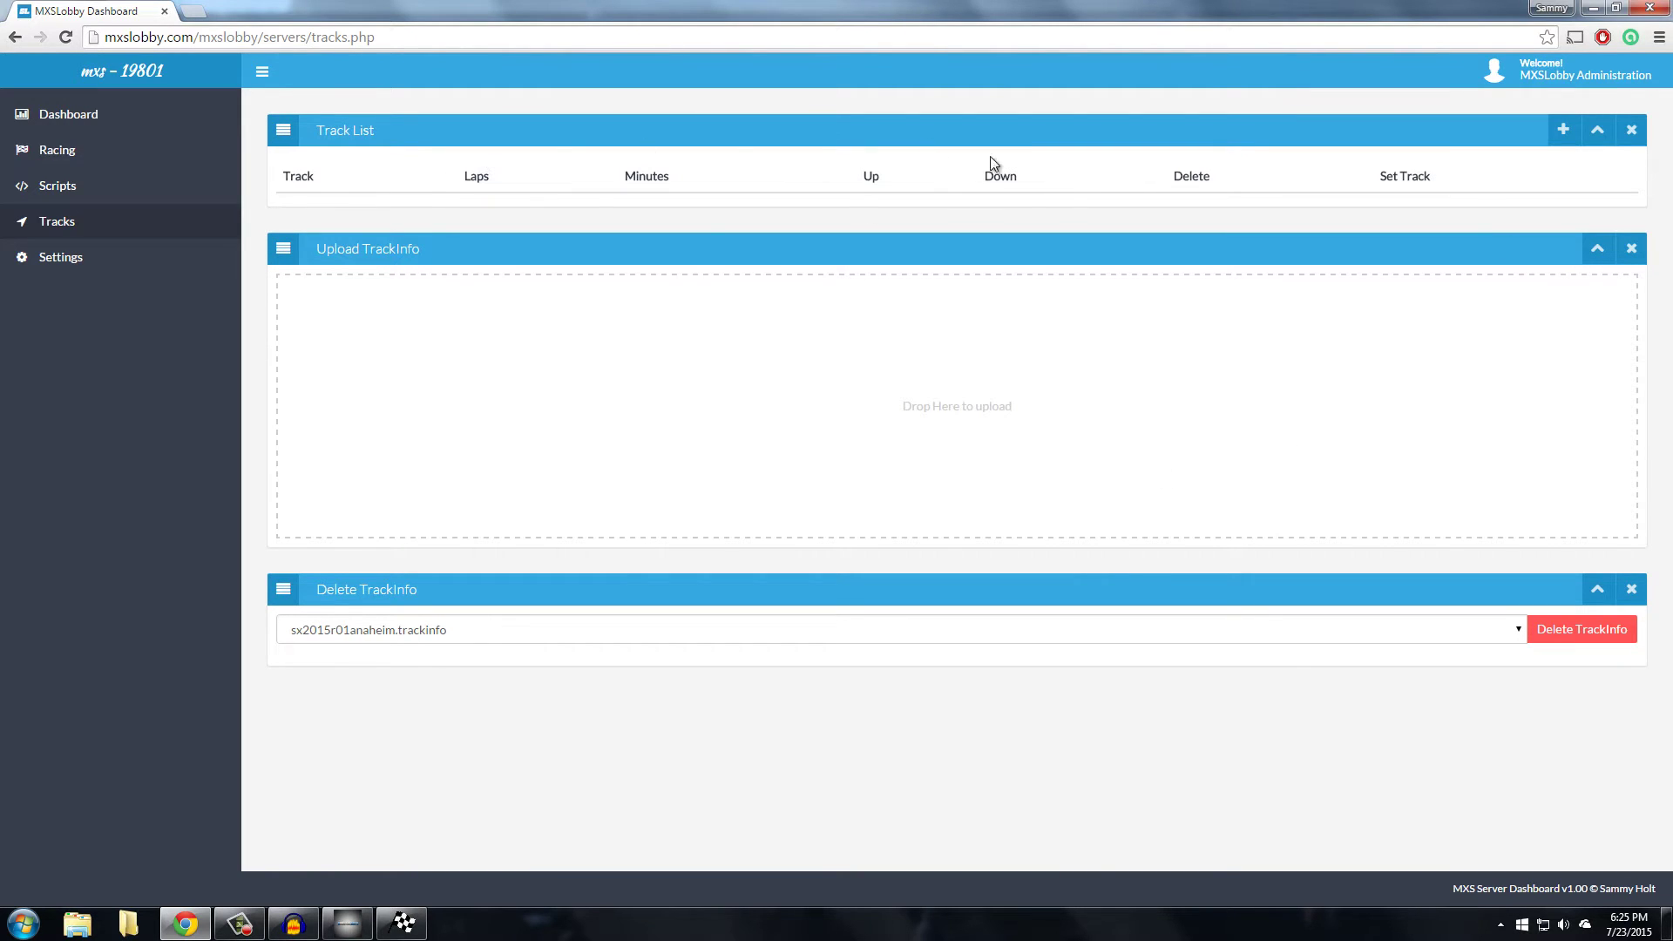
pyautogui.click(495, 638)
pyautogui.click(499, 635)
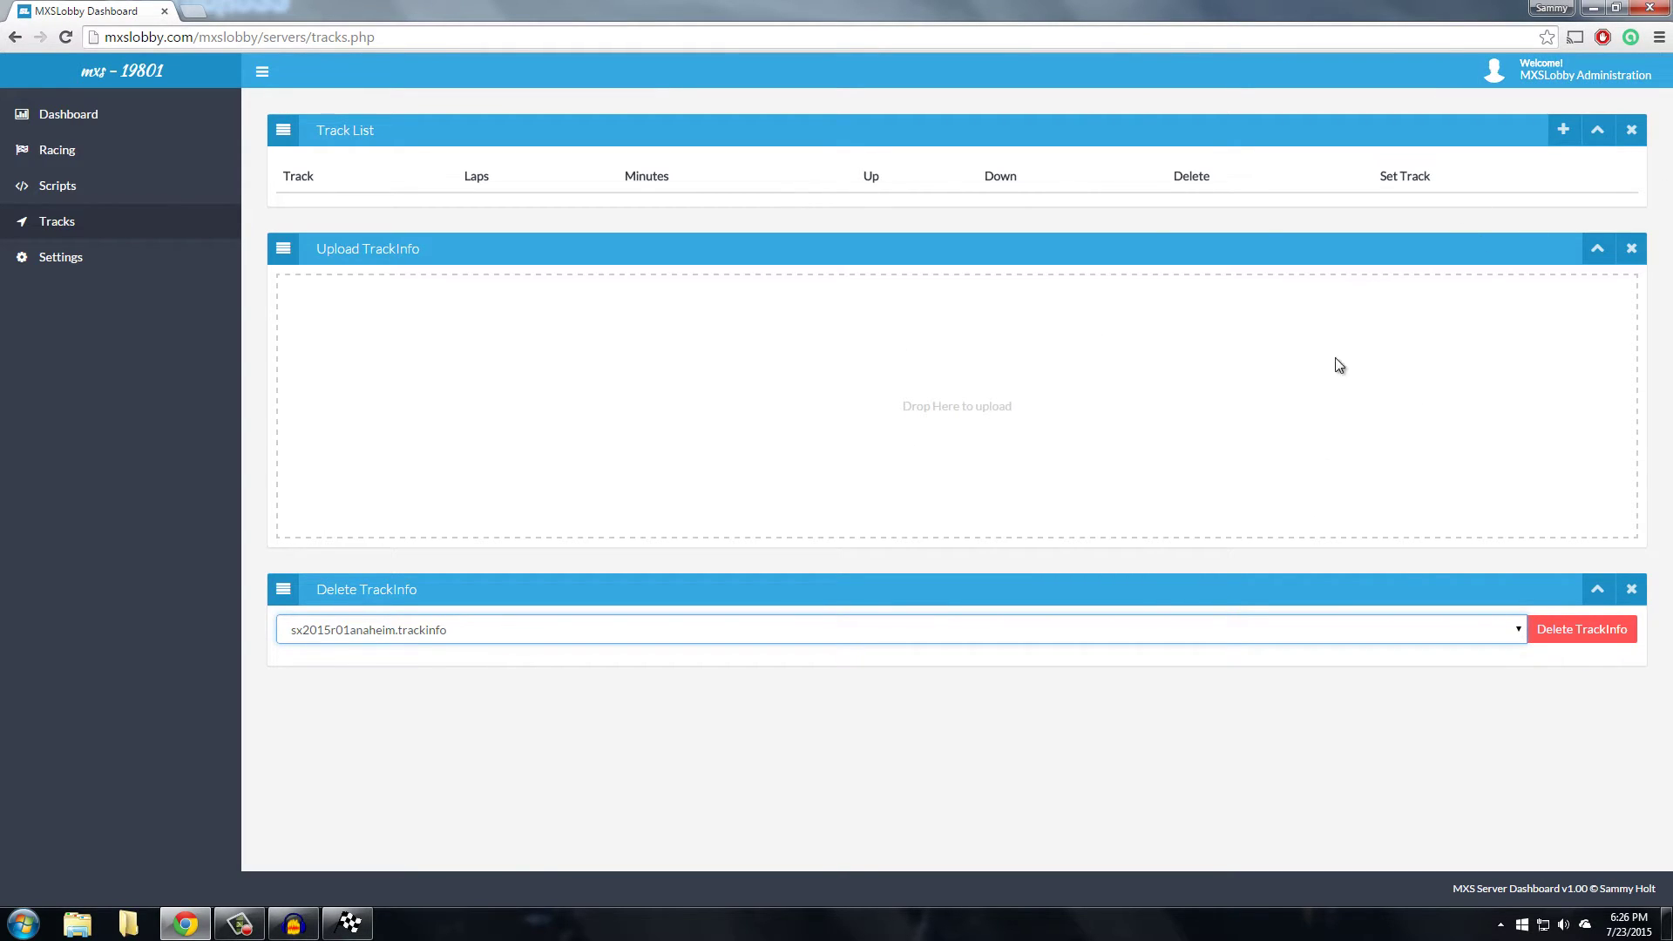
pyautogui.click(1592, 8)
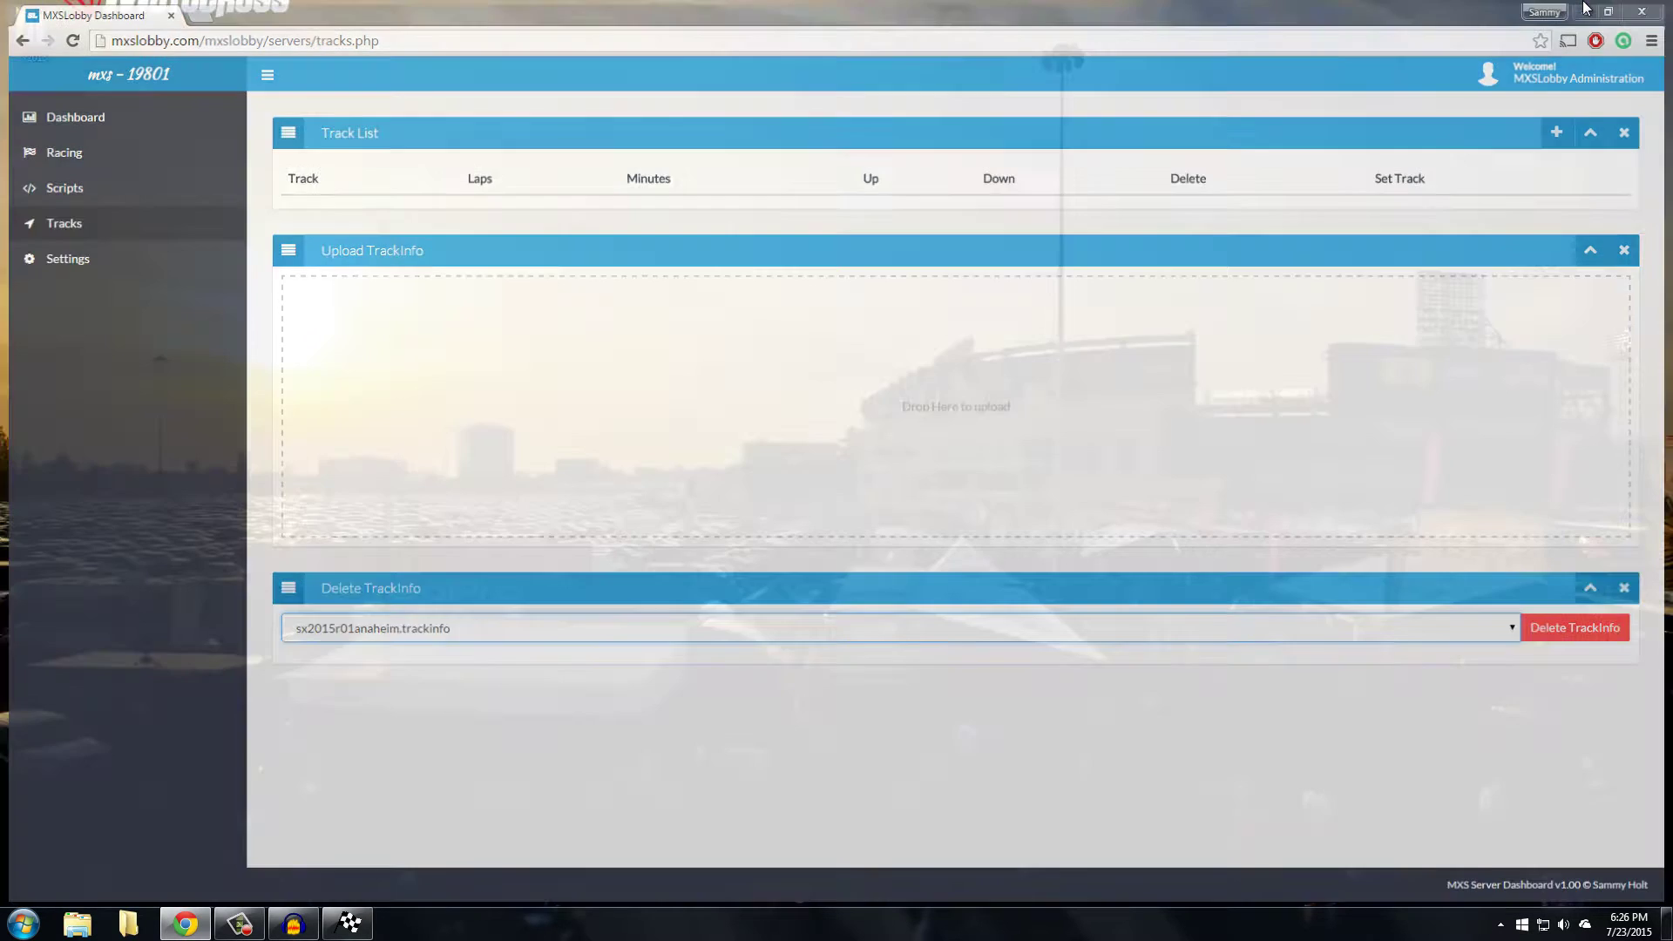
# Open the sx2015 folder and drag all 17 .trackinfo files onto the dashboard's Upload drop zone
pyautogui.doubleClick(32, 30)
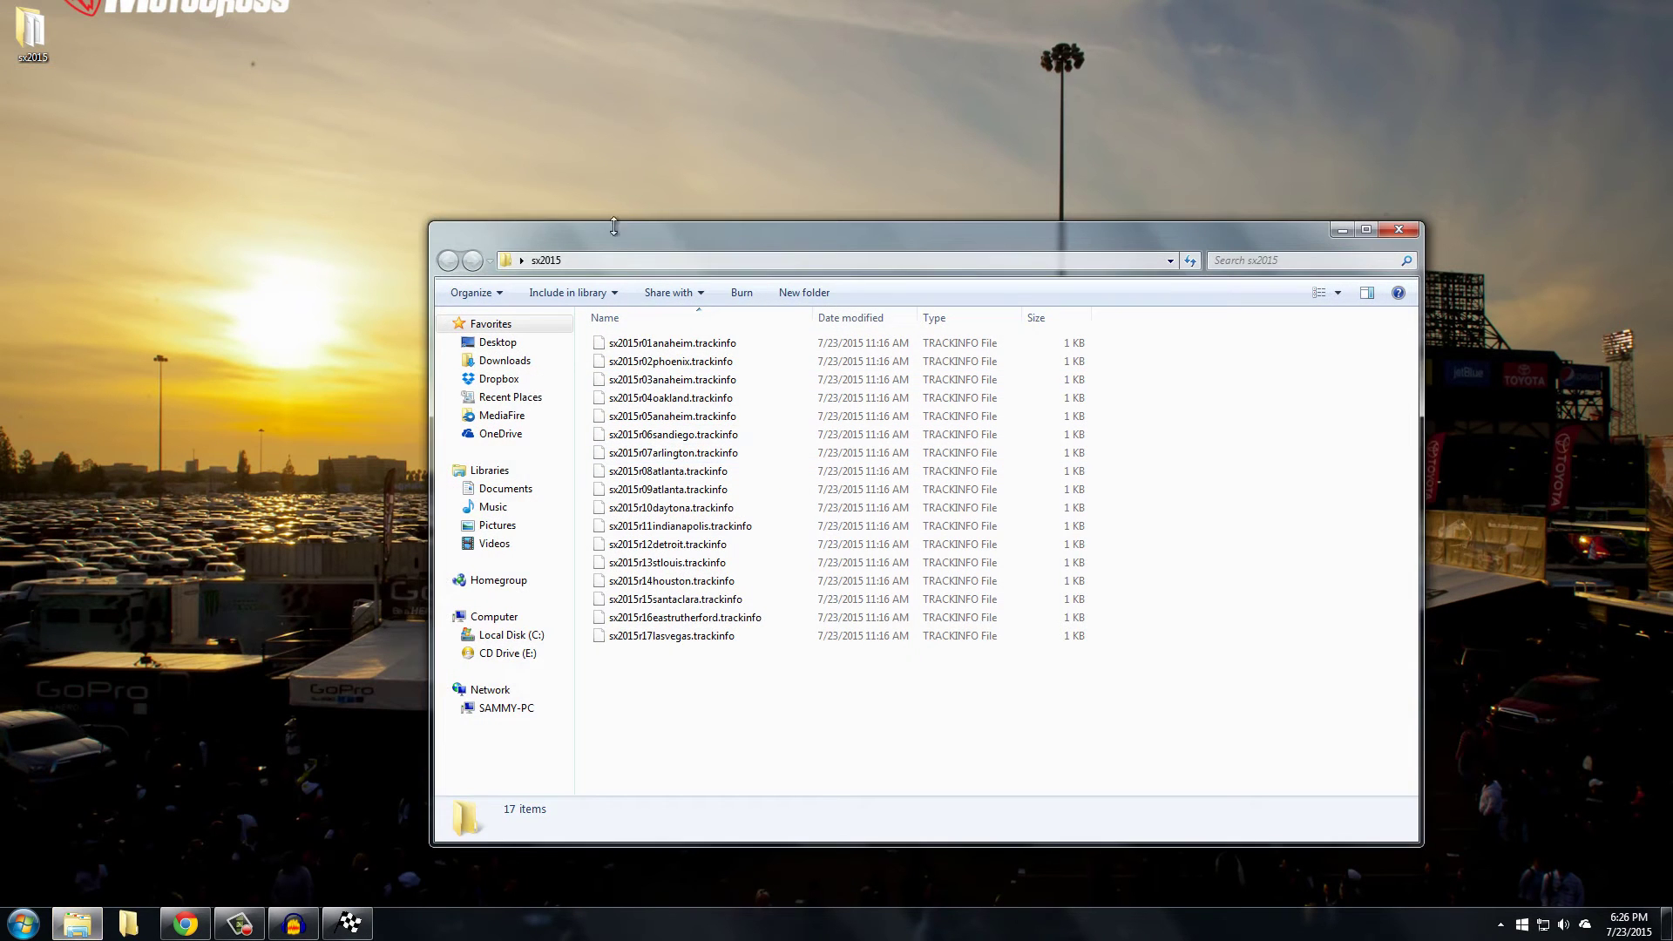
pyautogui.moveTo(593, 216); pyautogui.dragTo(509, 131)
pyautogui.moveTo(610, 602); pyautogui.dragTo(577, 228)
pyautogui.click(635, 631)
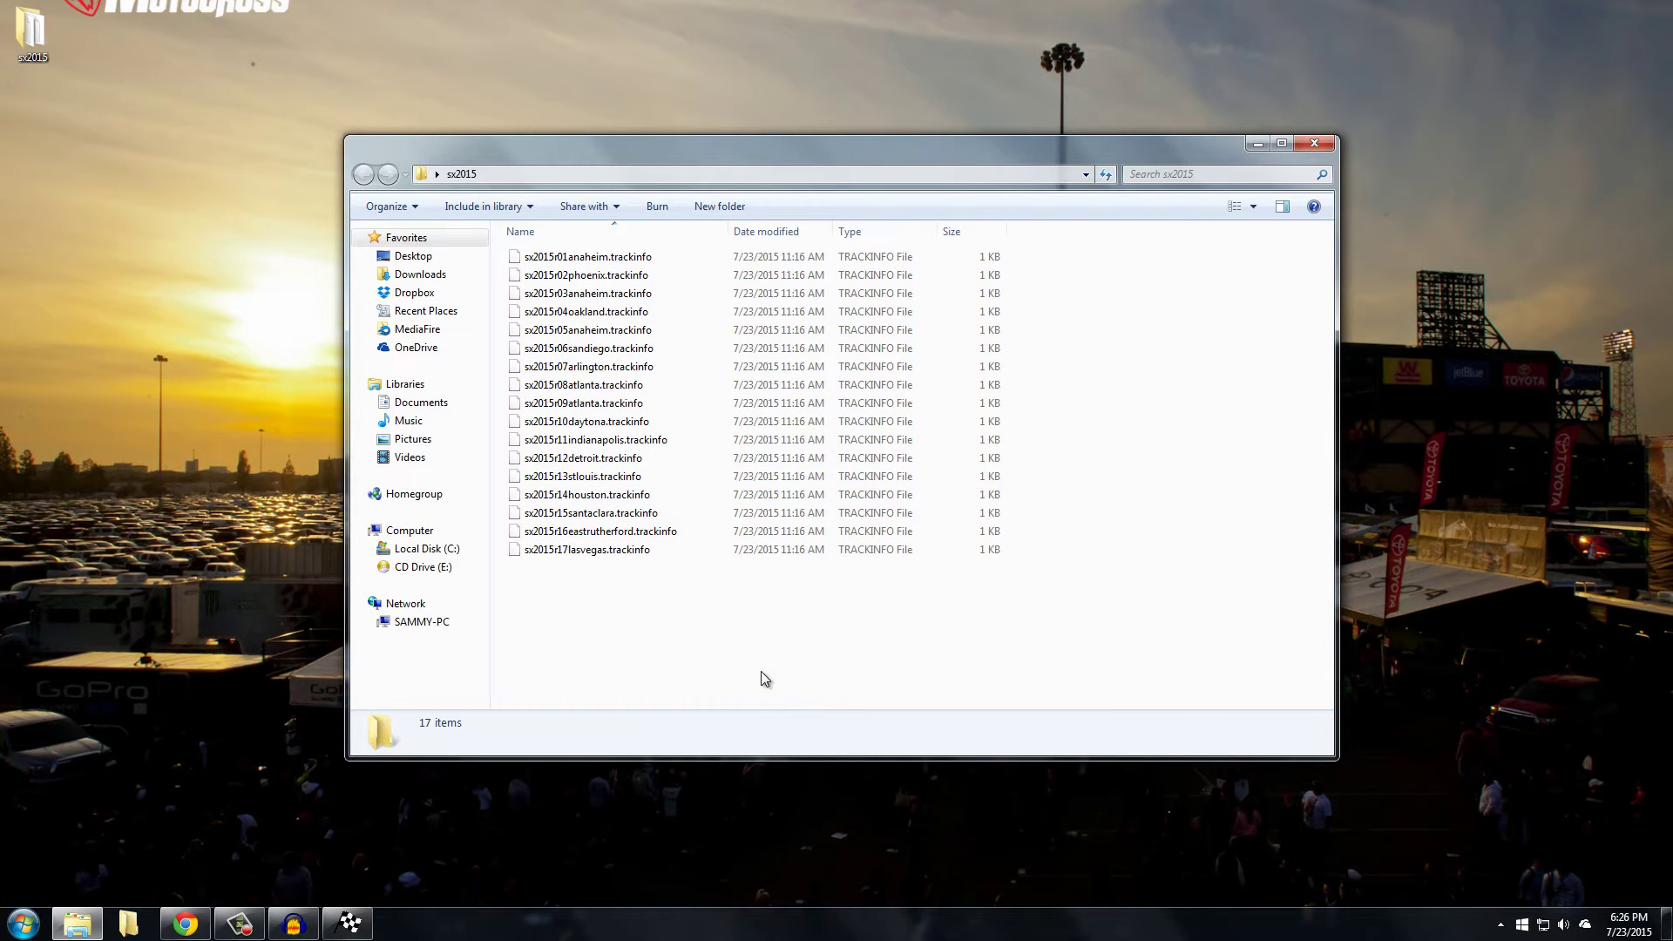
pyautogui.moveTo(732, 663); pyautogui.dragTo(541, 157)
pyautogui.moveTo(639, 436); pyautogui.dragTo(1033, 478)
# Check that sx2015r01anaheim through sx2015r17lasvegas now appear under Delete TrackInfo
pyautogui.scroll(-9, 467, 388)
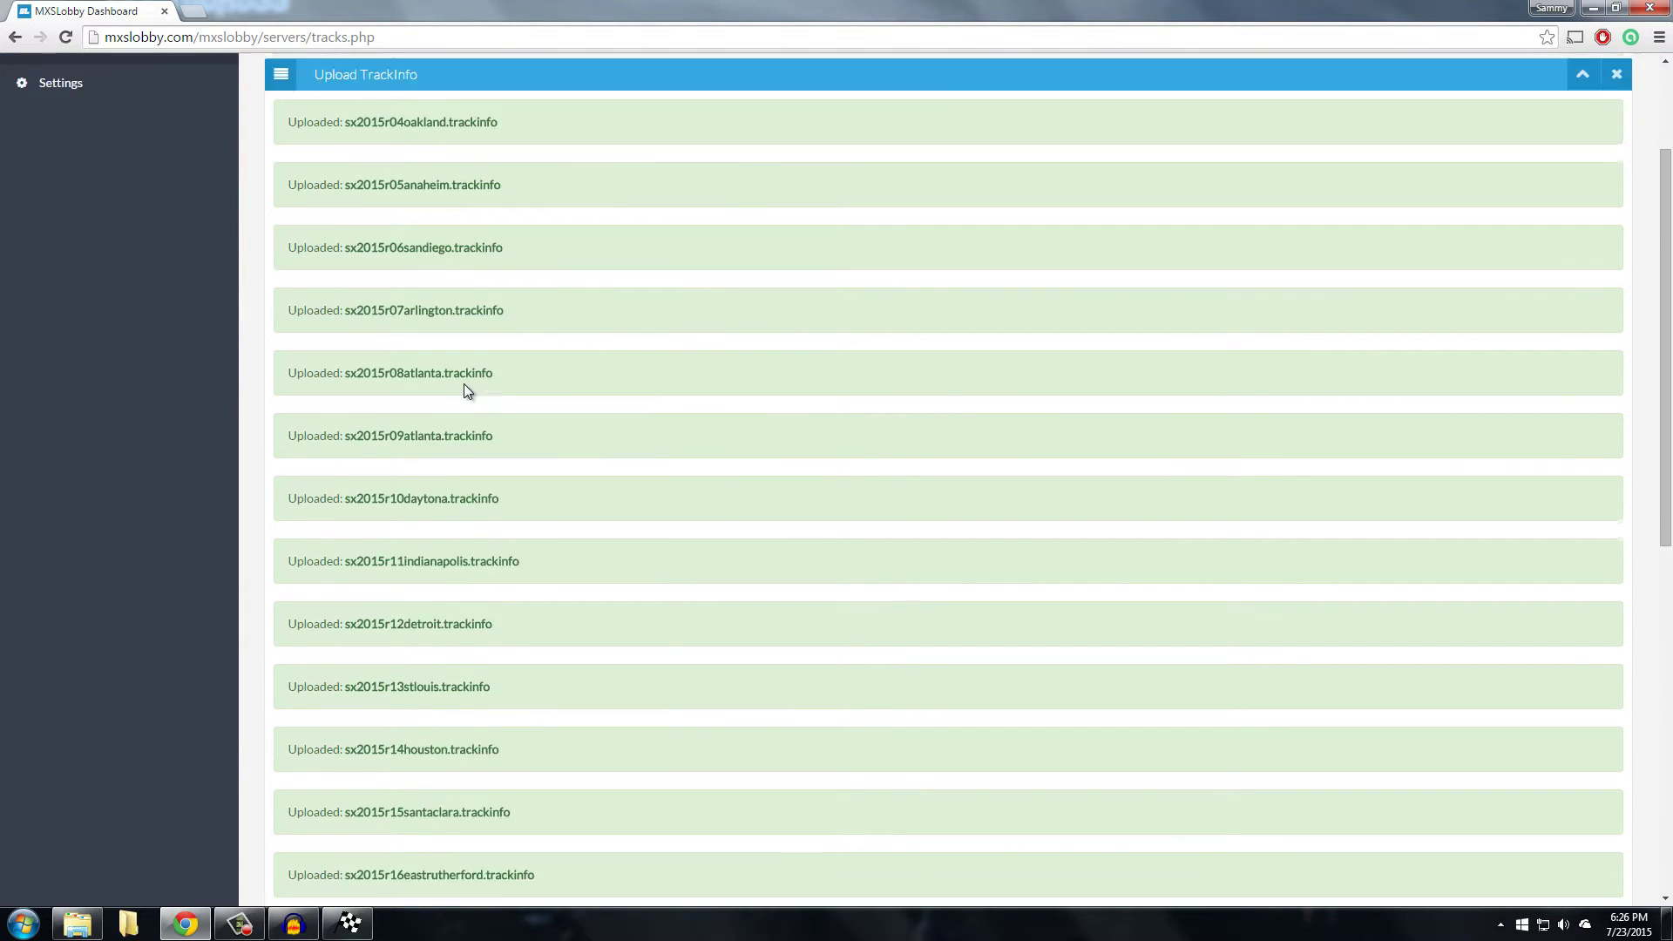
pyautogui.scroll(7, 560, 558)
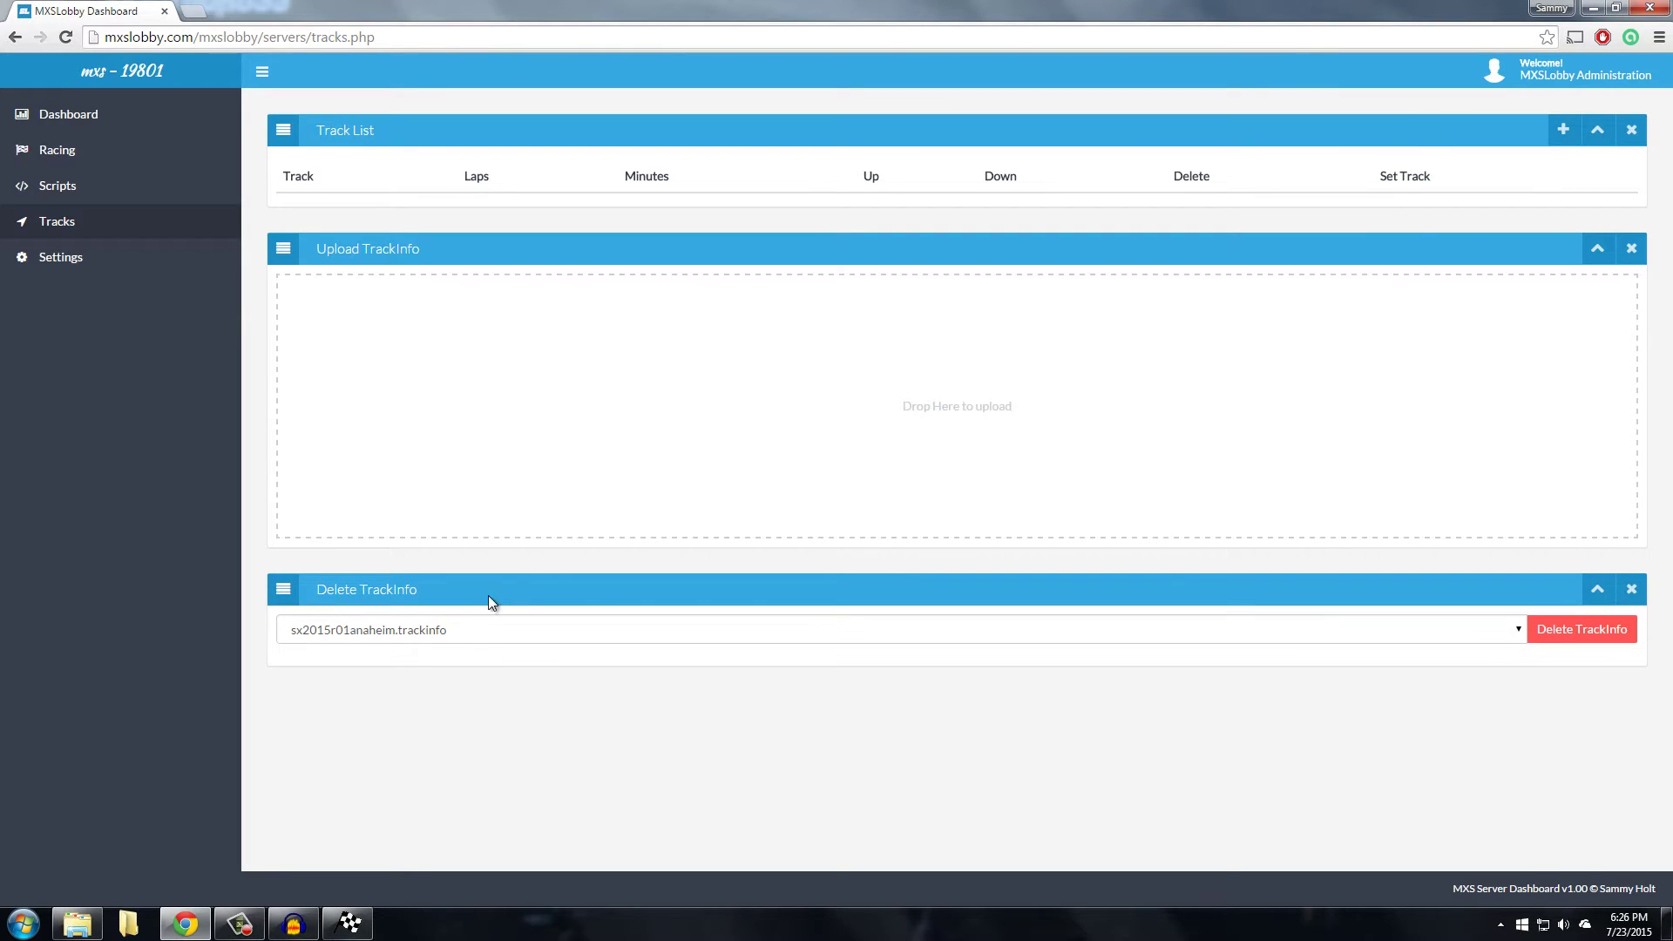
pyautogui.click(433, 626)
pyautogui.press('Escape')
pyautogui.click(353, 629)
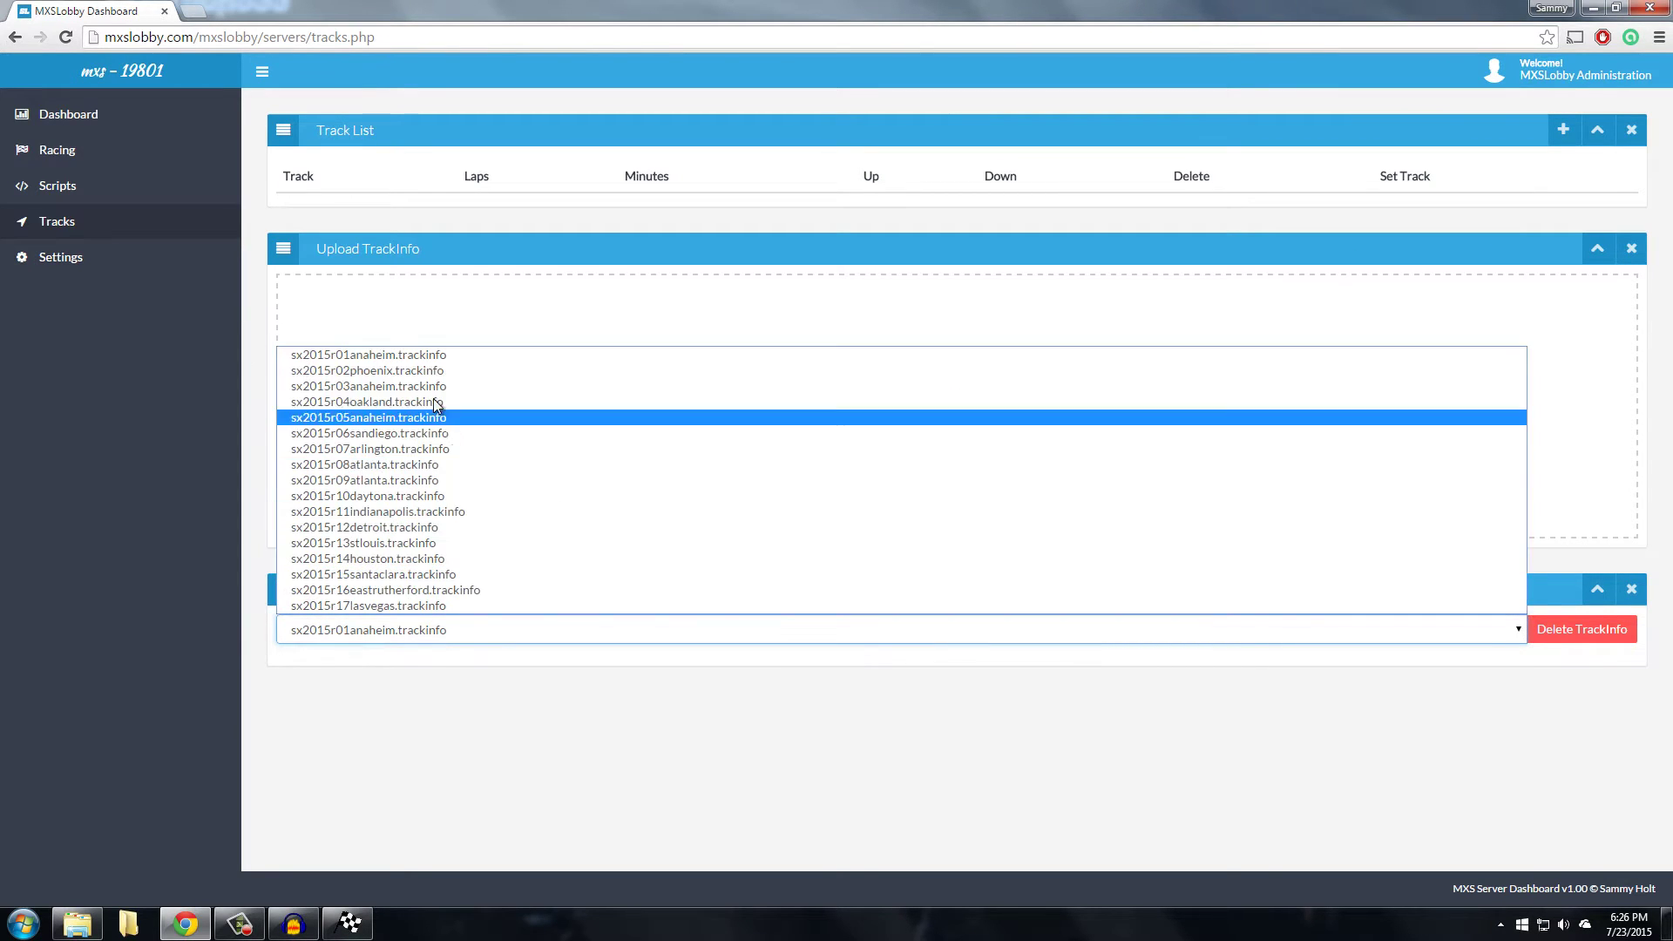
pyautogui.press('Escape')
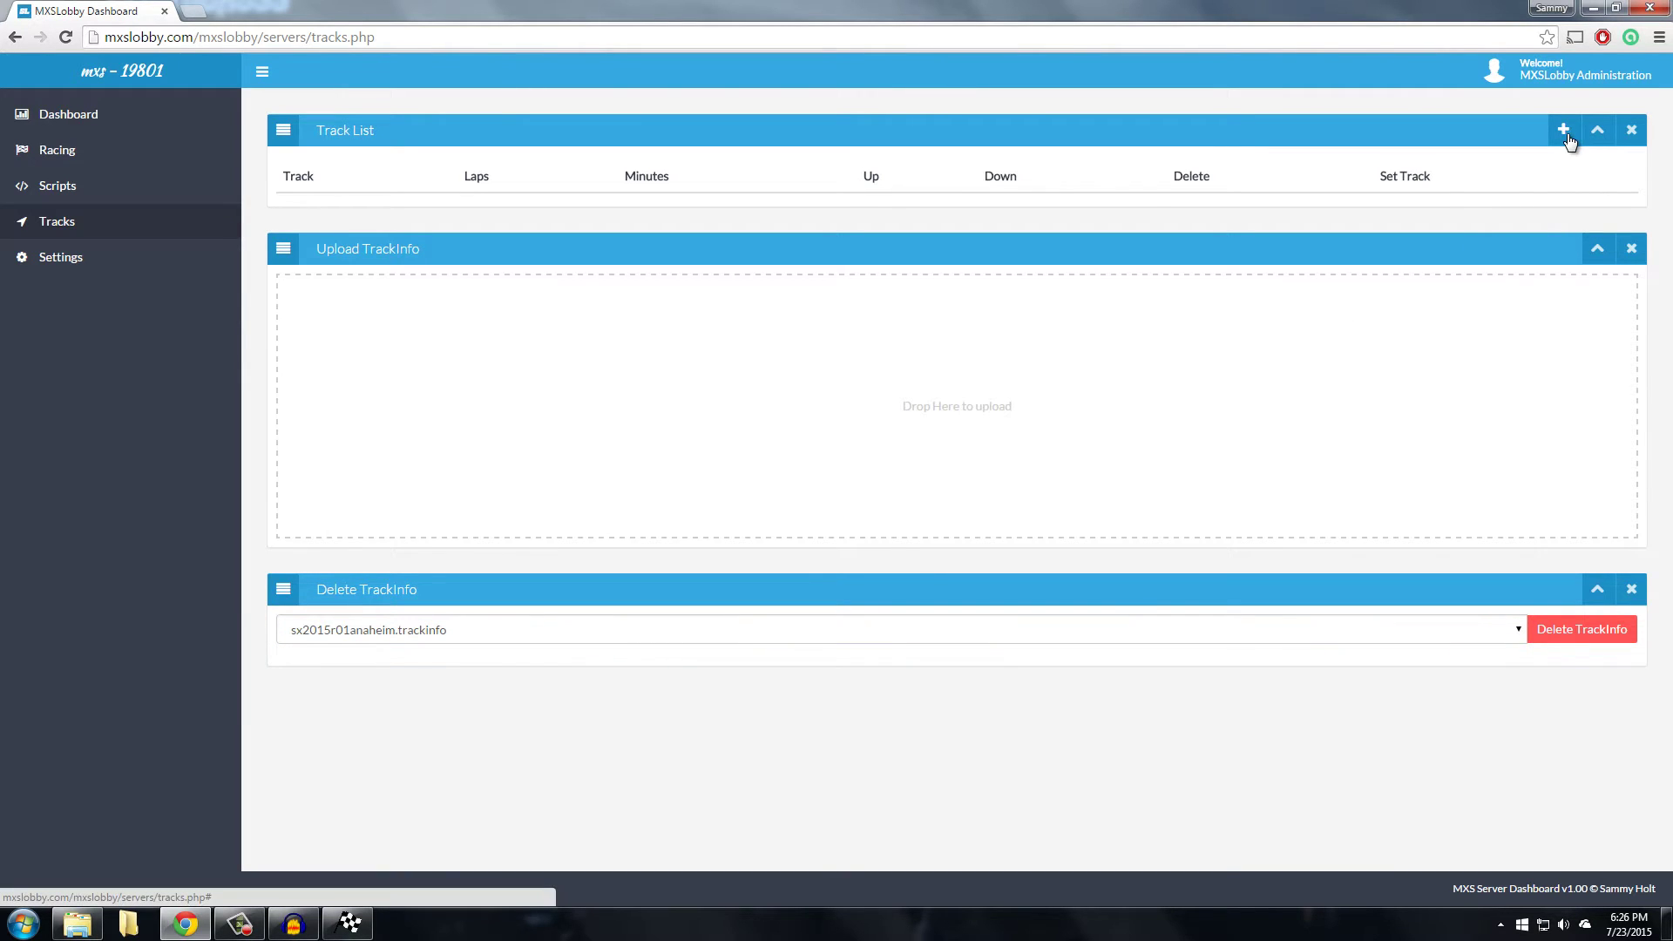
# Add sx2015r01anaheim to the track list with 5 laps and 0 minutes
pyautogui.click(1608, 137)
pyautogui.click(1608, 138)
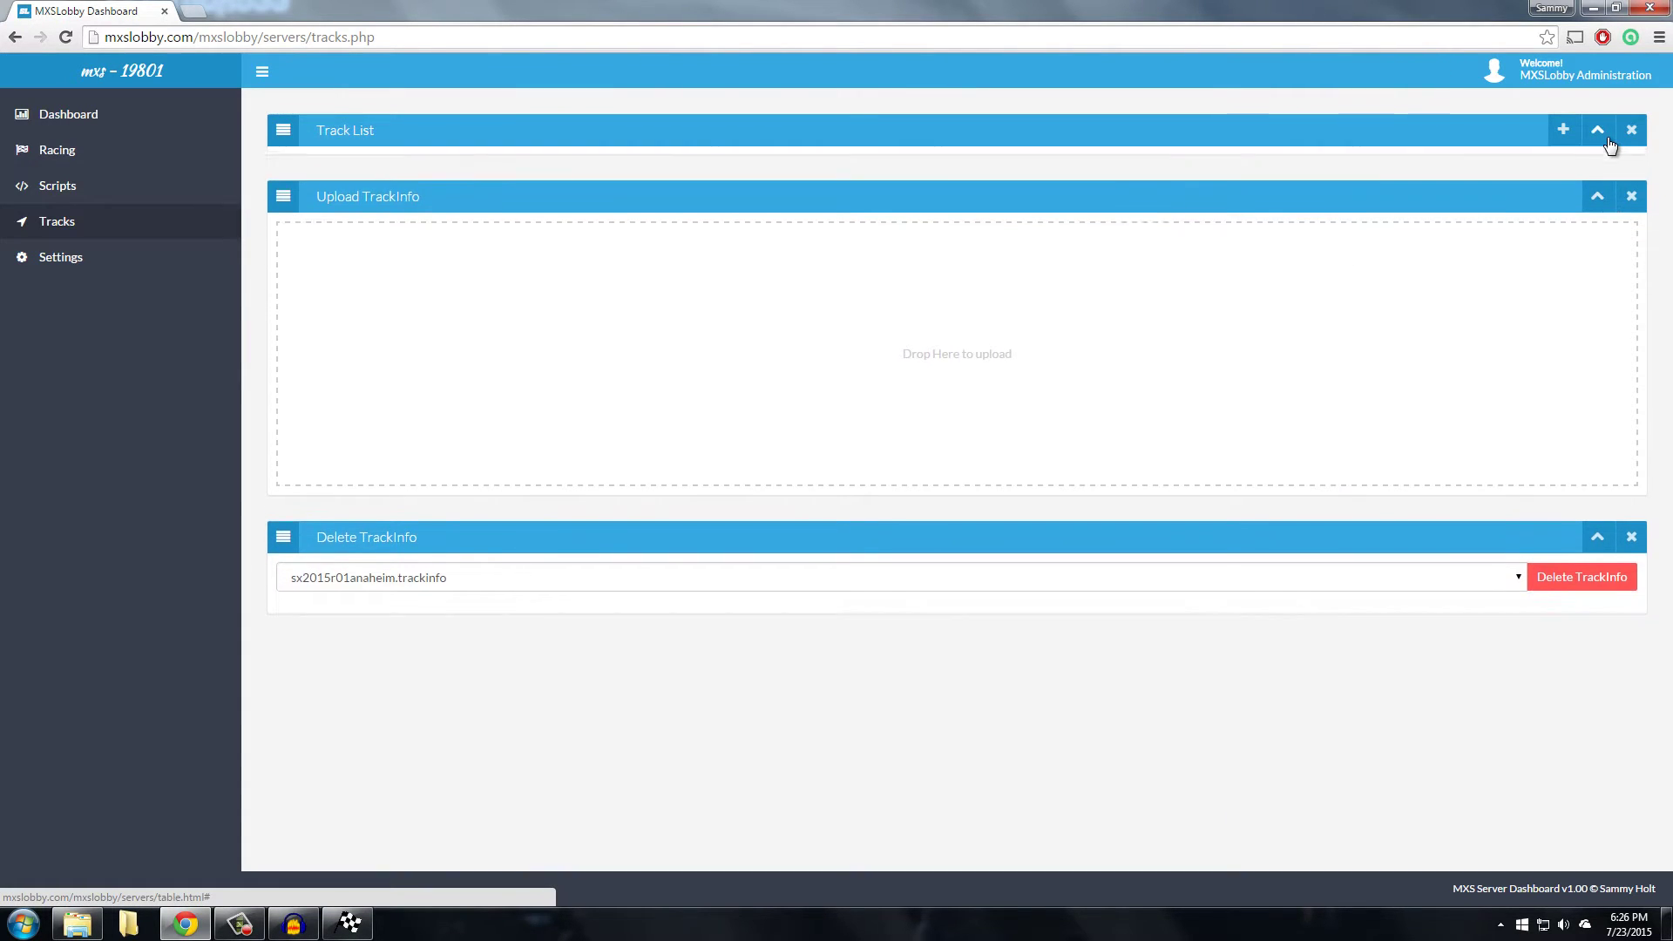
pyautogui.click(1608, 138)
pyautogui.click(1598, 138)
pyautogui.click(1563, 131)
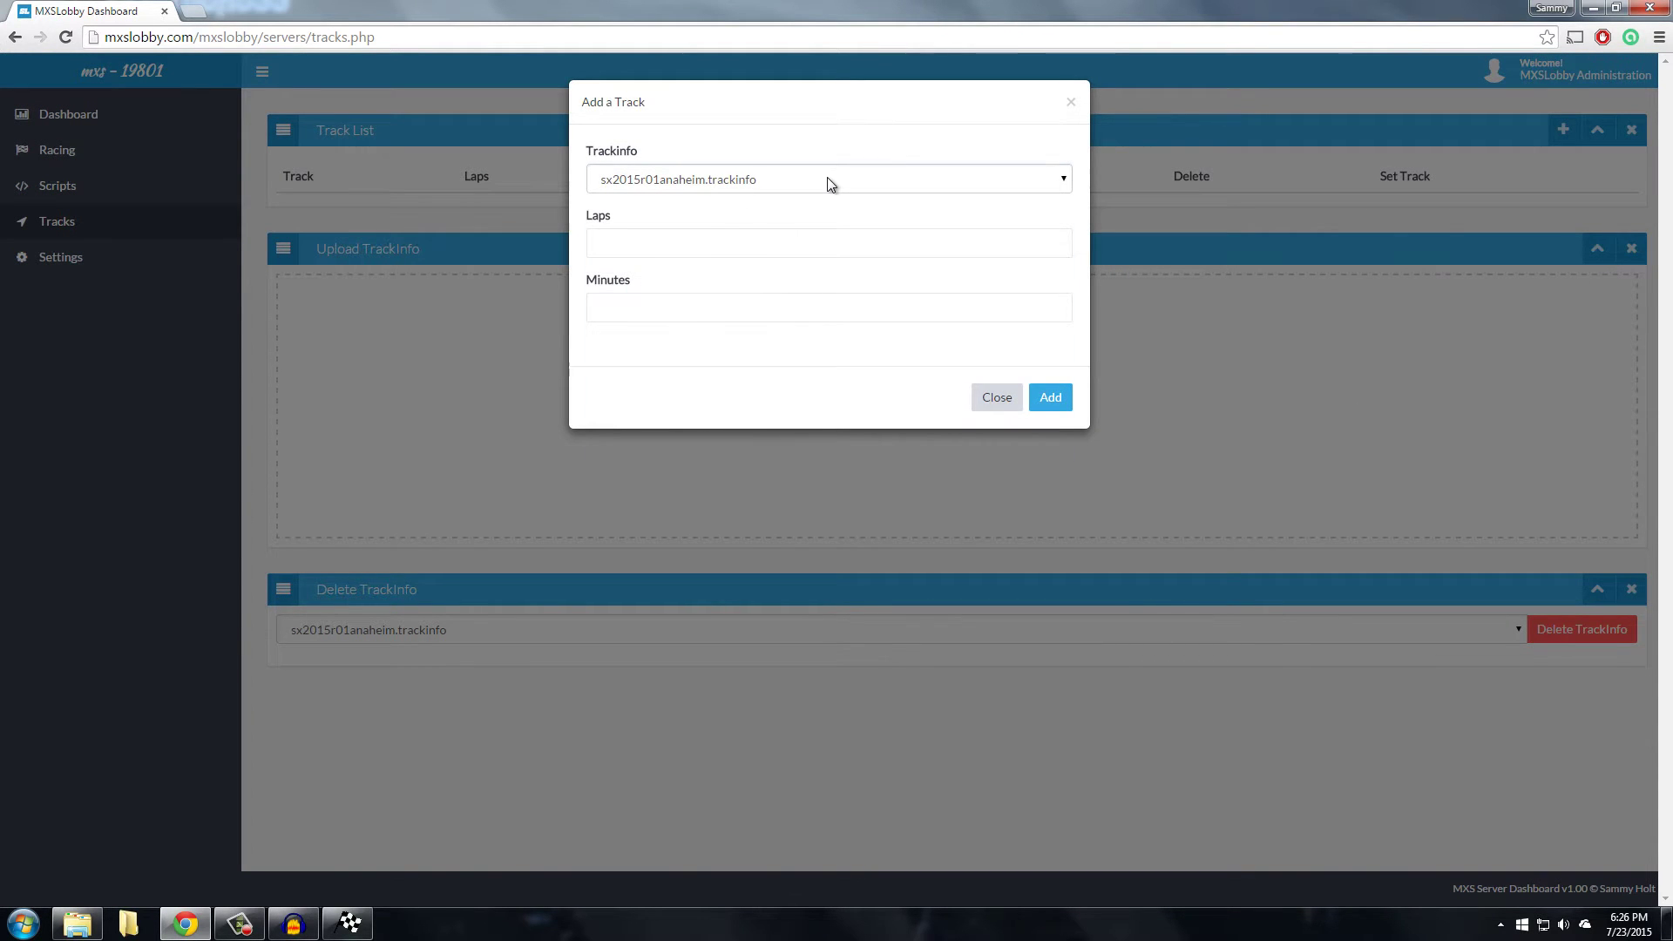
pyautogui.click(685, 247)
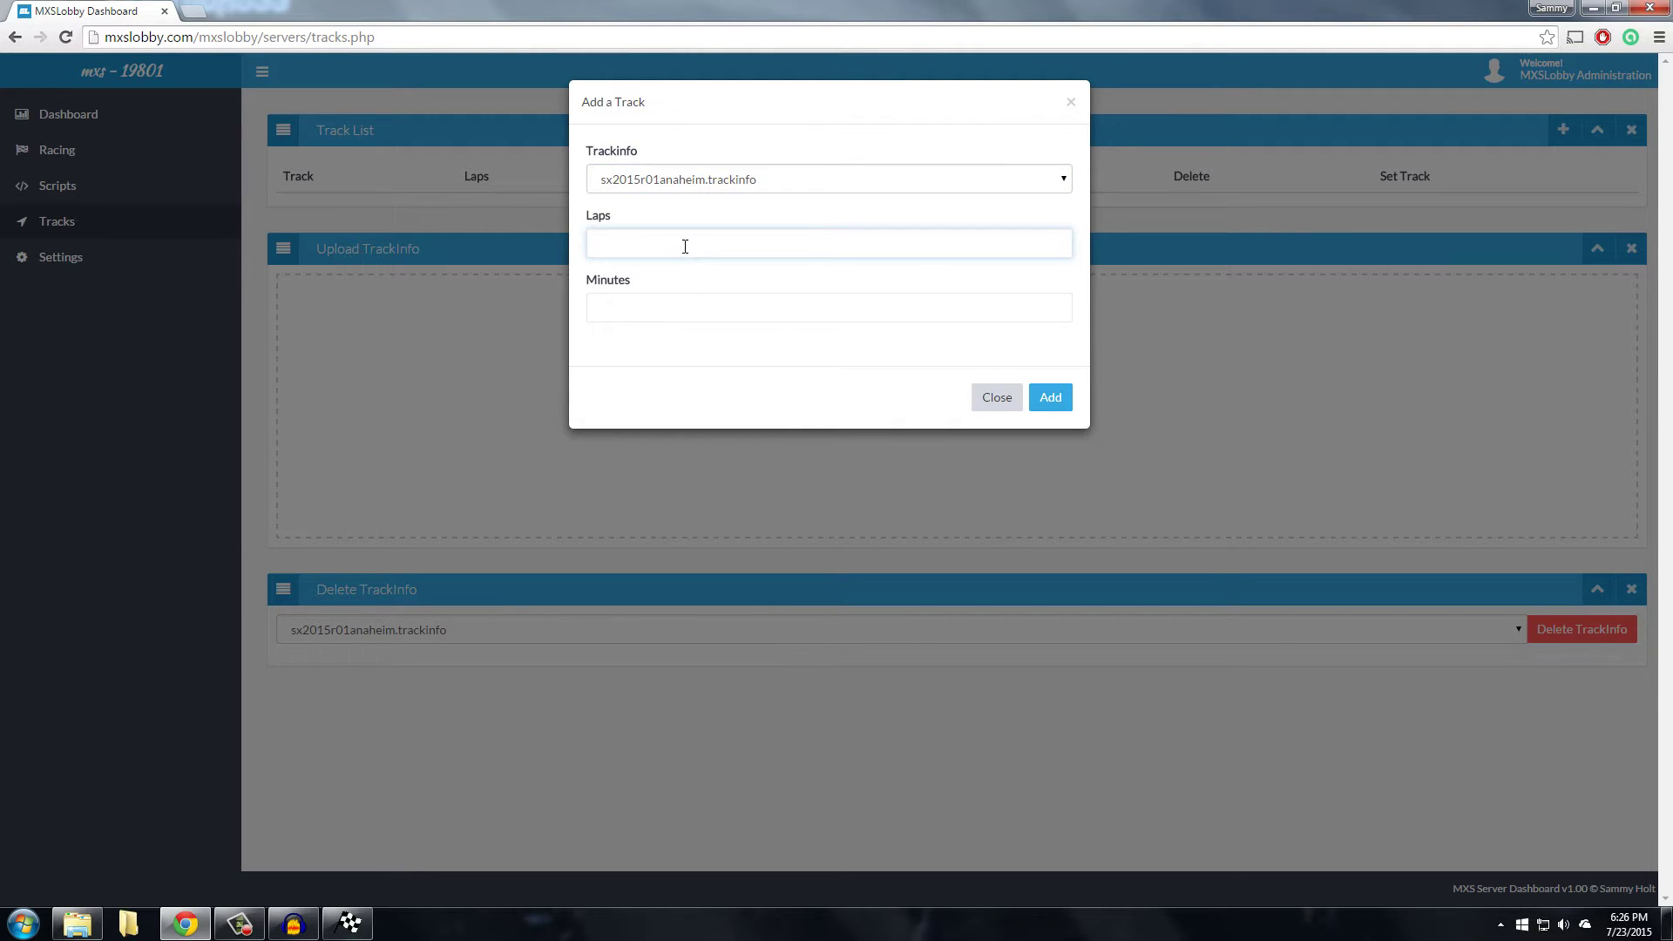
pyautogui.write('5')
pyautogui.click(650, 309)
pyautogui.write('0')
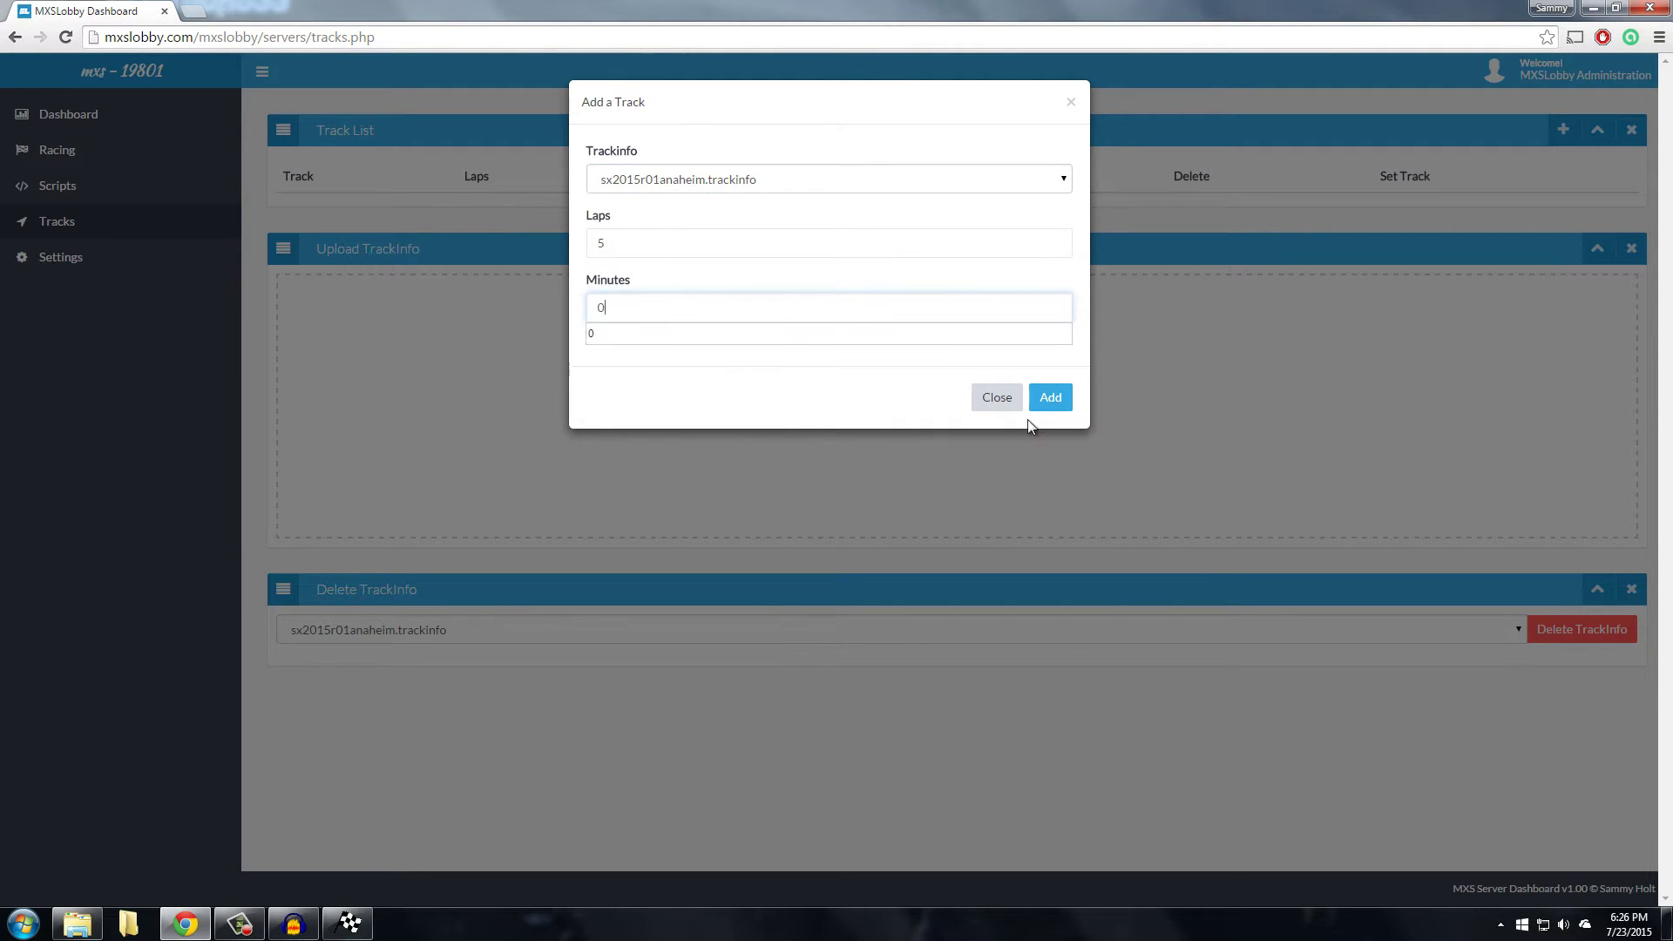
pyautogui.click(1049, 398)
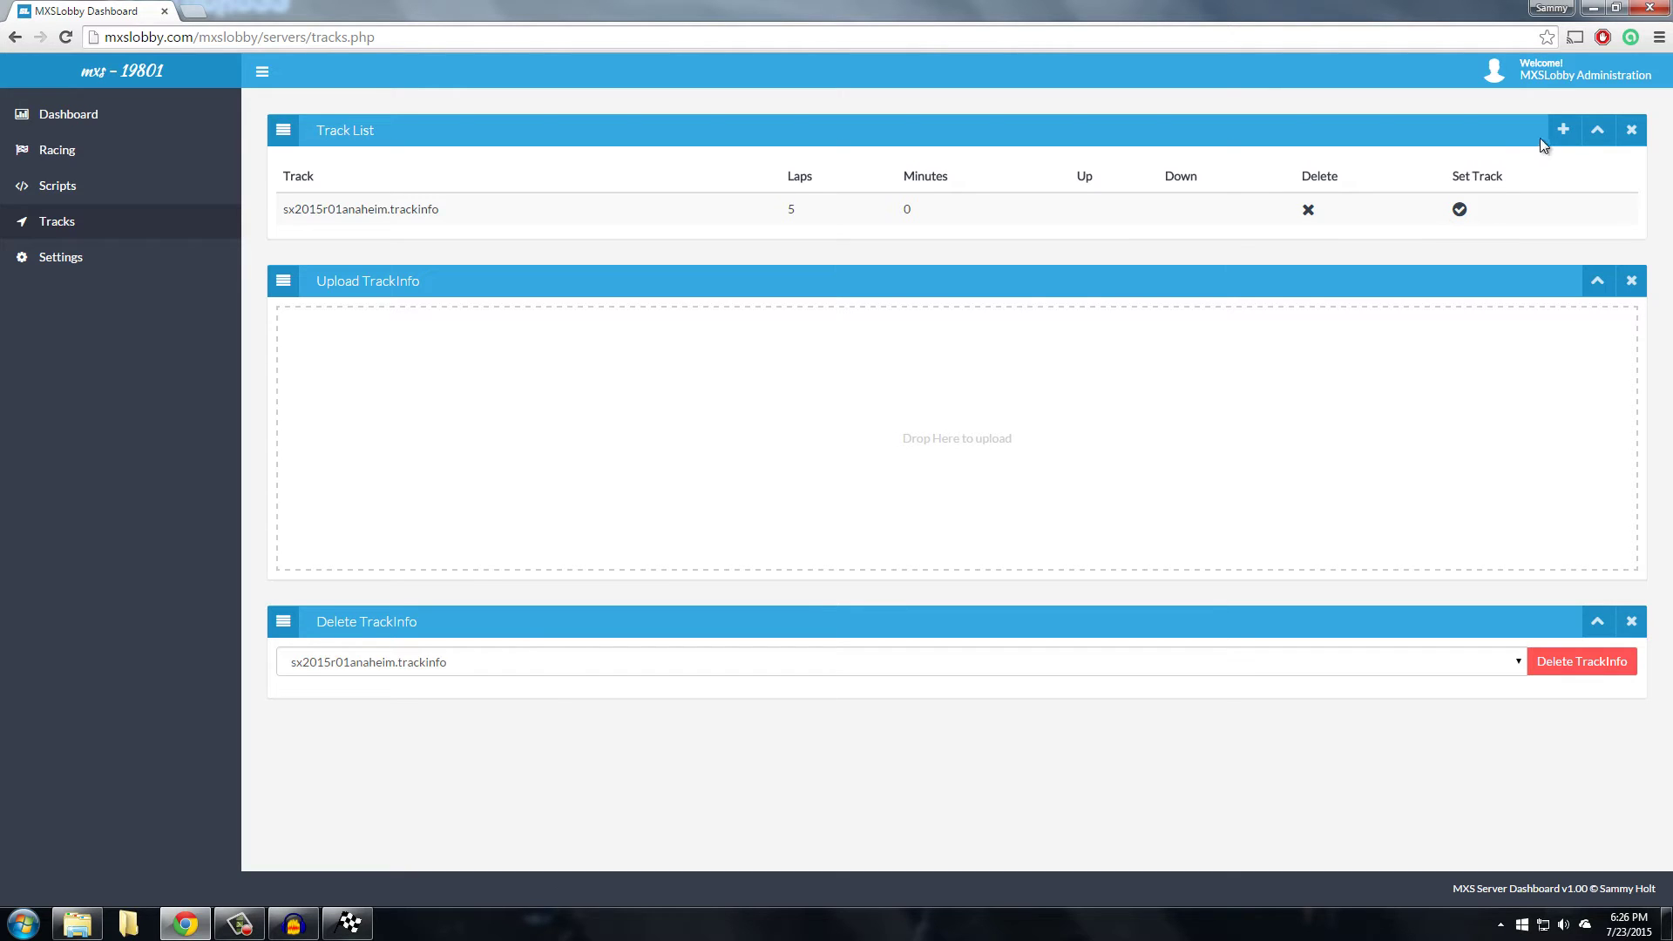
# Add sx2015r02phoenix to the track list with 5 laps and 0 minutes
pyautogui.click(1562, 130)
pyautogui.click(711, 178)
pyautogui.click(711, 178)
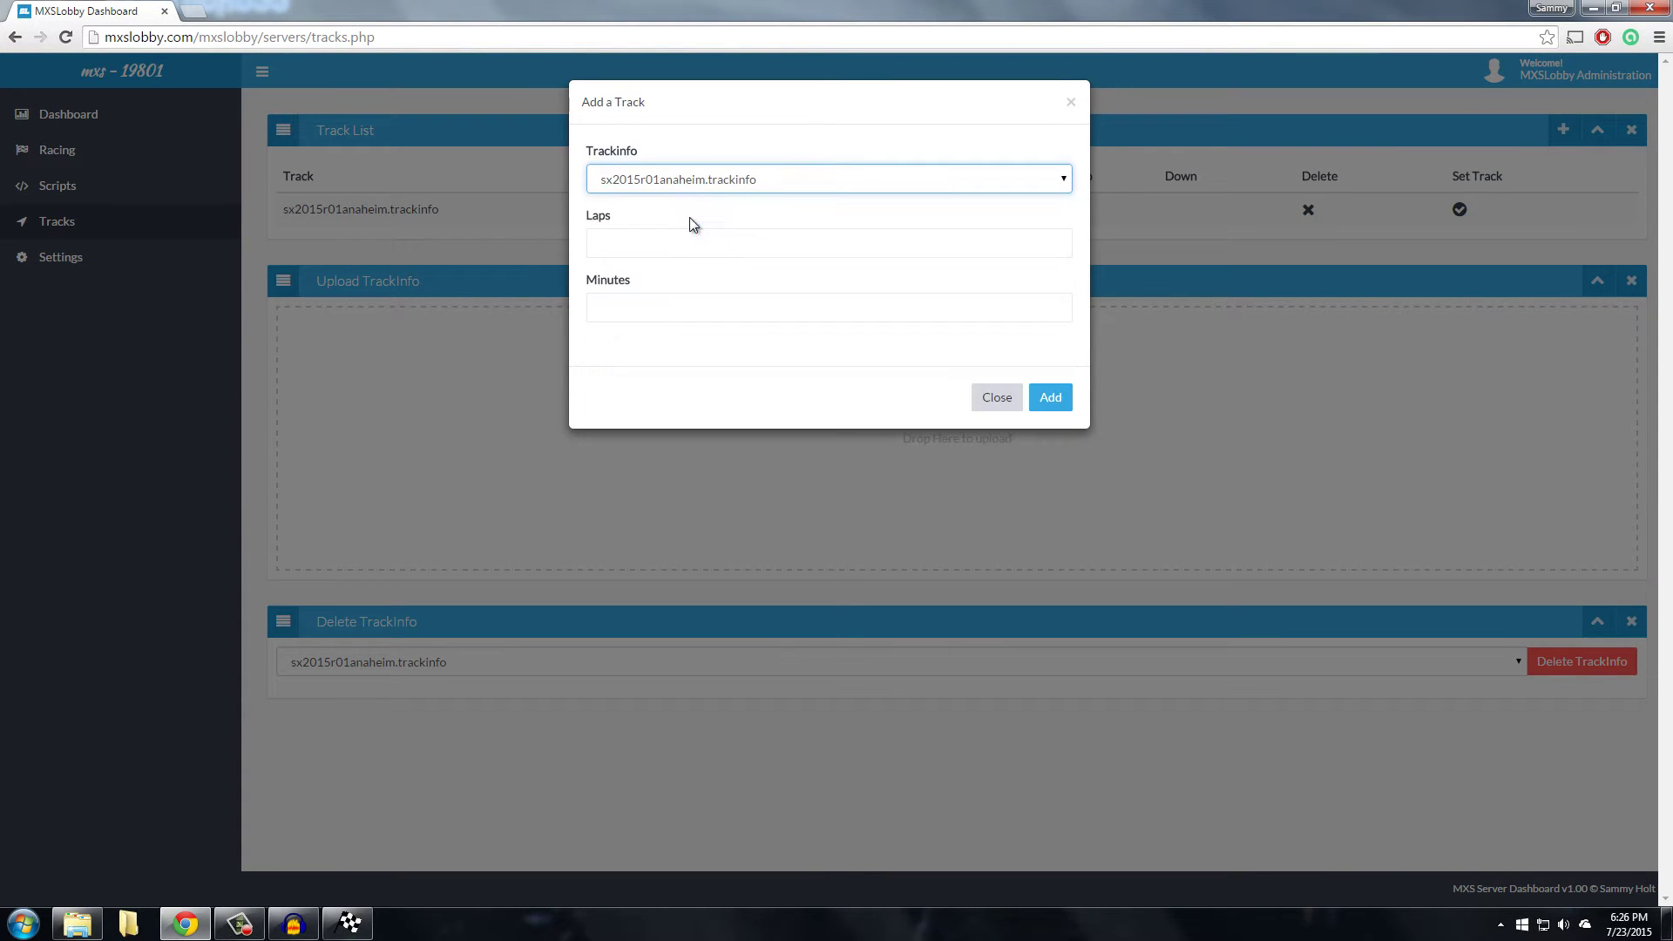
pyautogui.press('Down')
pyautogui.click(683, 249)
pyautogui.write('5')
pyautogui.click(718, 326)
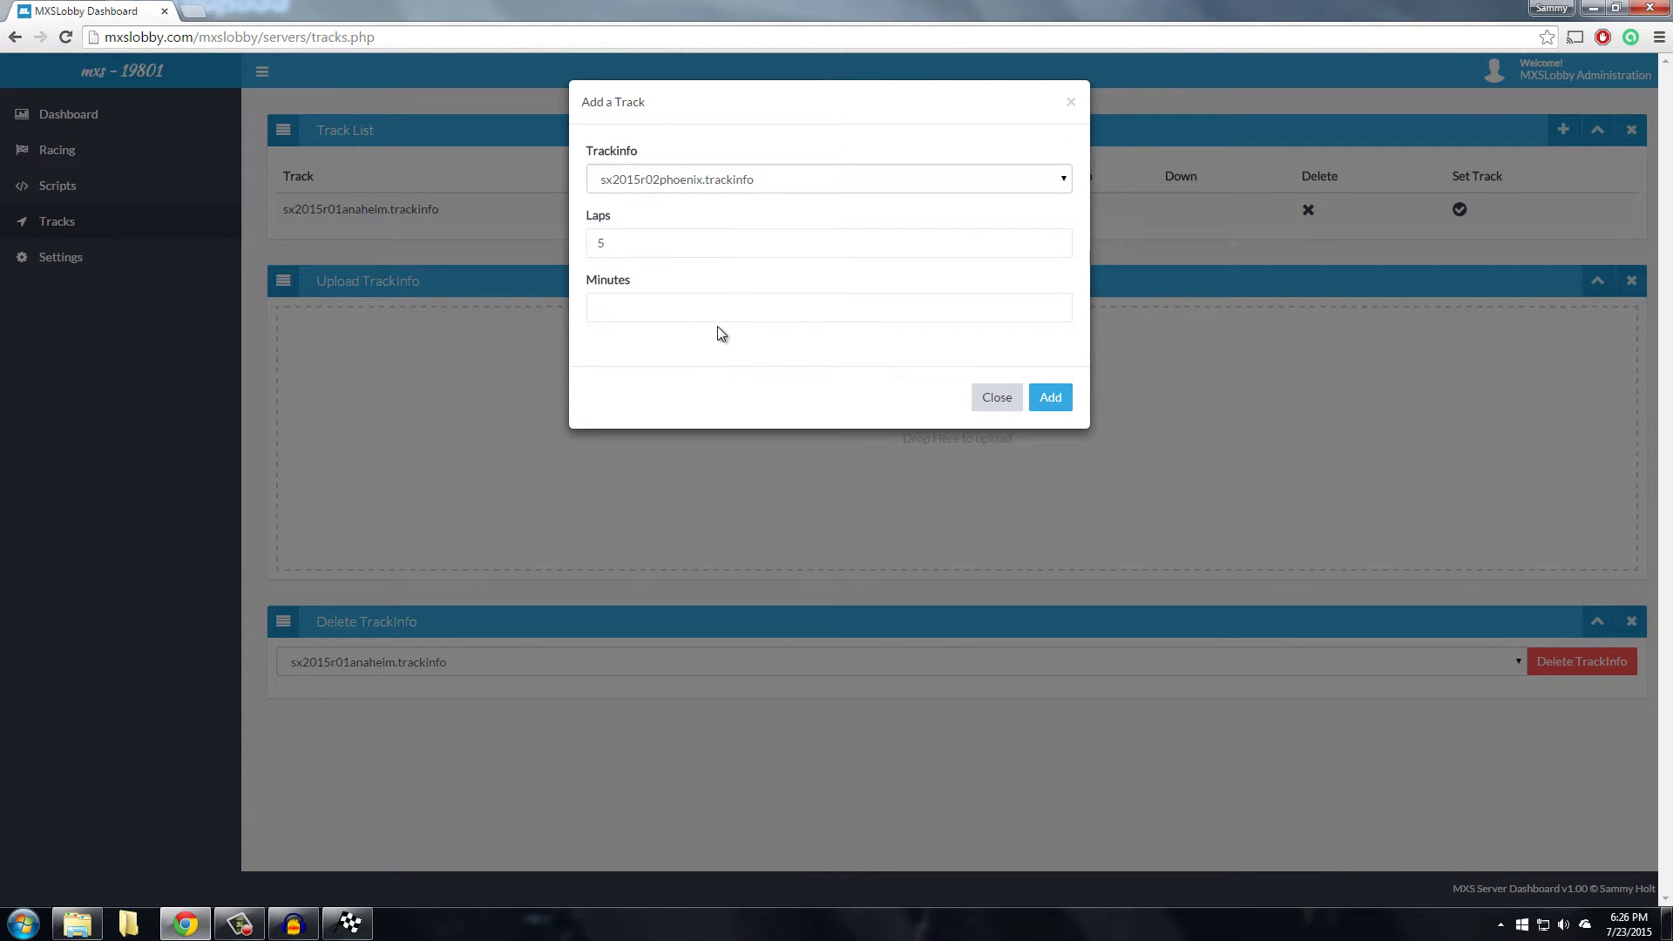
pyautogui.click(748, 309)
pyautogui.write('0')
pyautogui.click(1065, 409)
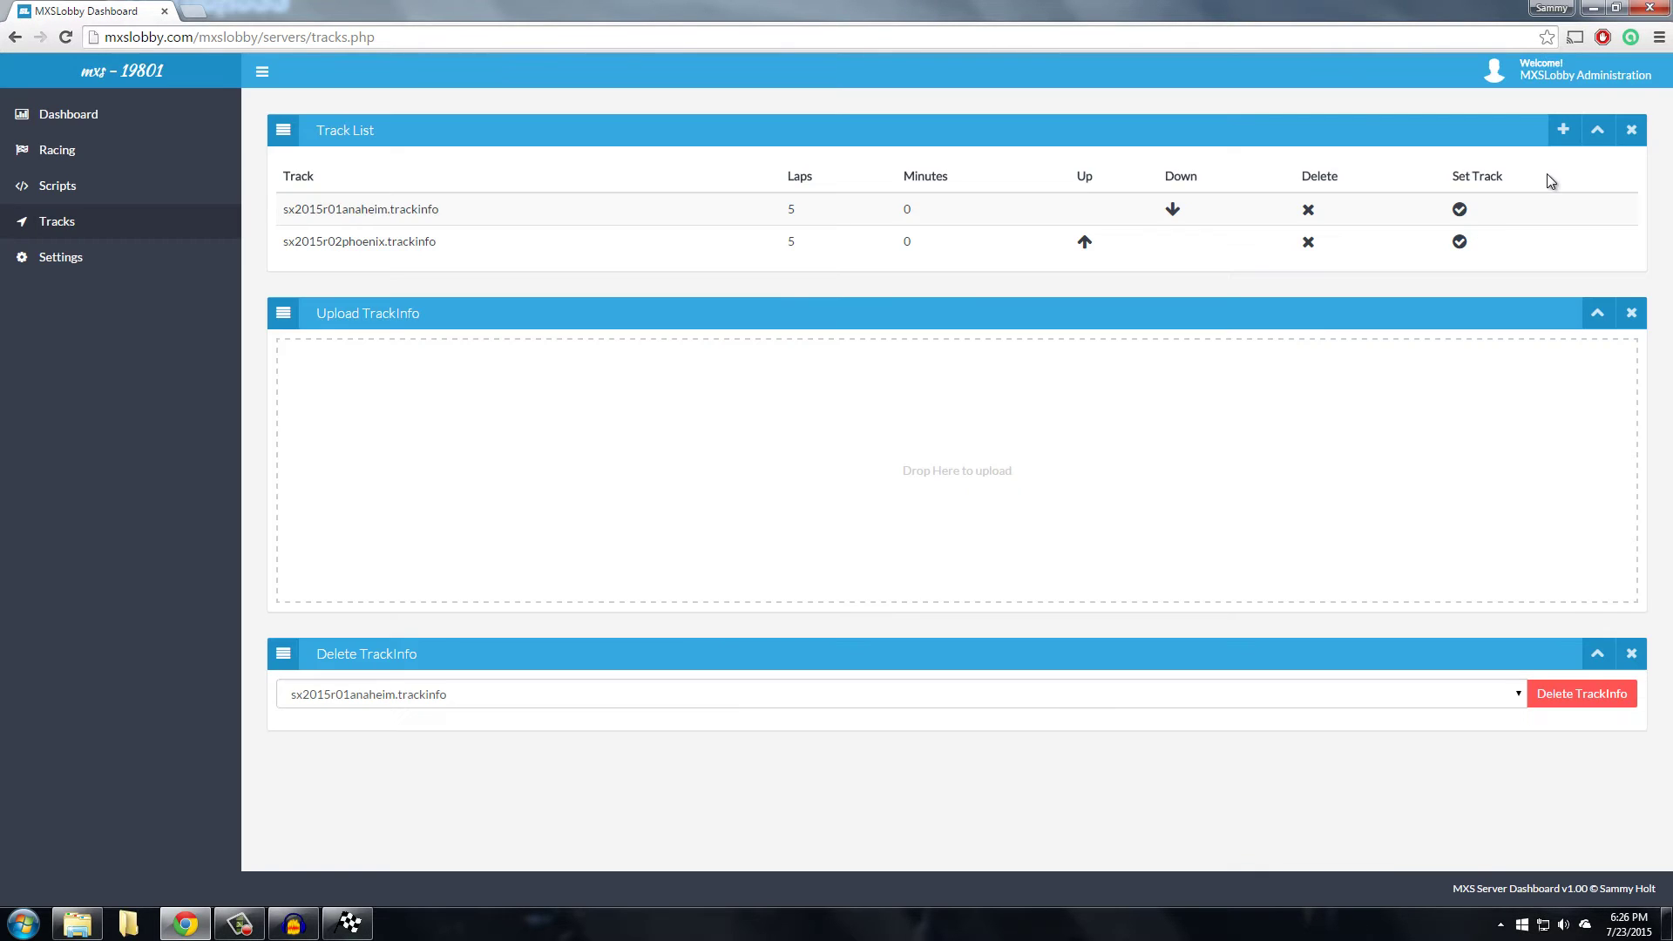
# Add sx2015r03anaheim to the track list with 5 laps and 0 minutes
pyautogui.click(1562, 130)
pyautogui.click(757, 179)
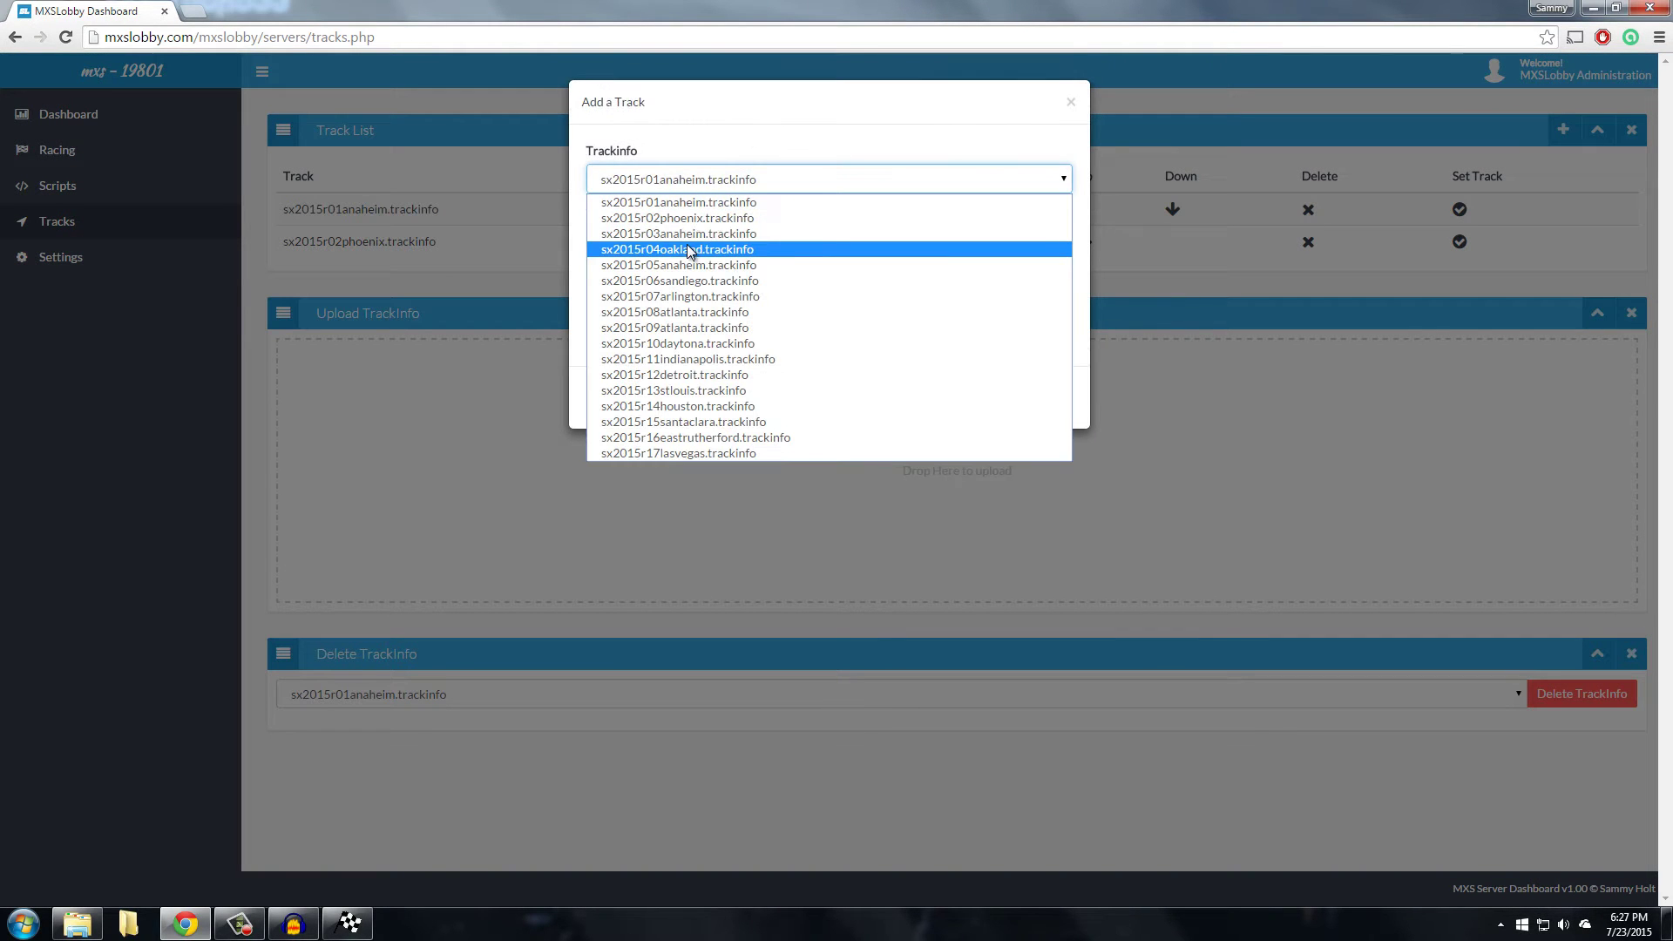
pyautogui.click(695, 234)
pyautogui.click(708, 246)
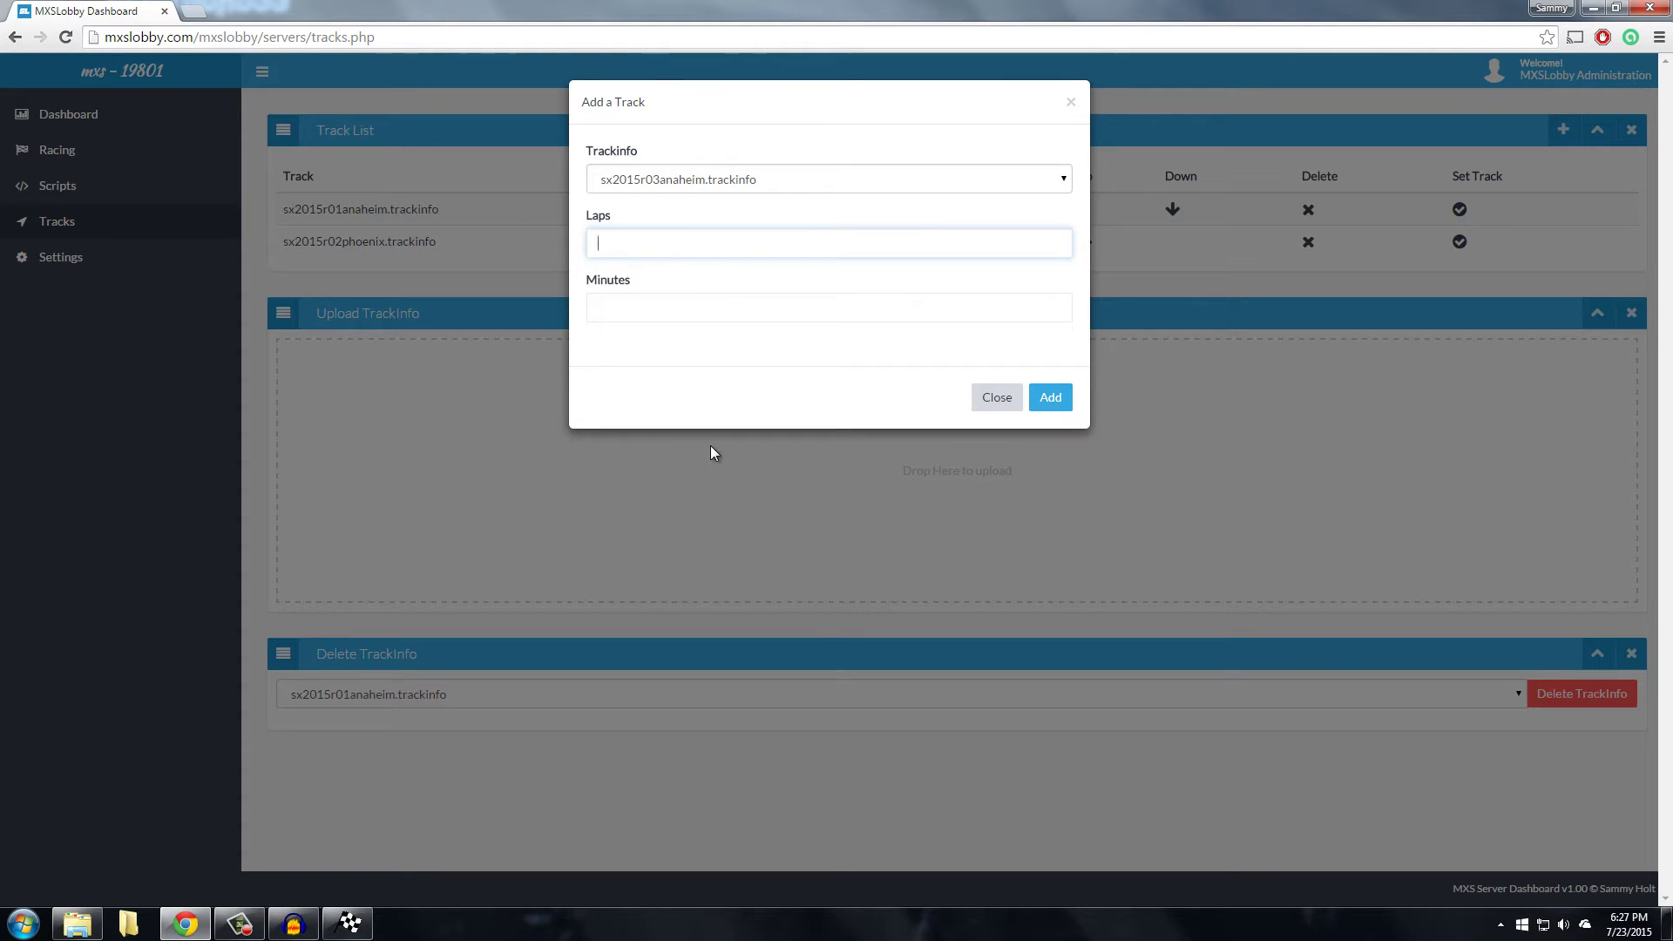
pyautogui.write('5')
pyautogui.click(753, 305)
pyautogui.write('0')
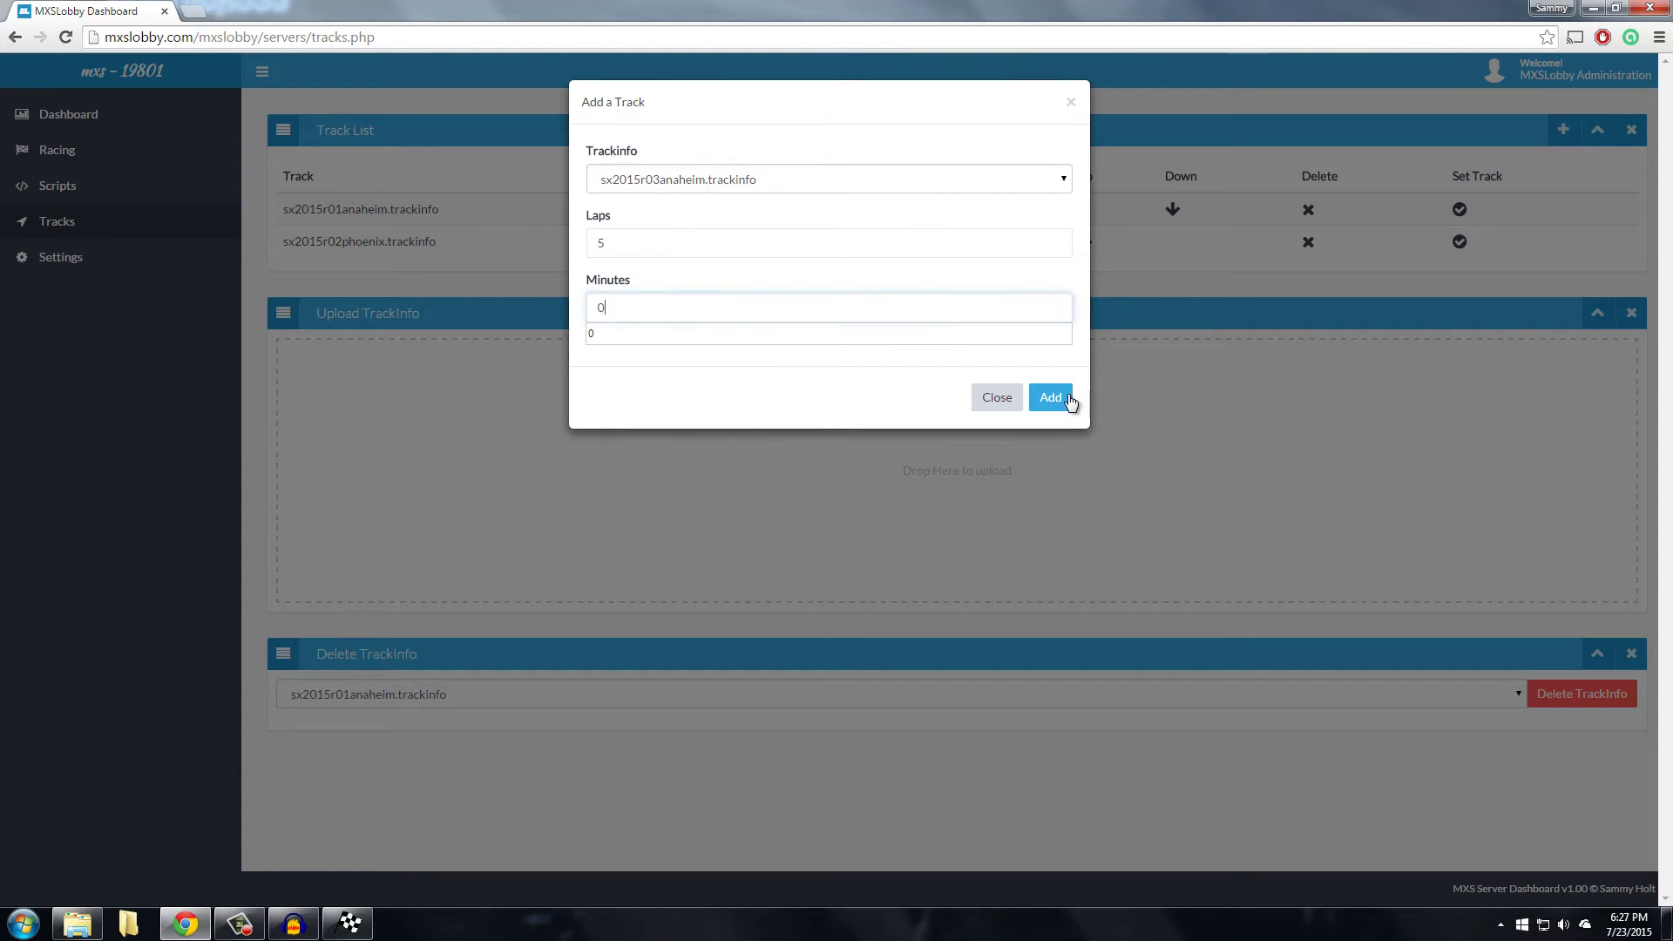
pyautogui.click(1051, 398)
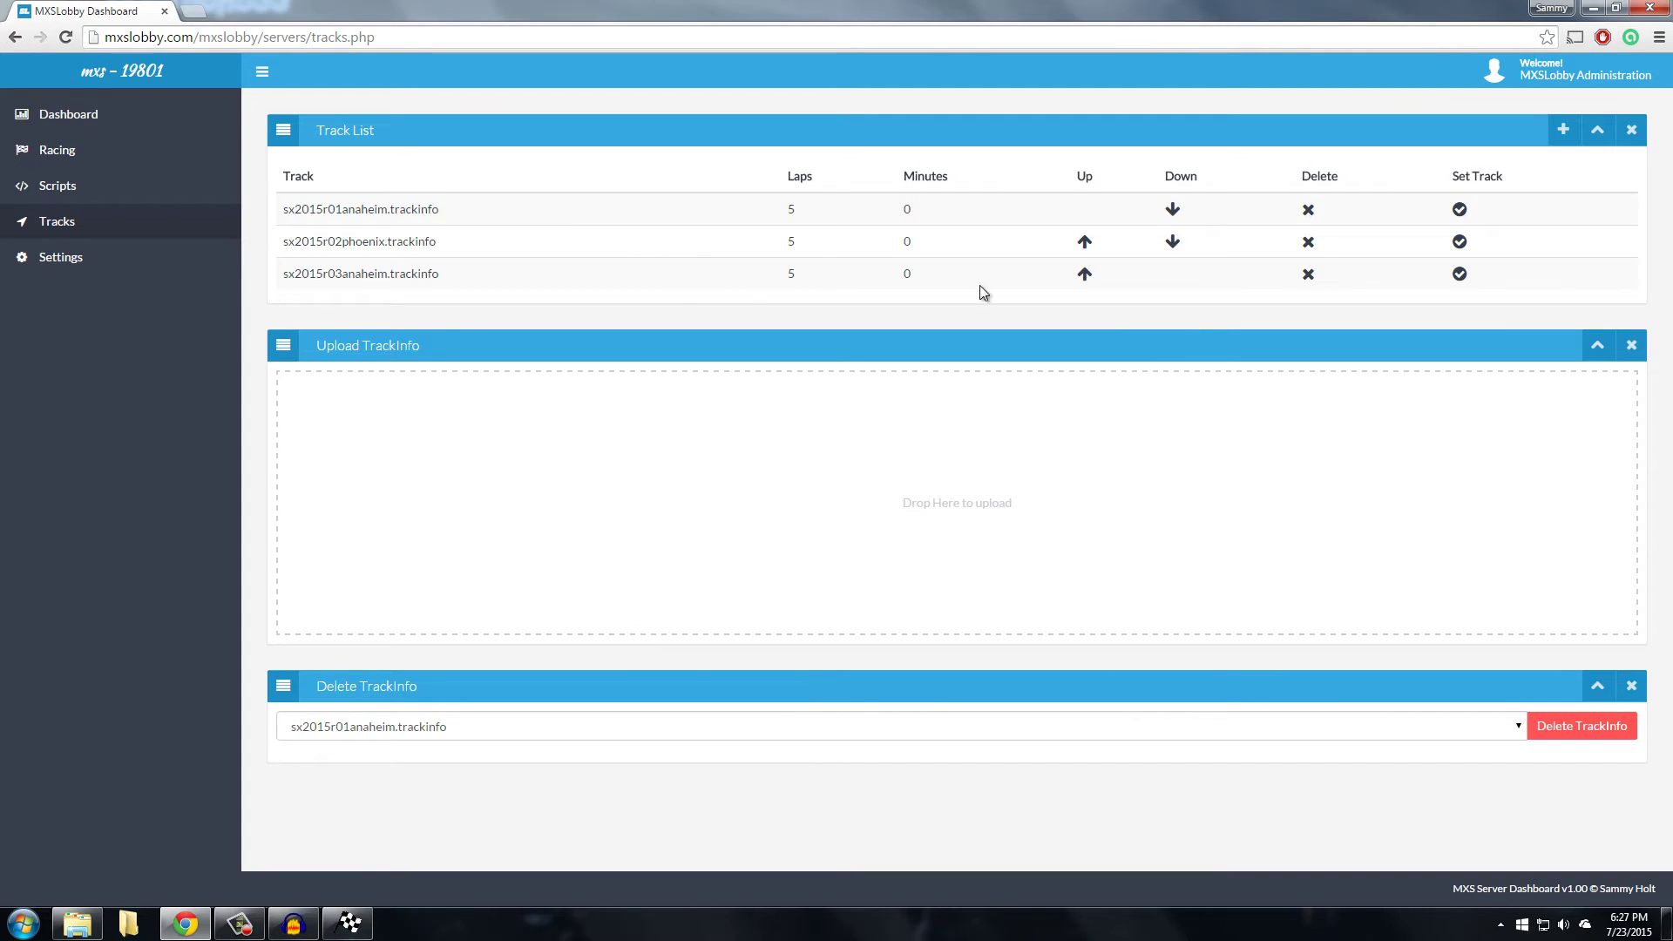
# Start server 19801 from the dashboard, connect MX Simulator to it, and return to Chrome
pyautogui.click(104, 127)
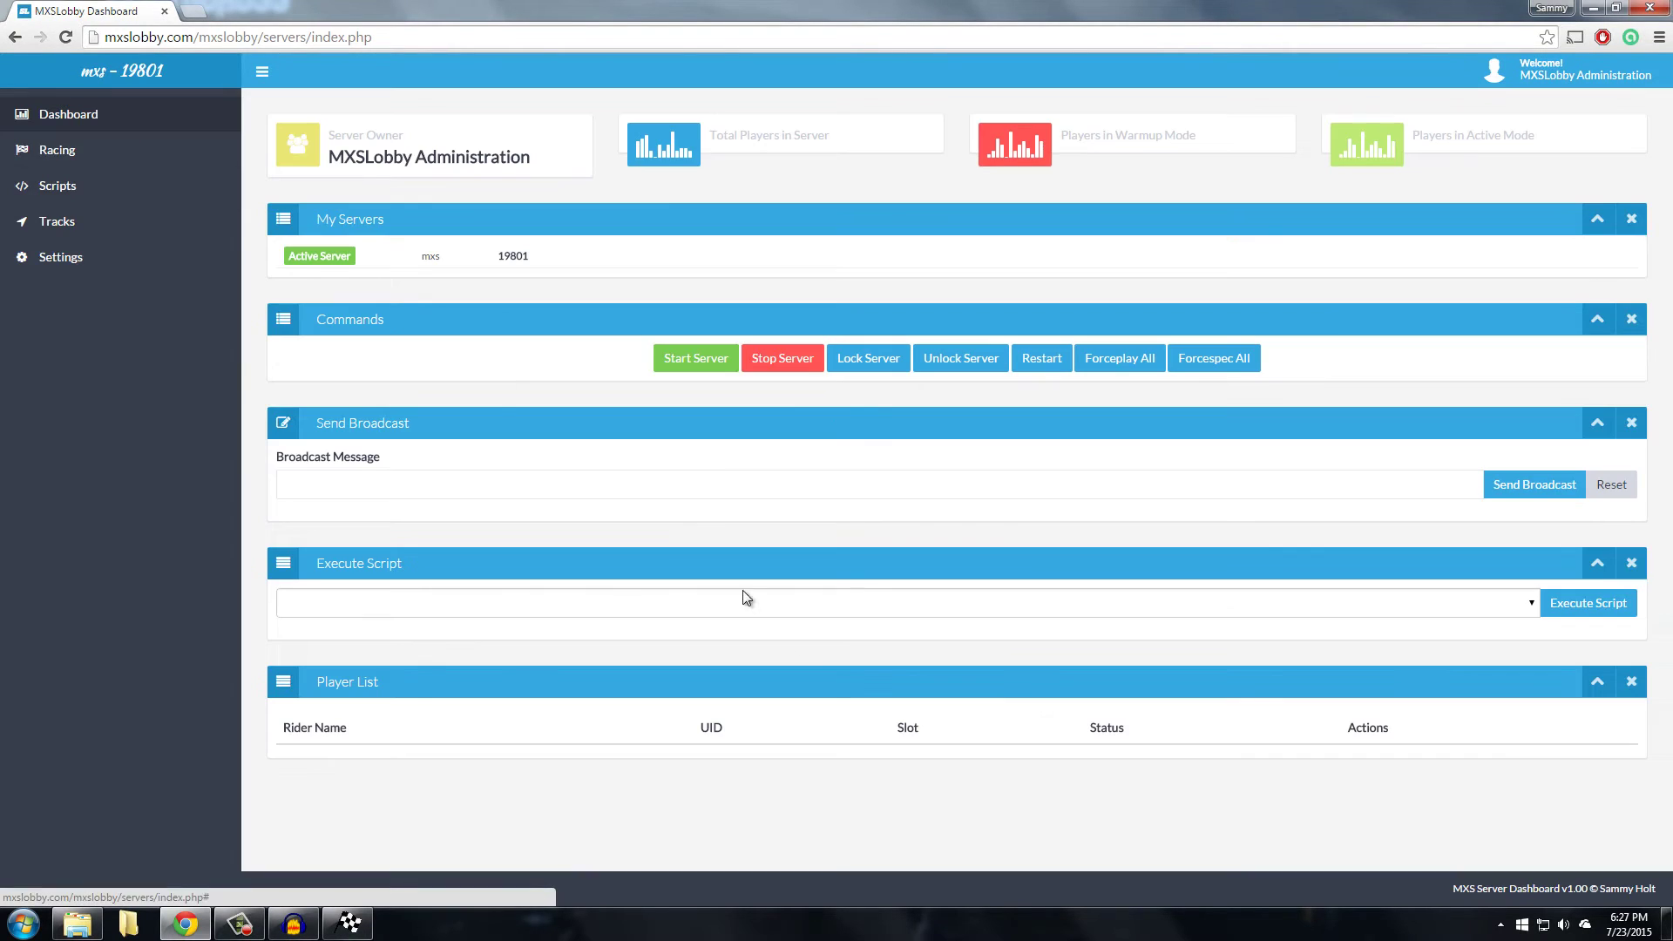
pyautogui.click(708, 363)
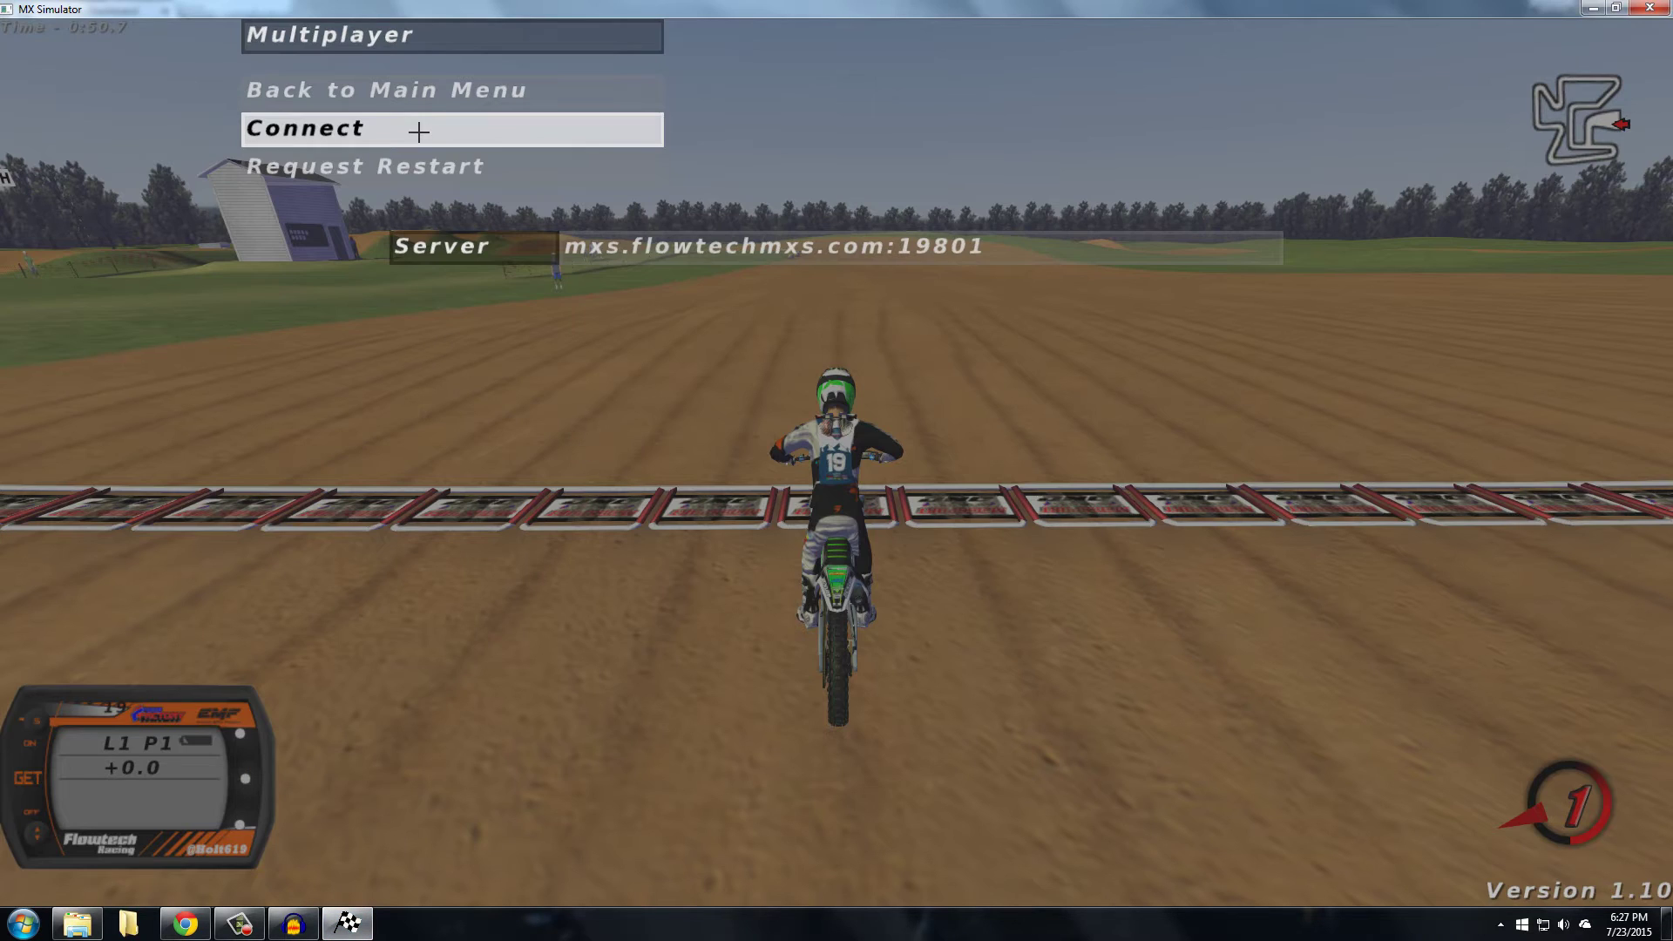
pyautogui.click(419, 132)
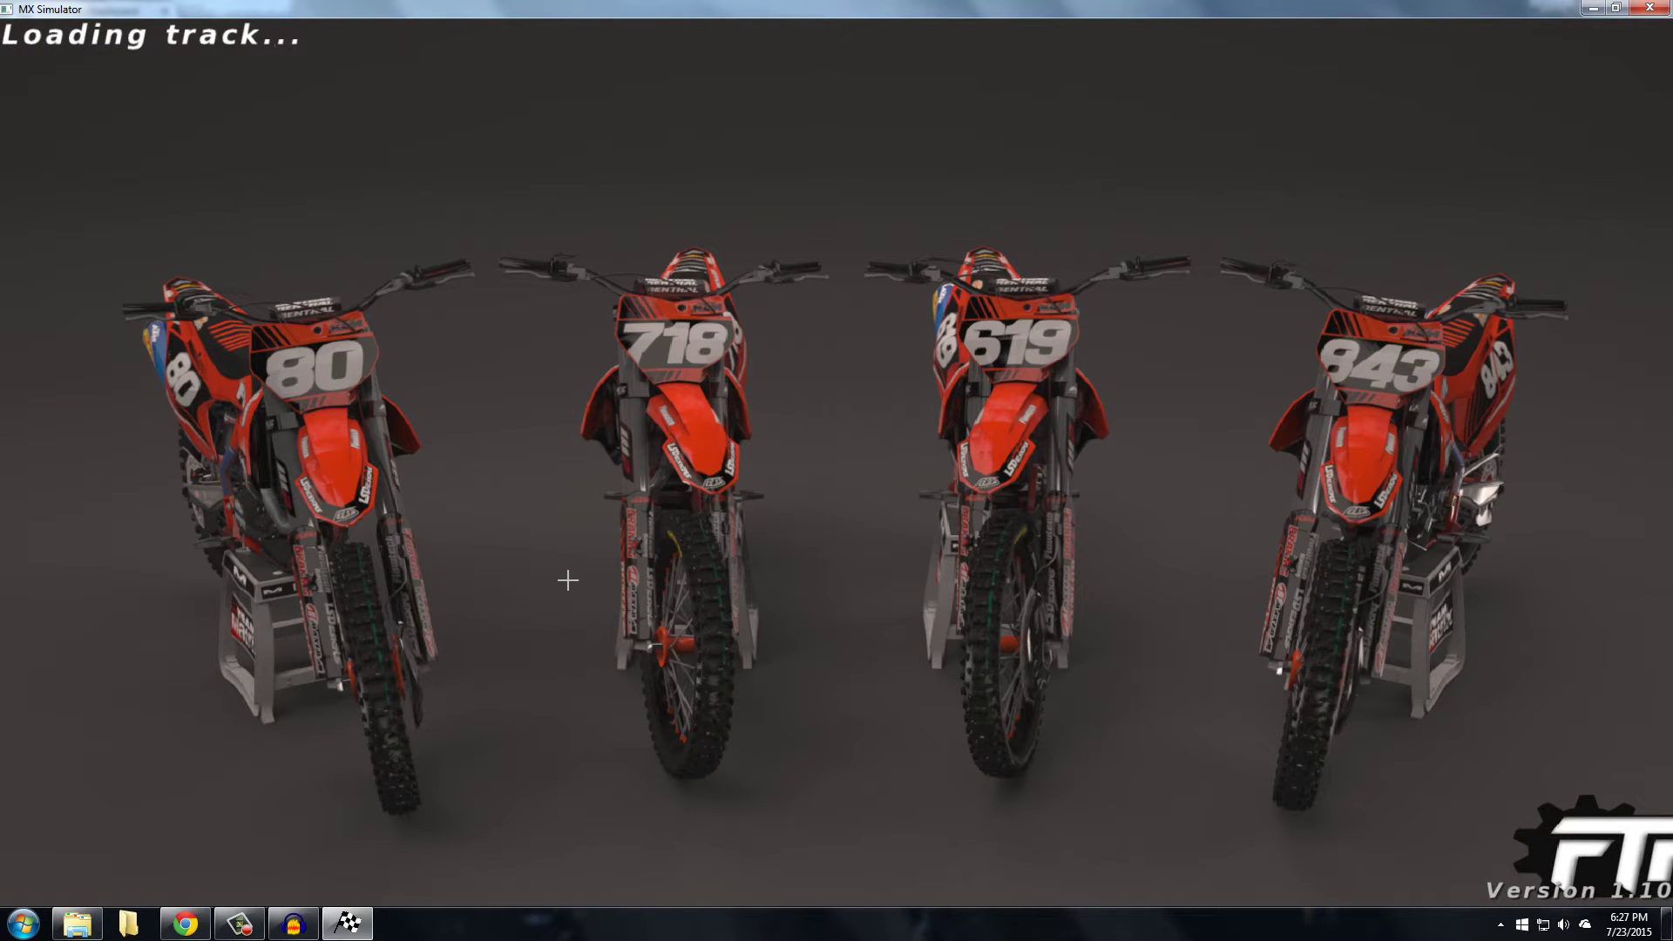
pyautogui.click(185, 924)
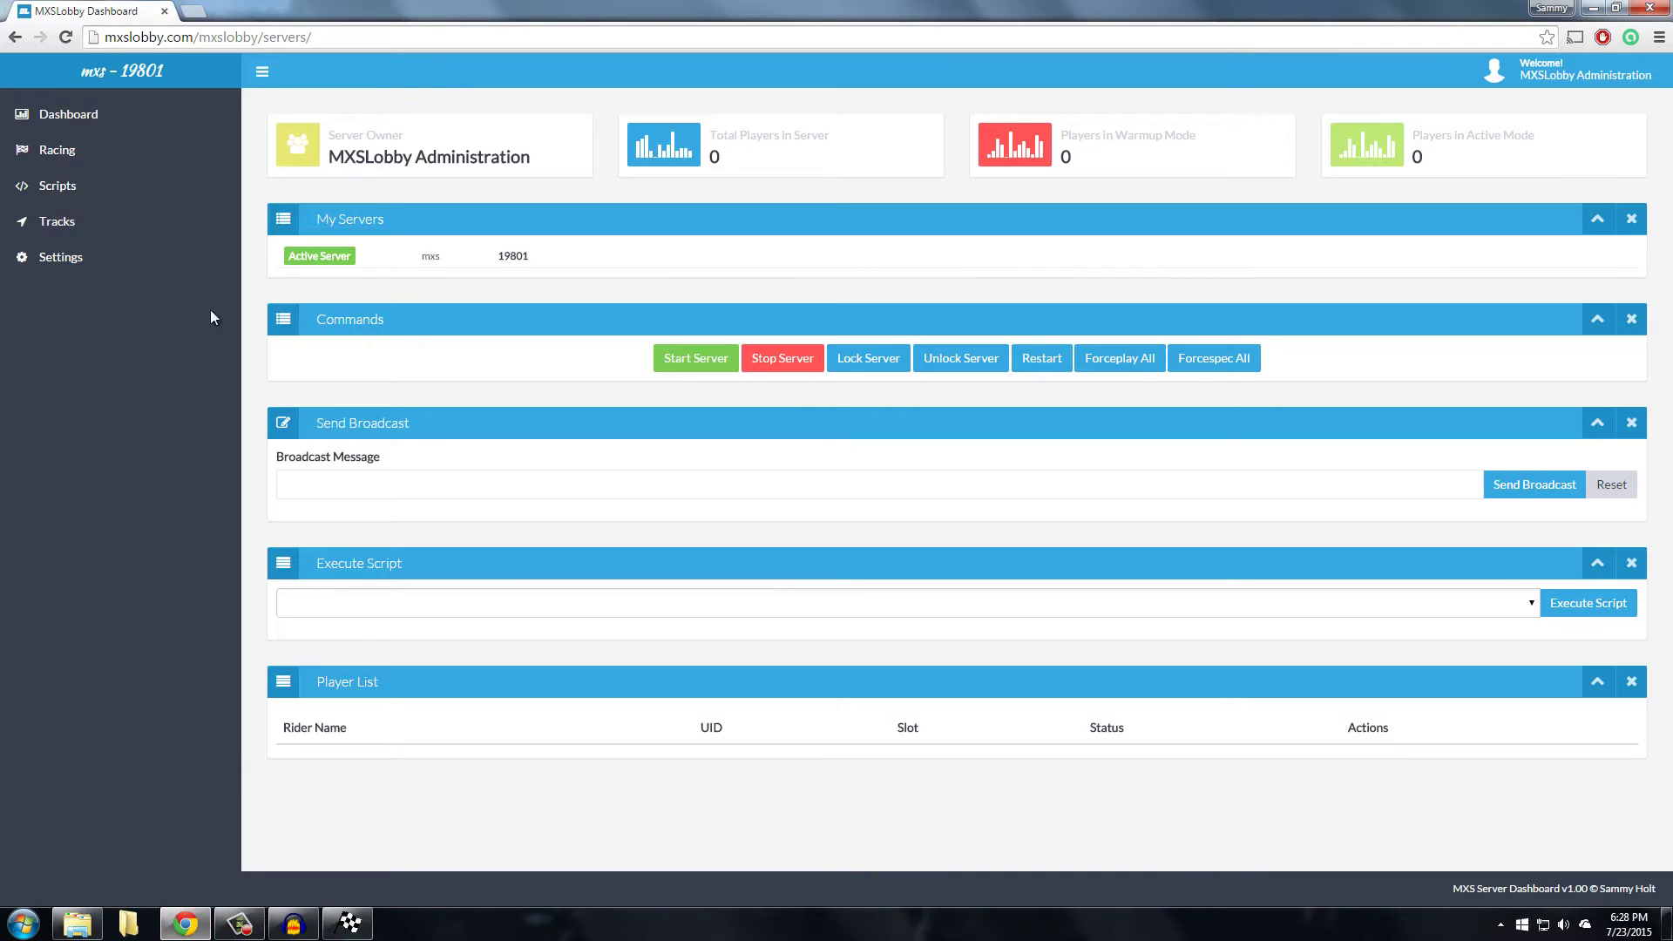
# Review the track rotation on the Tracks page and check the loaded track in MX Simulator
pyautogui.click(74, 223)
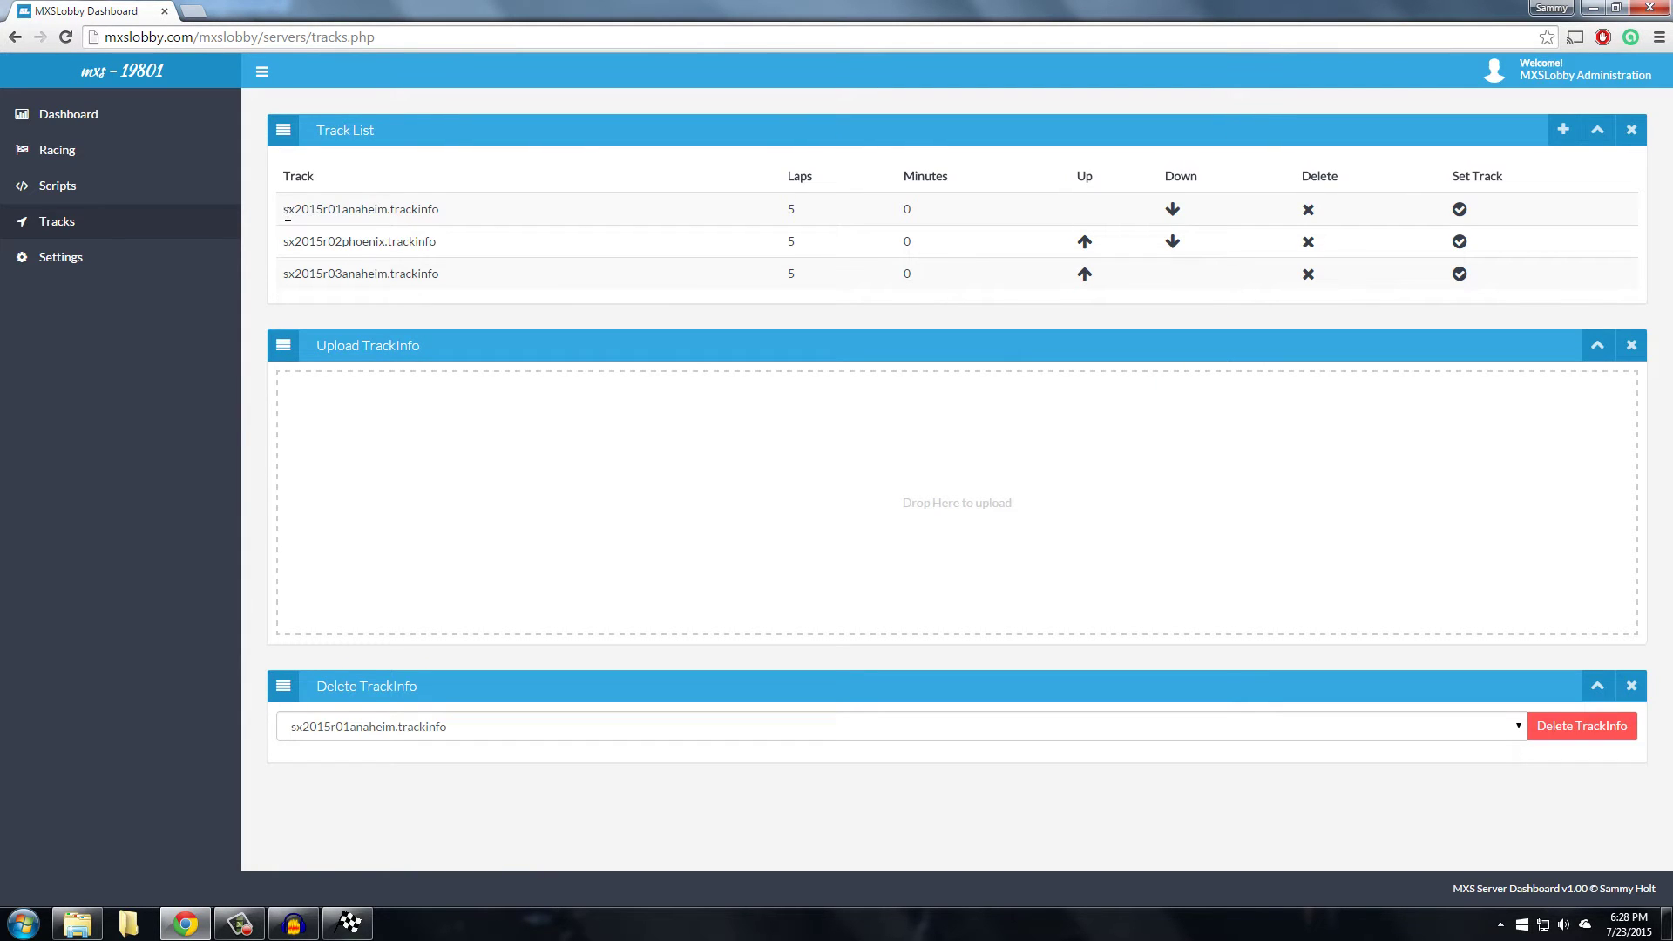
pyautogui.moveTo(292, 214); pyautogui.dragTo(297, 179)
pyautogui.click(491, 211)
pyautogui.moveTo(438, 214); pyautogui.dragTo(307, 216)
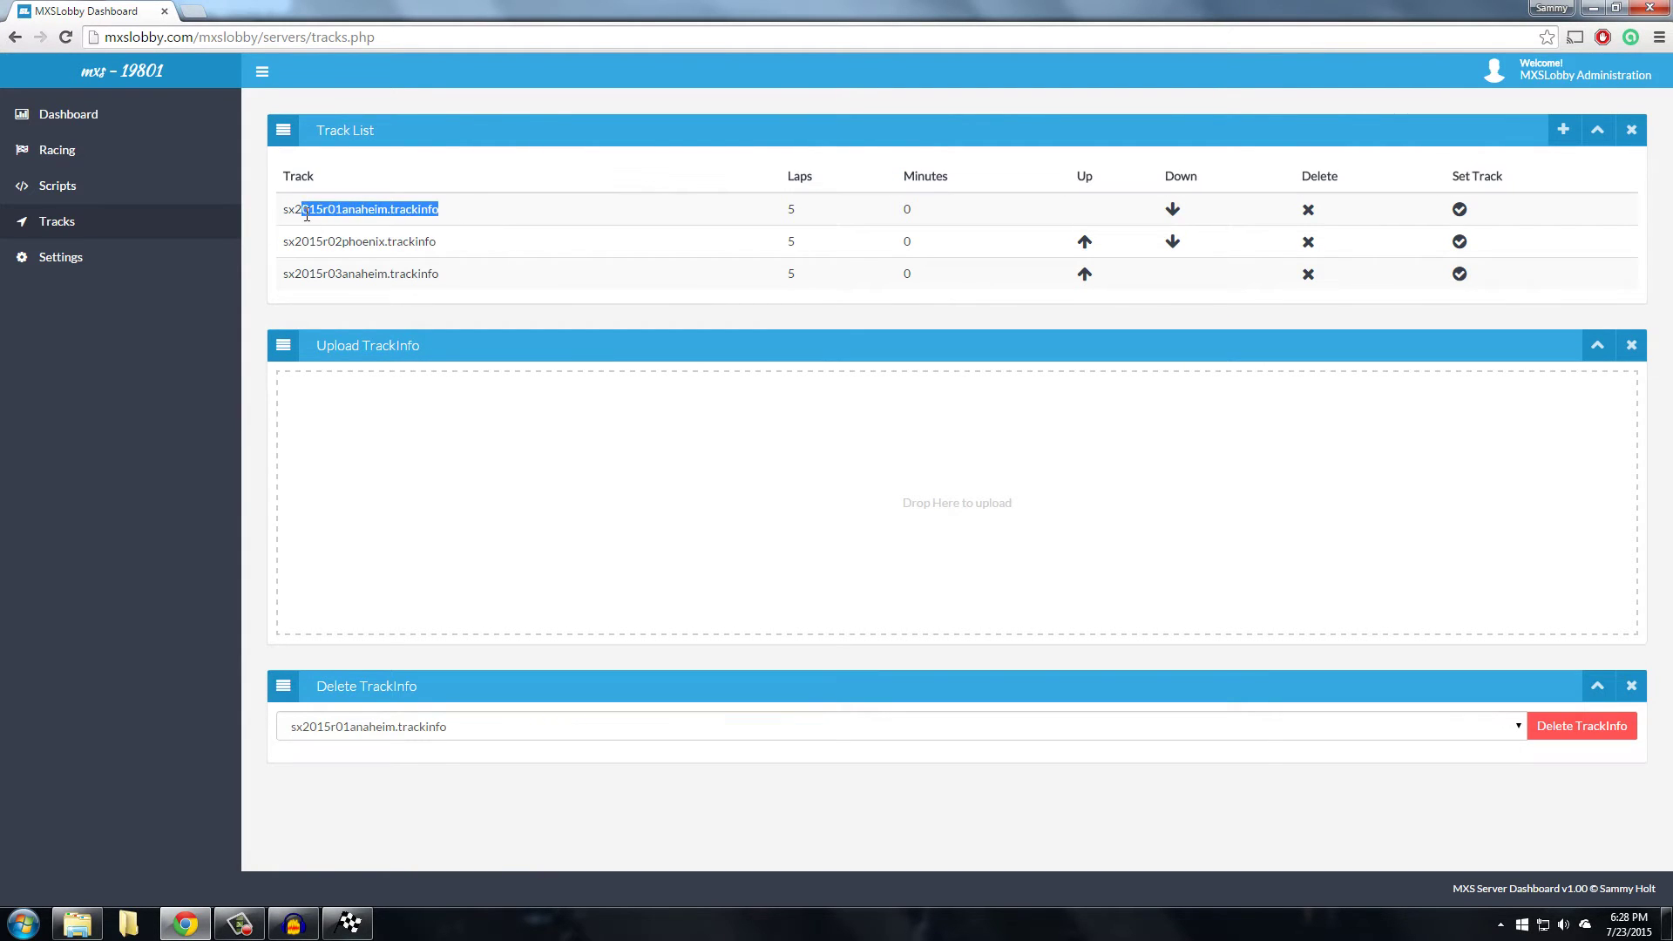
pyautogui.click(490, 244)
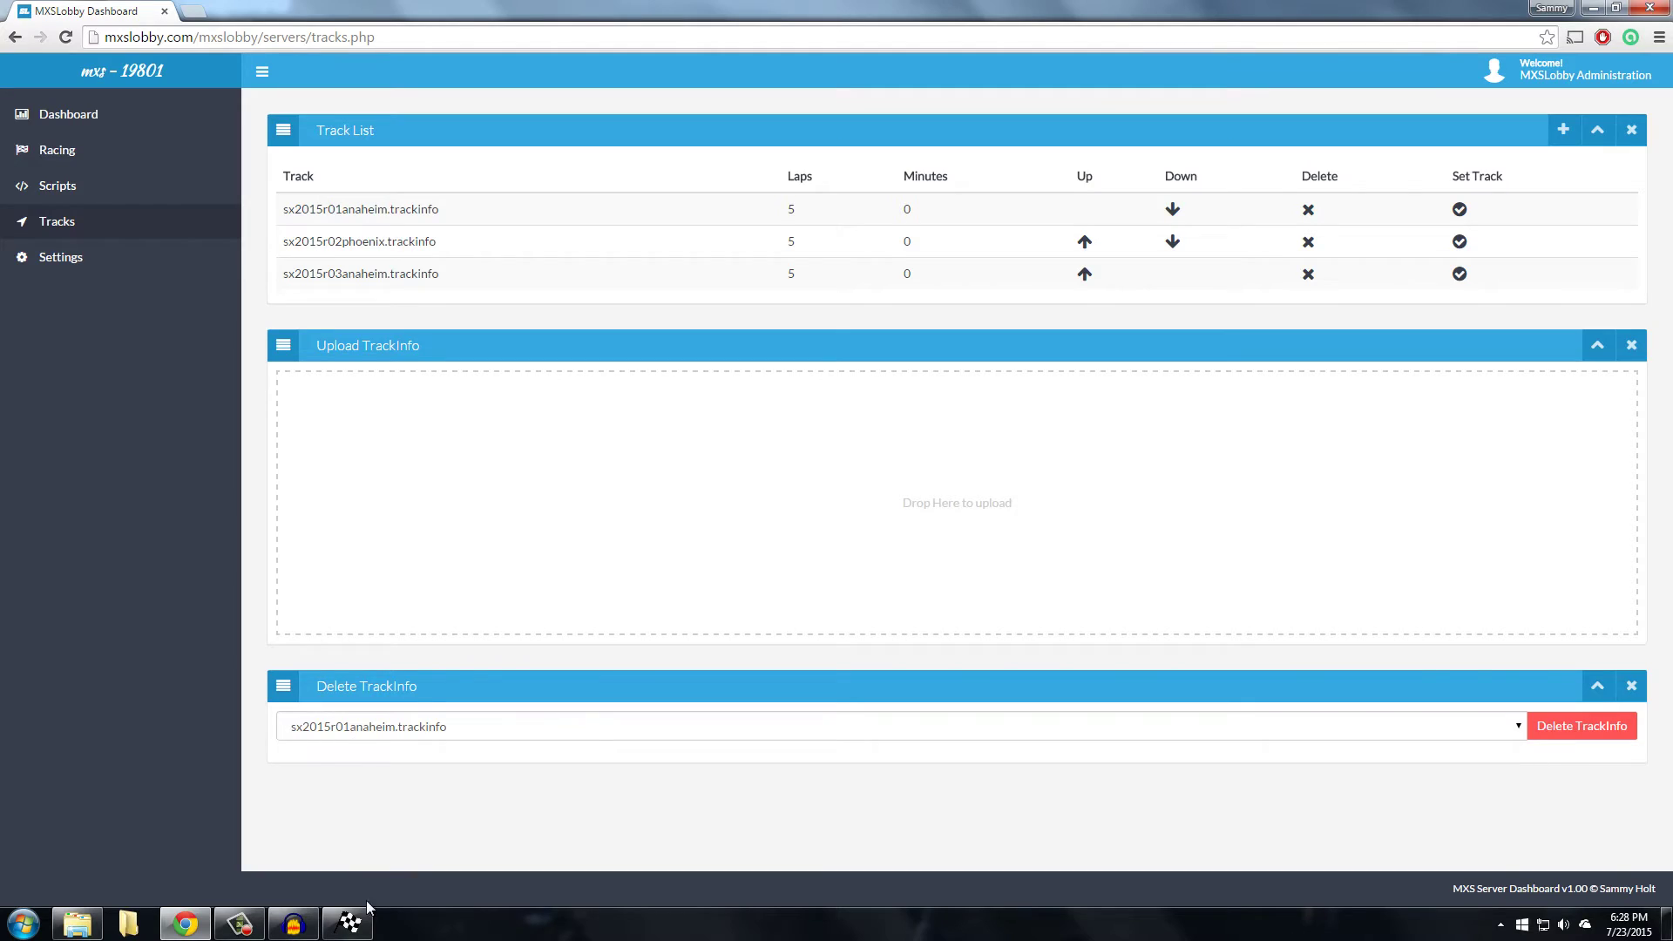
pyautogui.click(360, 922)
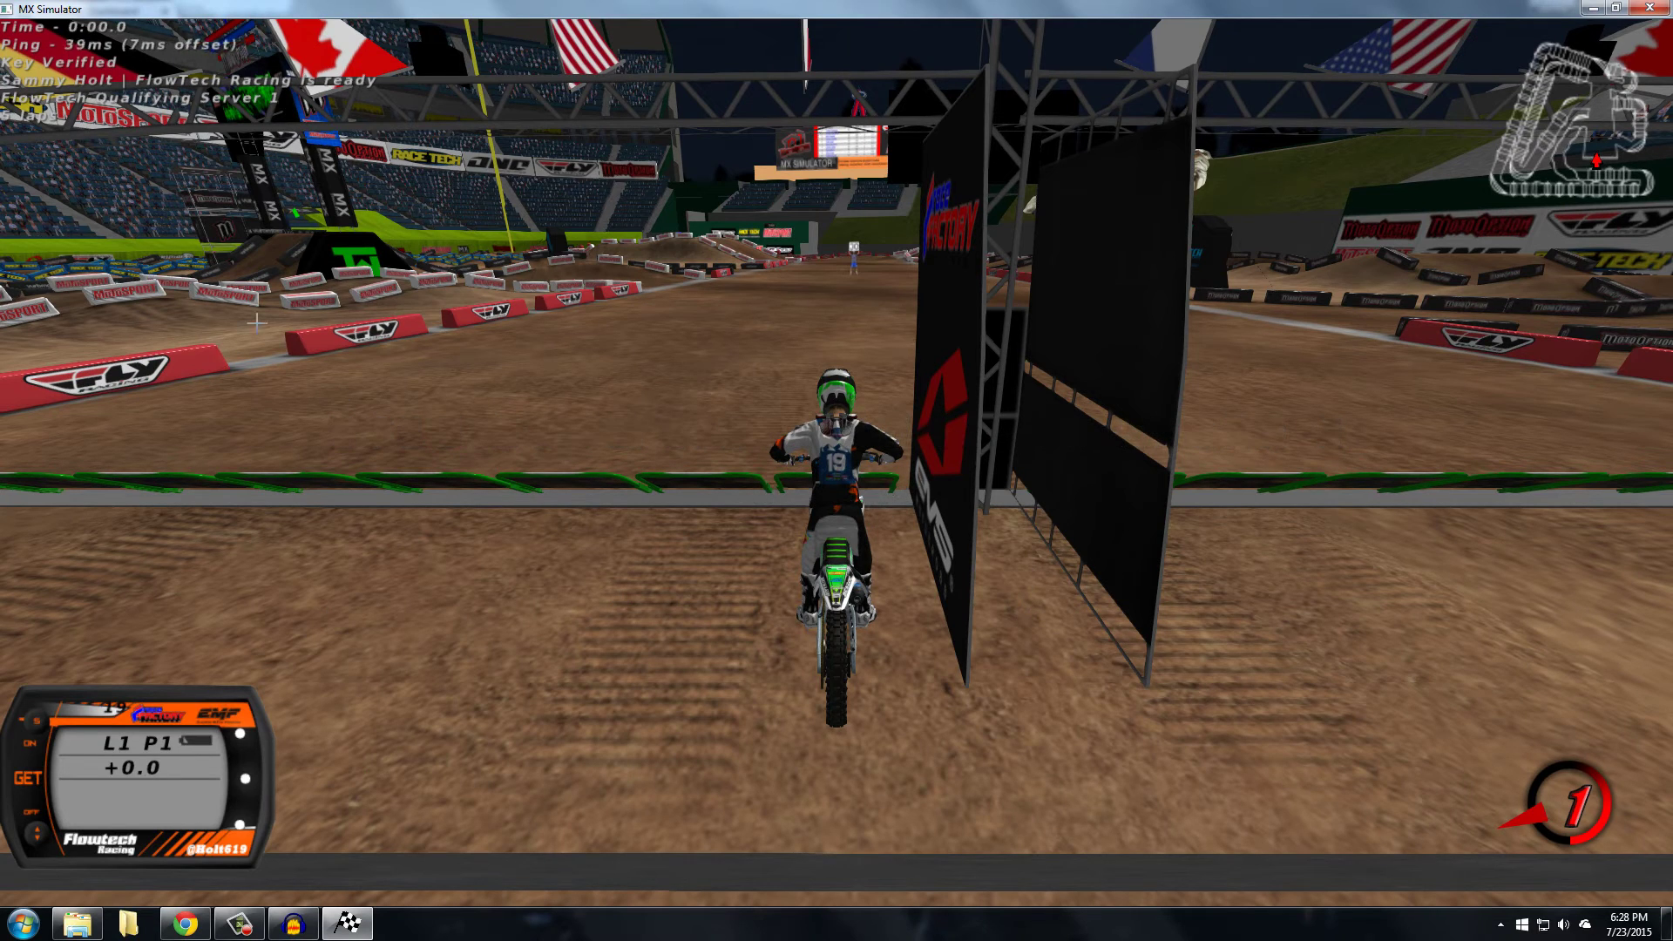
pyautogui.click(185, 923)
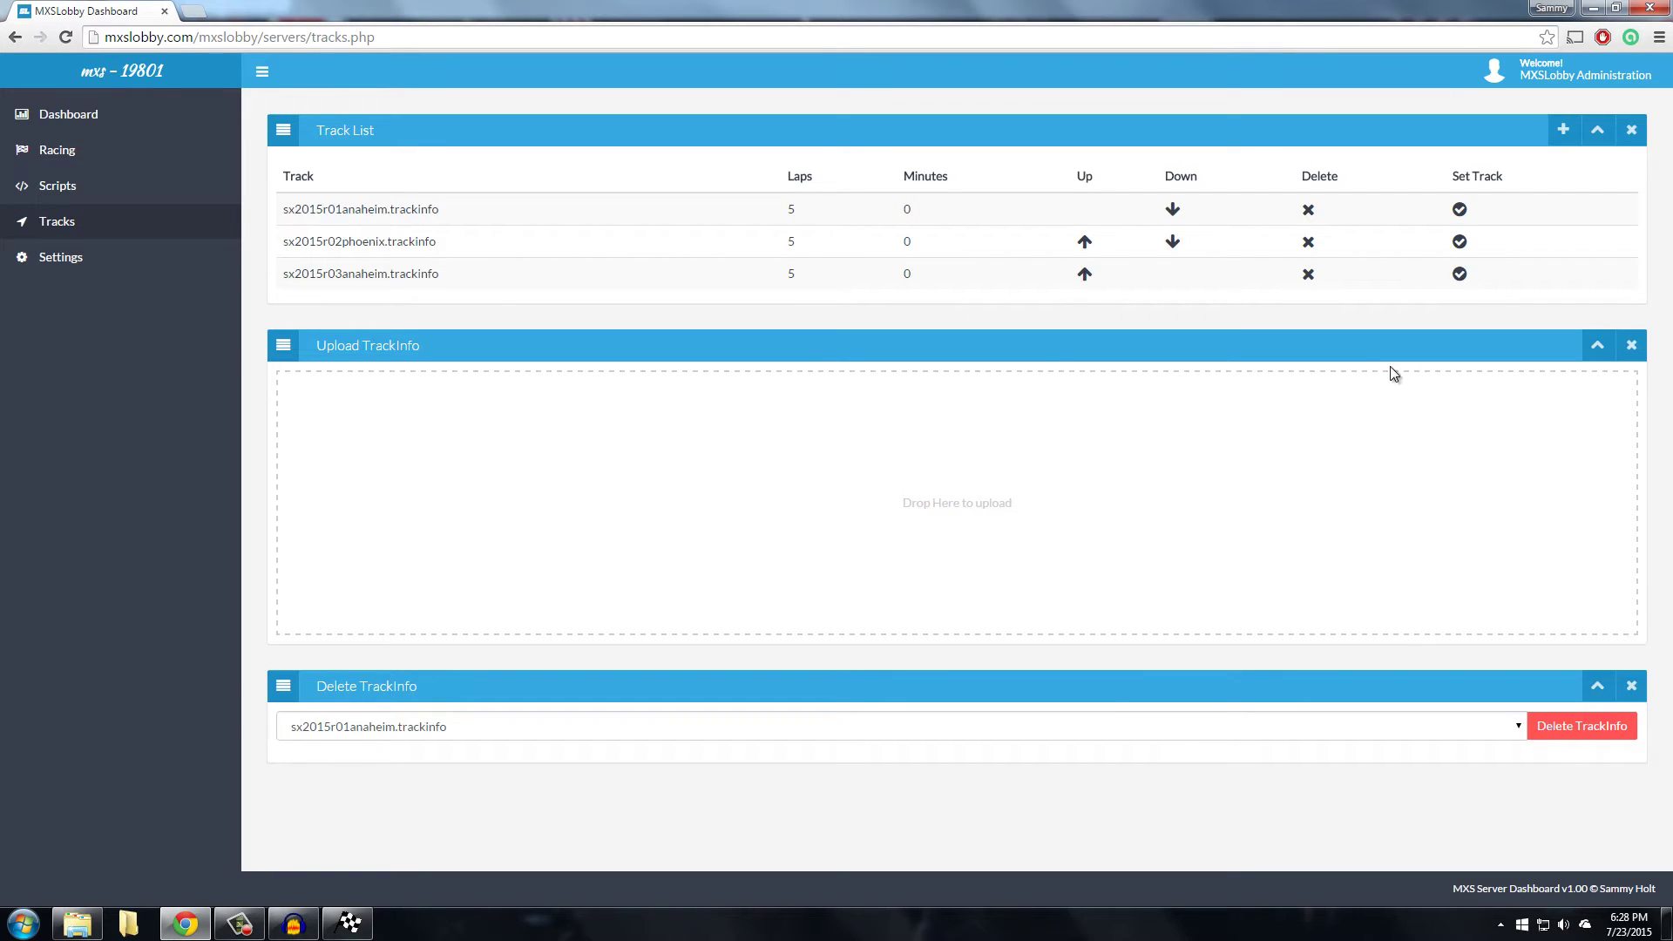
# Set sx2015r03anaheim.trackinfo as the next-restart track (0 minutes + 5 laps)
pyautogui.click(1599, 141)
pyautogui.click(1598, 144)
pyautogui.click(1461, 275)
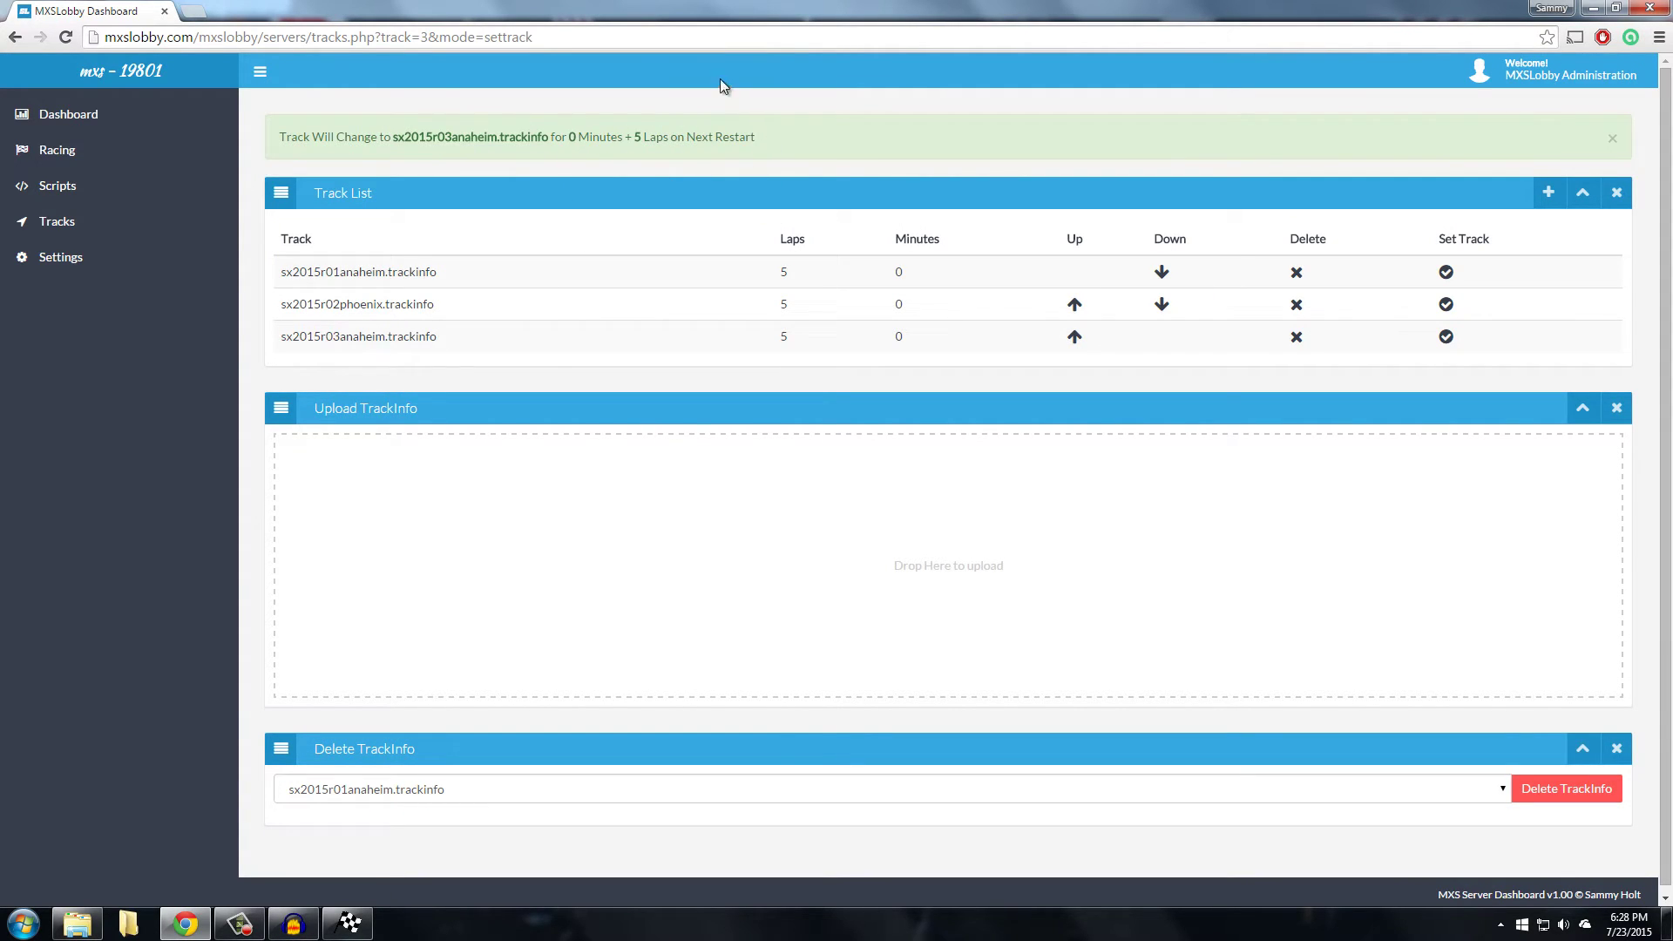
# Restart the server to load sx2015r03anaheim and confirm Supercross Rd 3 - Anaheim 2 in the game
pyautogui.click(96, 120)
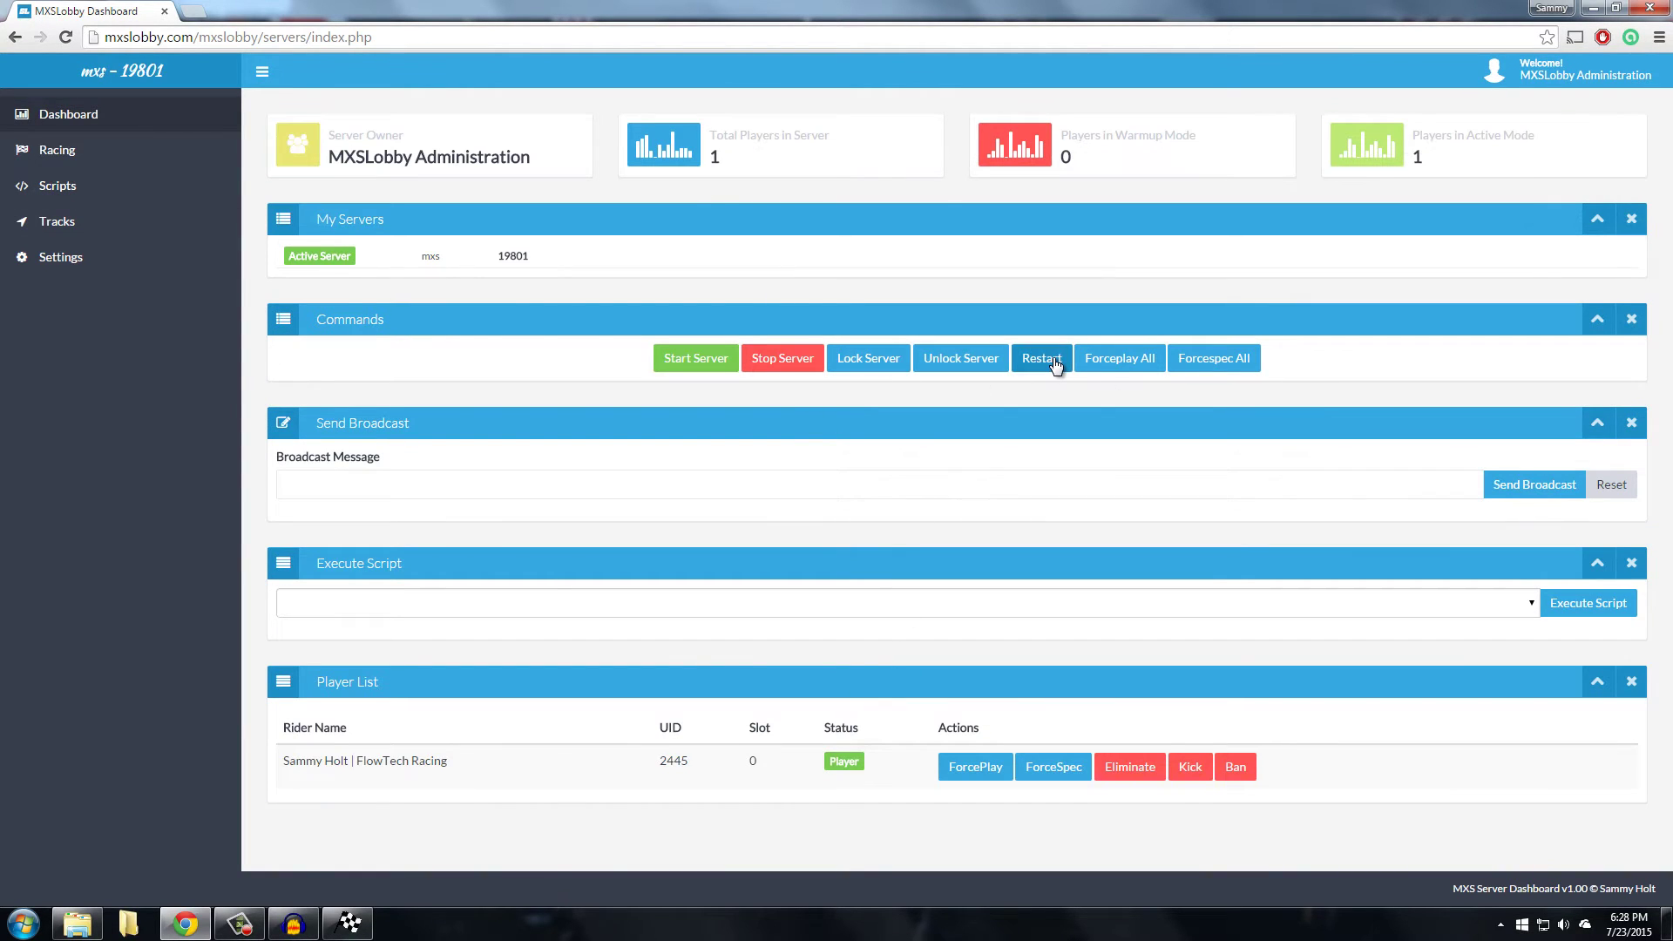
pyautogui.click(1042, 359)
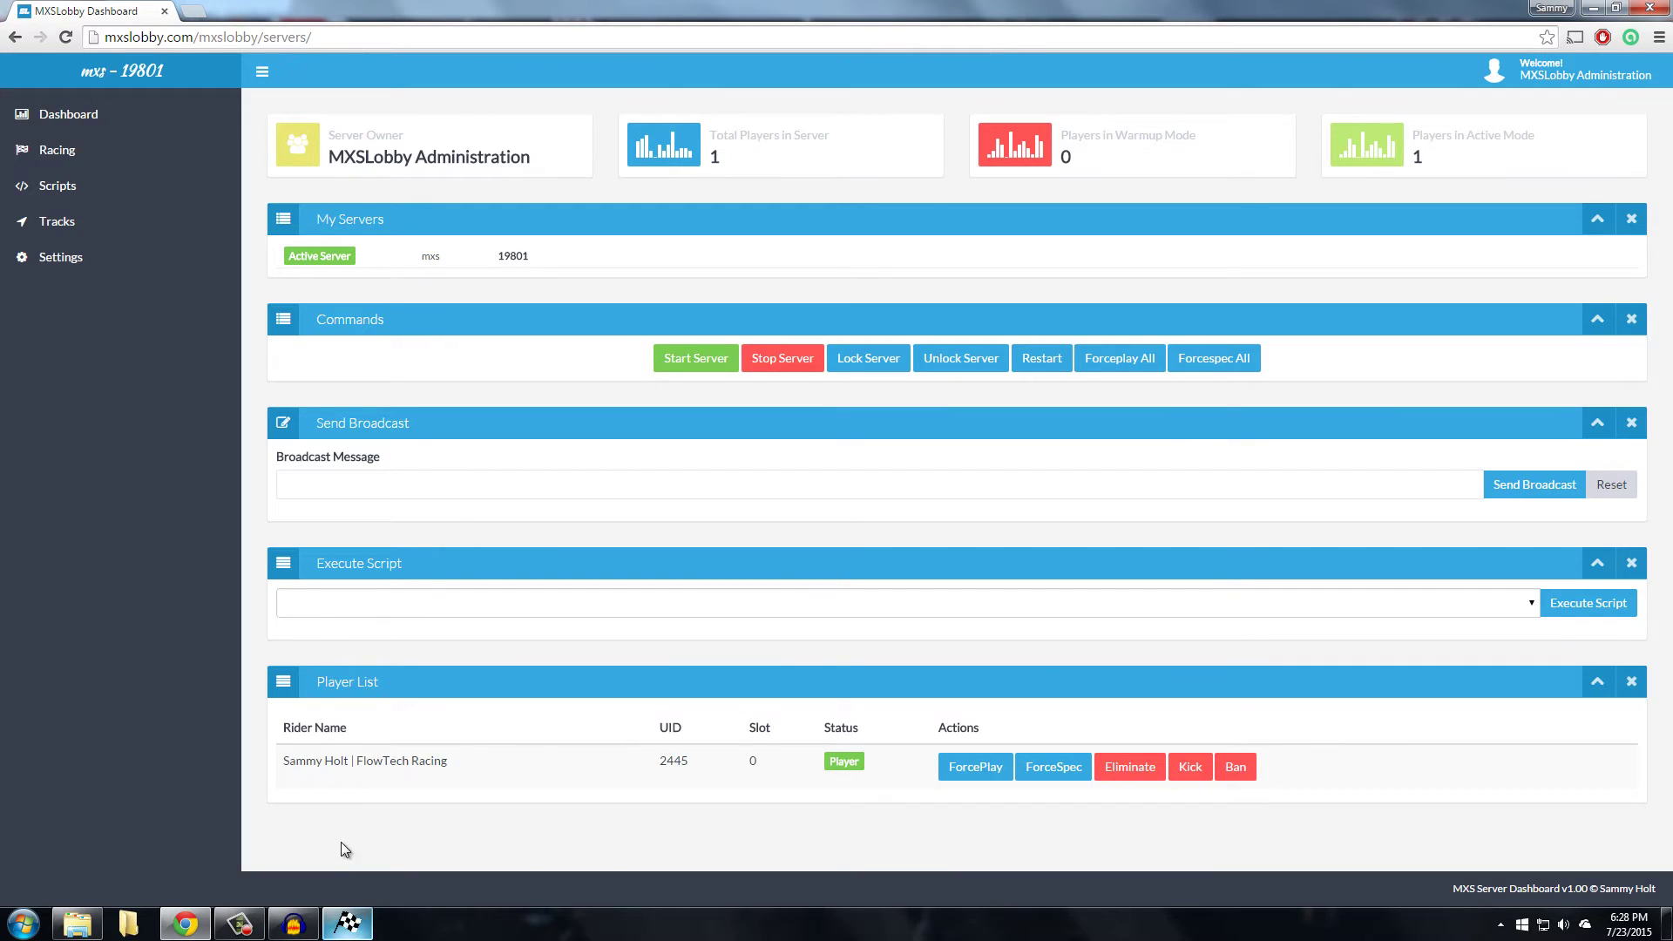
pyautogui.click(348, 924)
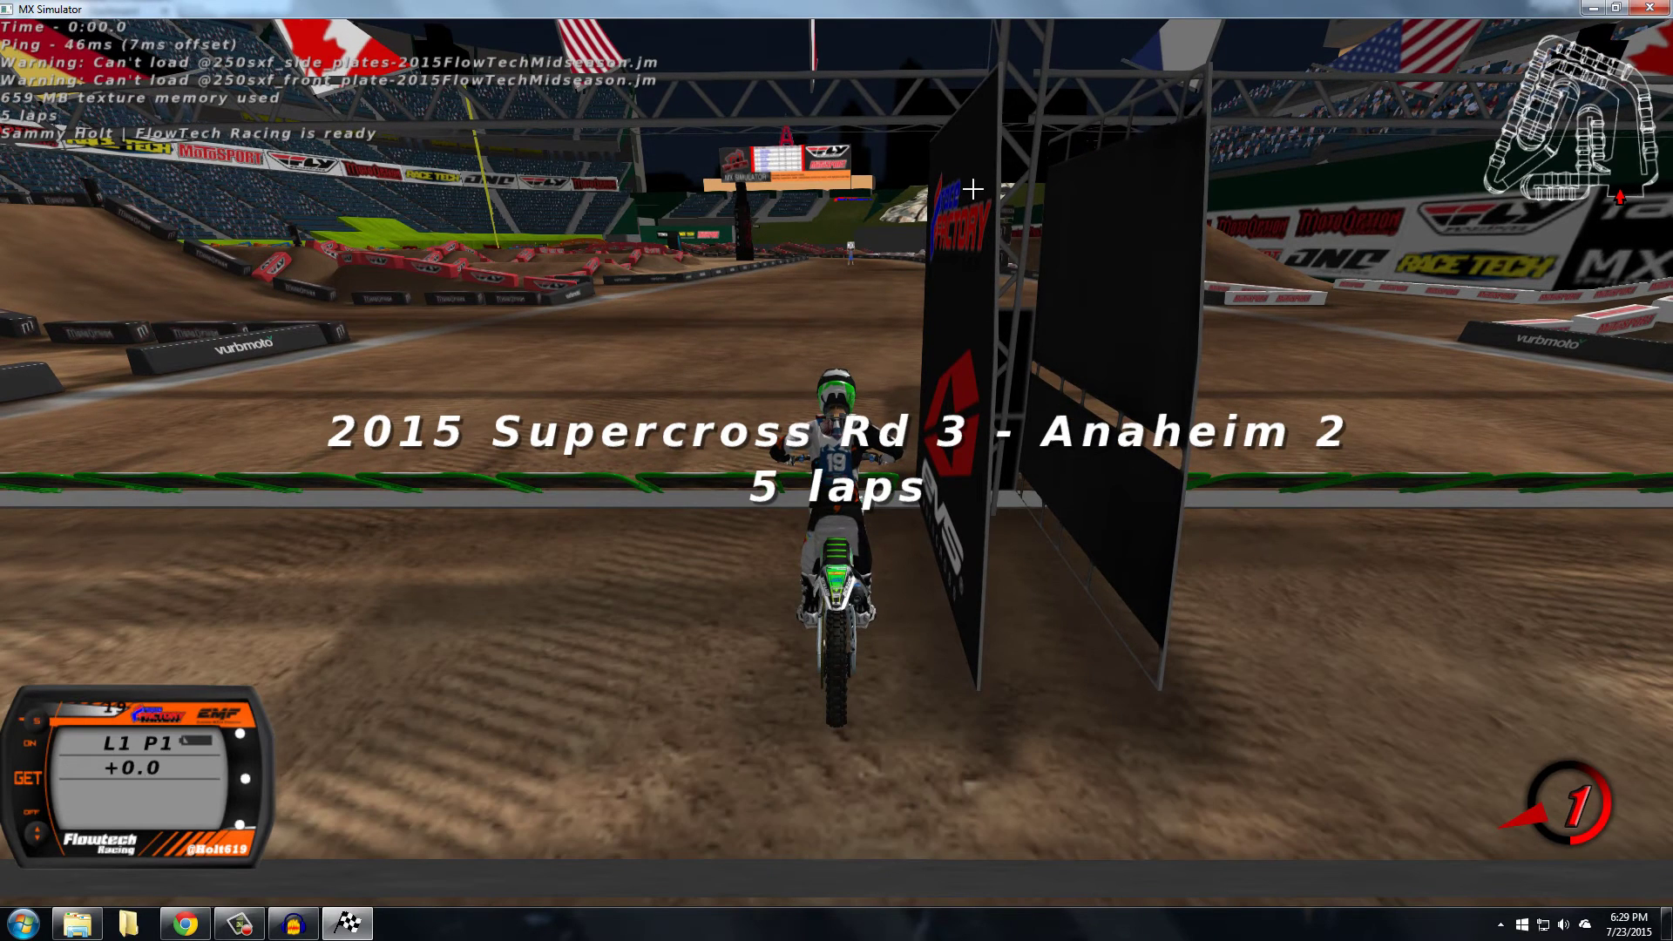
pyautogui.click(185, 924)
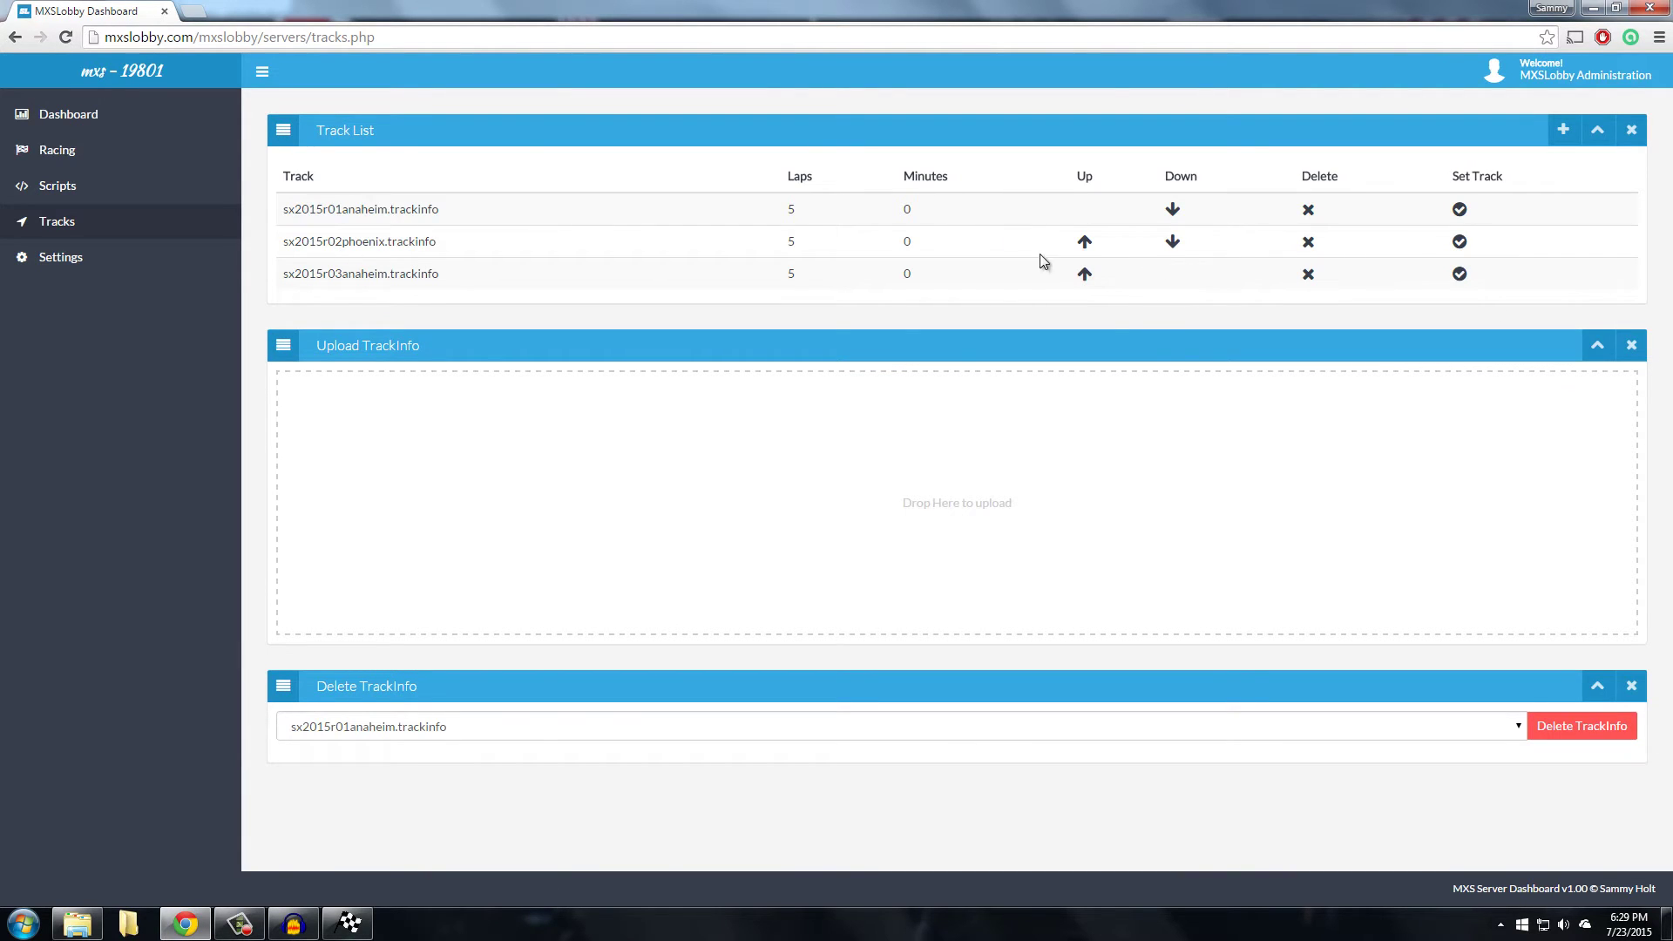
# Move sx2015r03anaheim to the top of the track list and delete sx2015r01anaheim
pyautogui.click(1084, 275)
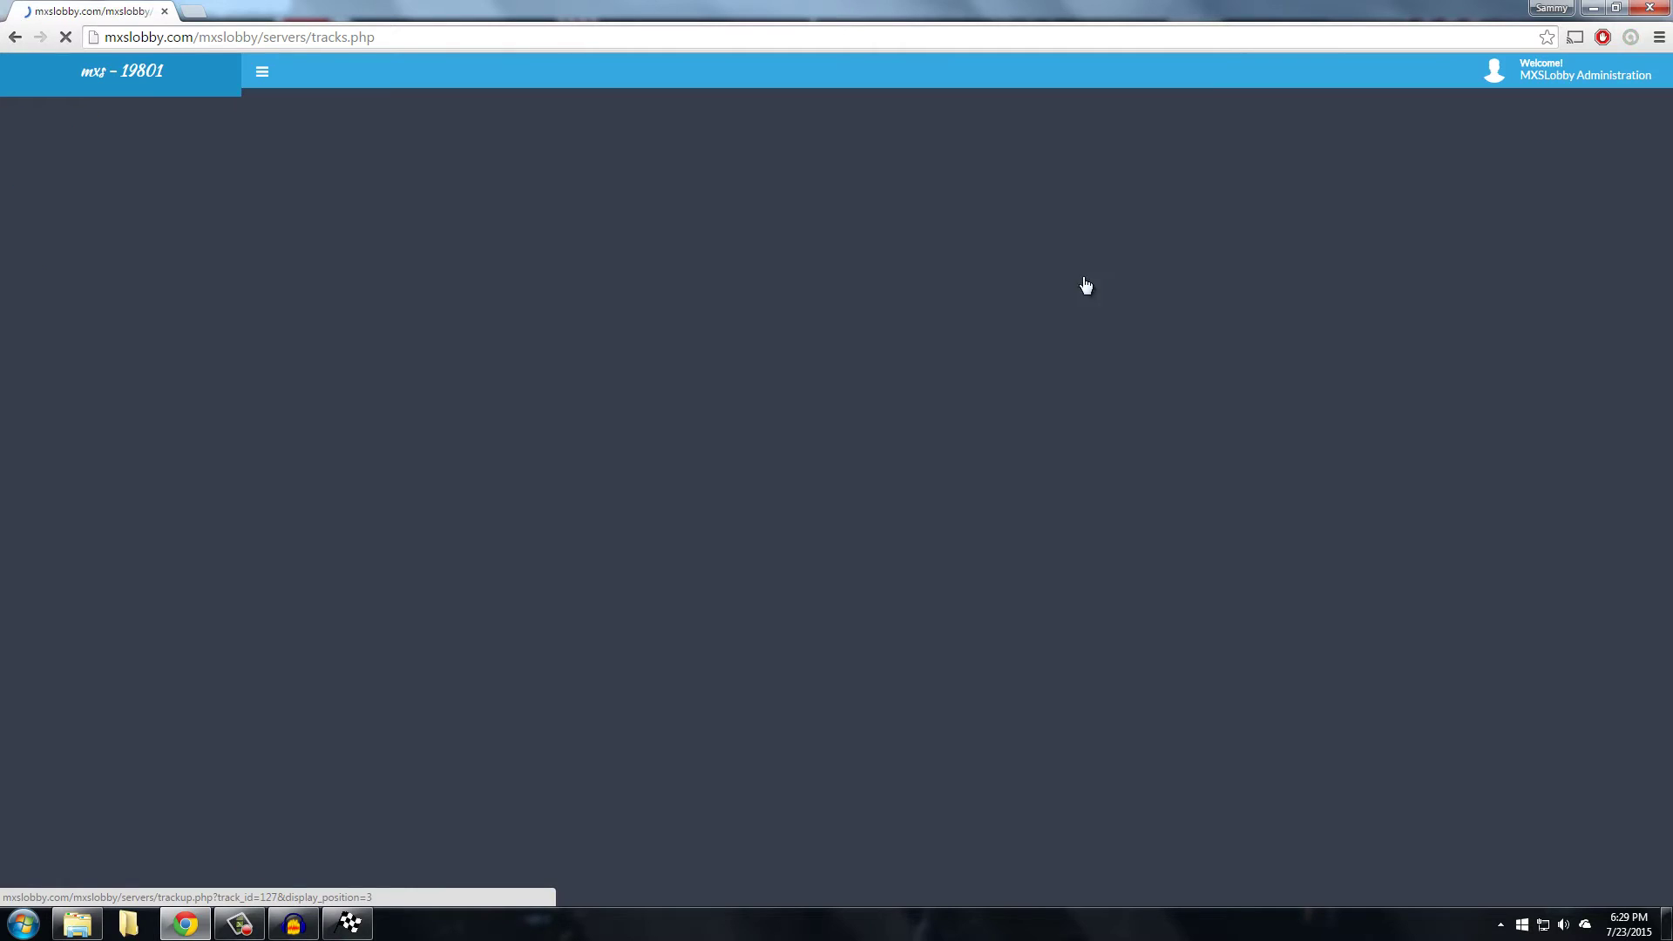
pyautogui.click(1090, 234)
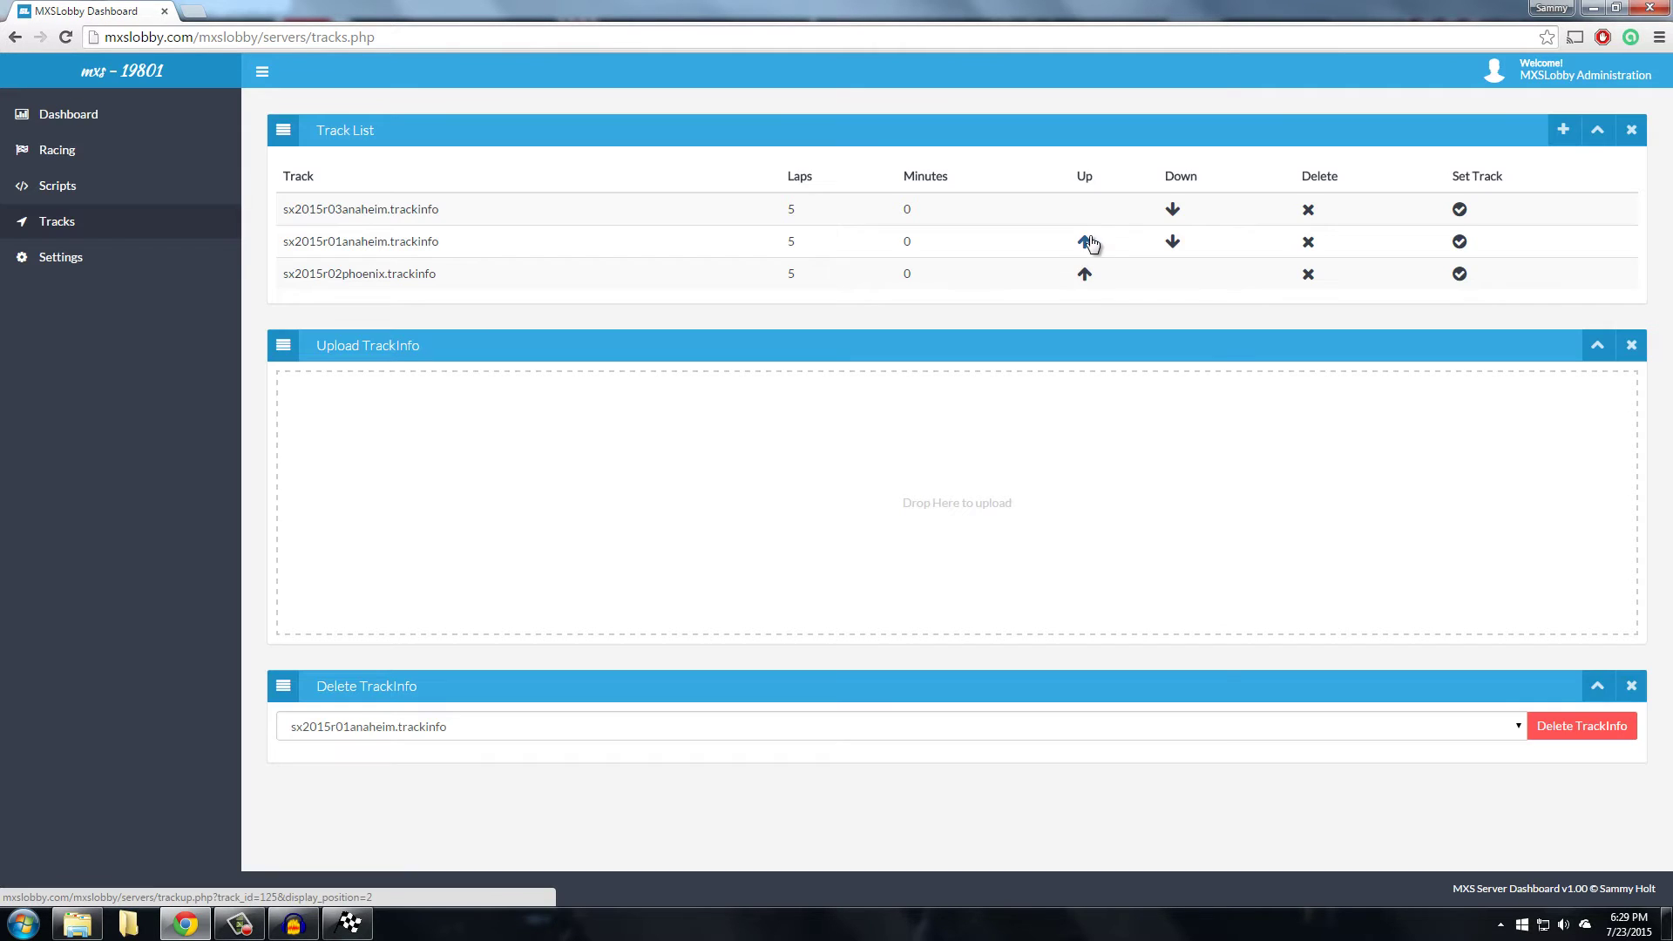
pyautogui.click(1174, 244)
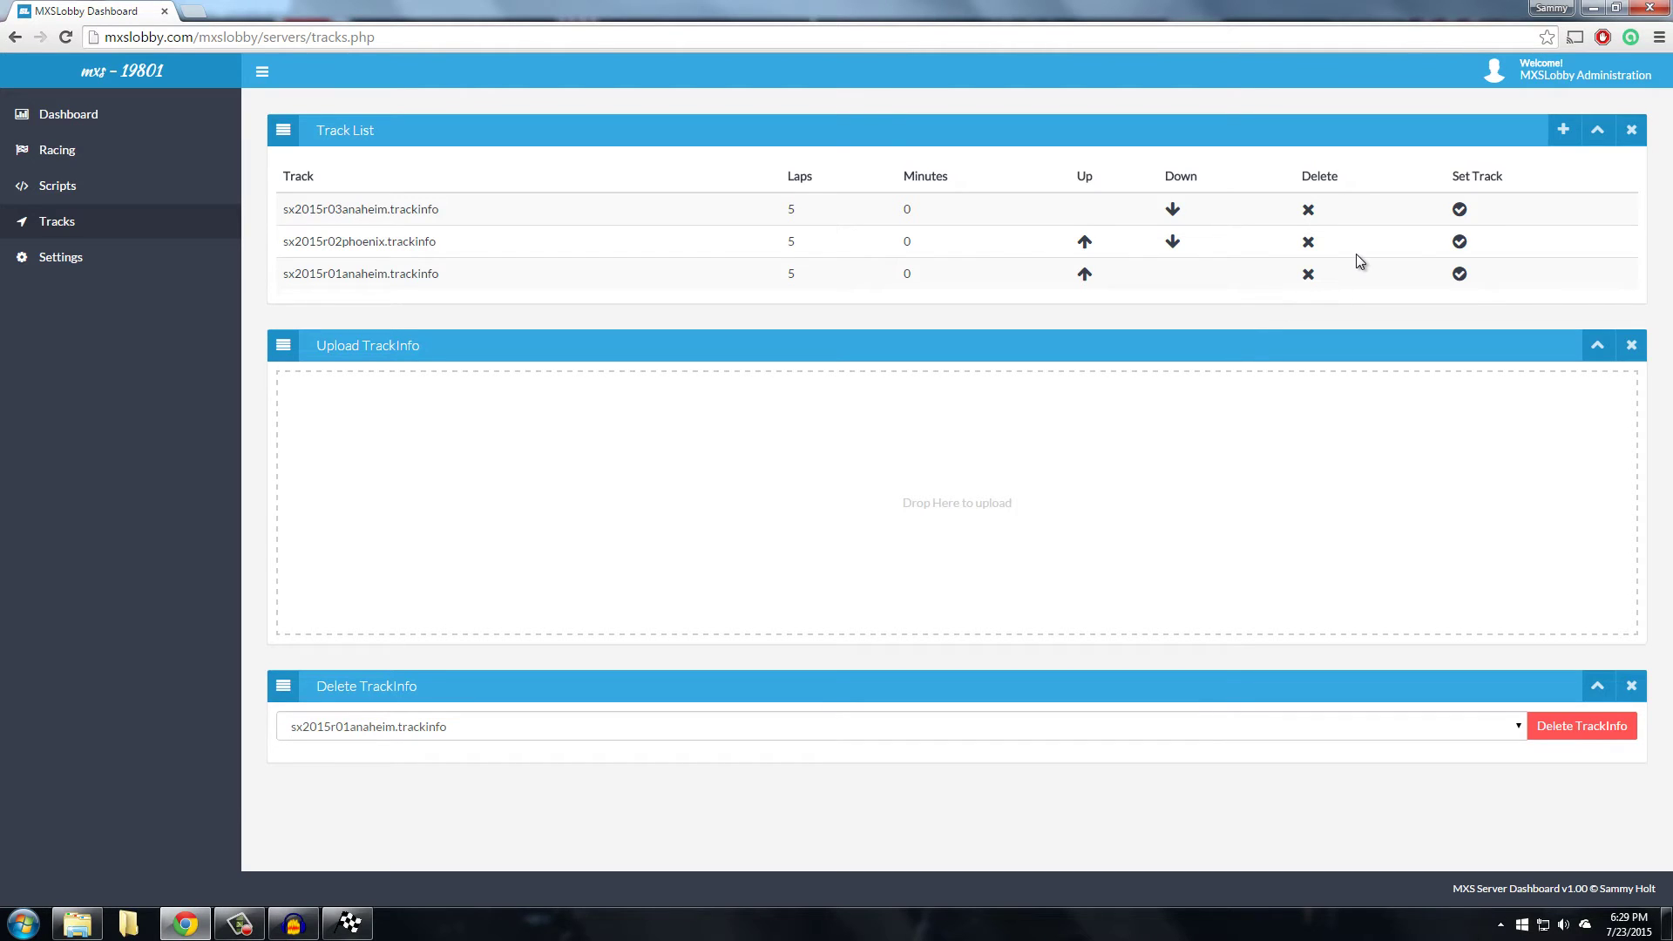
pyautogui.click(1310, 275)
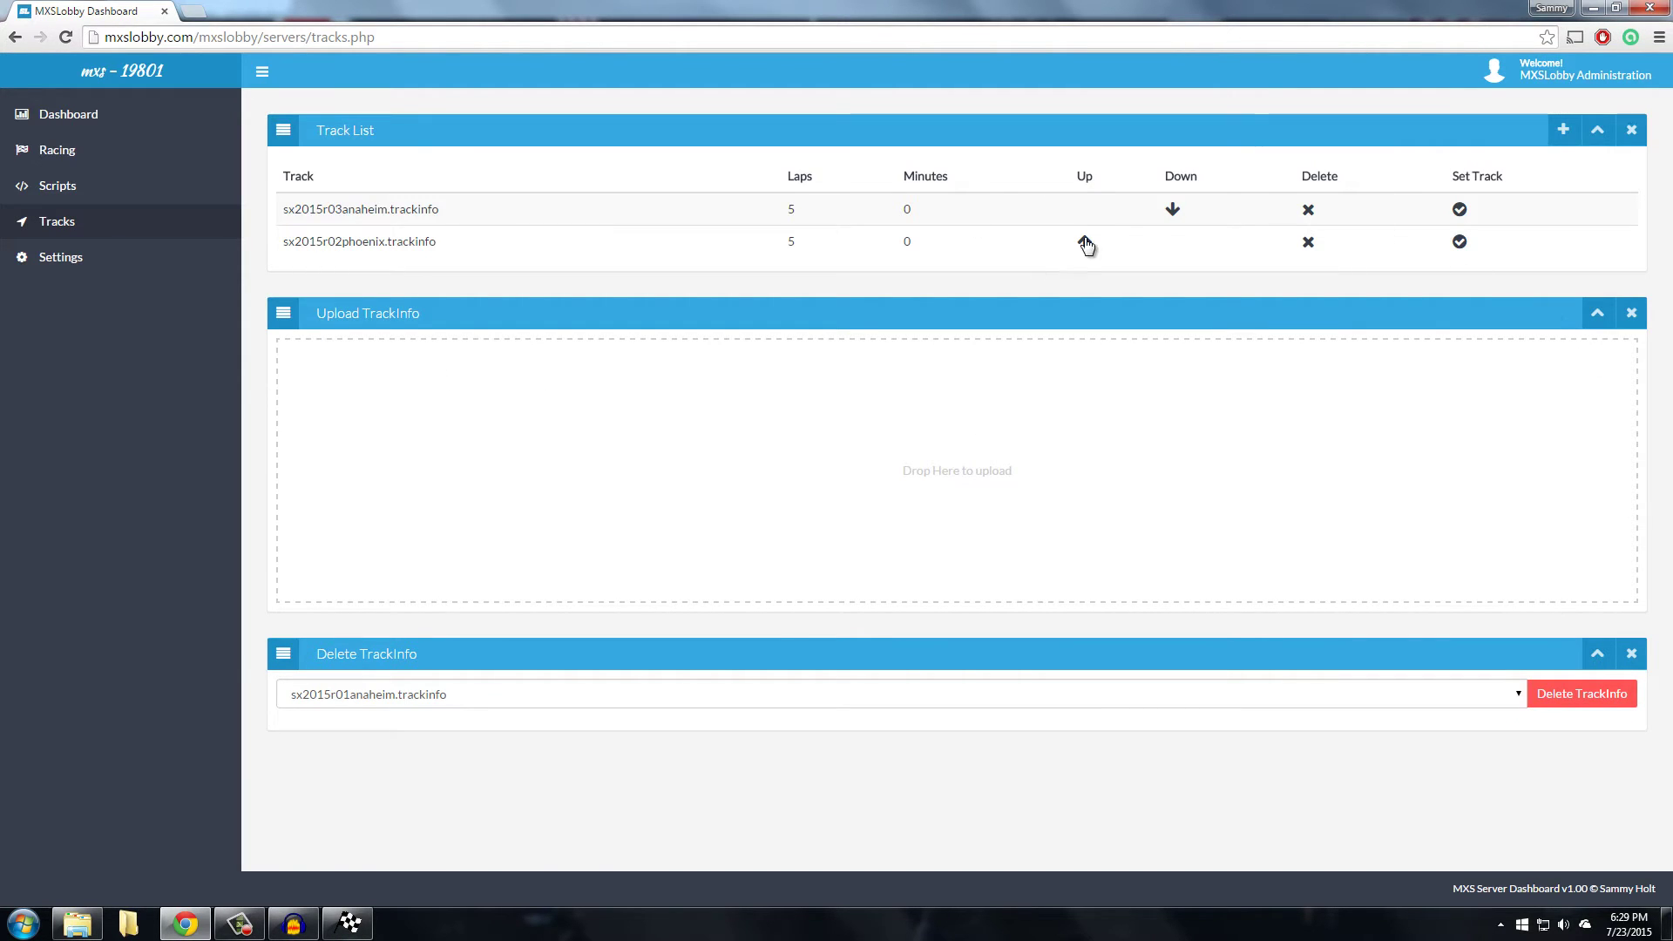
# Restart the game server from the Dashboard by stopping and starting it
pyautogui.click(68, 115)
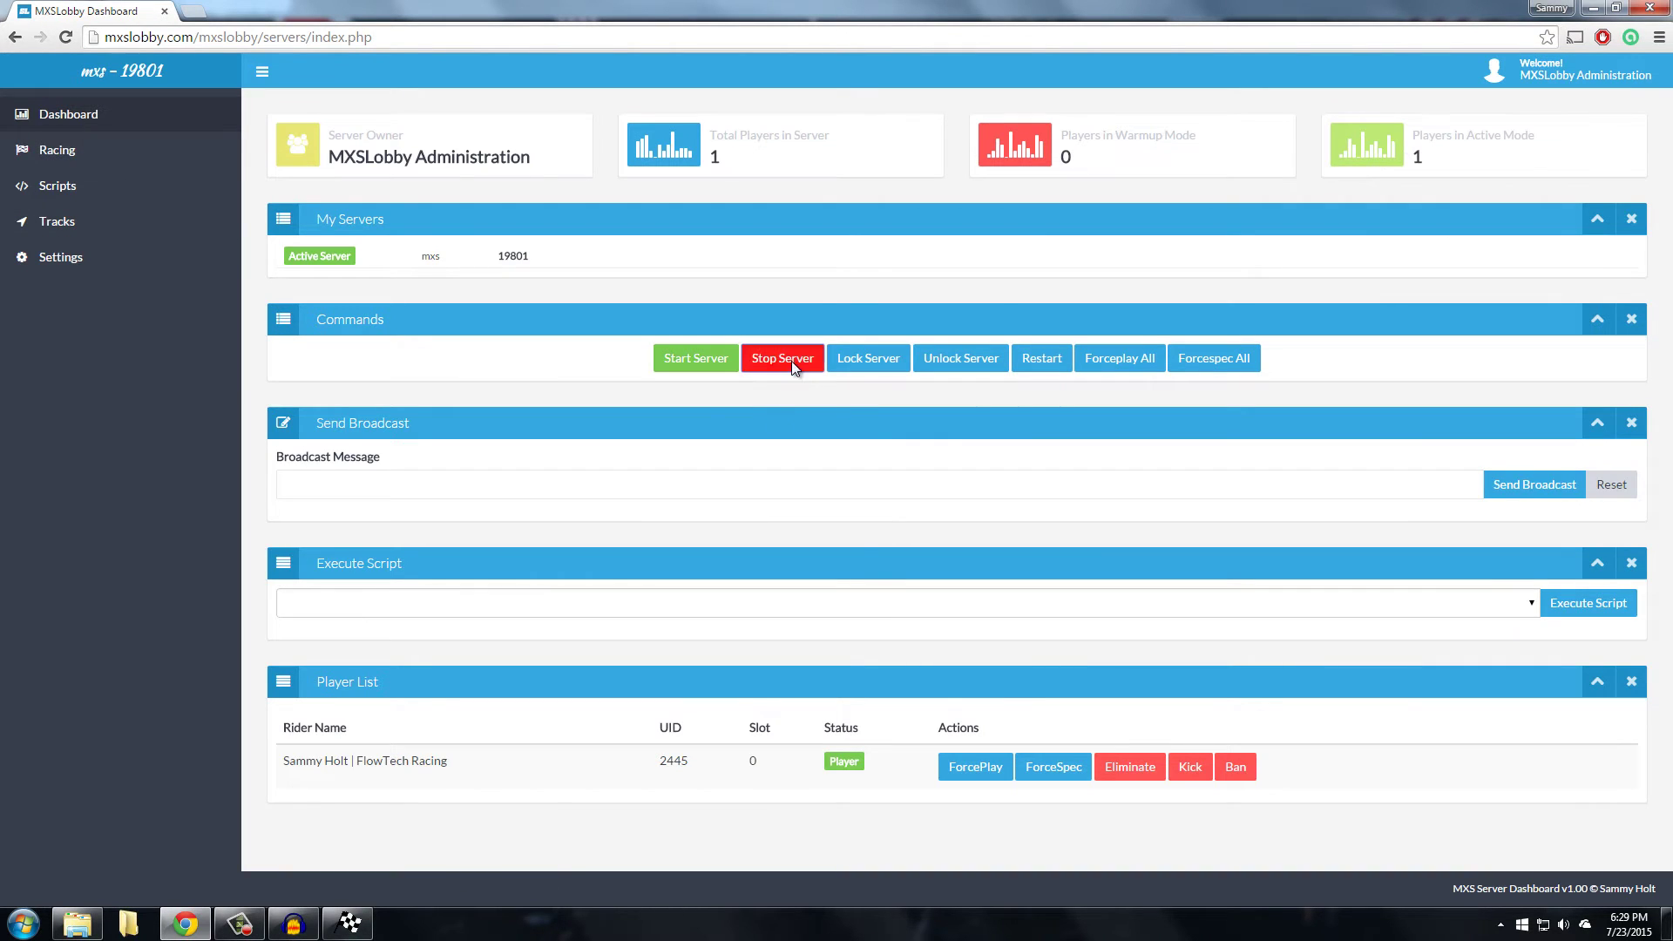
pyautogui.click(791, 361)
pyautogui.click(696, 361)
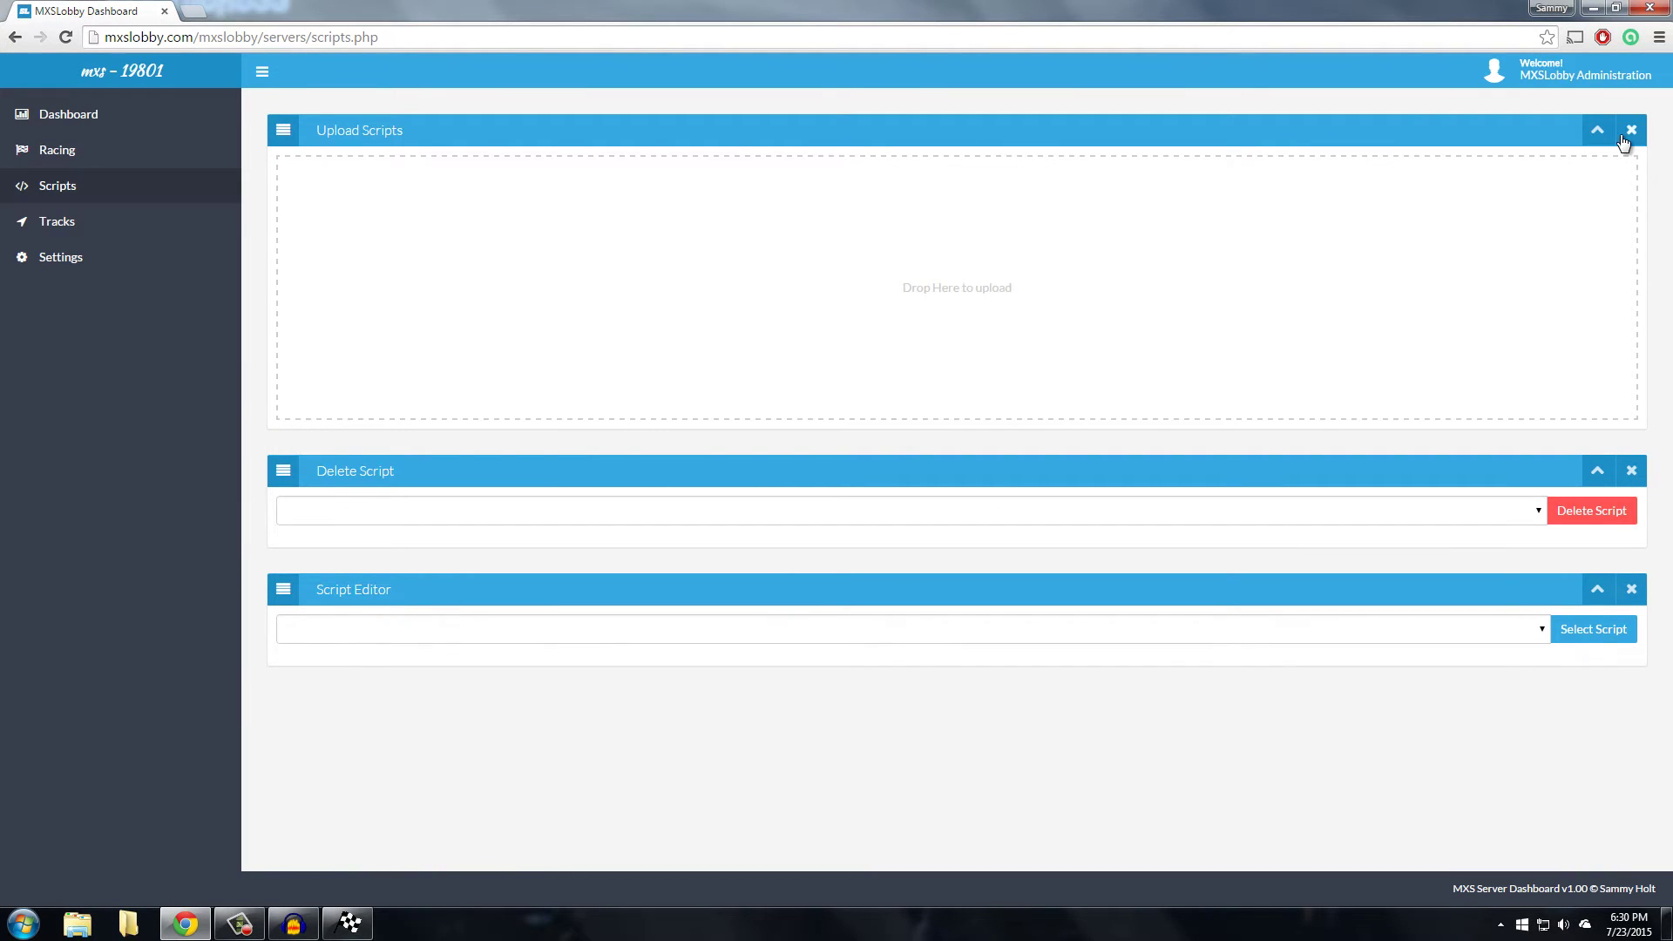
# Drop the desktop file restart.mxs into the Upload Scripts area
pyautogui.click(1588, 7)
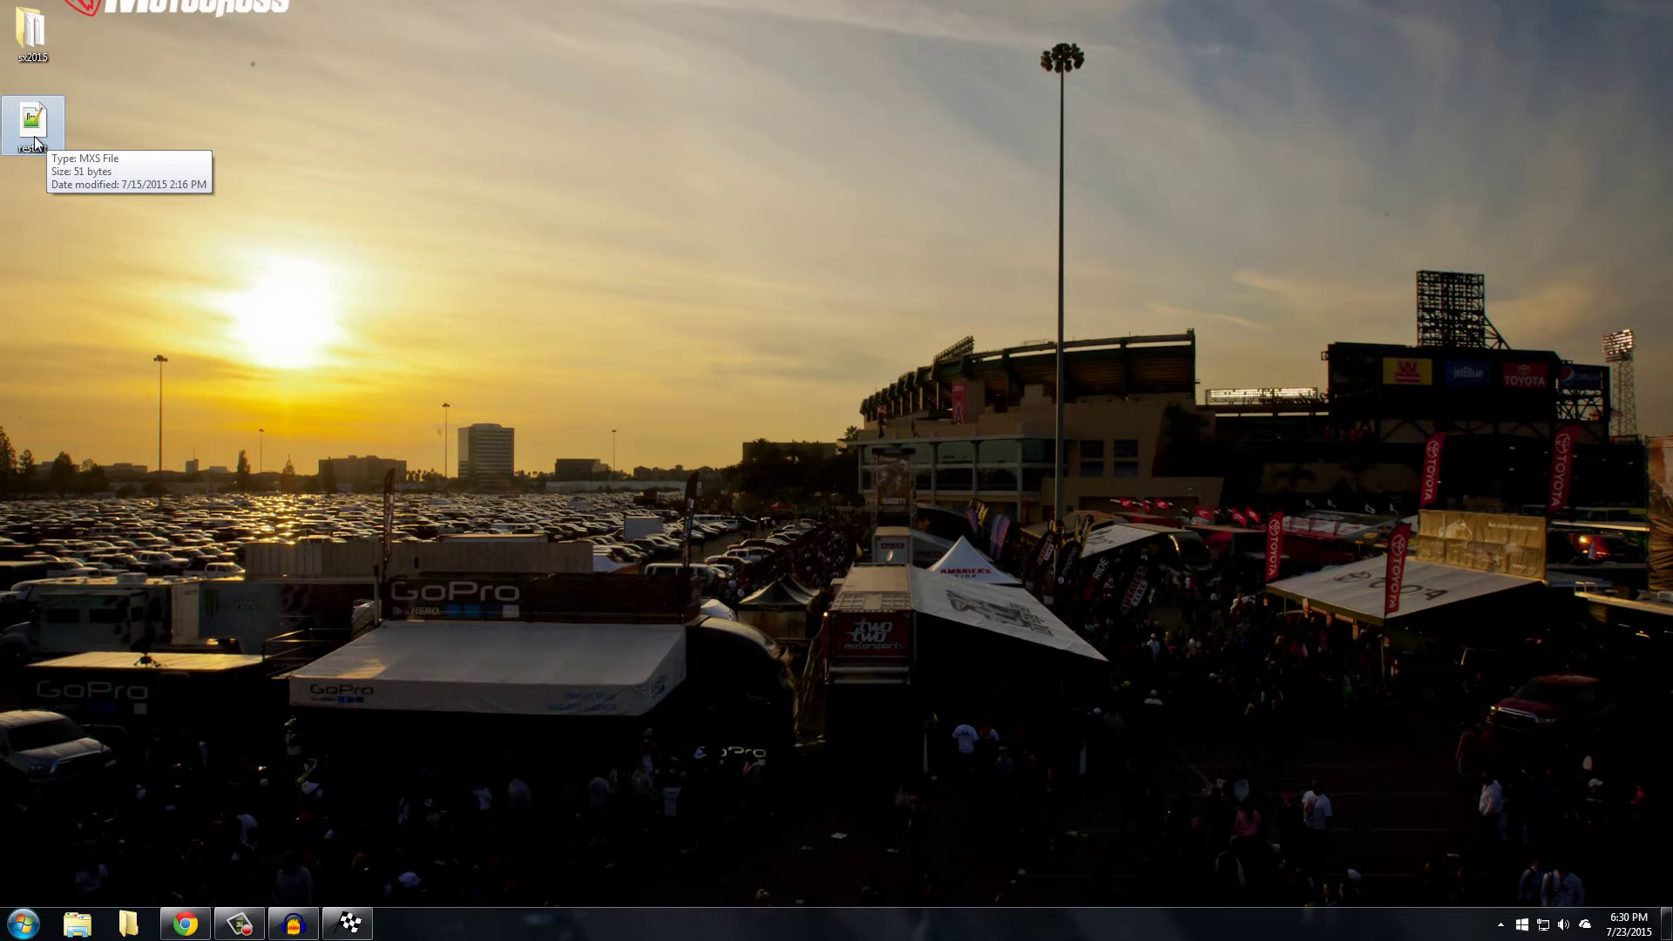
pyautogui.click(35, 144)
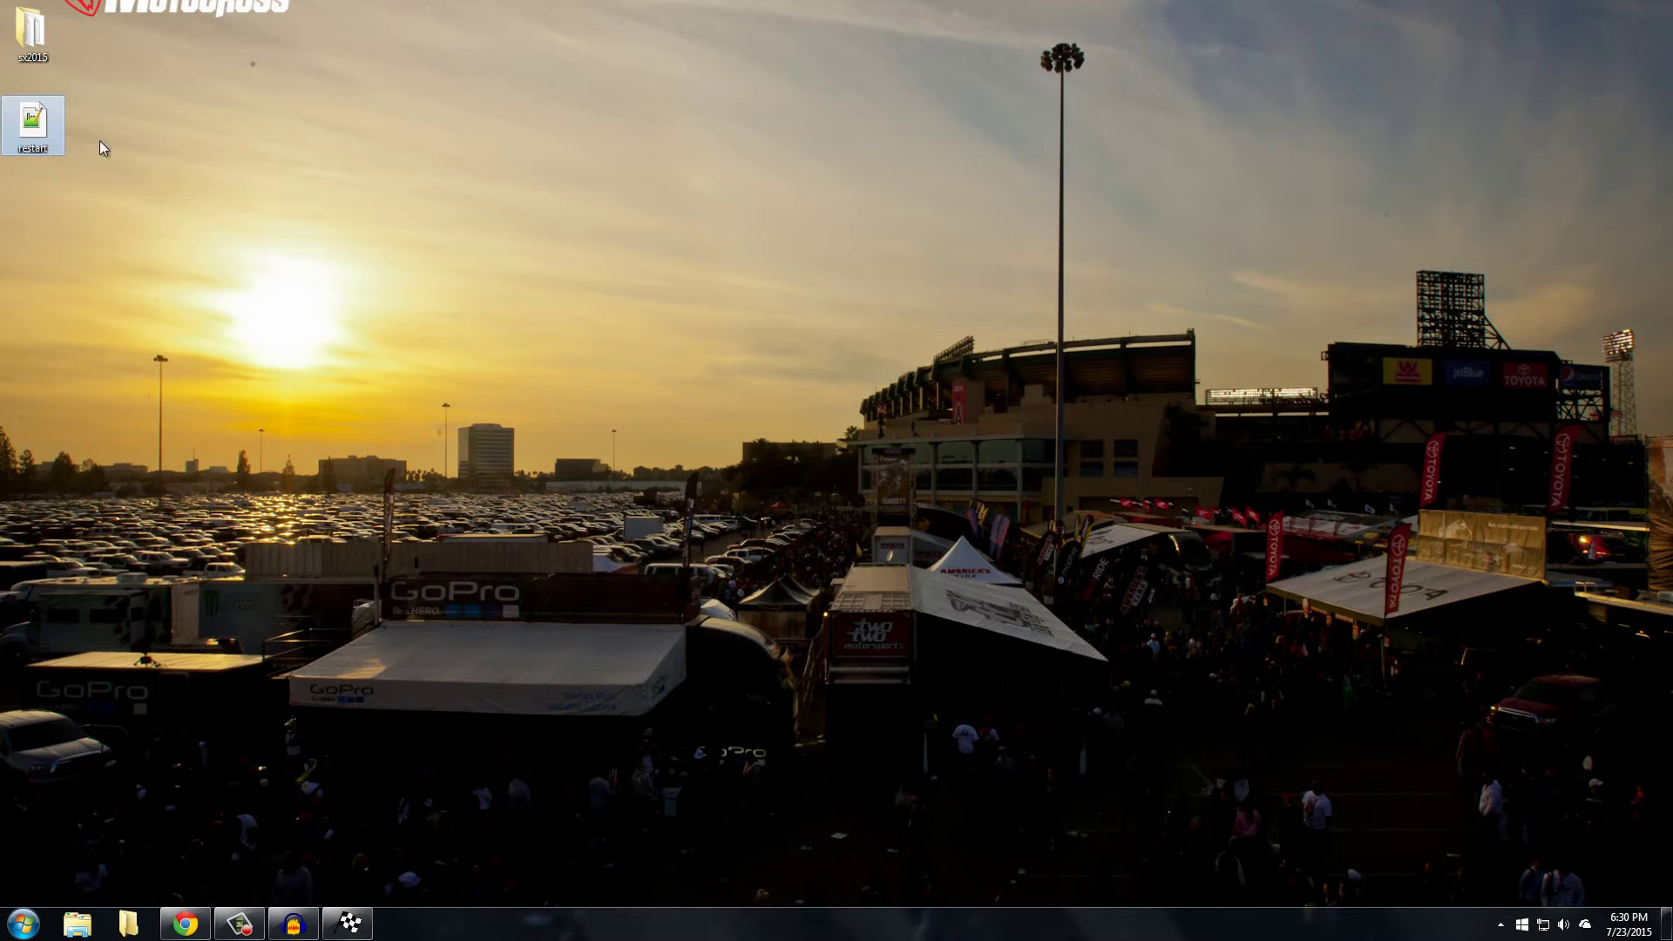
pyautogui.click(190, 140)
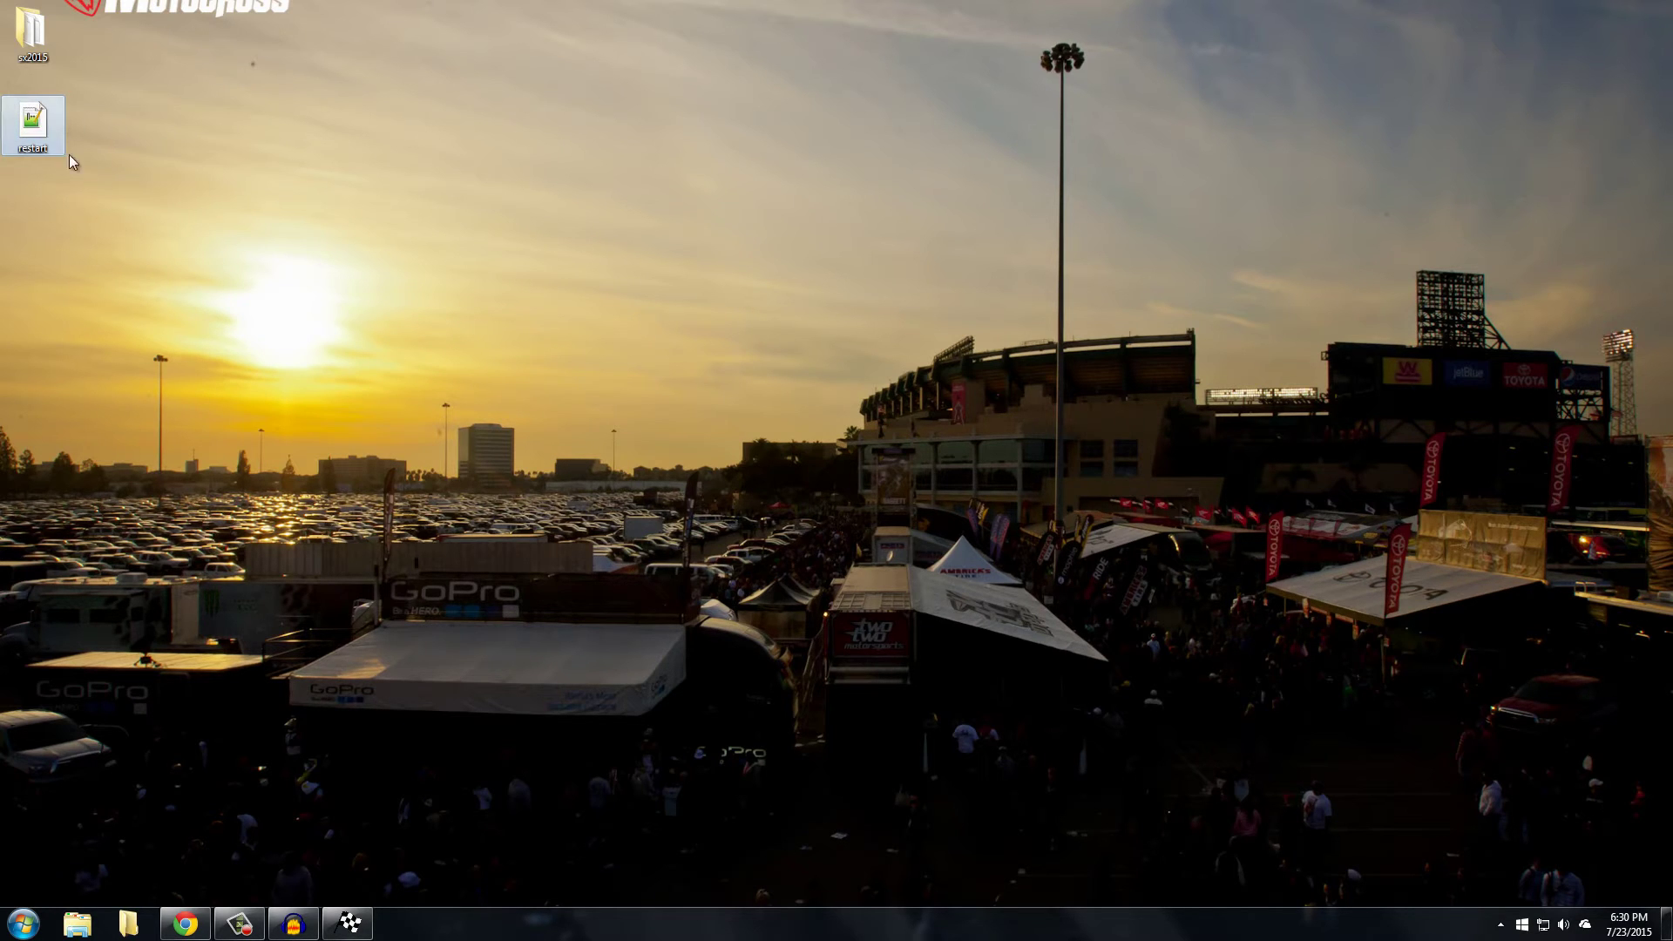
pyautogui.moveTo(33, 127); pyautogui.dragTo(635, 314)
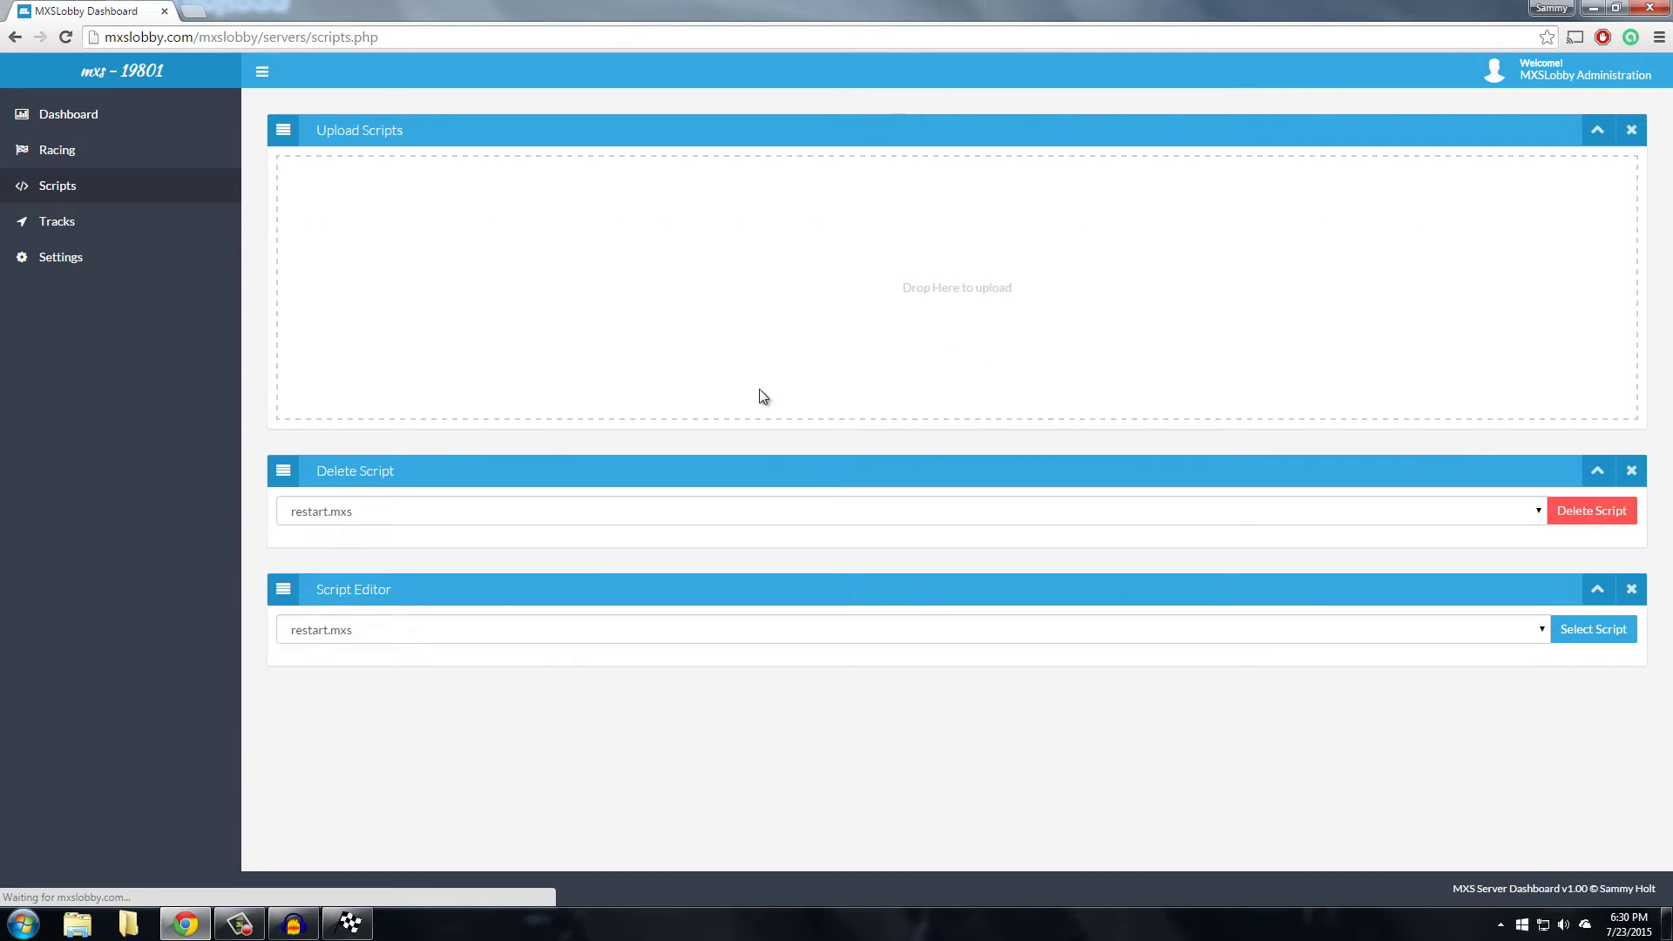
# Select restart.mxs in the Script Editor list and load it for editing
pyautogui.click(516, 510)
pyautogui.click(523, 511)
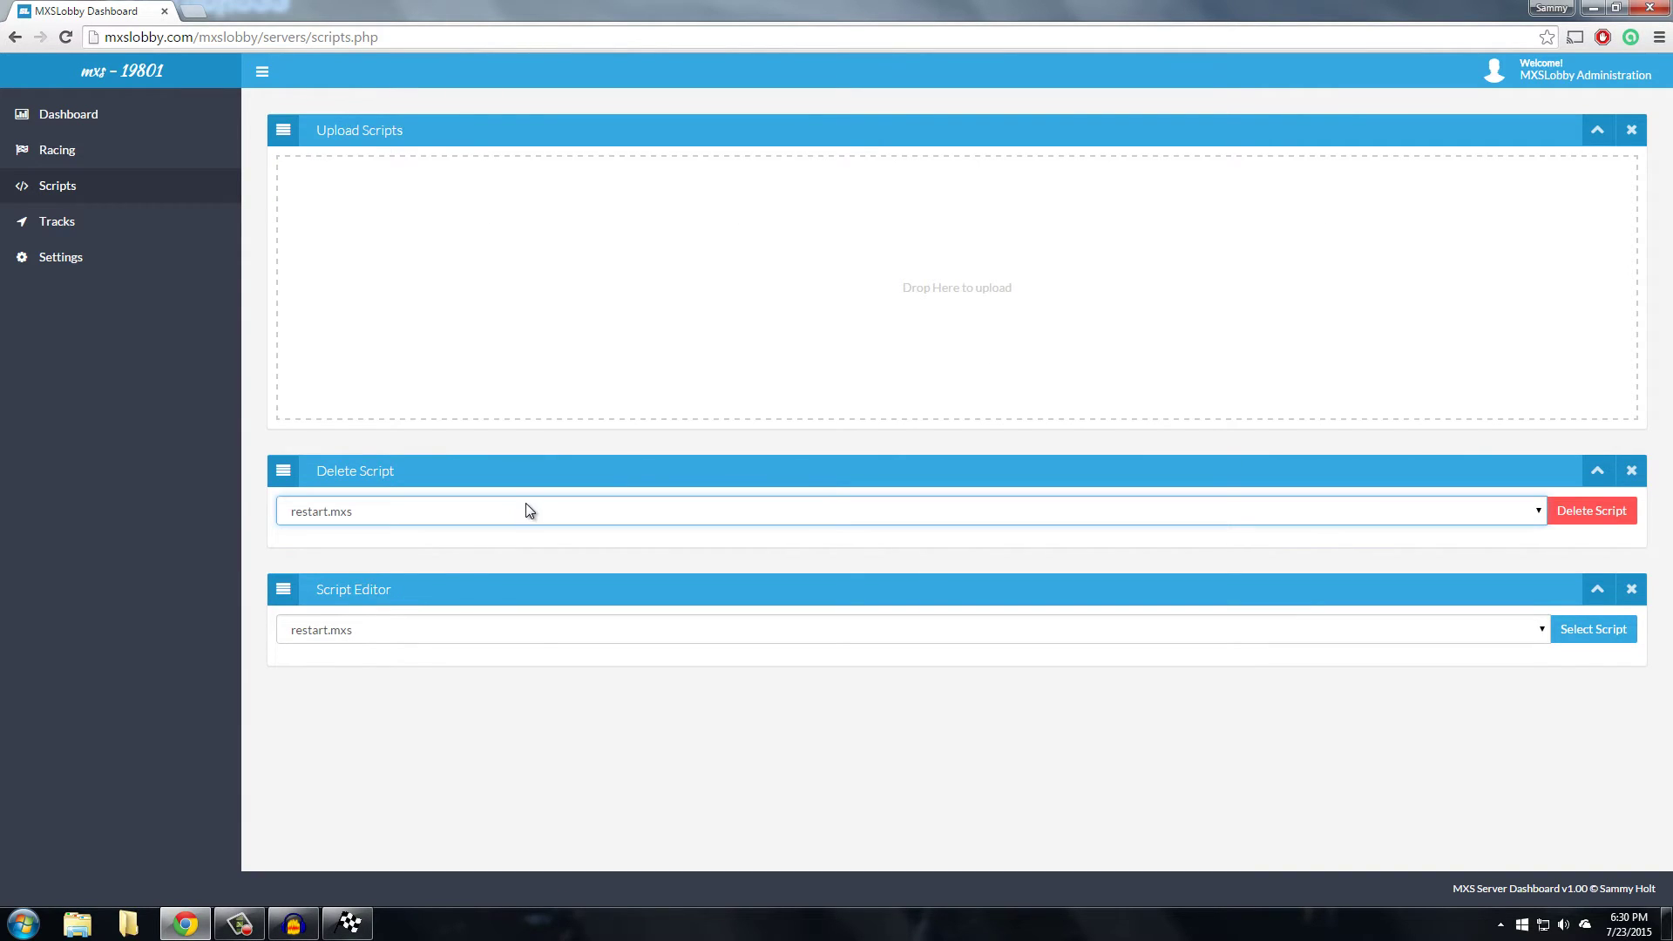
pyautogui.click(447, 626)
pyautogui.click(1368, 507)
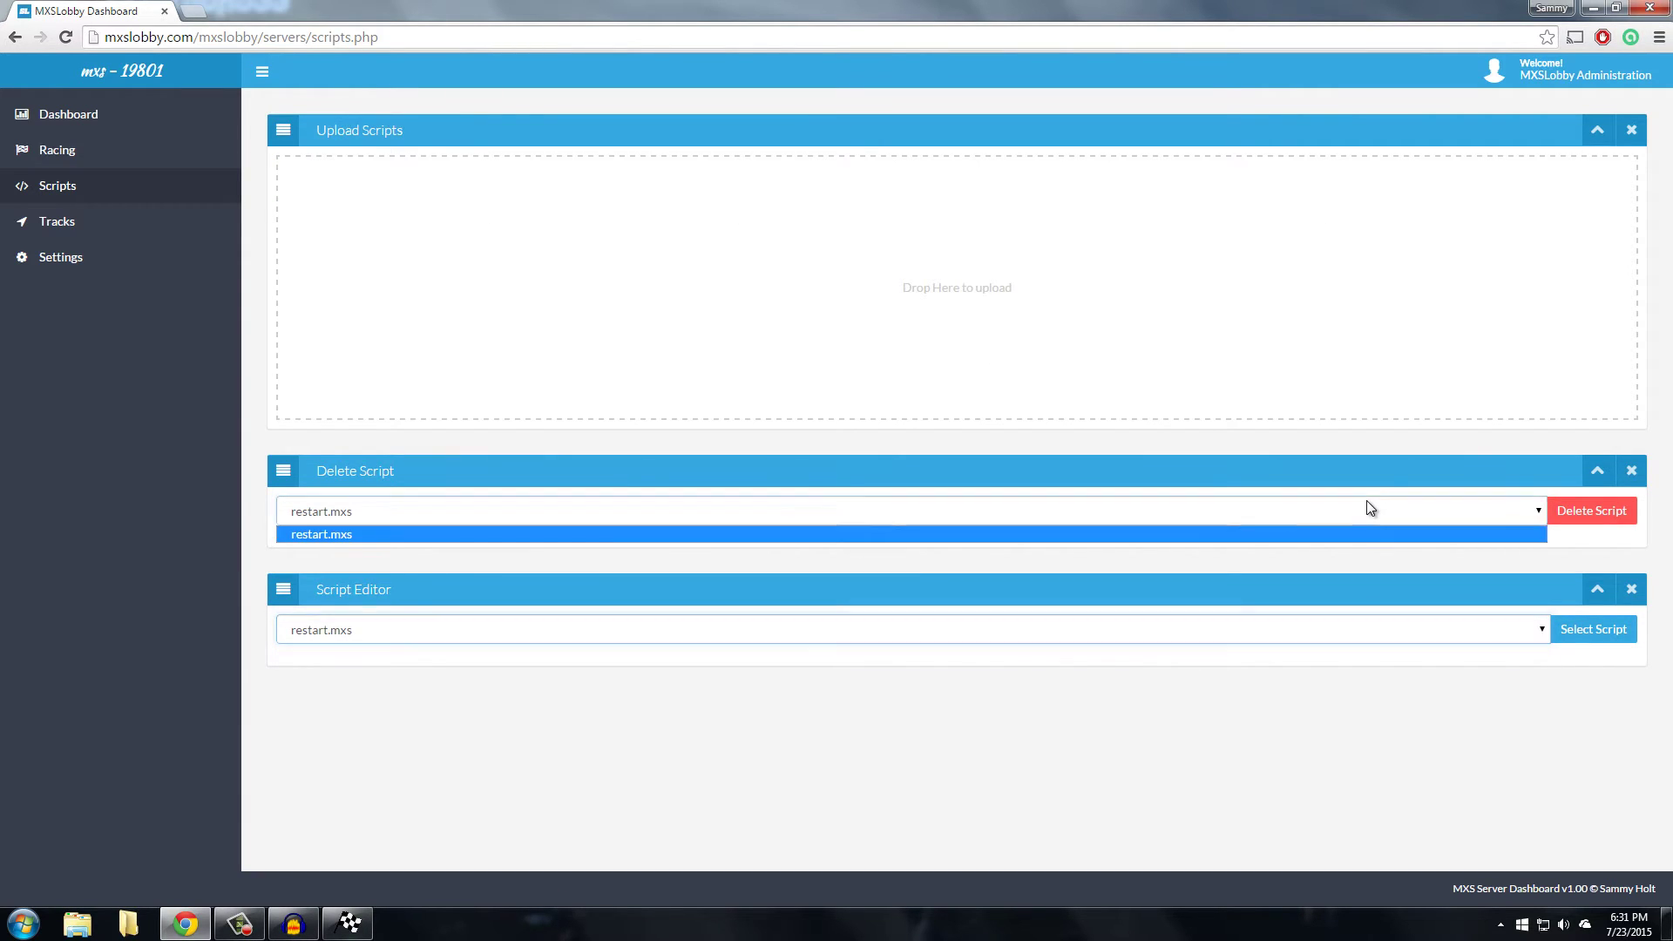
pyautogui.click(1321, 513)
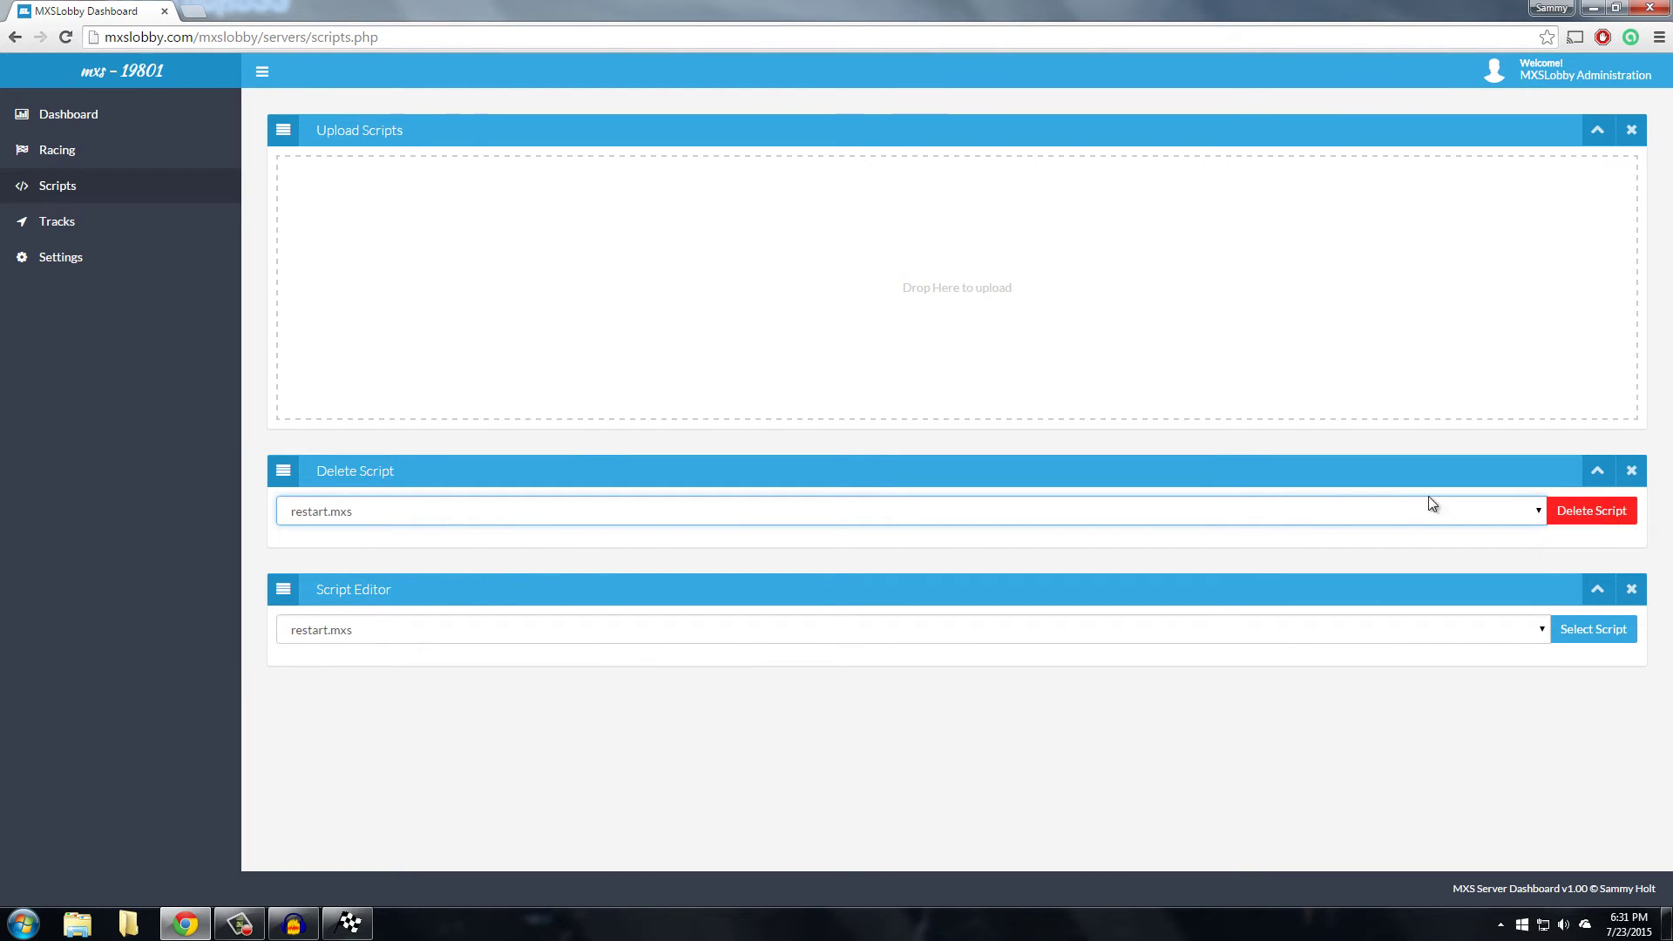
pyautogui.click(1352, 508)
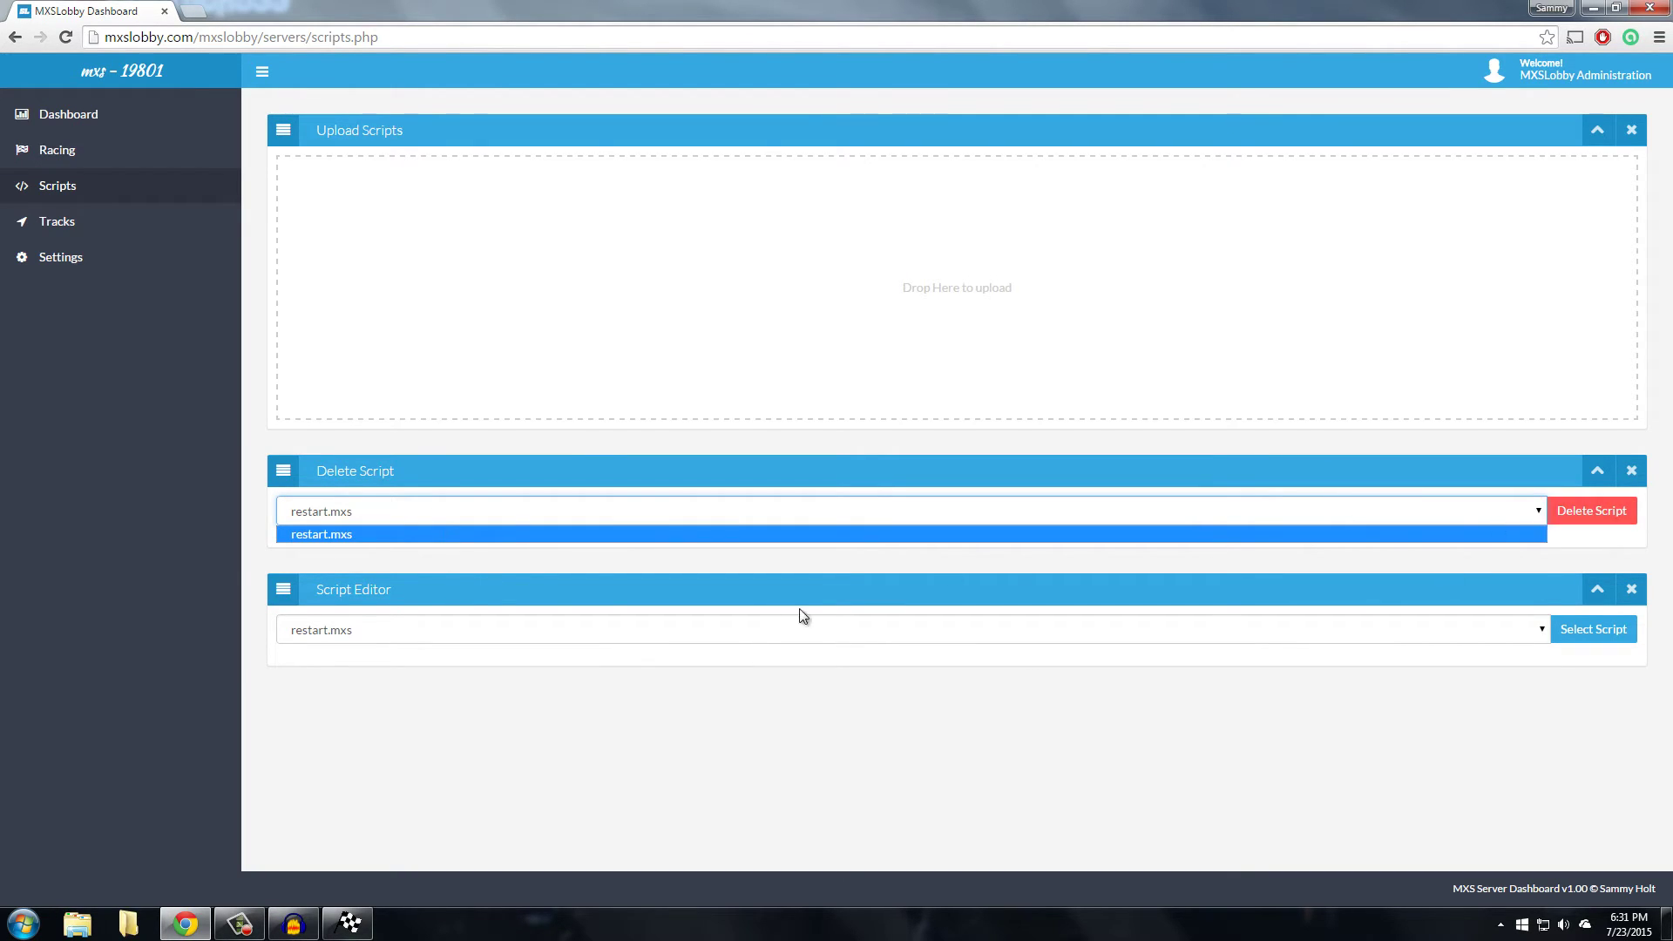
pyautogui.click(418, 640)
pyautogui.click(416, 639)
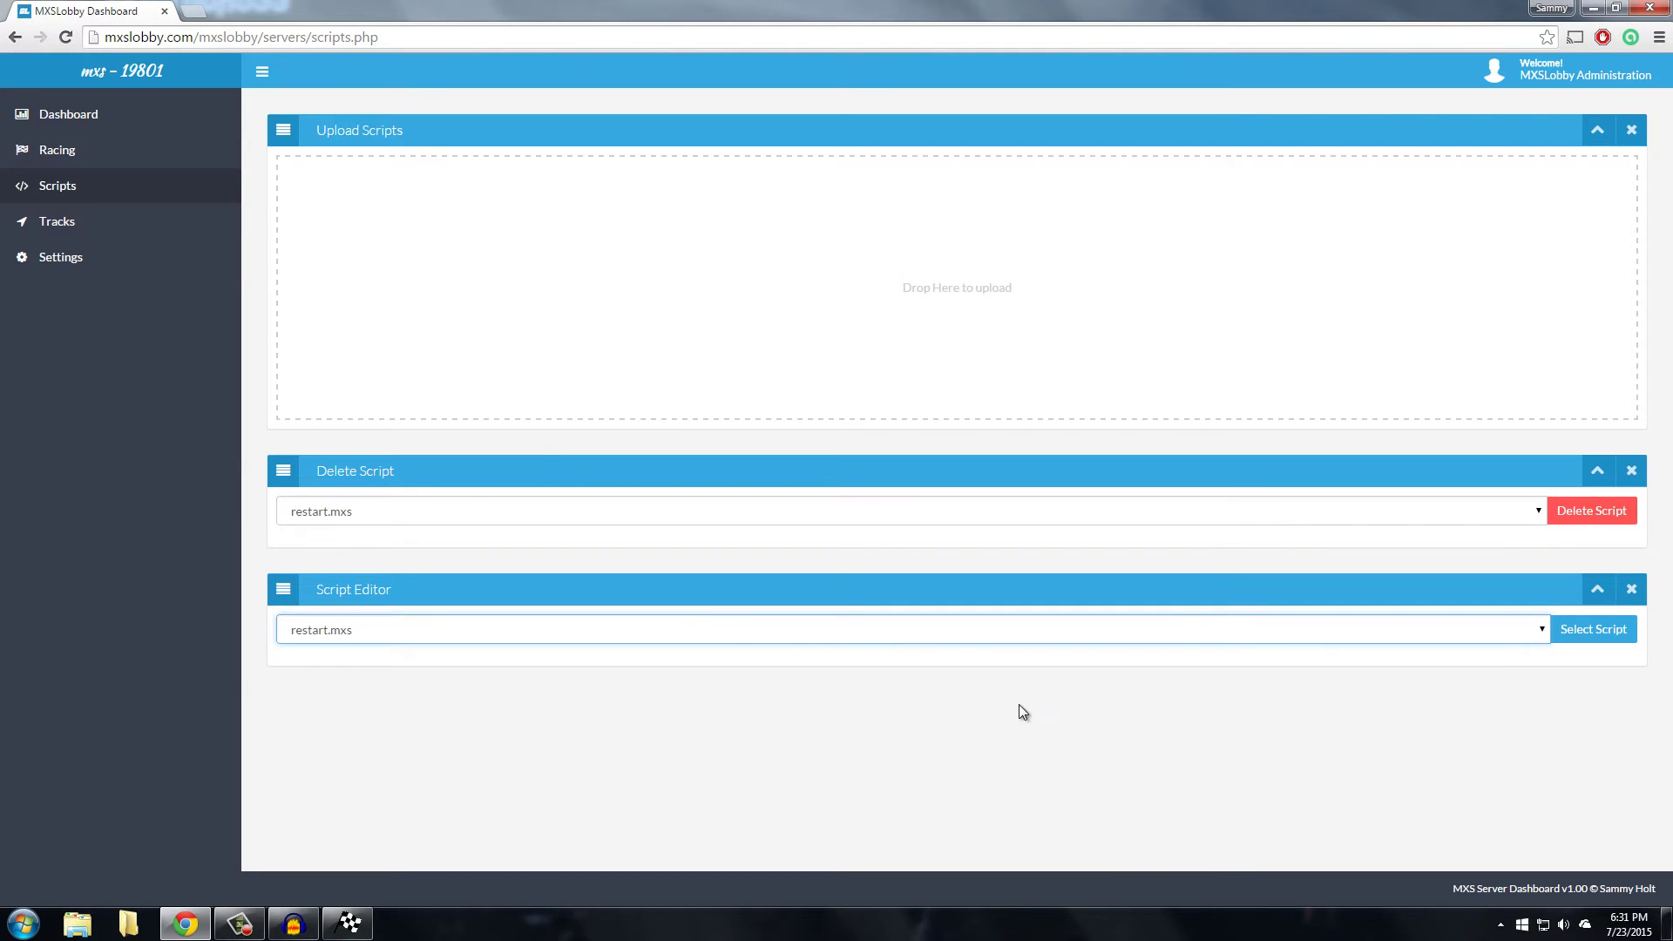
pyautogui.click(515, 629)
pyautogui.click(515, 629)
pyautogui.click(1415, 630)
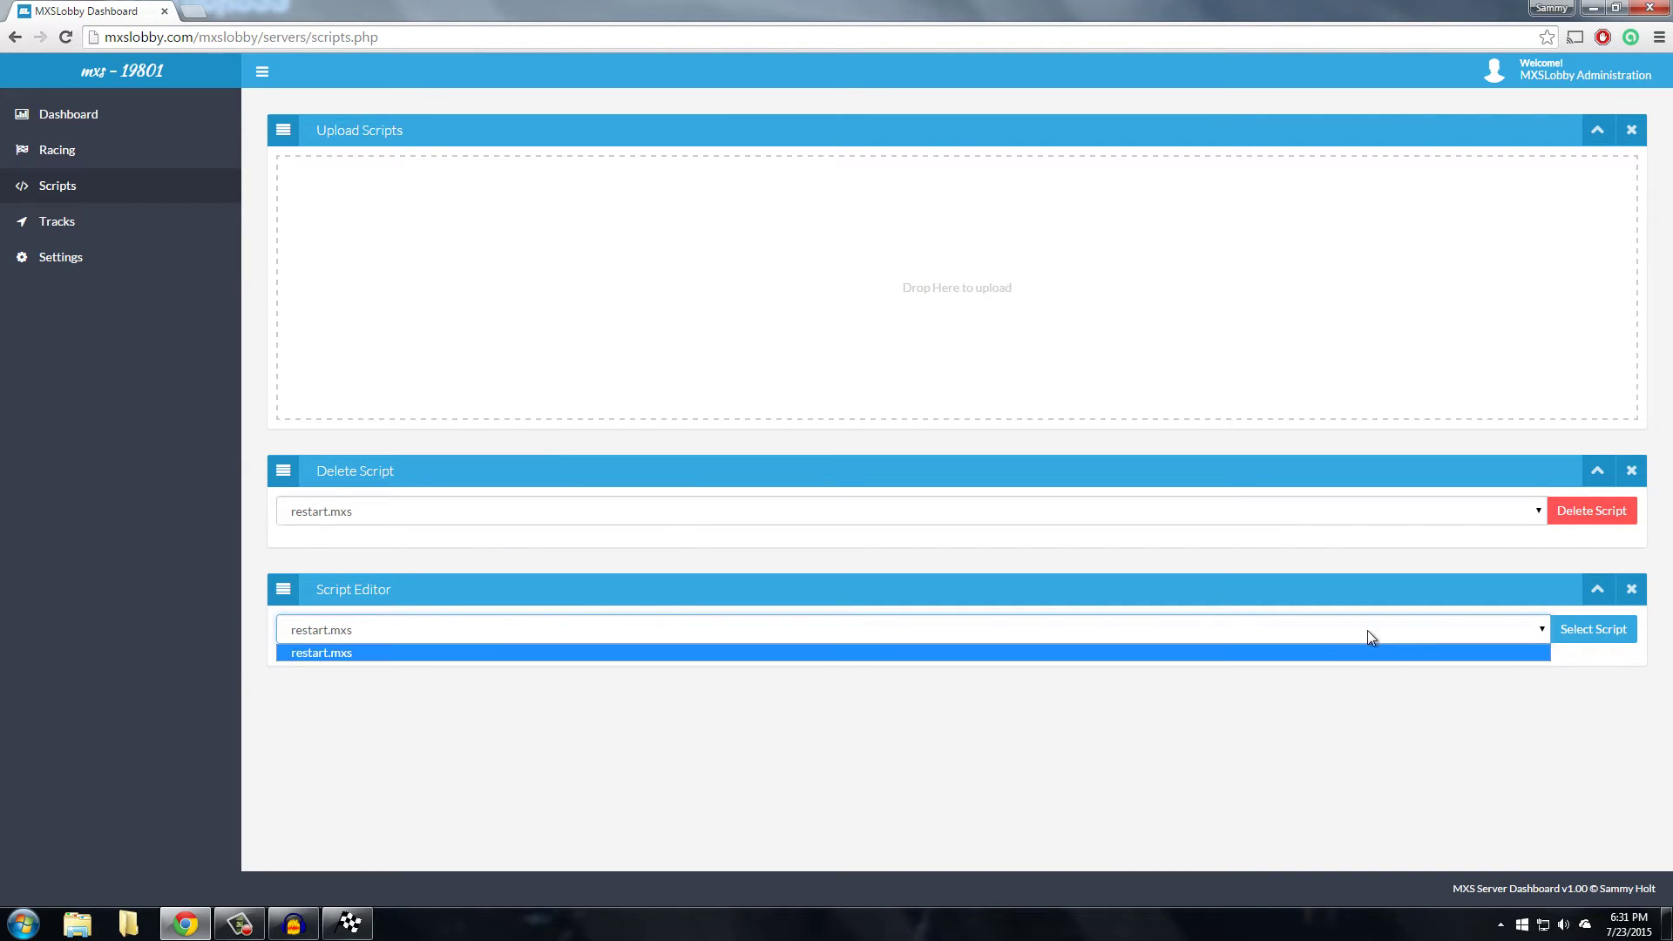
pyautogui.click(1322, 647)
pyautogui.click(1548, 627)
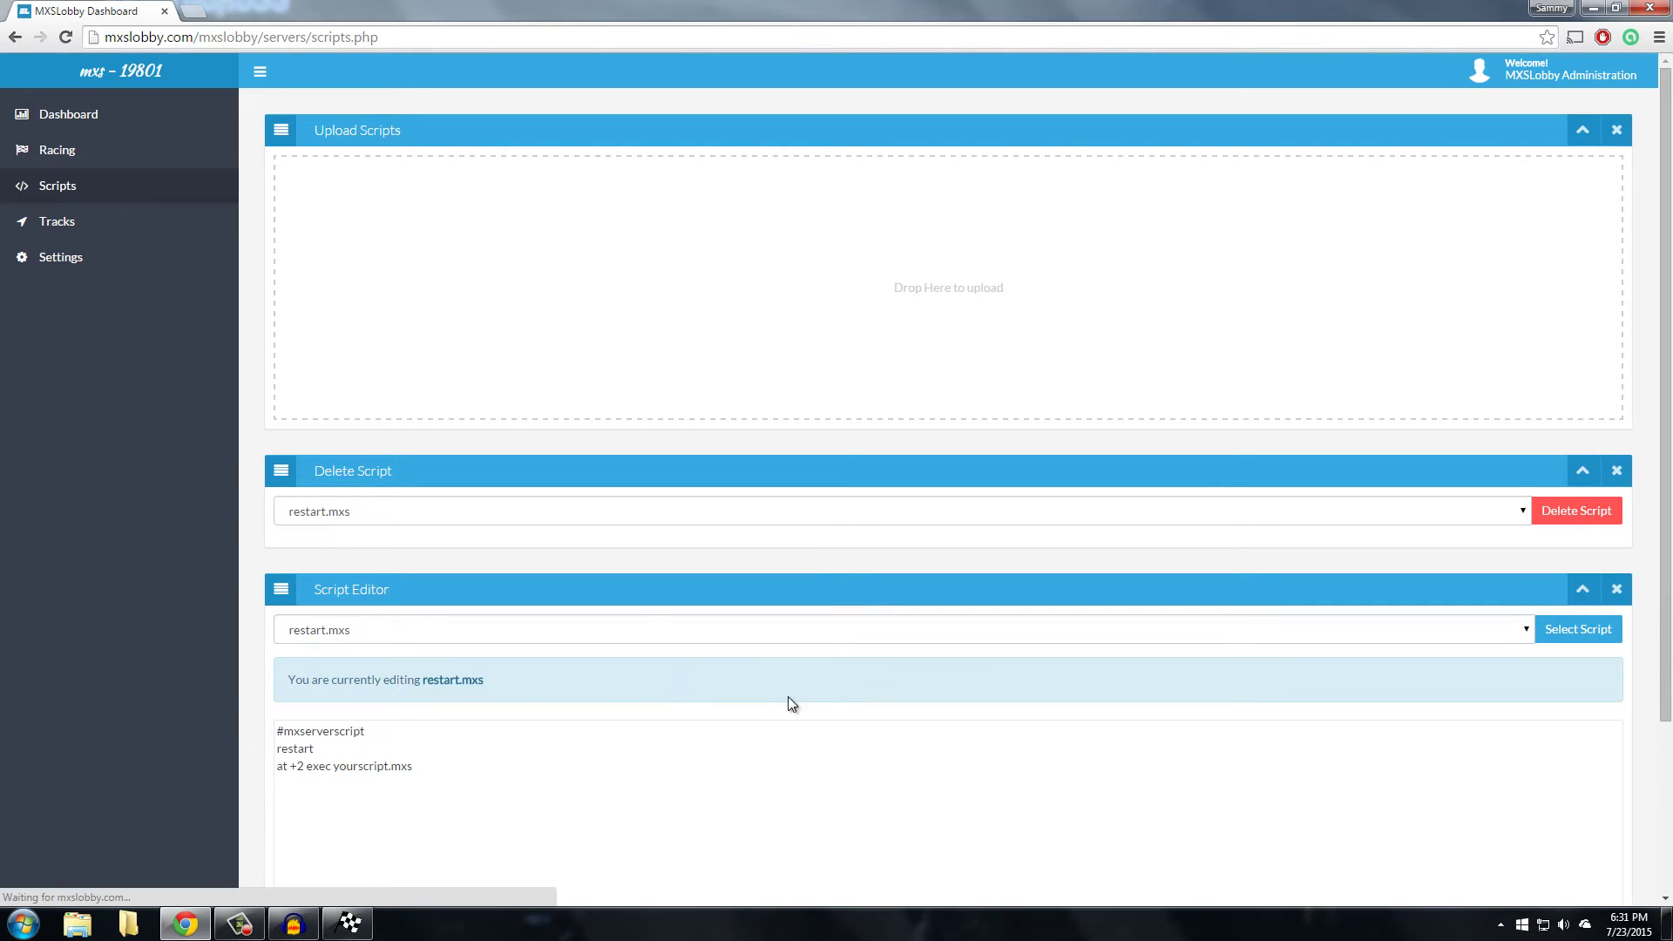
# Replace the yourscript.mxs exec line with 'broadcast Restarting!' and save the script
pyautogui.scroll(-3, 523, 671)
pyautogui.click(565, 564)
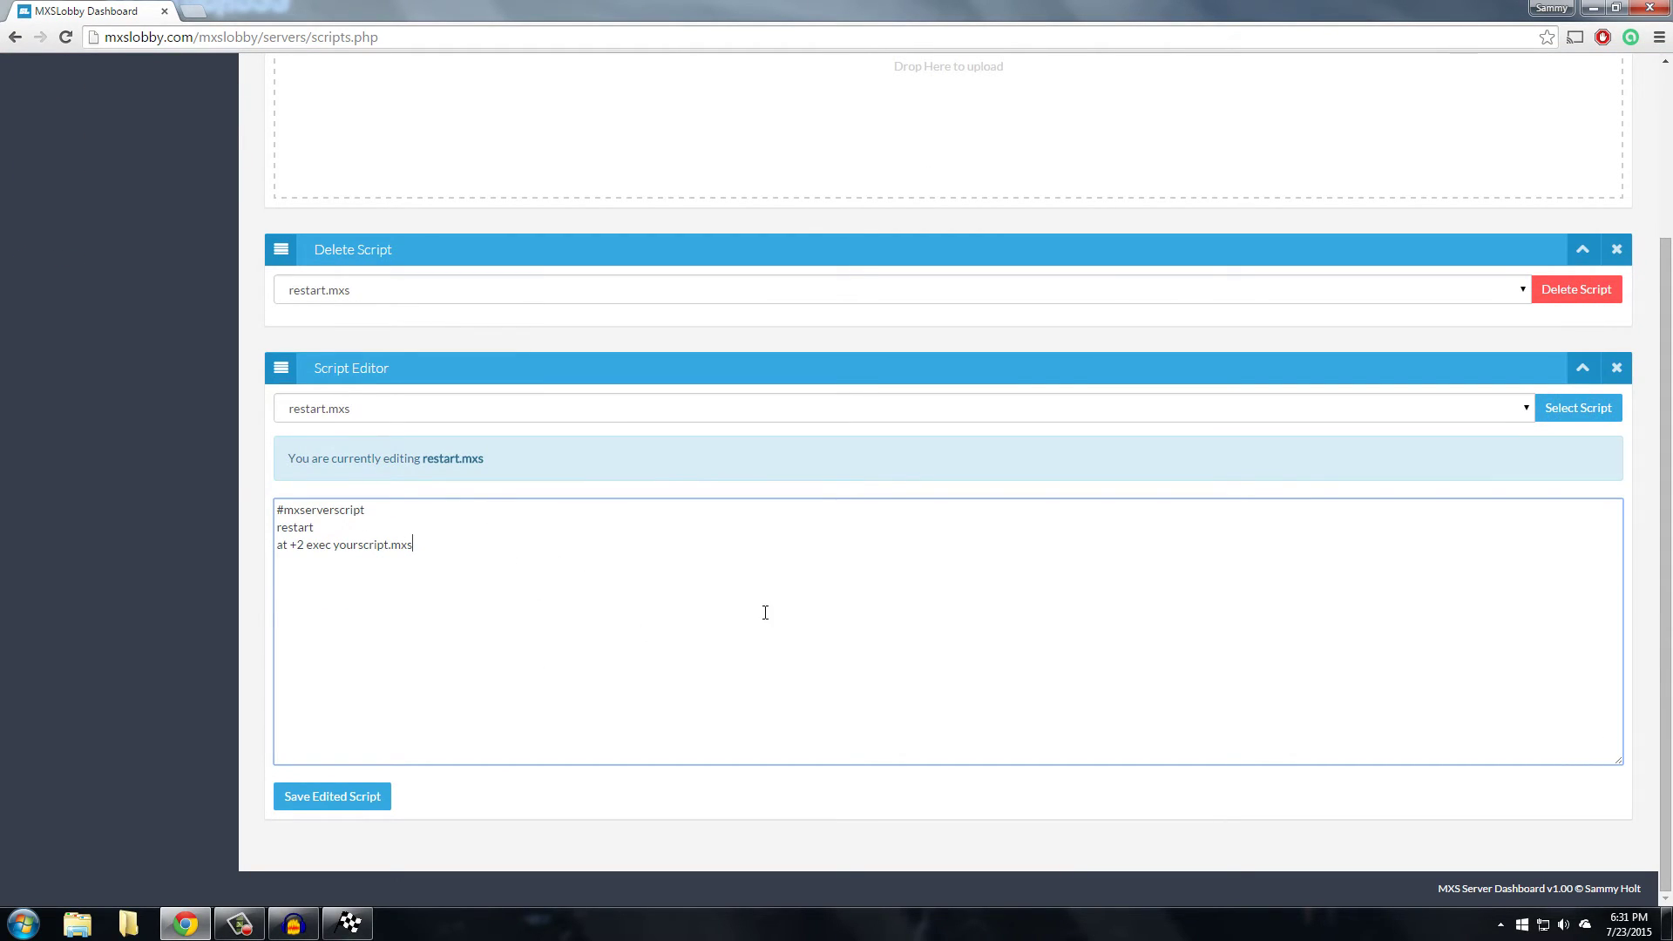
pyautogui.hotkey('shift', 'Home')
pyautogui.press('BackSpace')
pyautogui.press('Return')
pyautogui.click(342, 806)
# On the Dashboard, choose restart.mxs as the script to execute
pyautogui.scroll(-1, 355, 784)
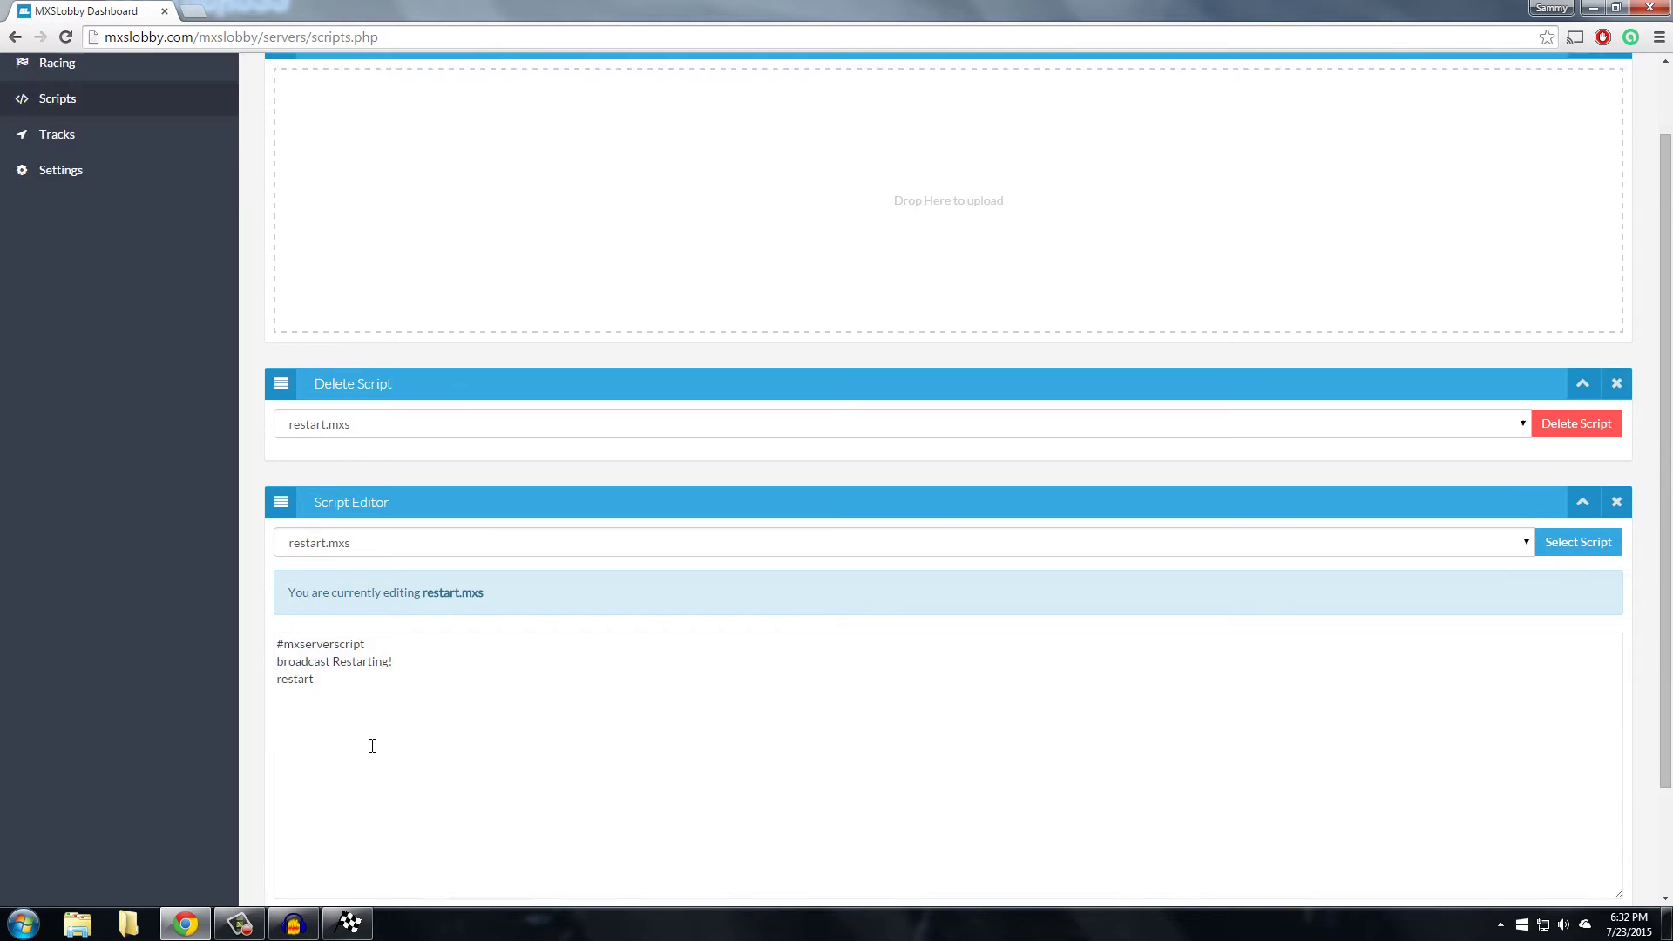
pyautogui.scroll(-1, 401, 662)
pyautogui.scroll(3, 261, 488)
pyautogui.click(89, 118)
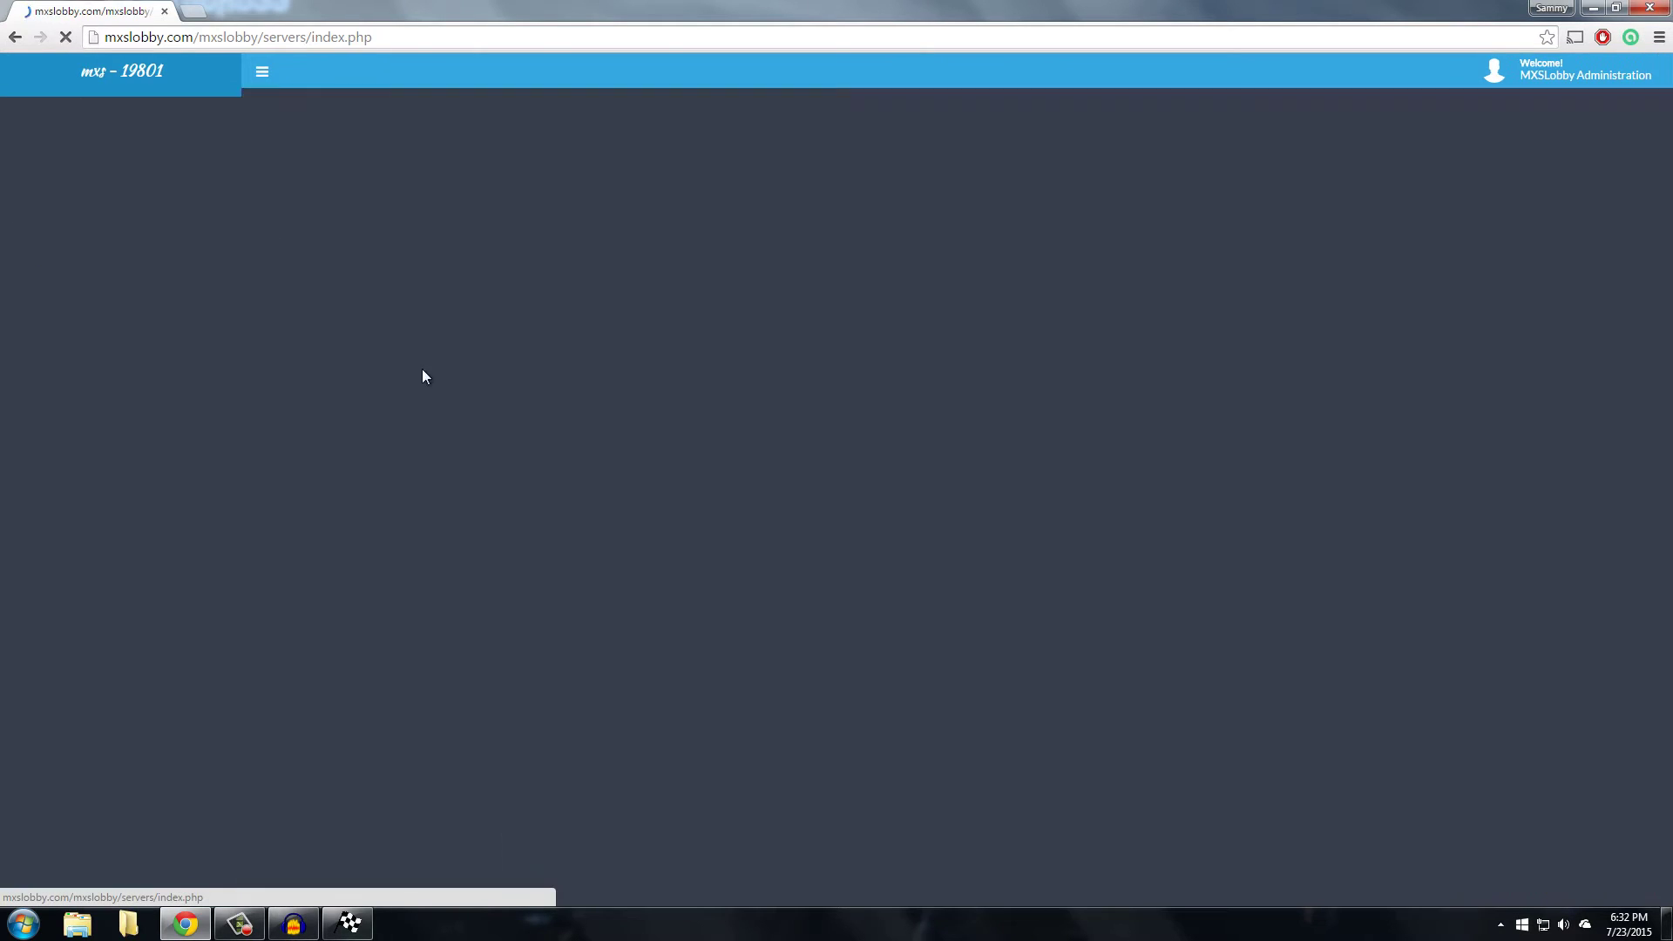
pyautogui.click(515, 610)
pyautogui.click(515, 610)
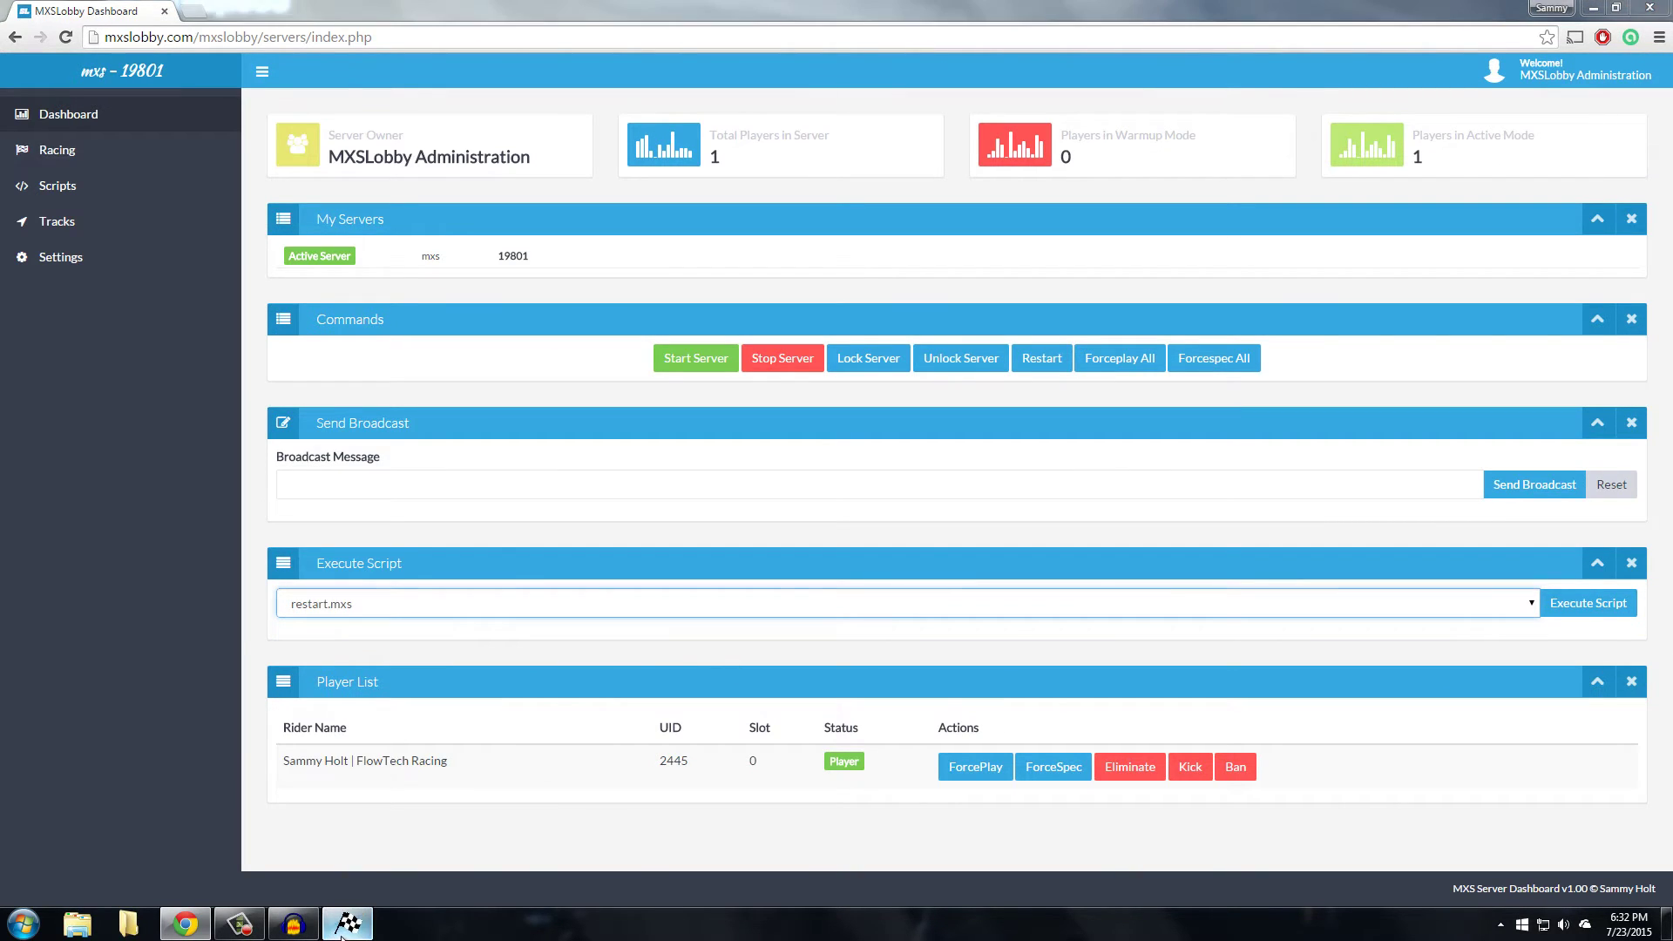
pyautogui.click(347, 924)
pyautogui.hotkey('alt', 'Tab')
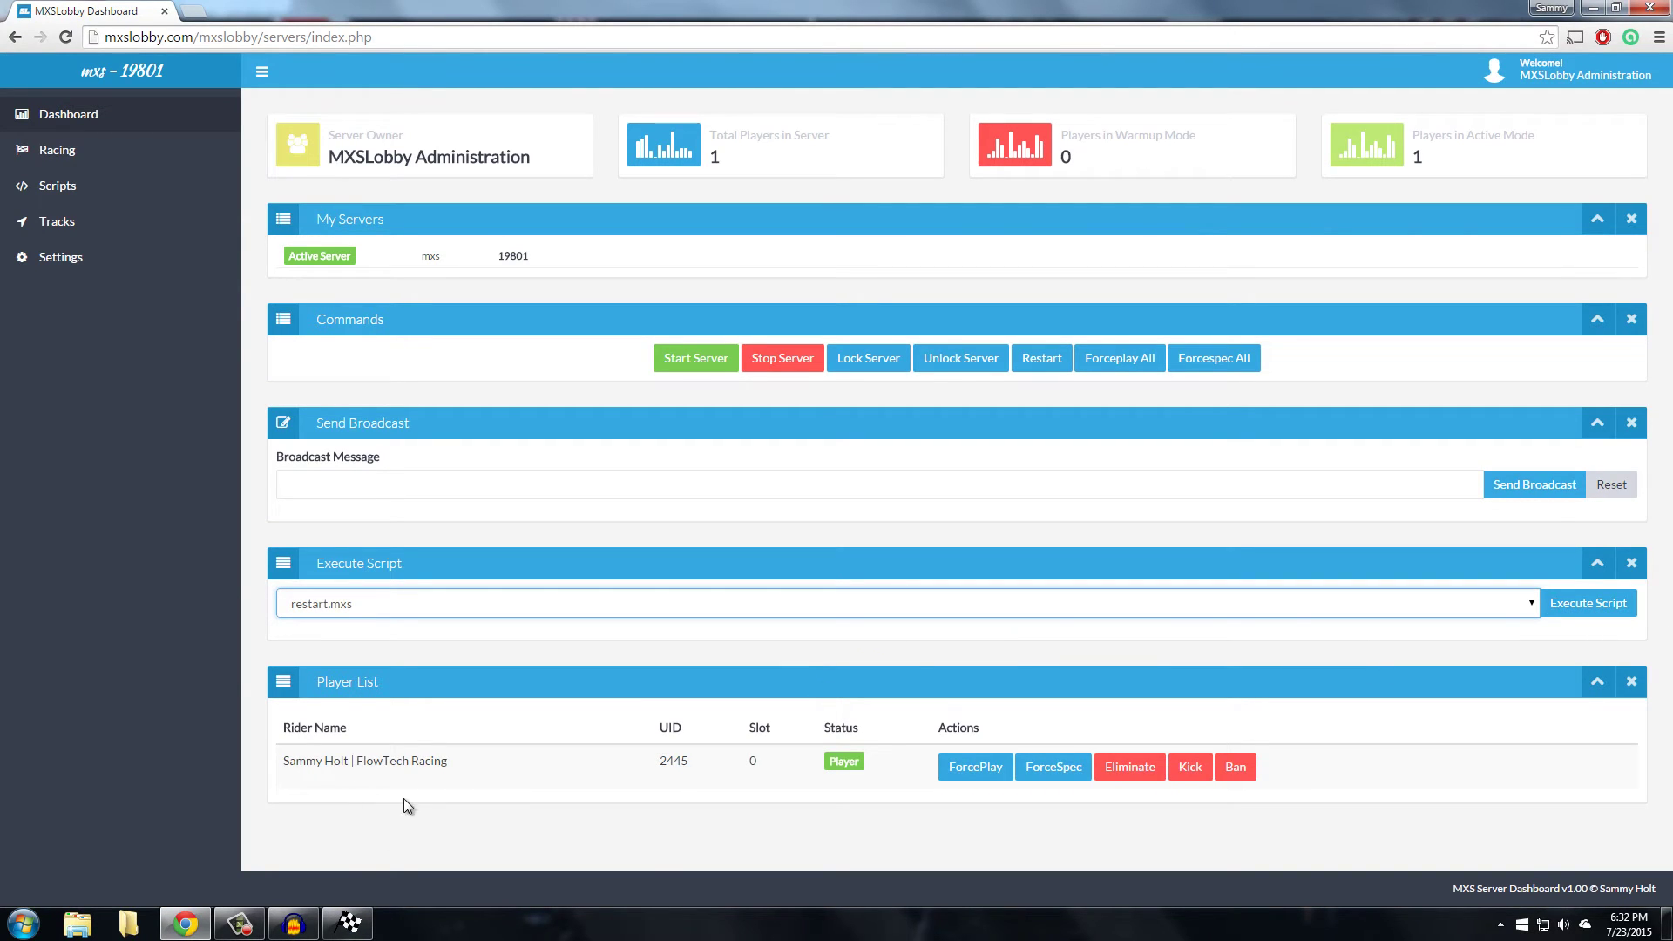
# Execute restart.mxs, confirm Restarting! in the game console, then reopen the Scripts page
pyautogui.click(1591, 607)
pyautogui.click(348, 924)
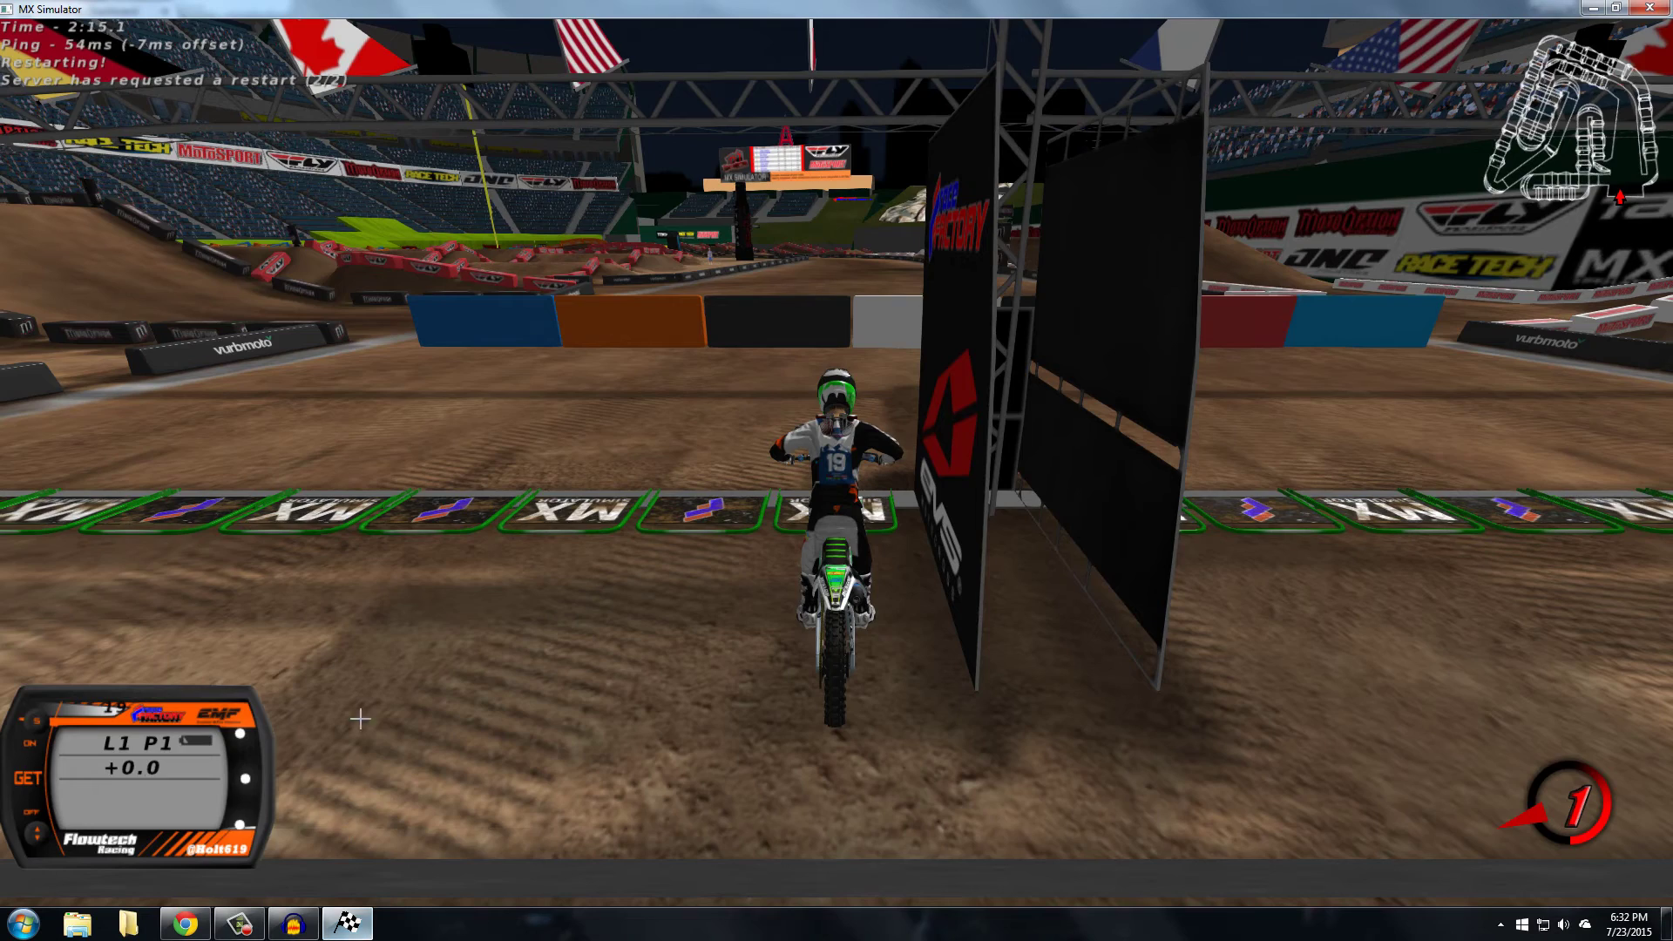
pyautogui.press('`')
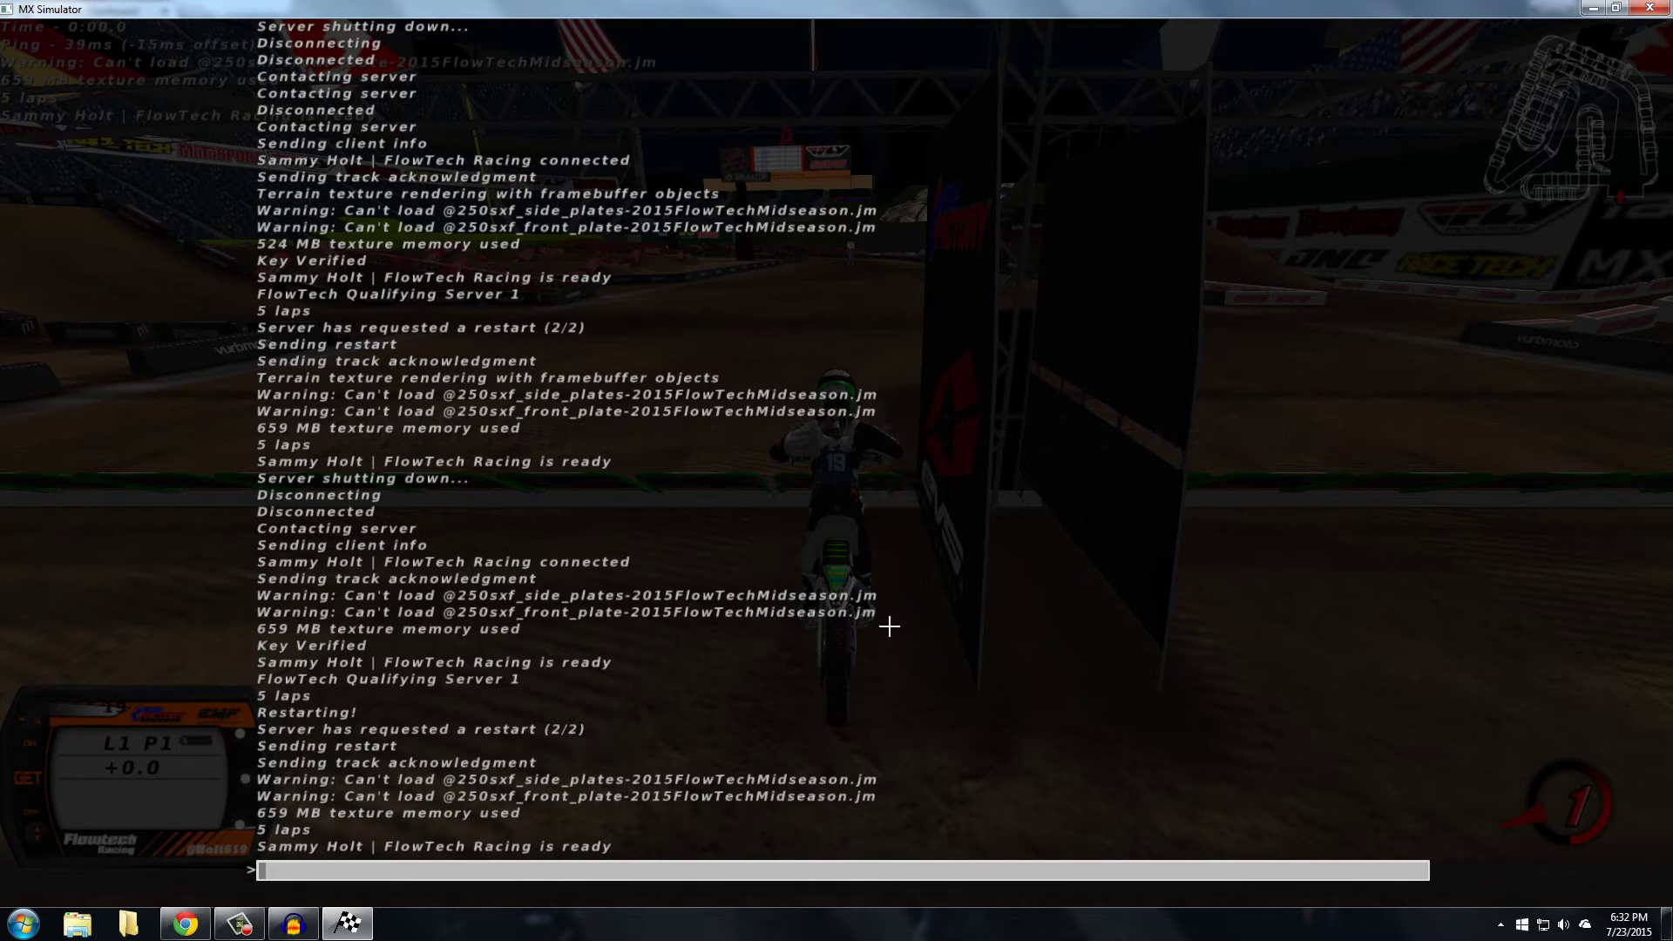
pyautogui.click(184, 924)
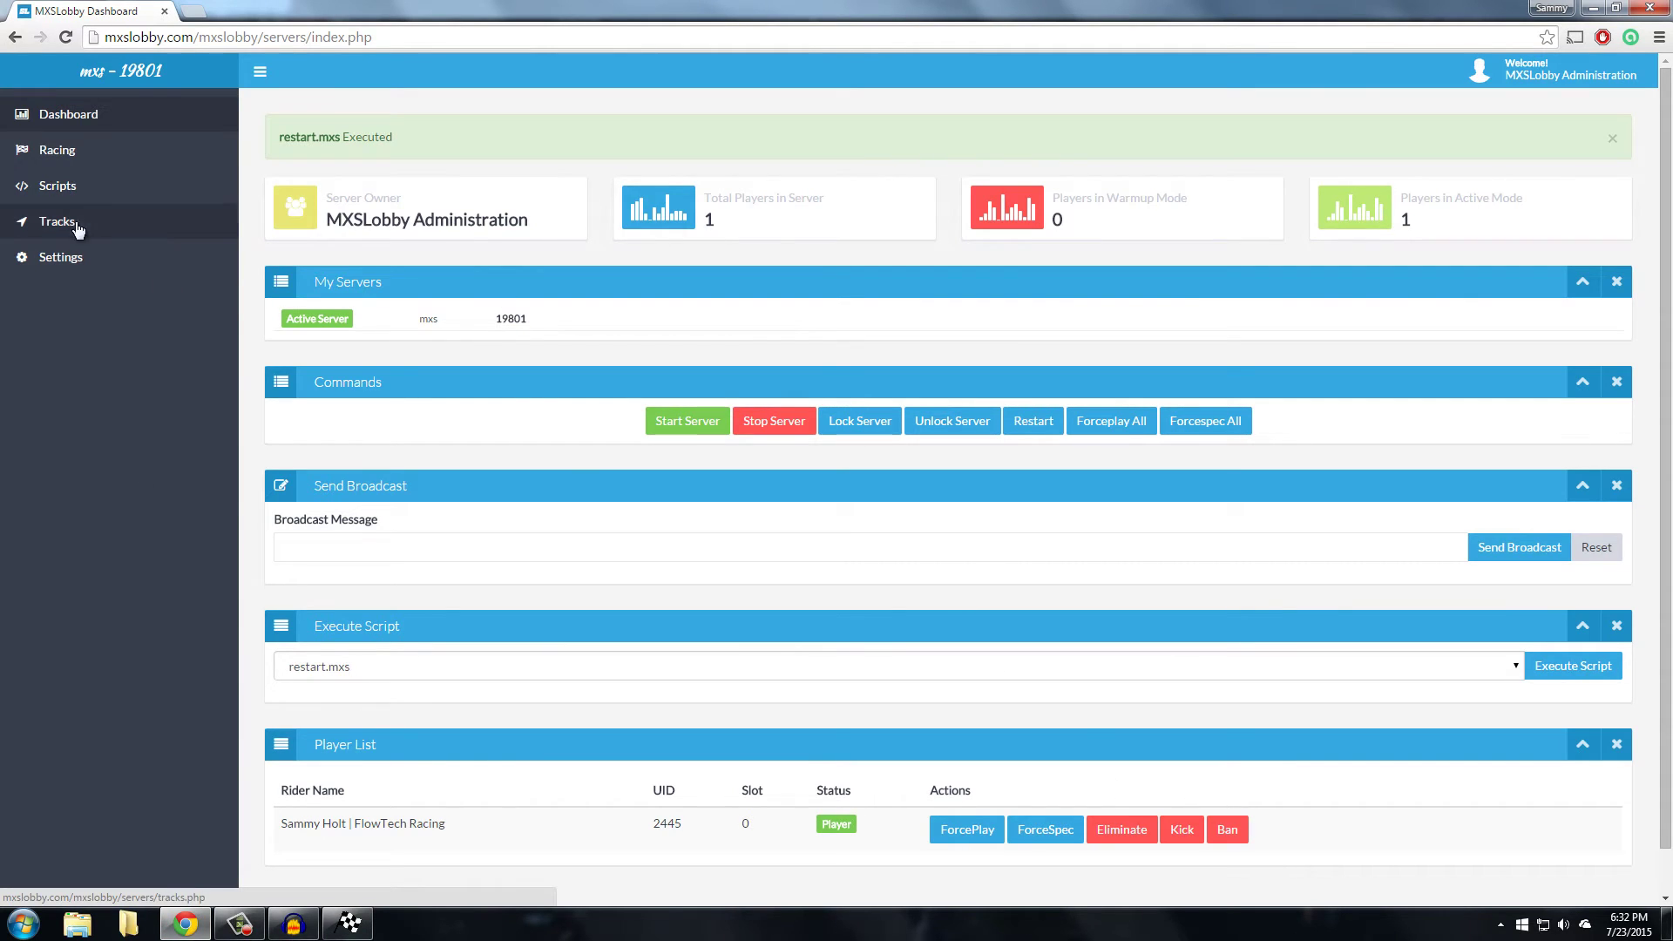
pyautogui.click(70, 192)
pyautogui.click(454, 629)
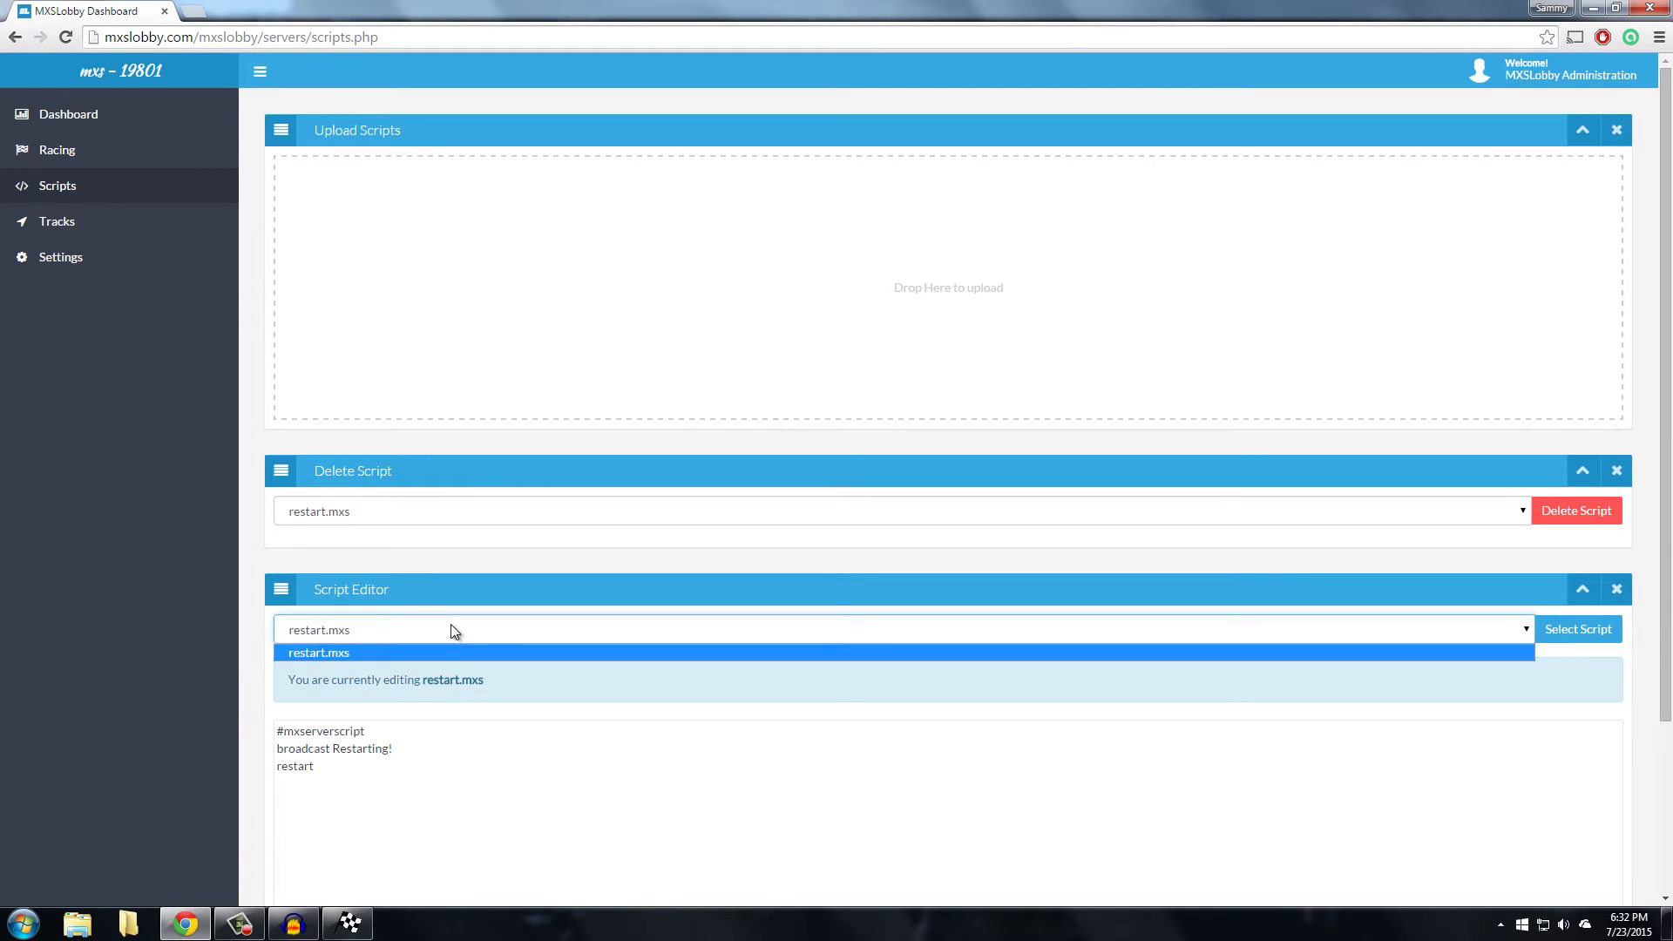
# Delete the restart.mxs script and move on to the Settings page
pyautogui.click(453, 629)
pyautogui.click(1587, 516)
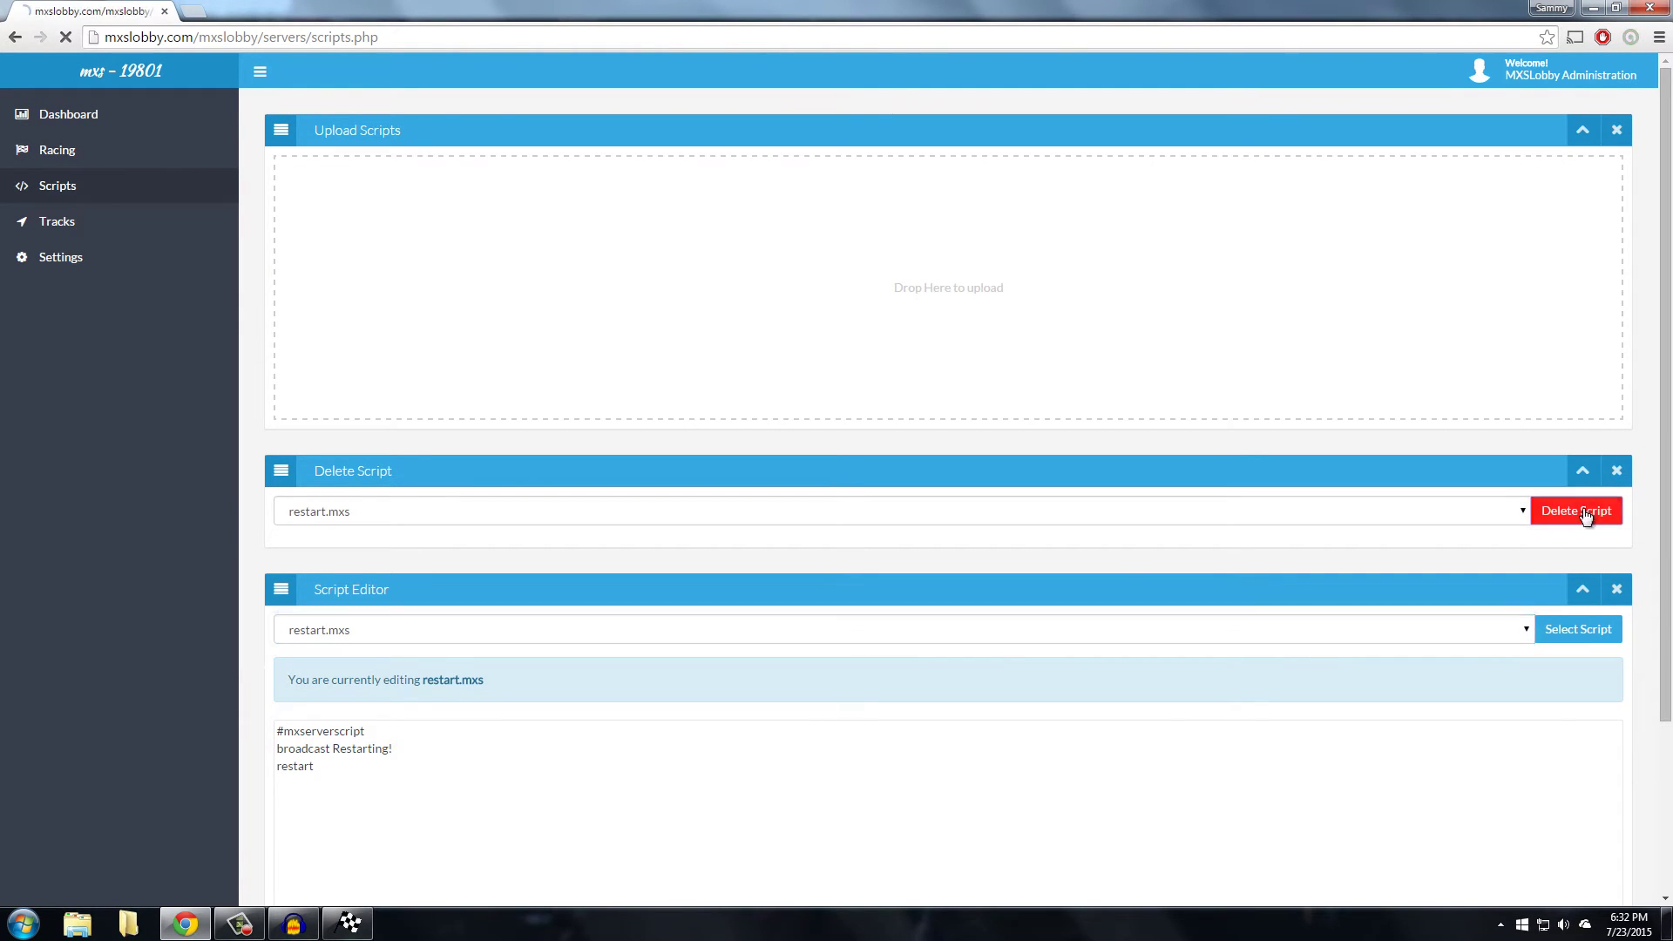
pyautogui.click(78, 258)
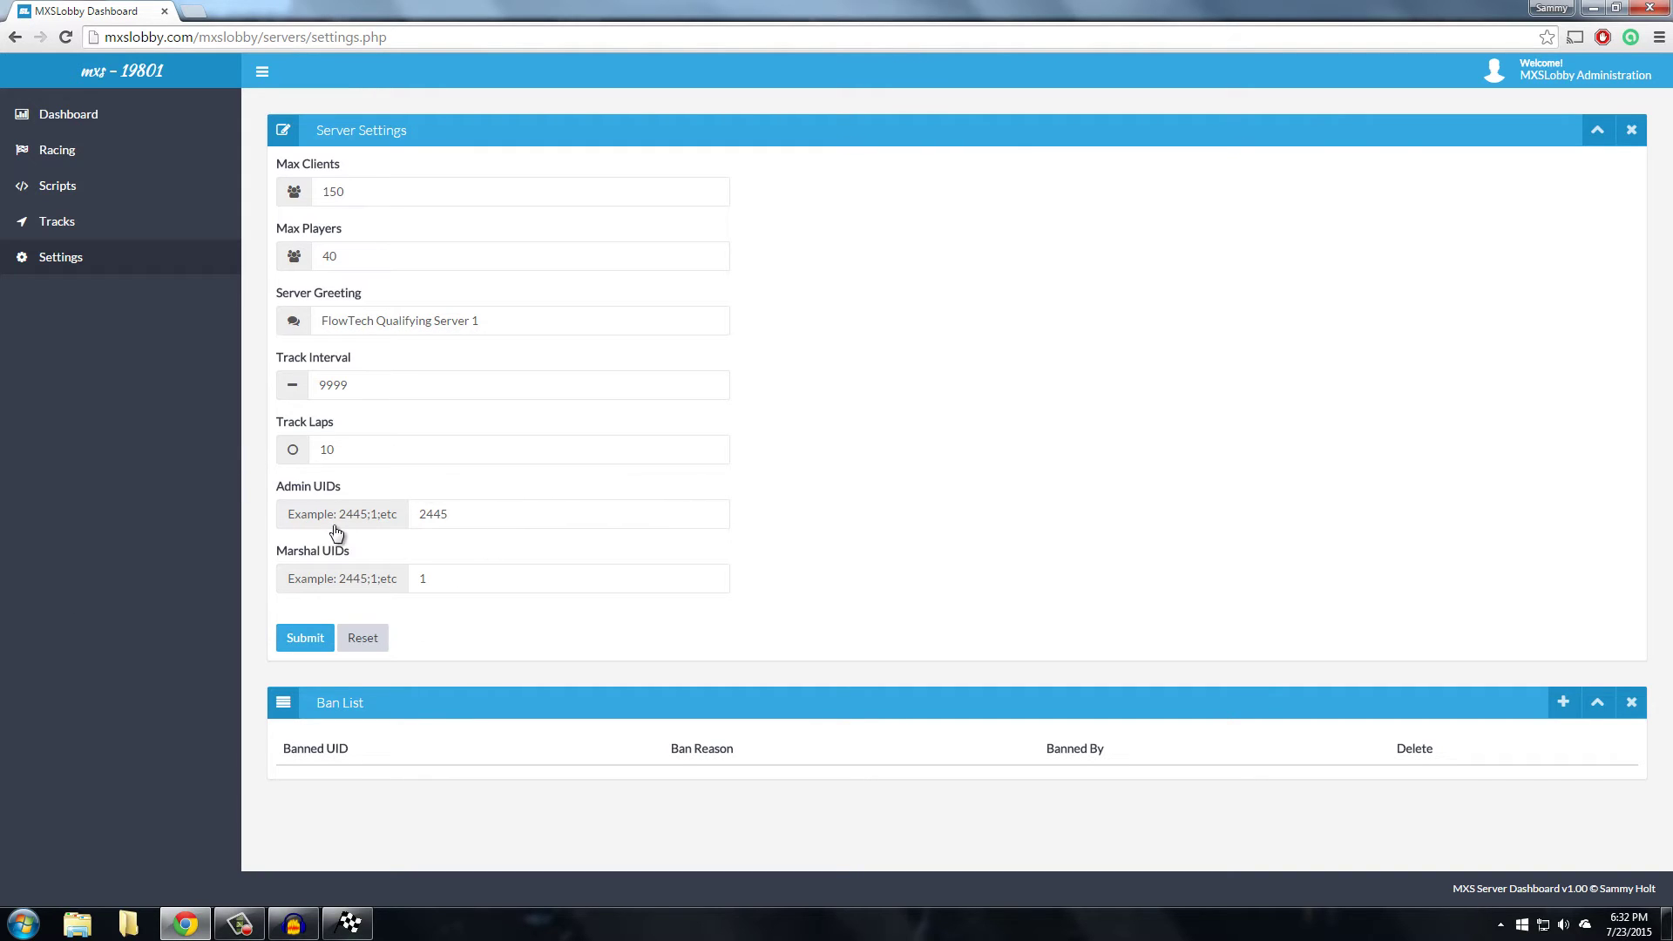
pyautogui.click(478, 514)
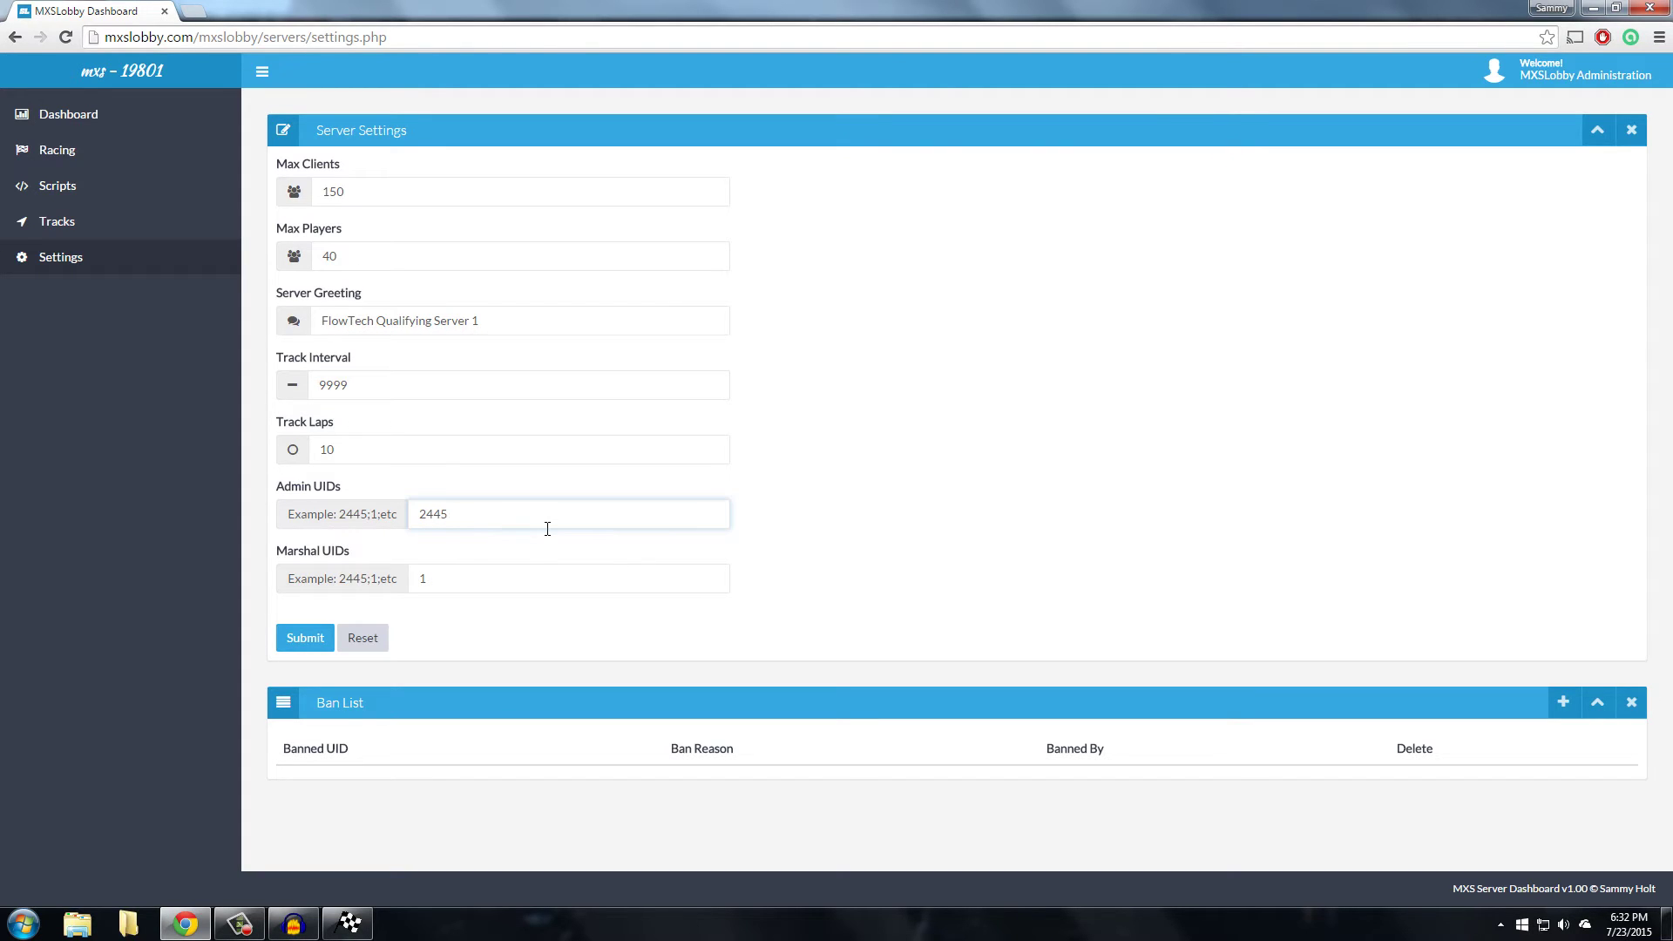
pyautogui.write(';1')
pyautogui.moveTo(618, 514); pyautogui.dragTo(384, 519)
pyautogui.click(513, 528)
pyautogui.write(';314;5165')
pyautogui.press('BackSpace')
pyautogui.press('BackSpace')
pyautogui.press('BackSpace')
pyautogui.press('BackSpace')
pyautogui.press('BackSpace')
pyautogui.press('BackSpace')
pyautogui.press('BackSpace')
pyautogui.press('BackSpace')
pyautogui.press('BackSpace')
pyautogui.press('BackSpace')
pyautogui.press('BackSpace')
pyautogui.press('BackSpace')
pyautogui.click(471, 577)
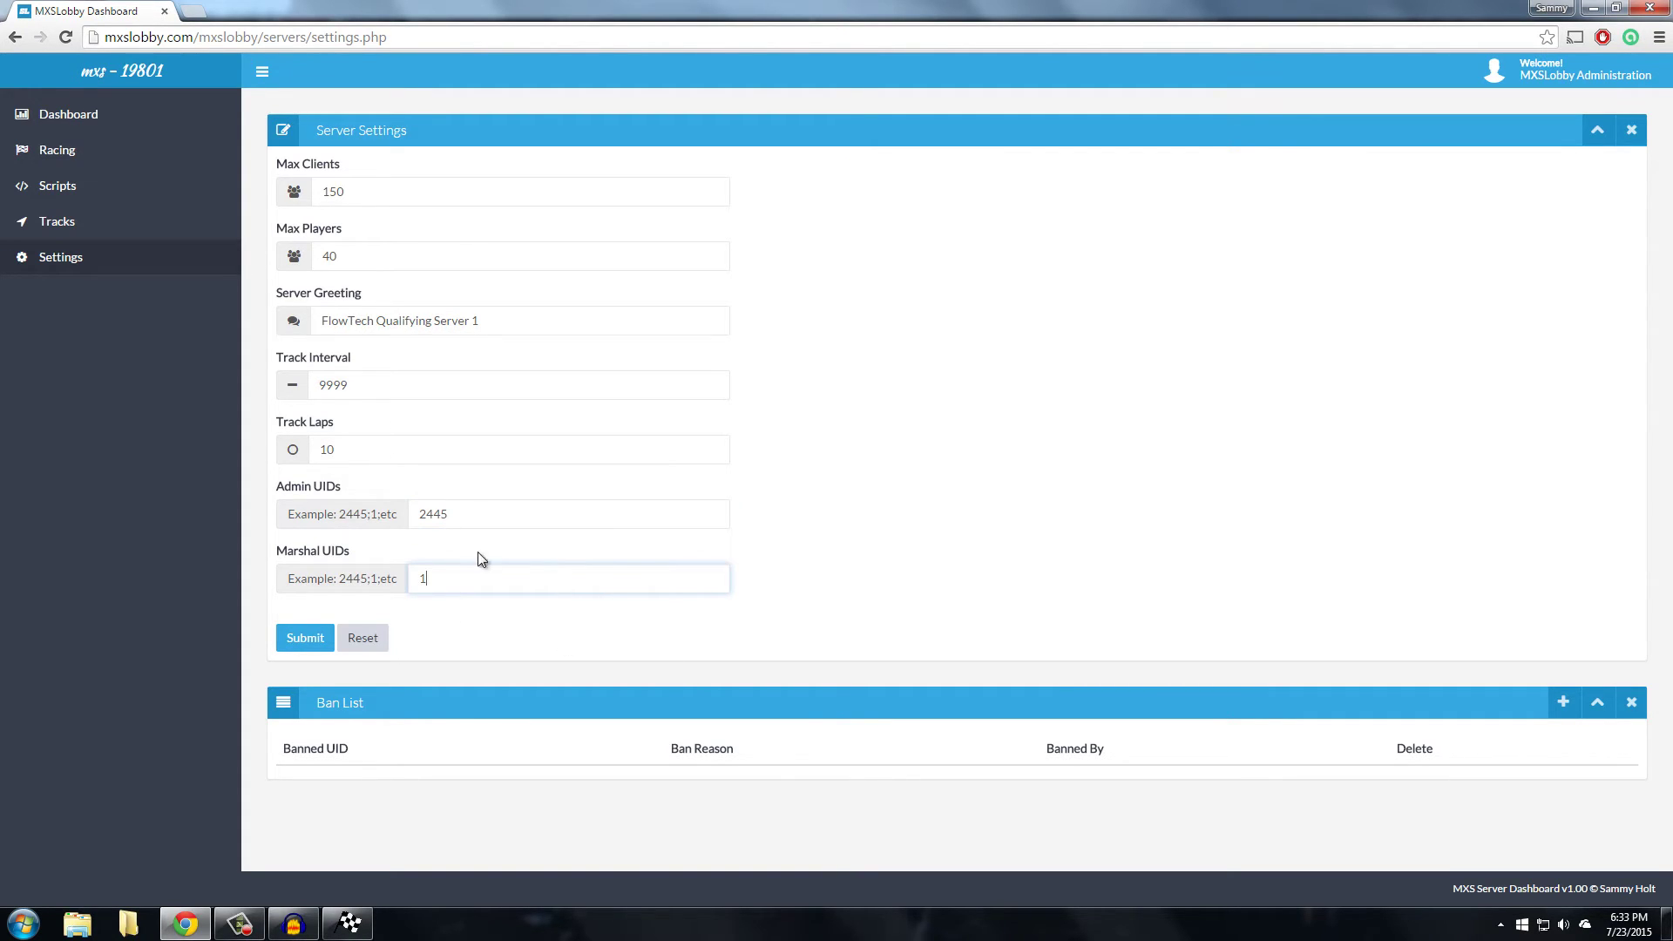
pyautogui.doubleClick(443, 514)
pyautogui.click(493, 571)
pyautogui.write(';5315;141')
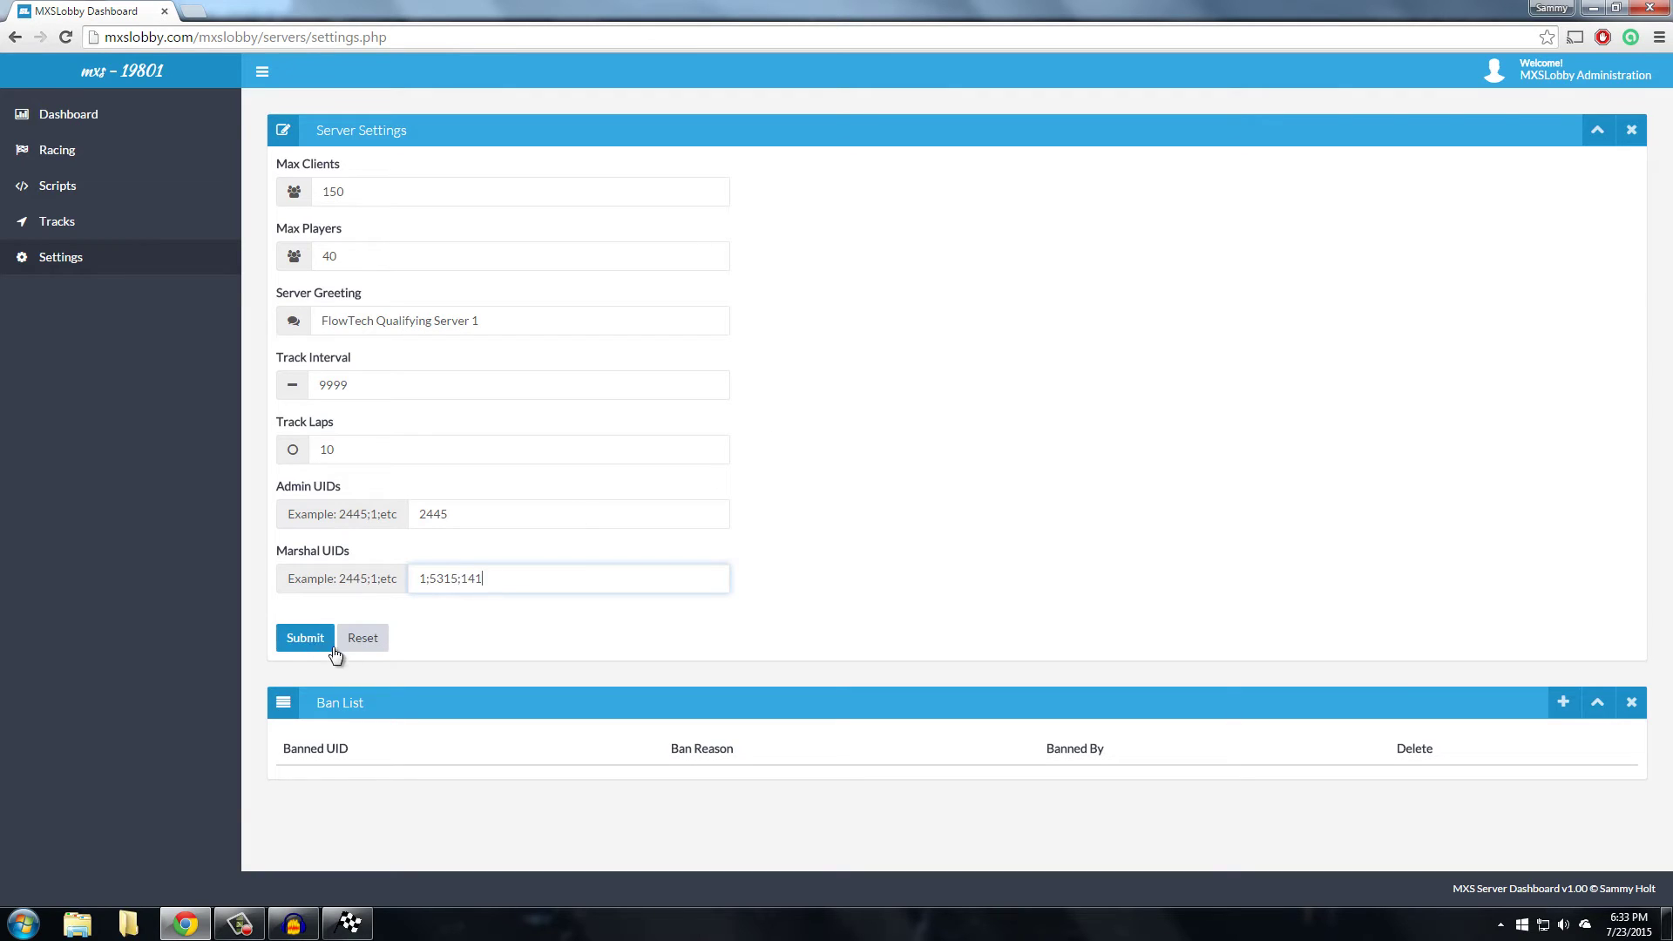
pyautogui.click(364, 643)
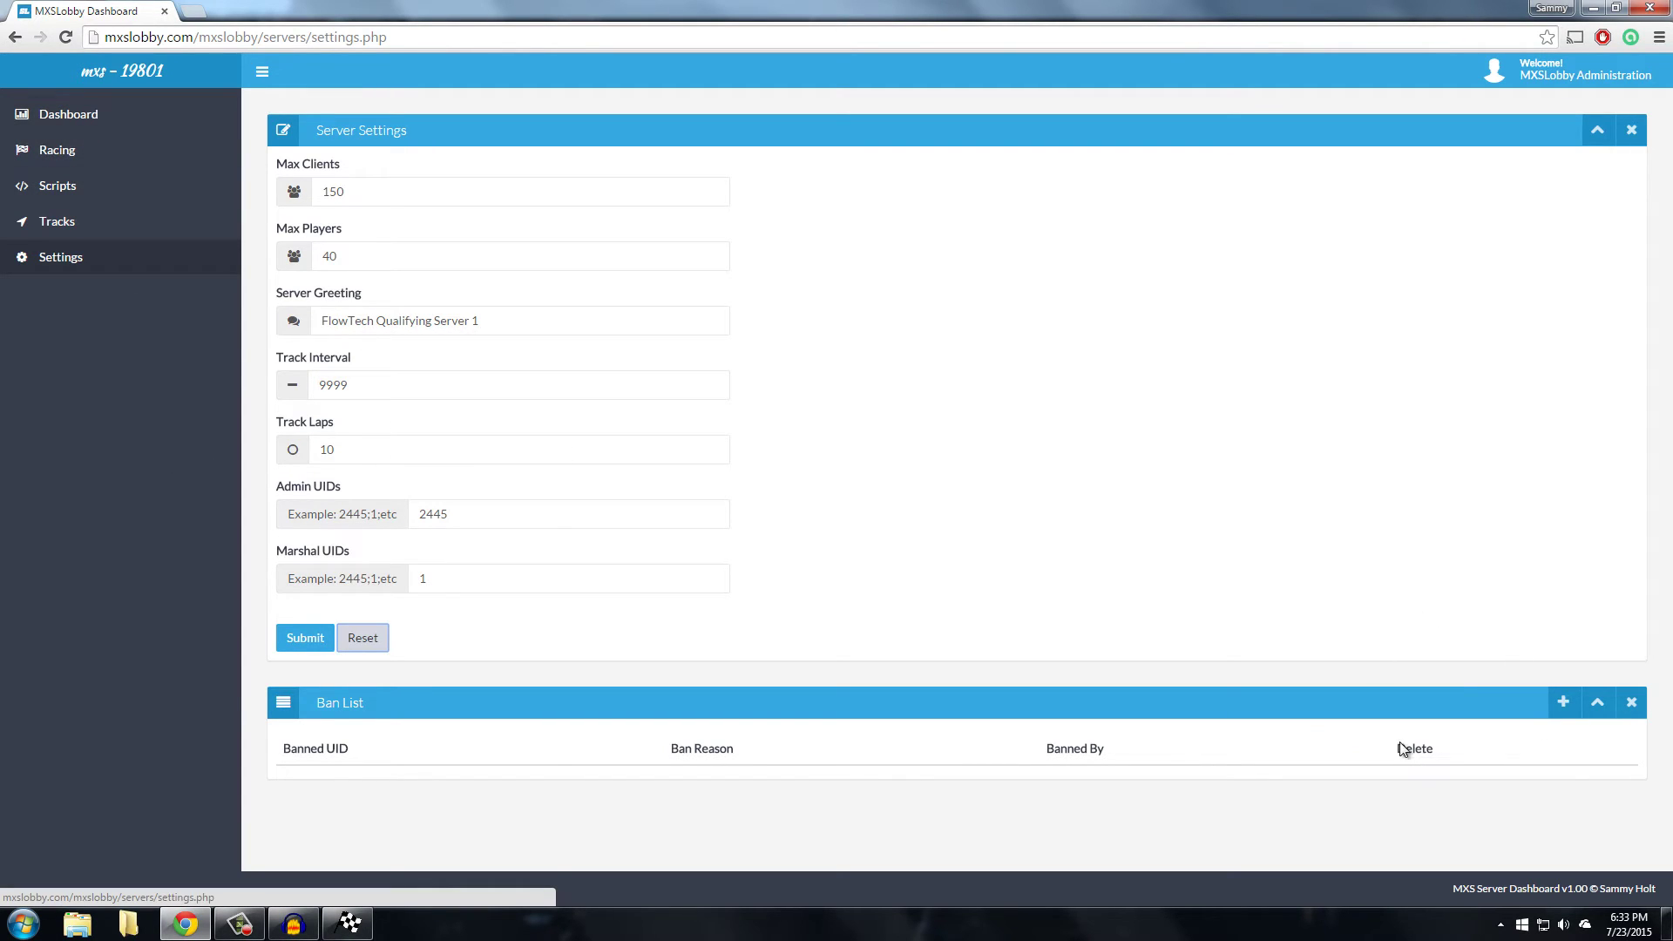
# Add a permanent Ban List entry for UID 2445 with reason 'Testing bans.'
pyautogui.click(87, 119)
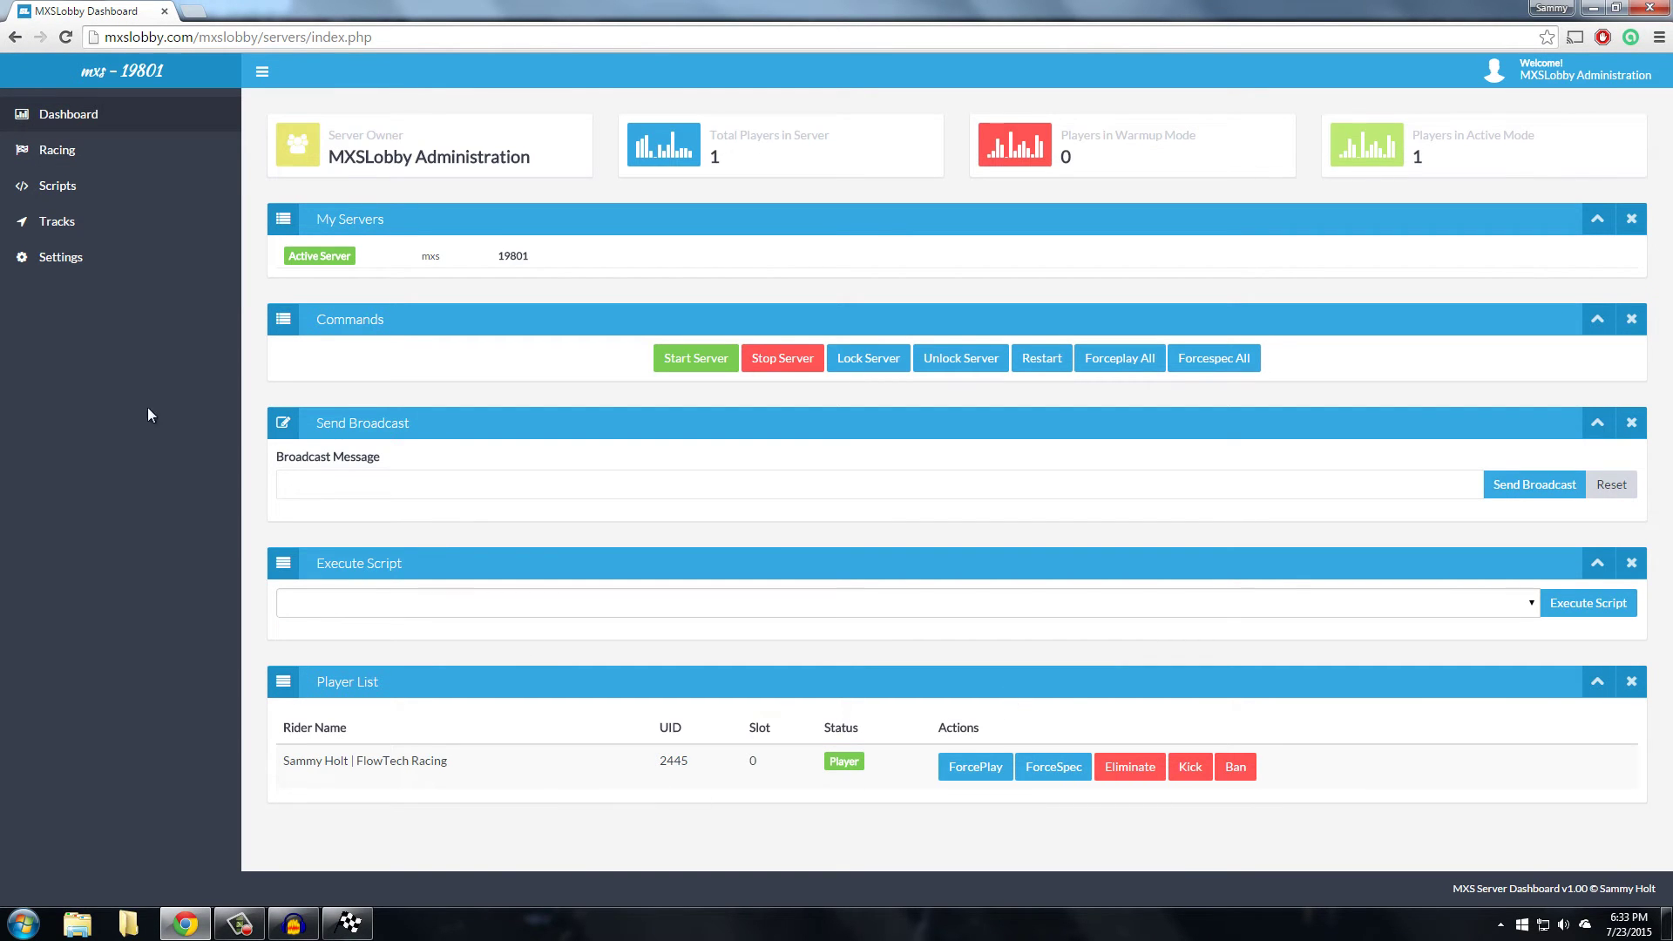
pyautogui.click(52, 259)
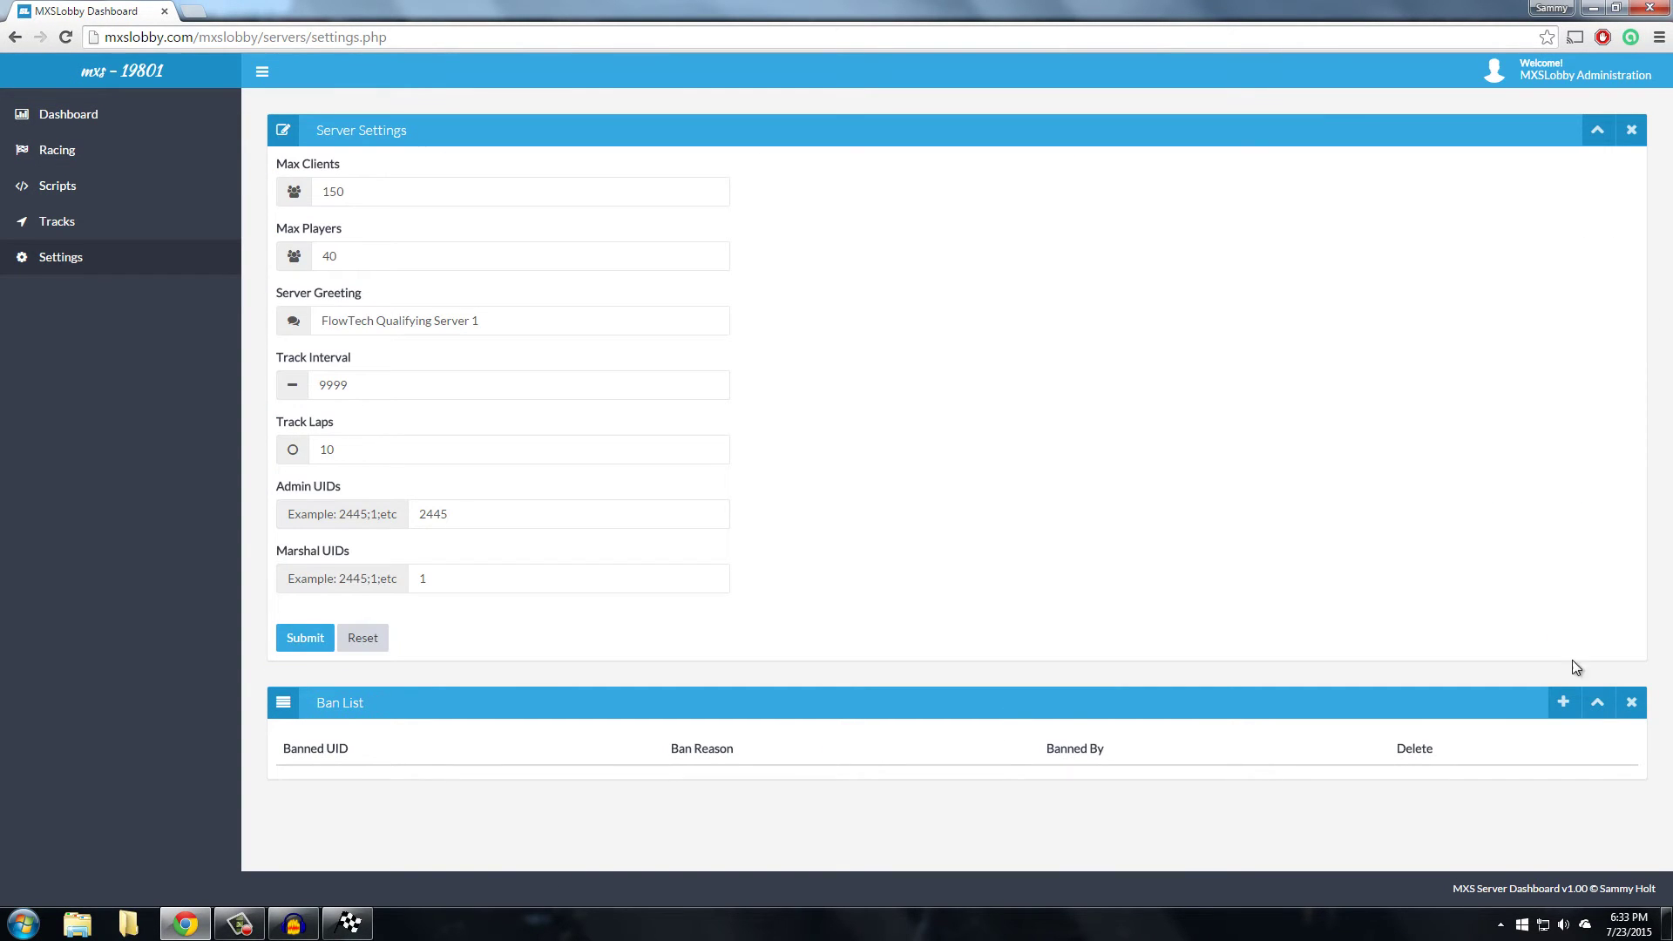
pyautogui.click(1565, 703)
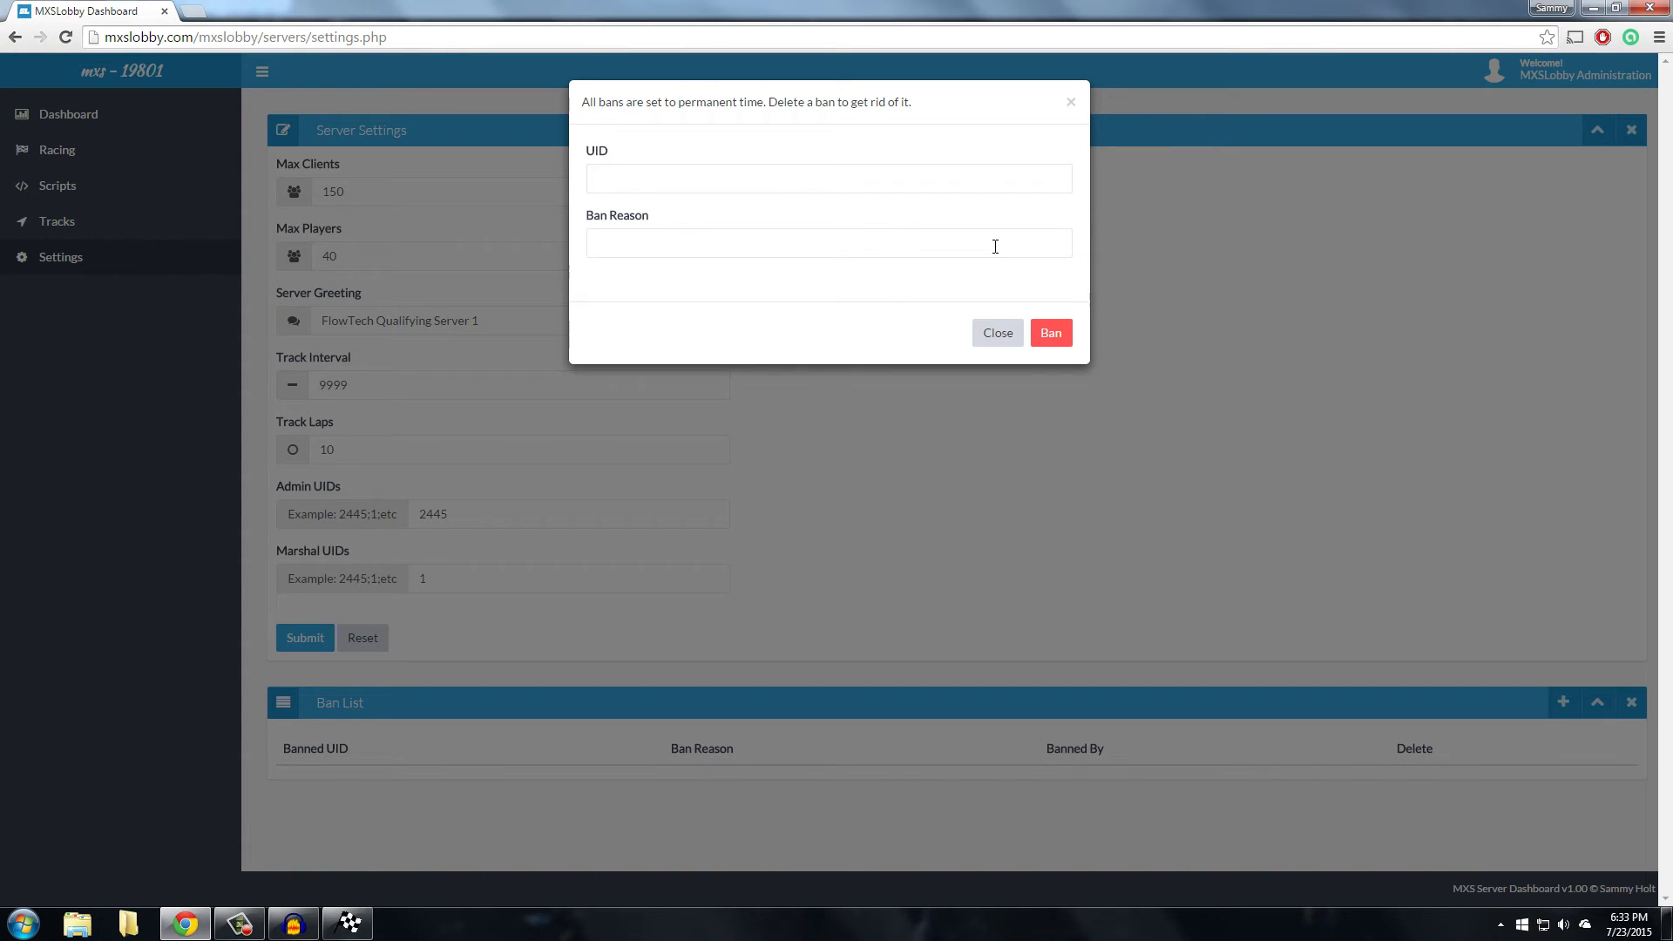
pyautogui.click(817, 180)
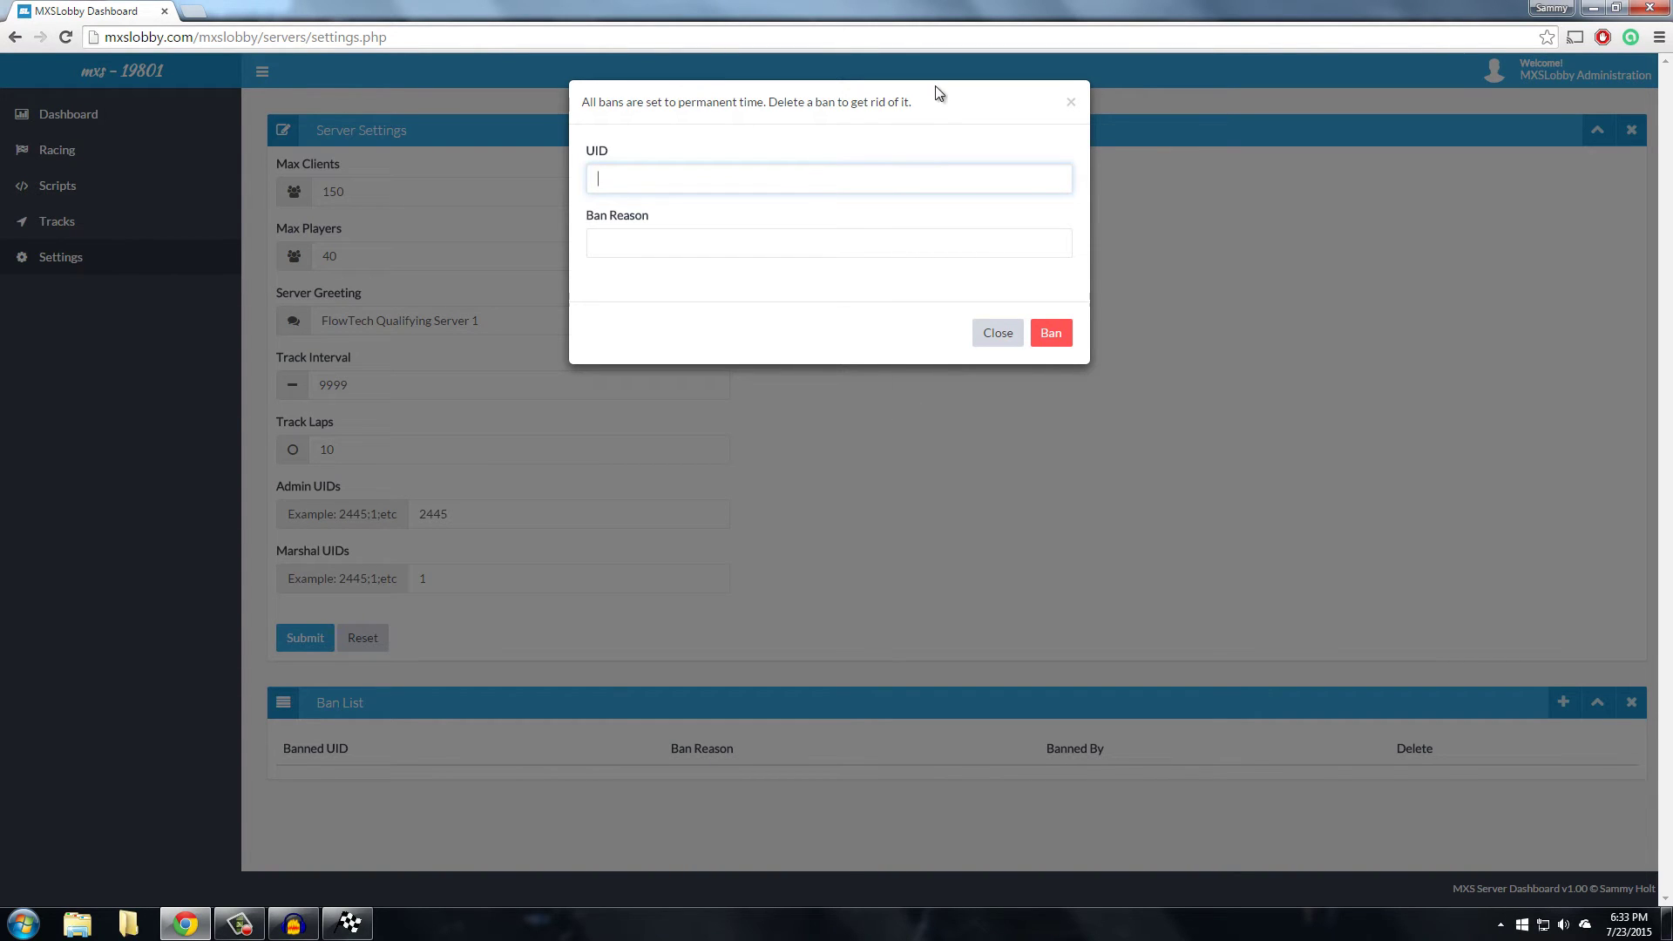
pyautogui.moveTo(938, 93); pyautogui.dragTo(568, 116)
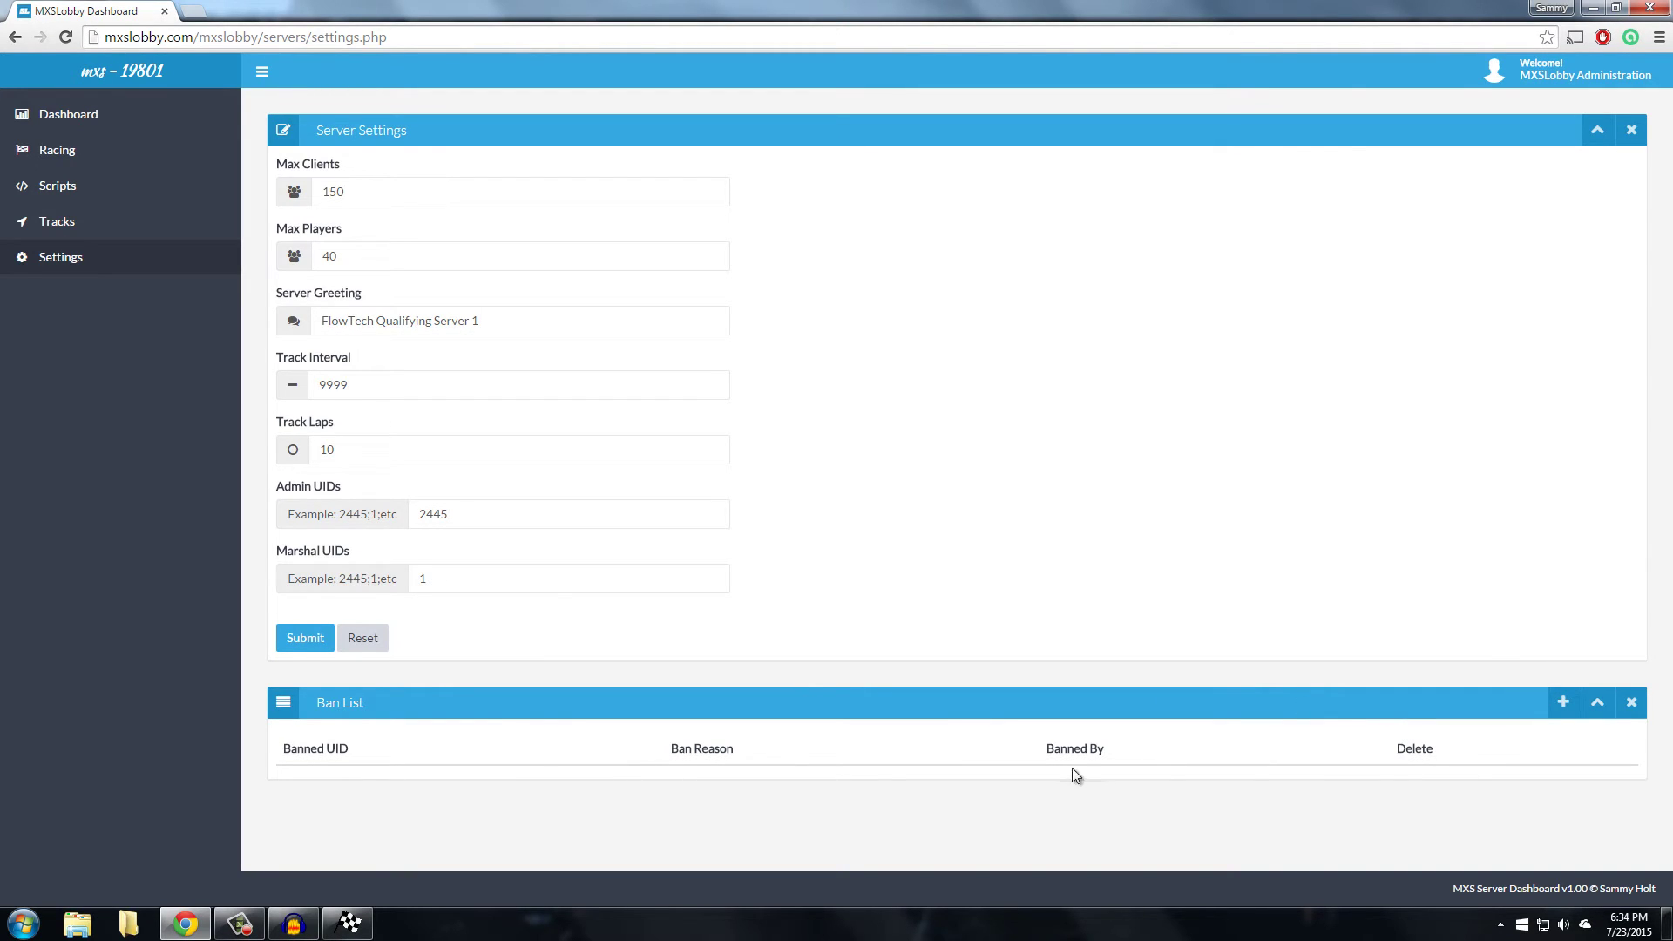
pyautogui.click(1563, 703)
pyautogui.click(668, 183)
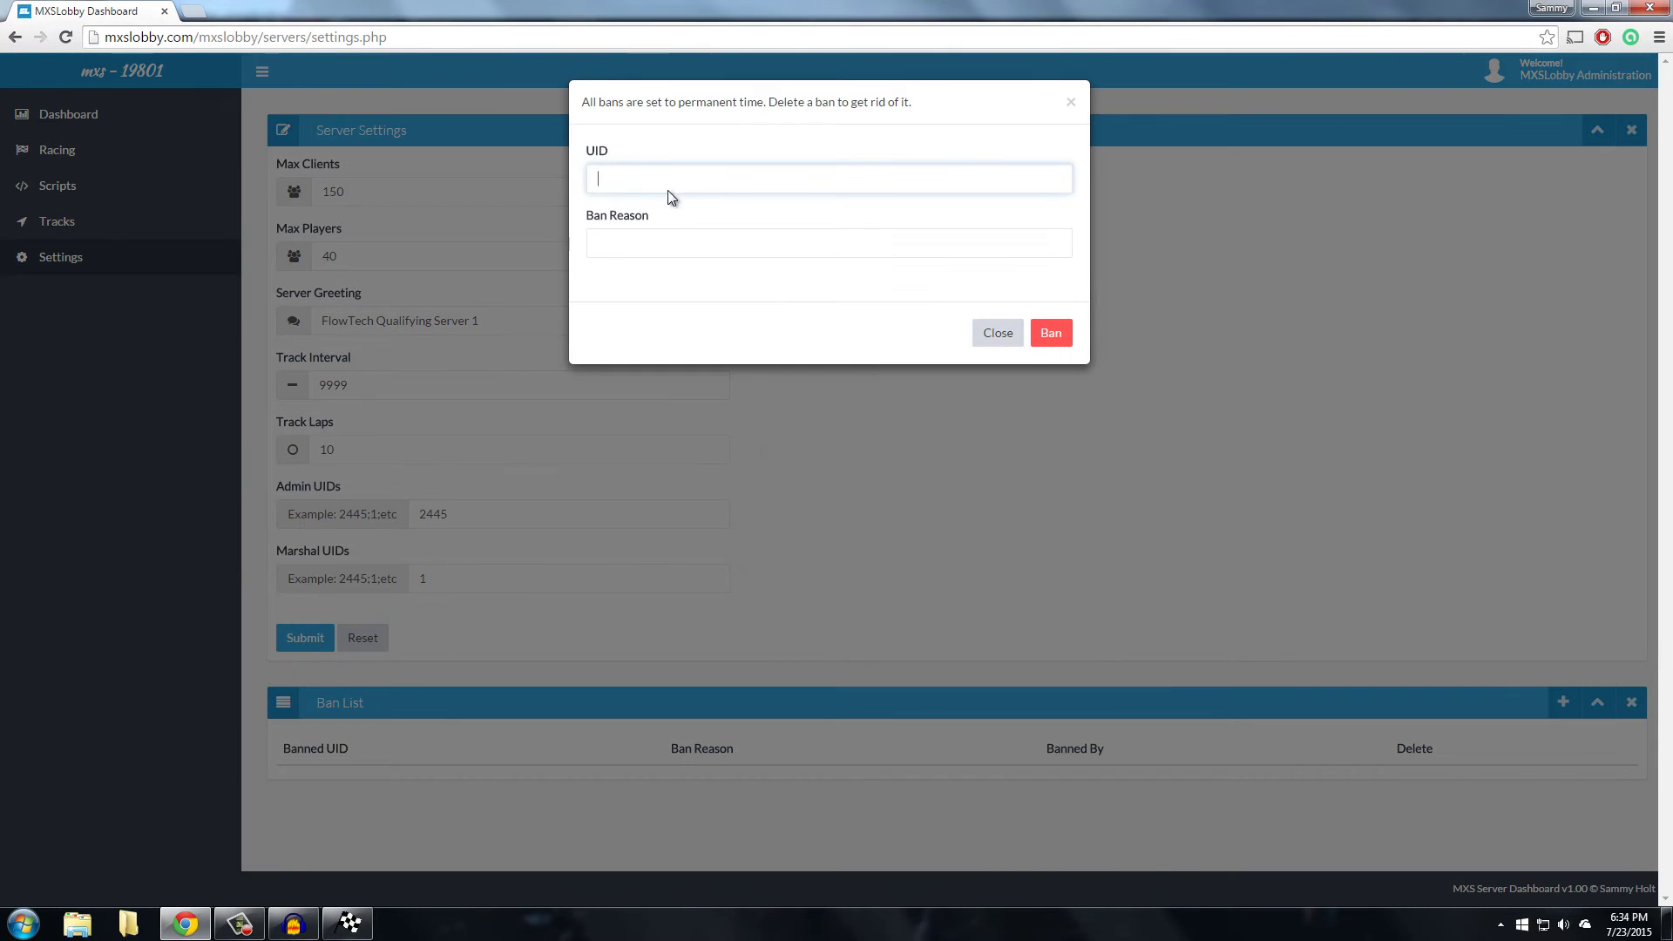
pyautogui.write('2445')
pyautogui.press('Tab')
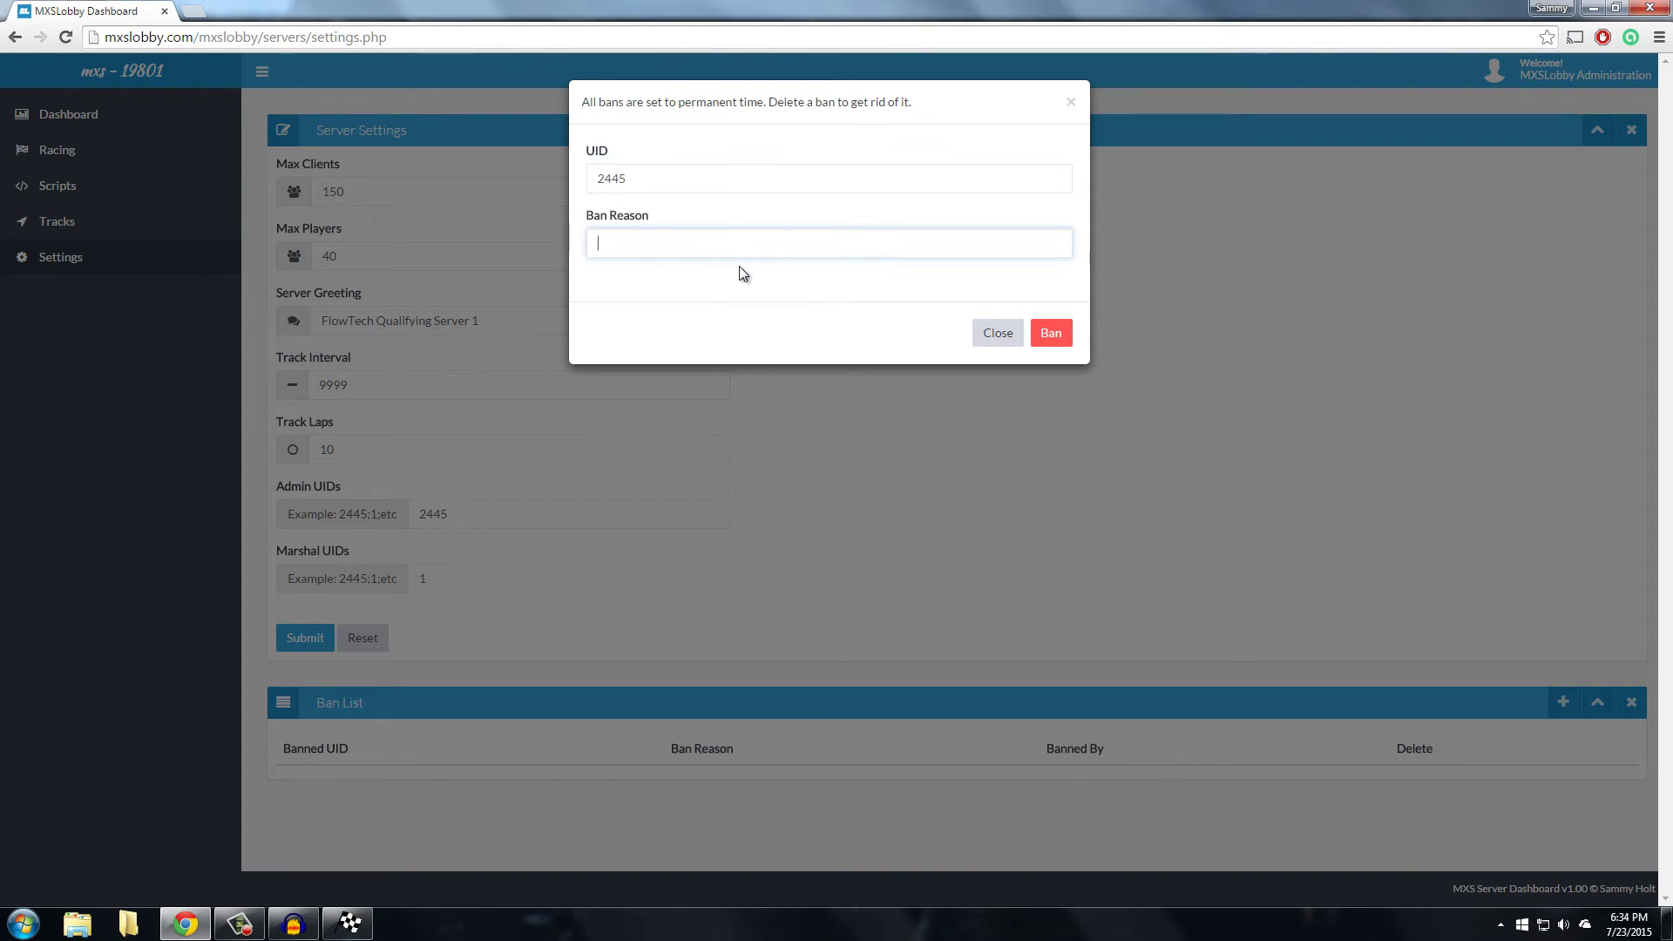
pyautogui.write('Testing bans.')
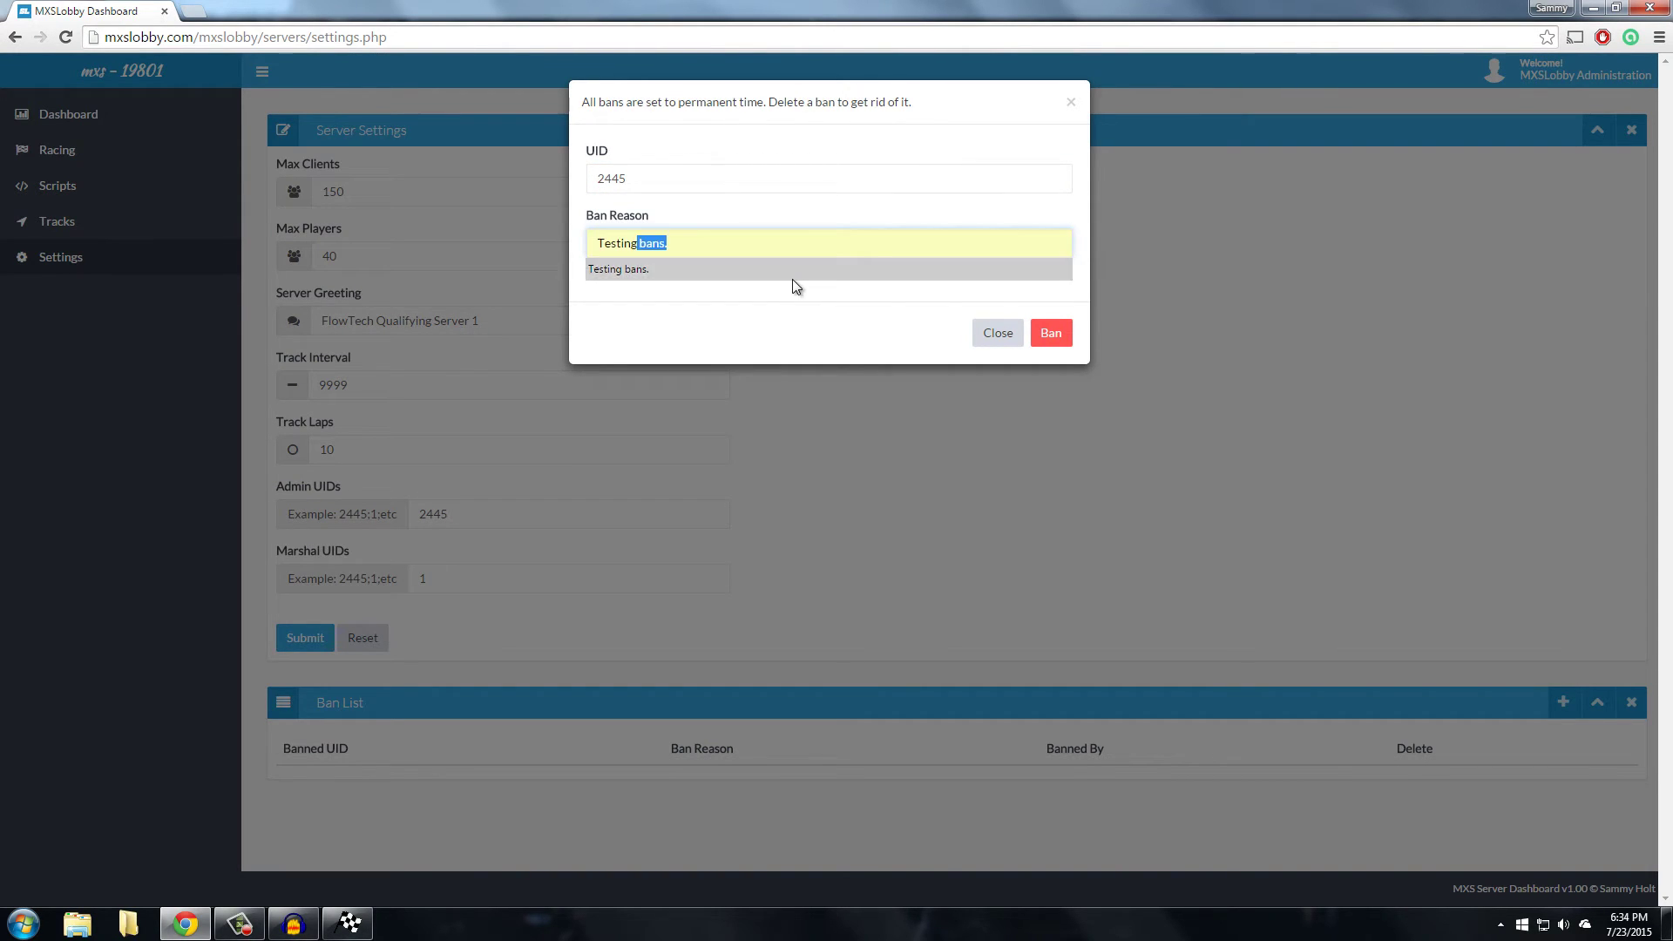
pyautogui.click(793, 278)
pyautogui.click(1051, 333)
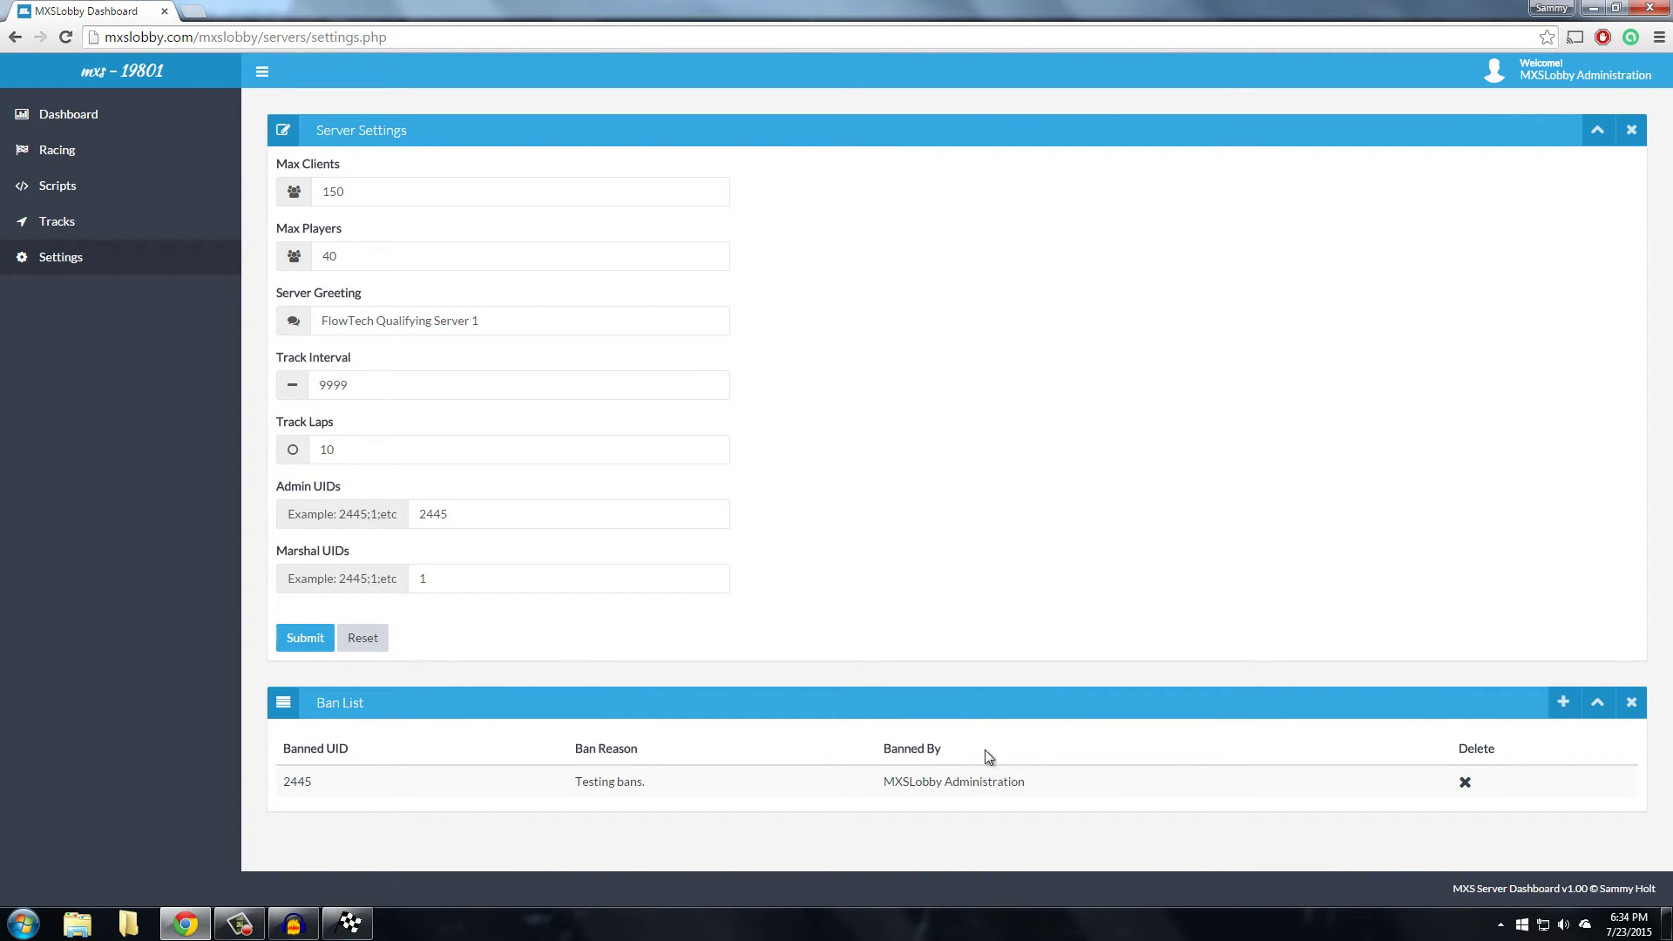
# Ban the connected rider from the Dashboard player list and check it in-game
pyautogui.hotkey('alt', 'Tab')
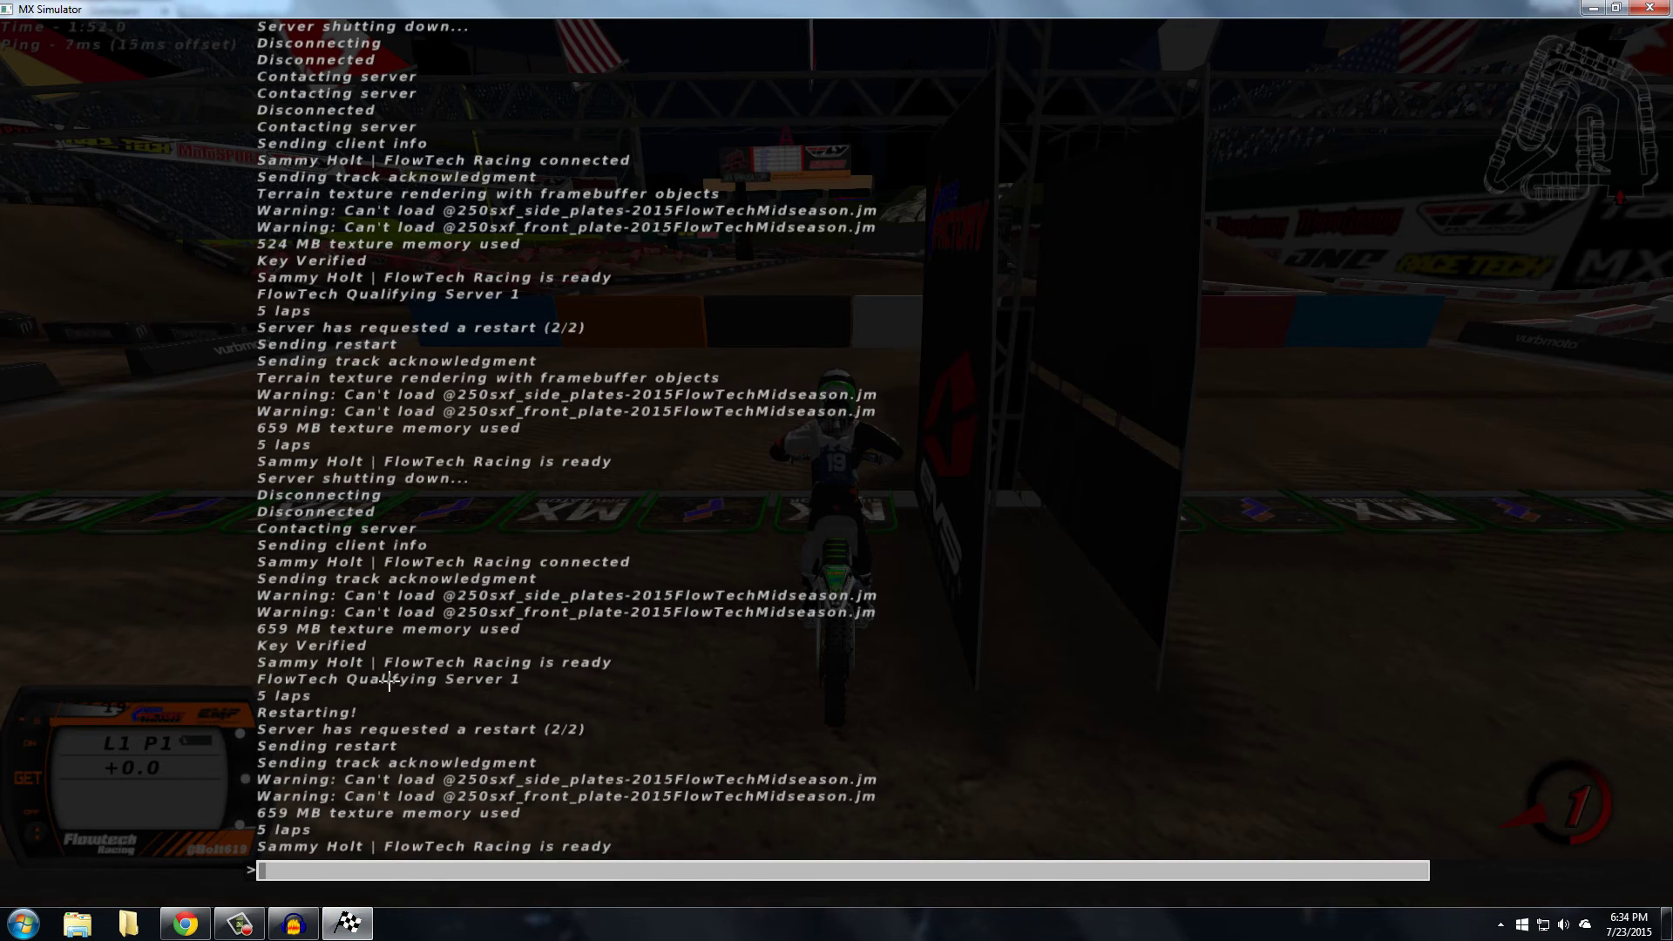
pyautogui.hotkey('alt', 'Tab')
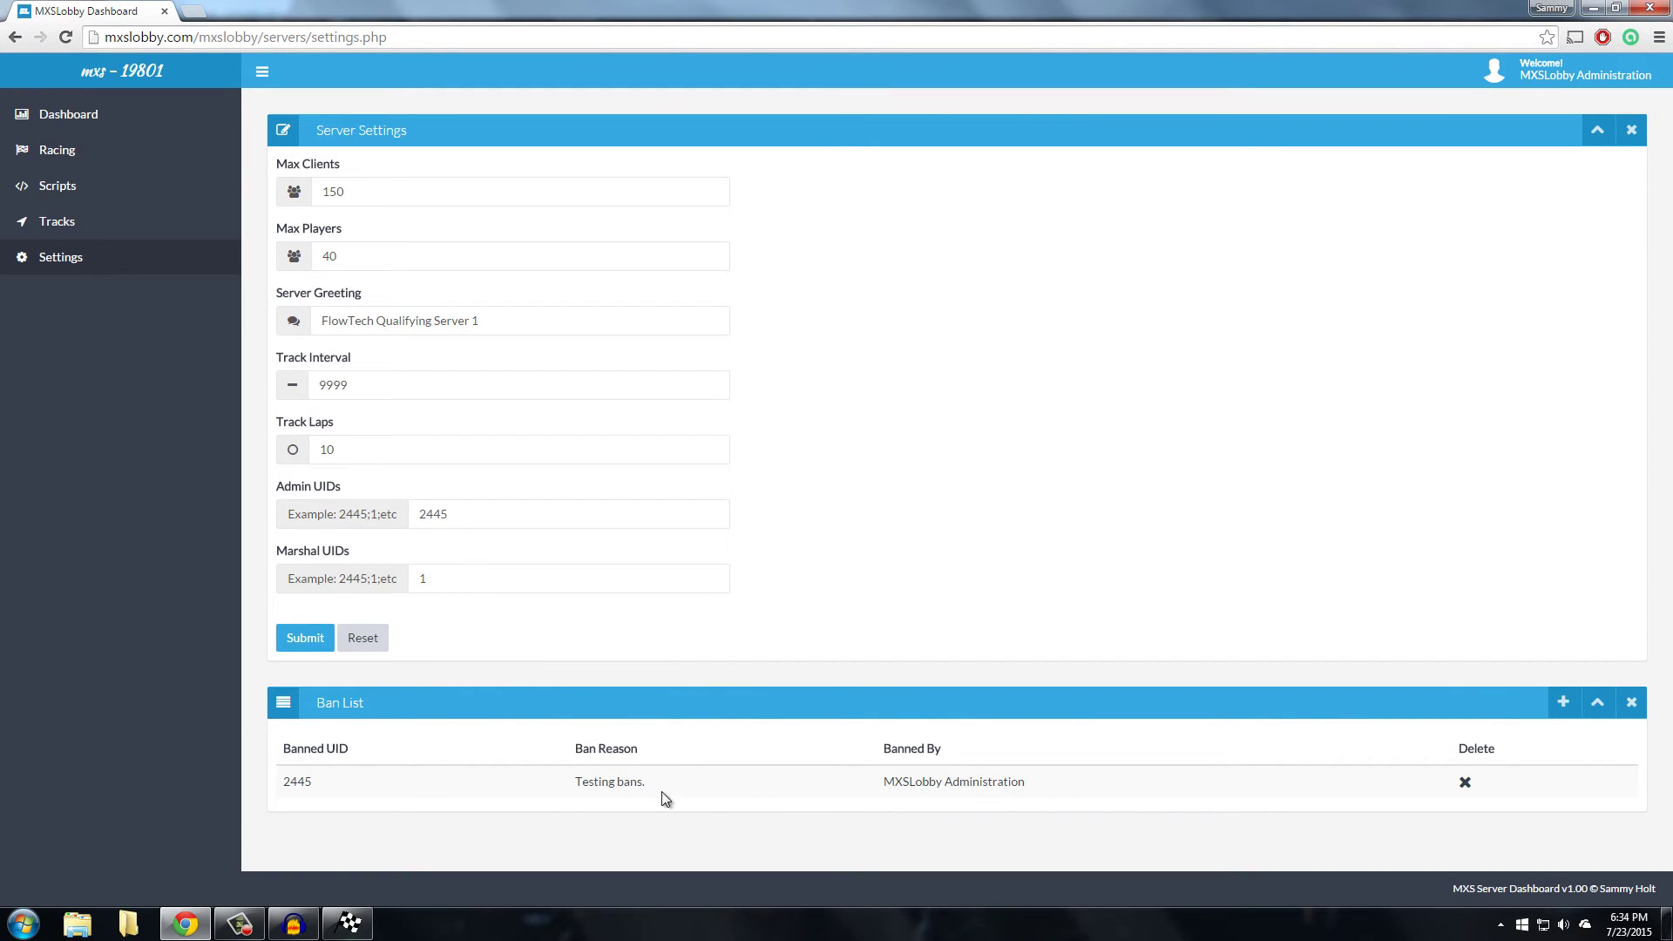
pyautogui.moveTo(661, 791); pyautogui.dragTo(573, 767)
pyautogui.click(803, 748)
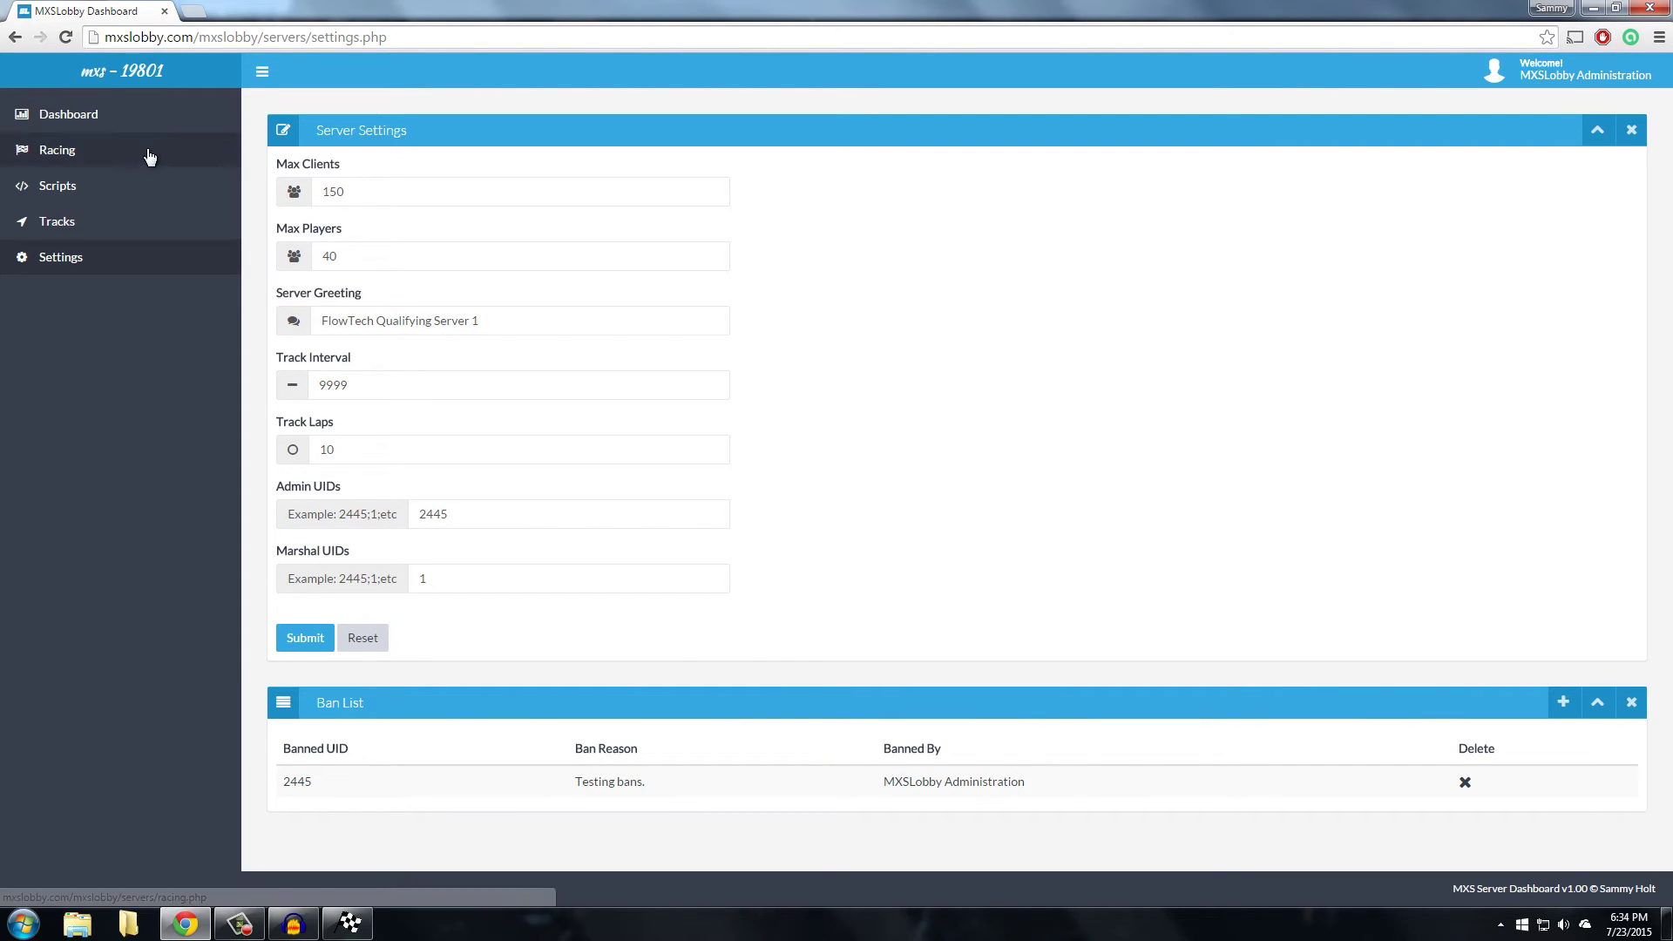
pyautogui.click(95, 118)
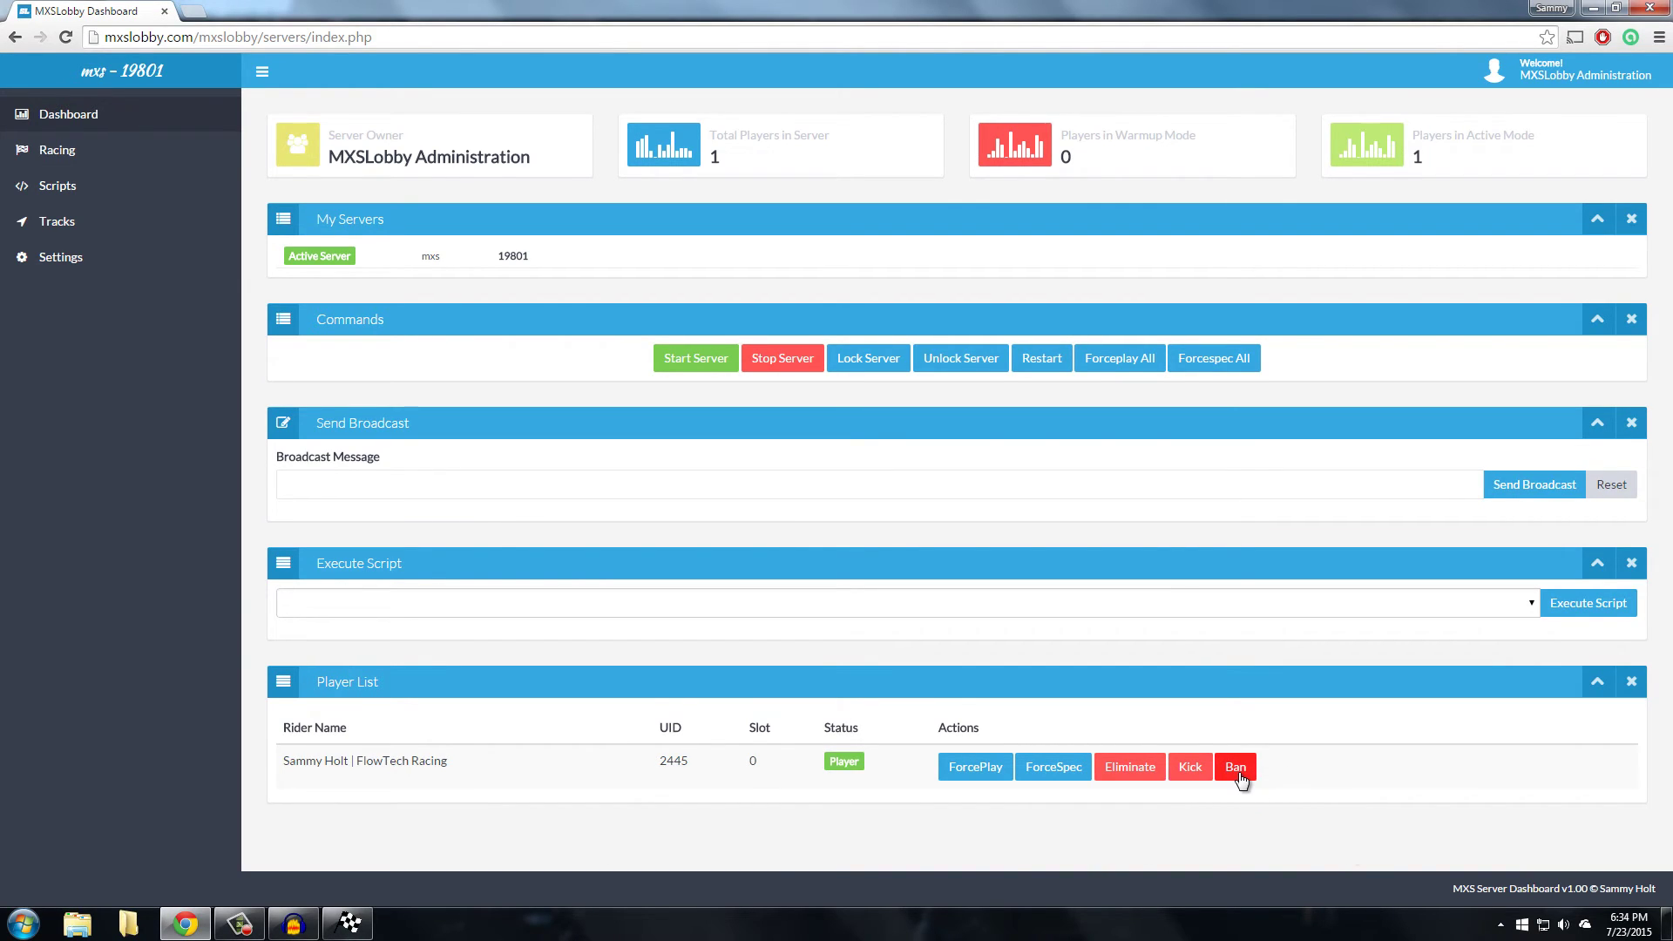
pyautogui.click(1238, 772)
pyautogui.click(348, 924)
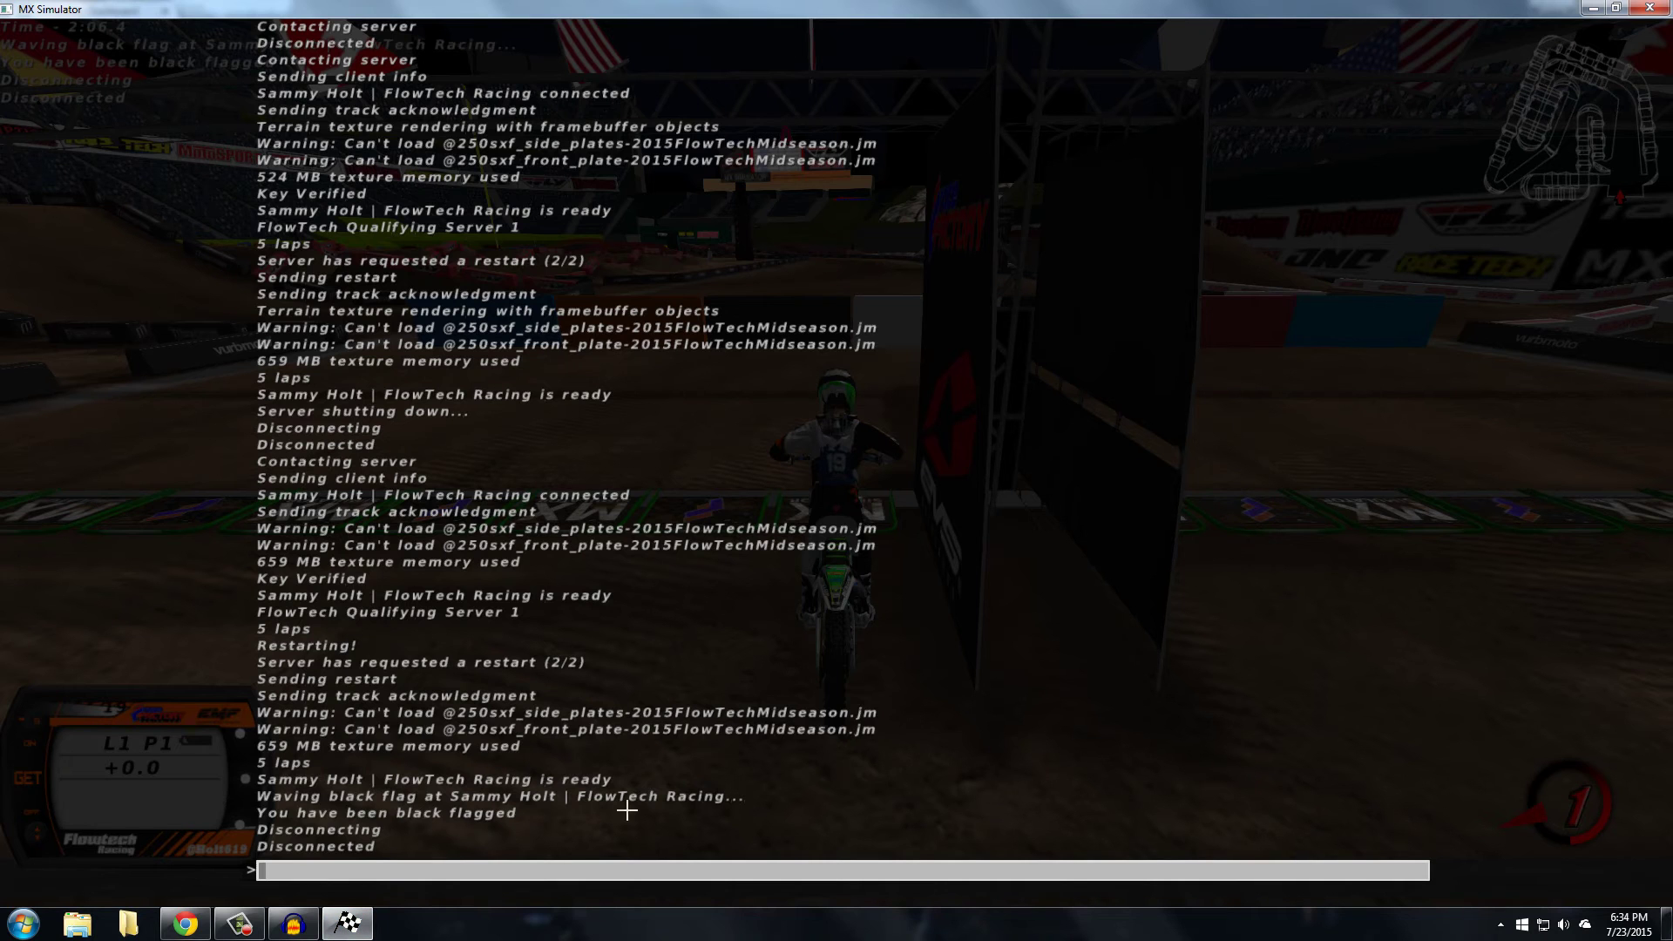
pyautogui.hotkey('alt', 'Tab')
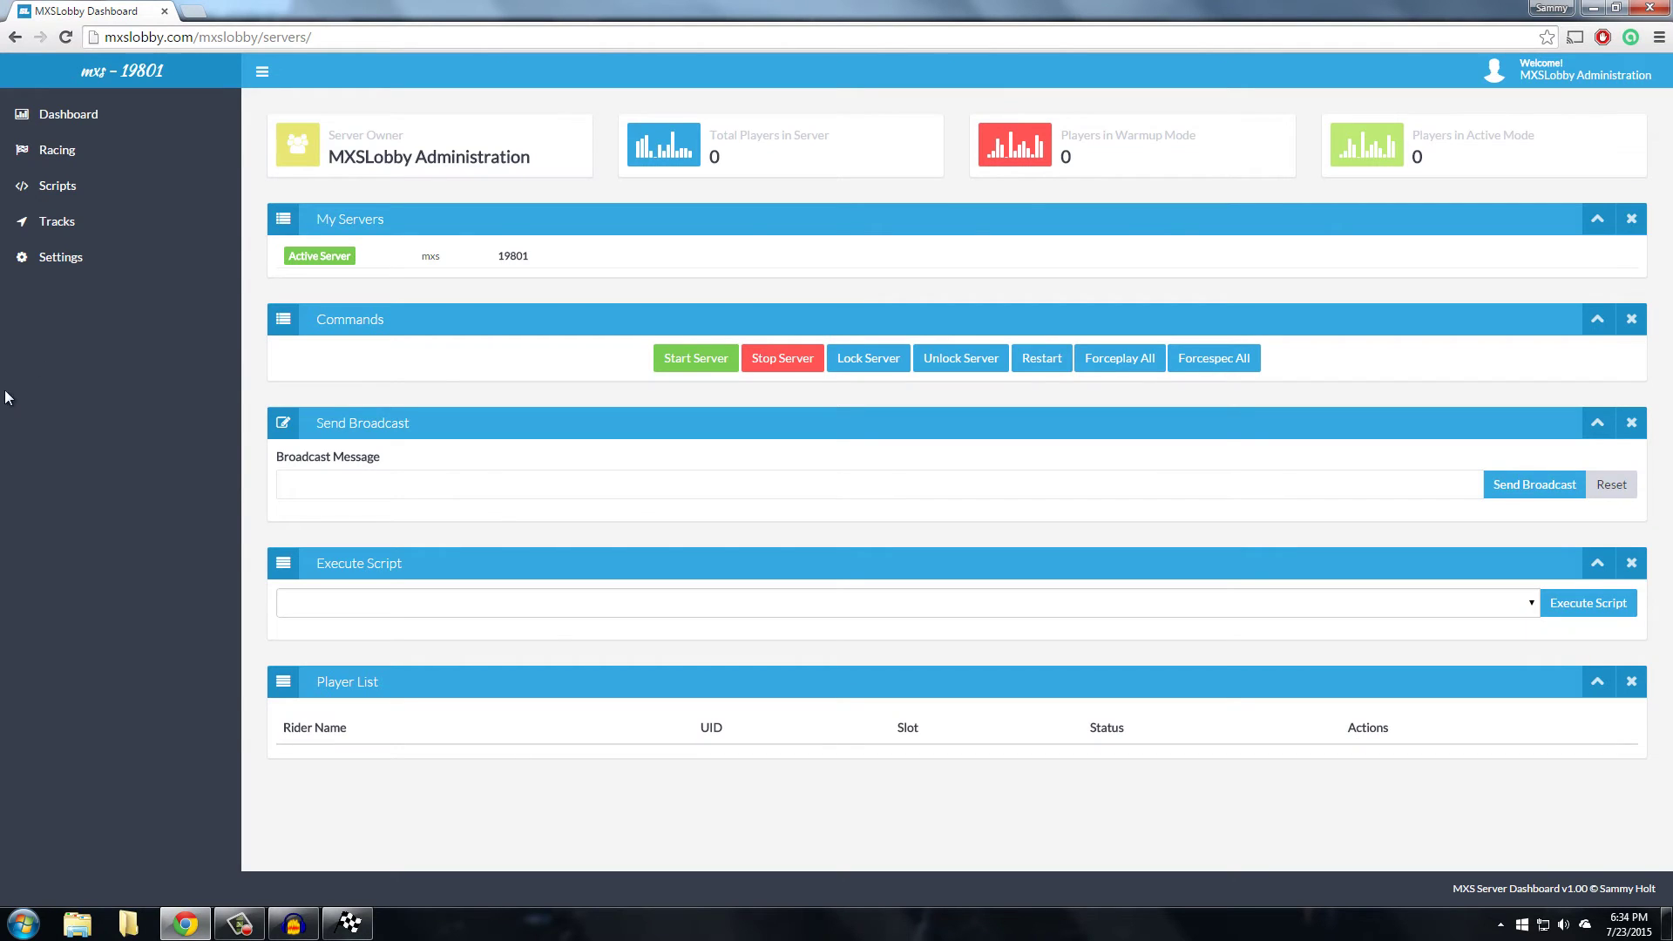
# Remove the 'Banned from Console' entry from the Ban List in Settings
pyautogui.click(57, 257)
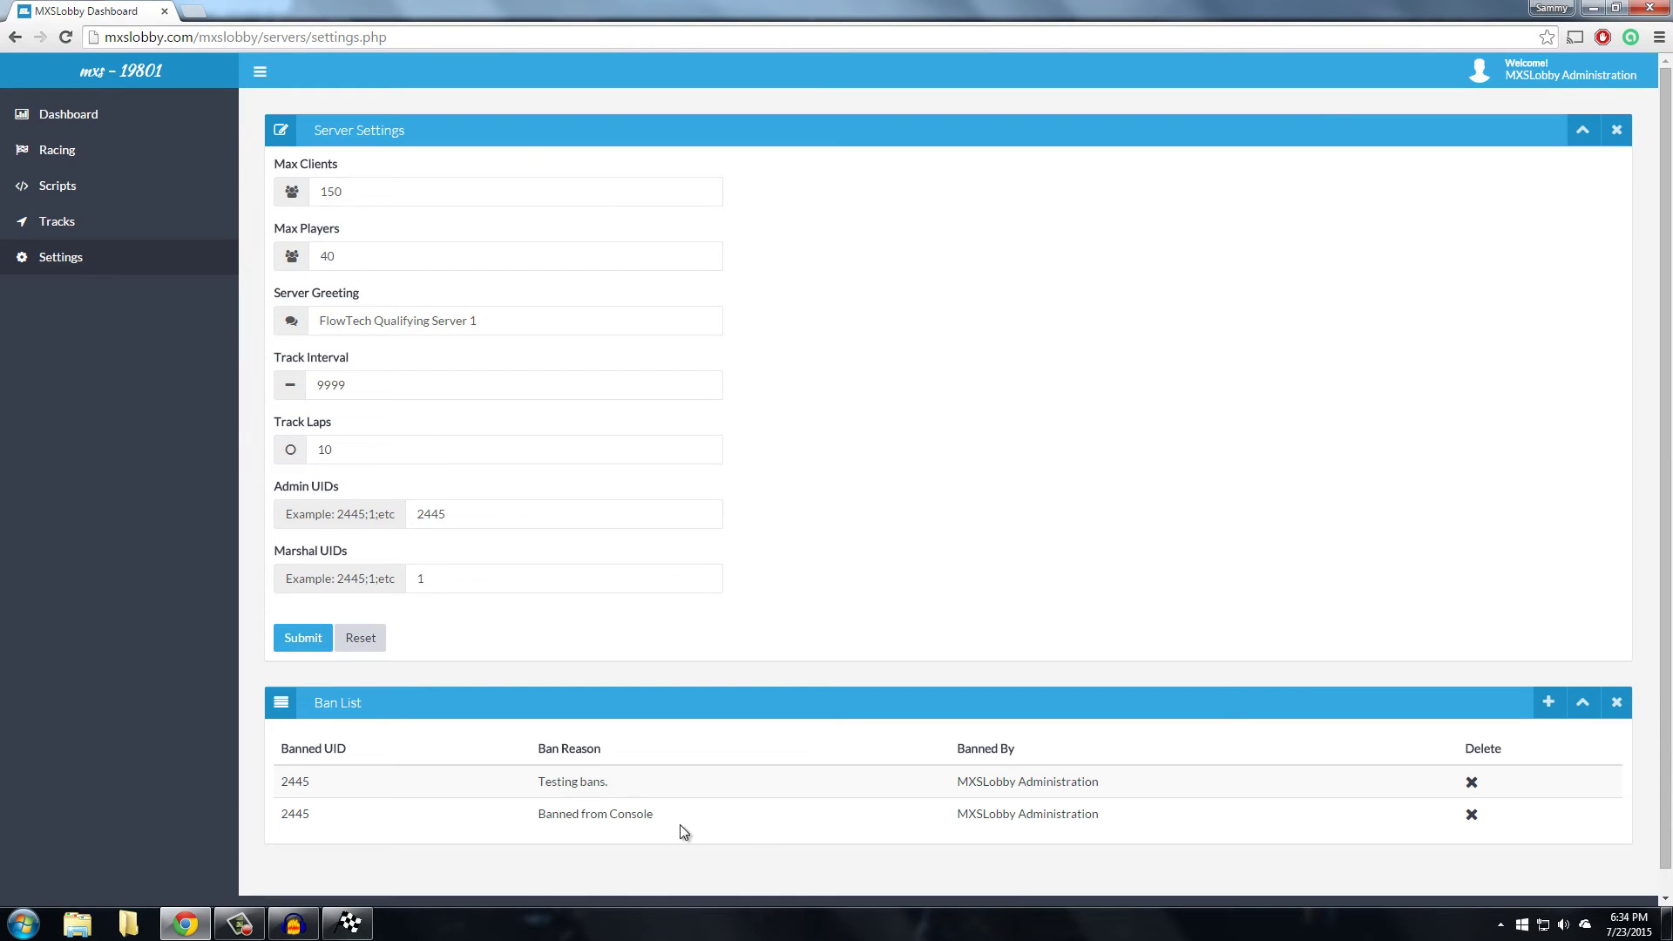
pyautogui.click(105, 114)
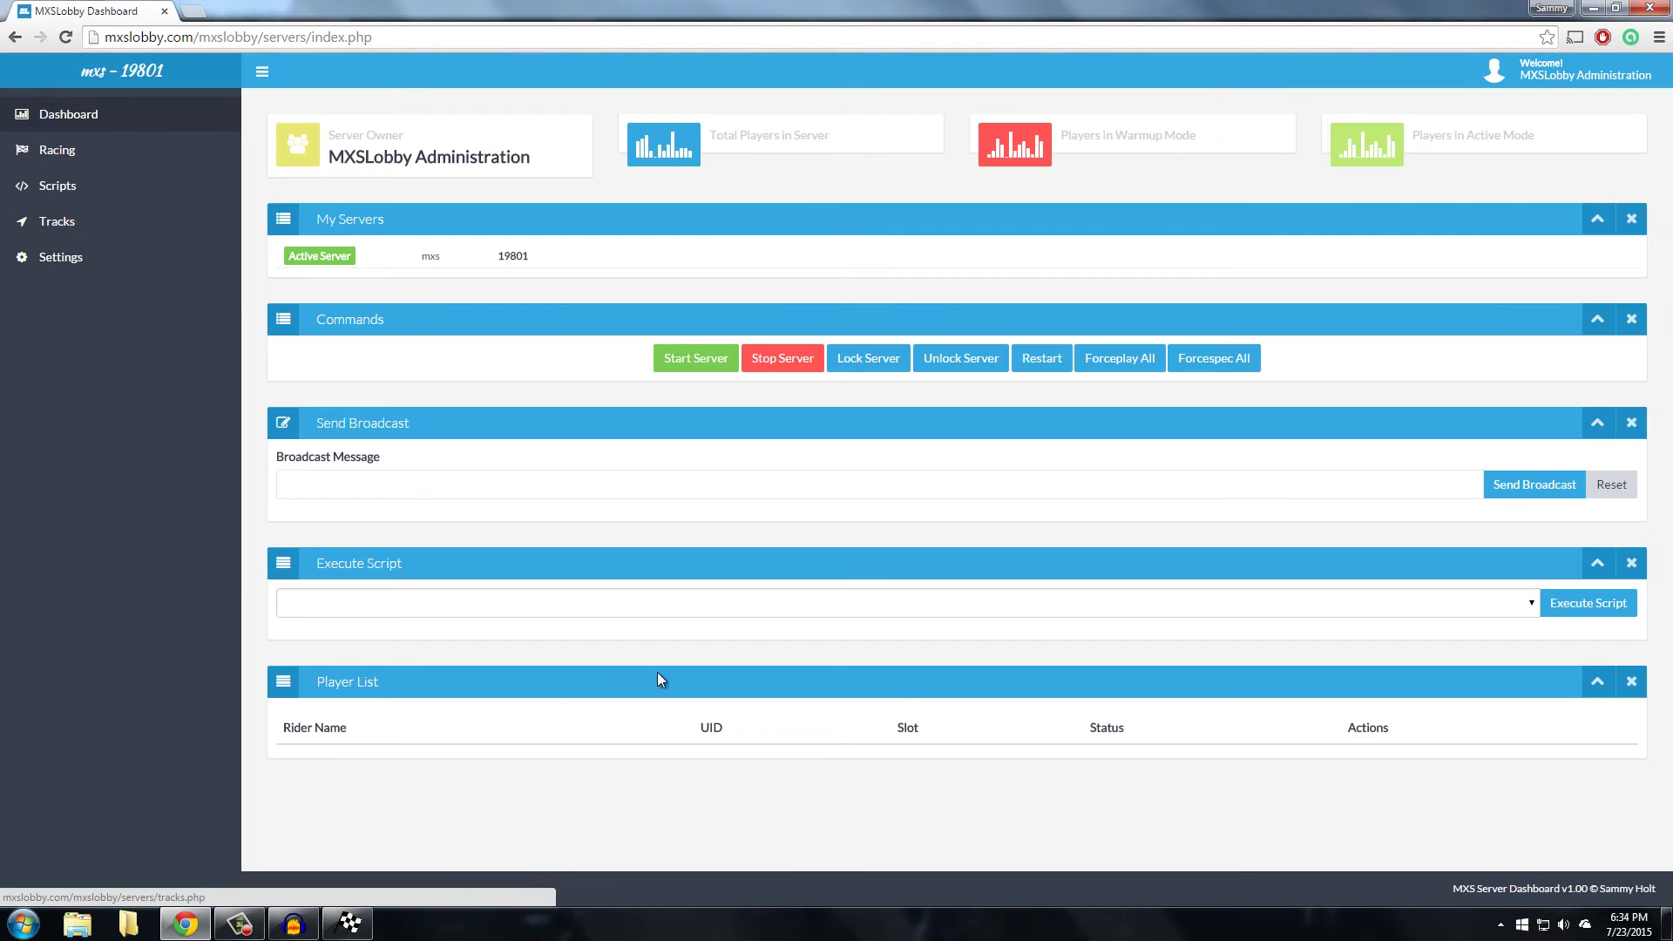
pyautogui.click(69, 257)
pyautogui.moveTo(655, 814); pyautogui.dragTo(536, 814)
pyautogui.click(863, 835)
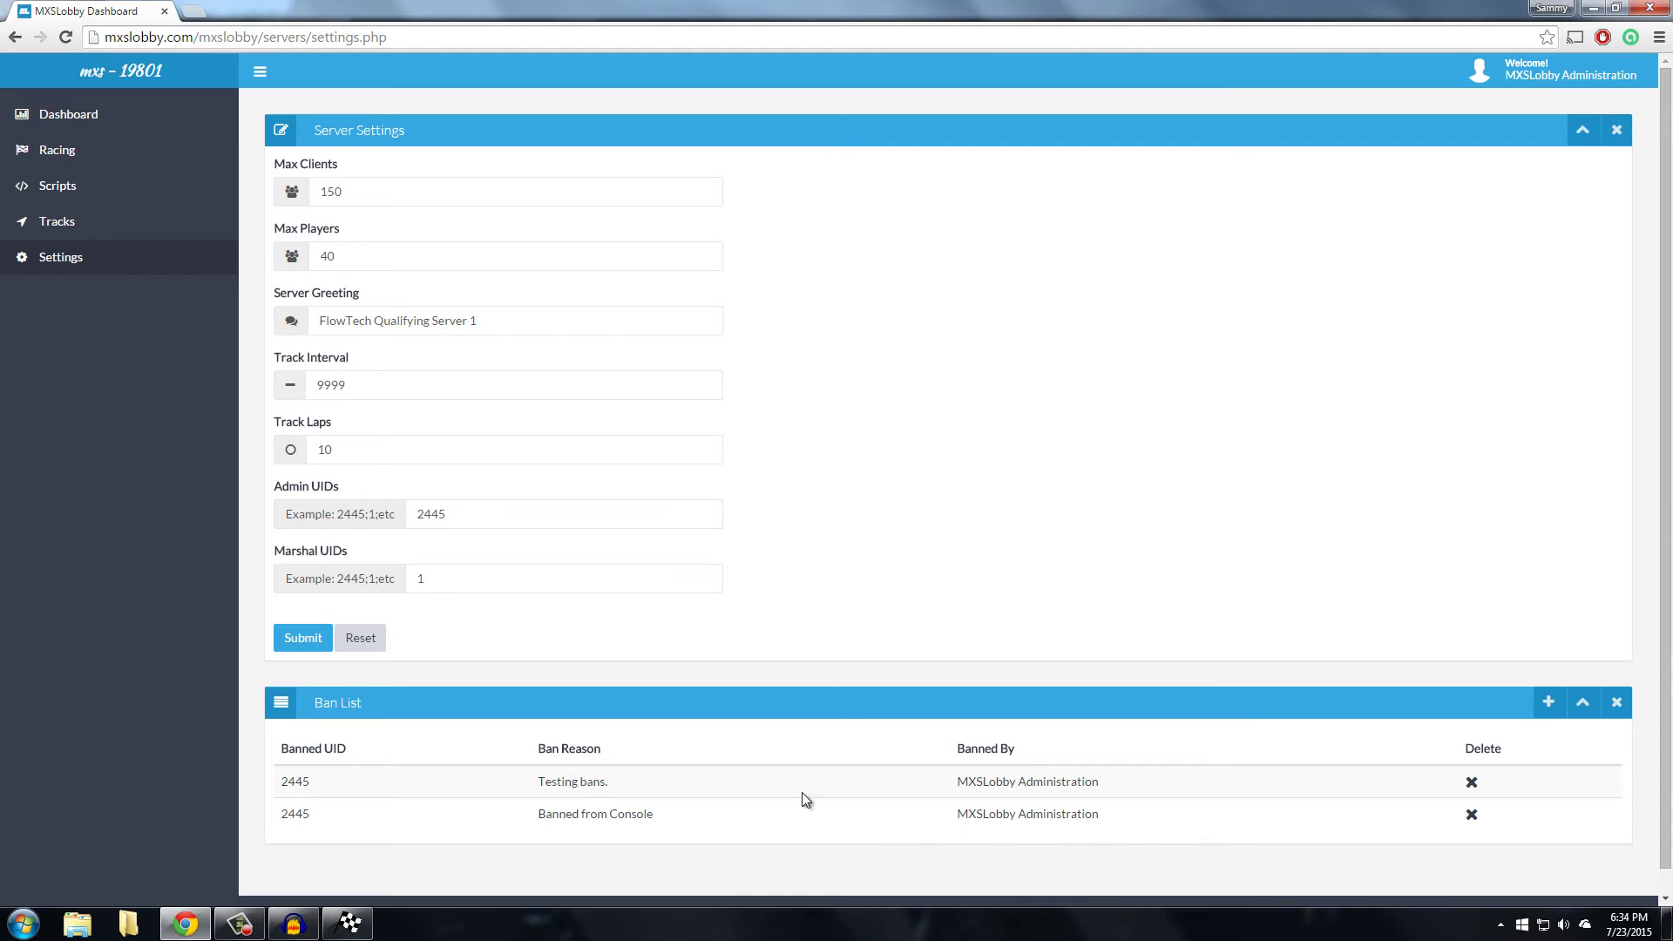
pyautogui.click(1472, 815)
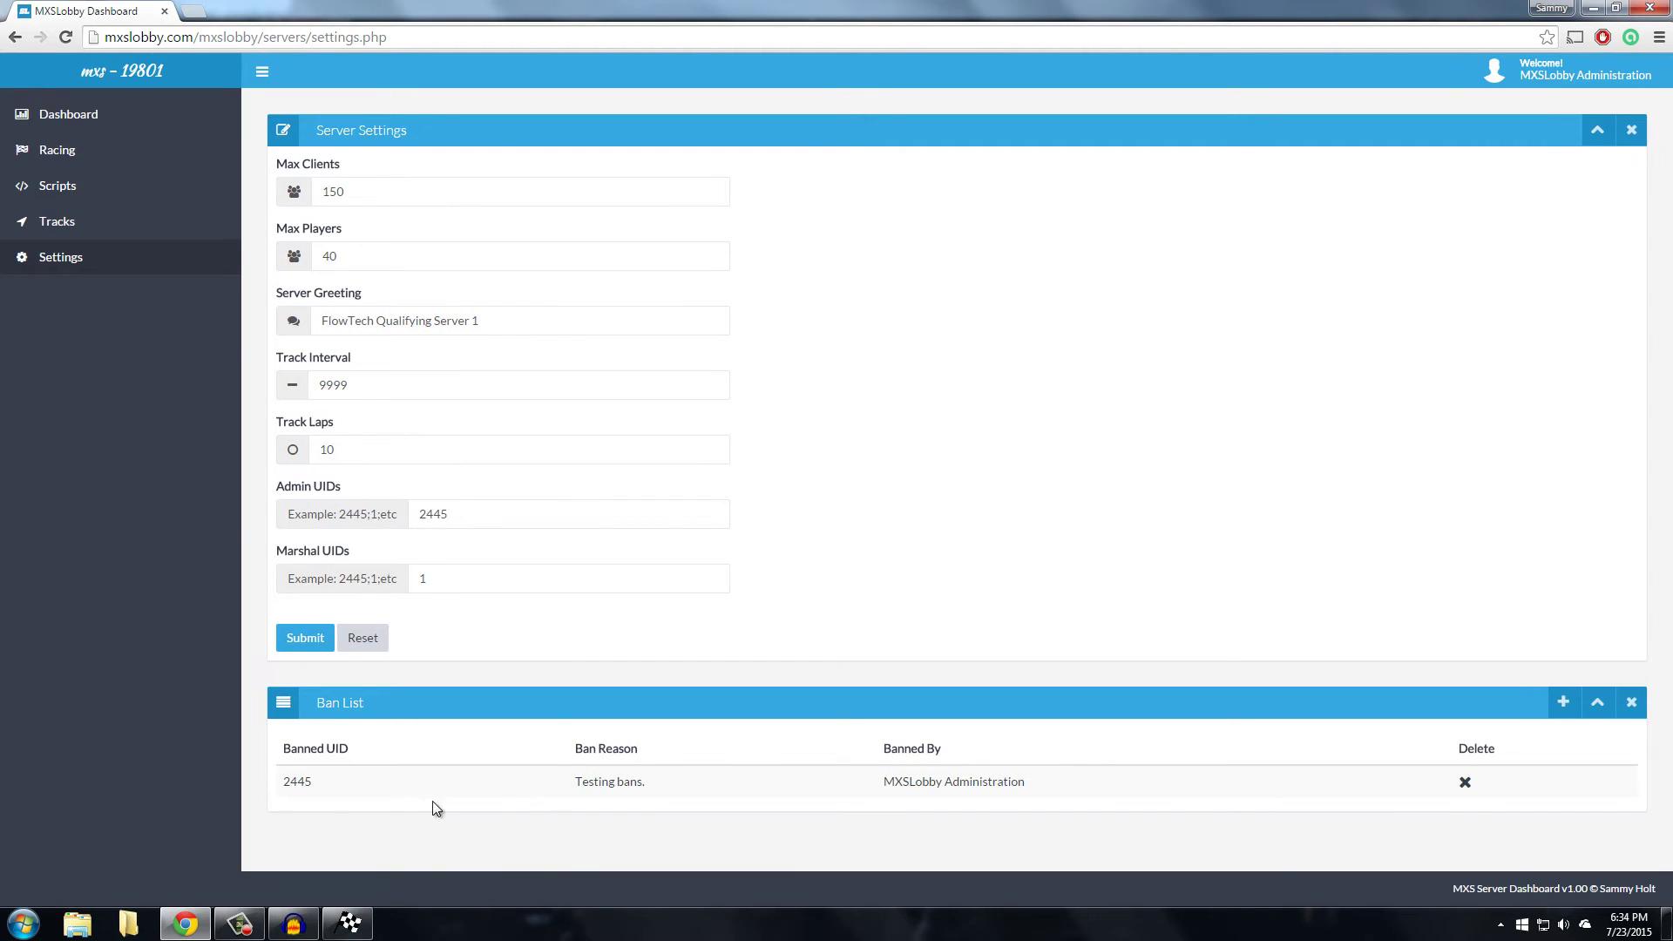
# Try reconnecting to the server in MX Simulator and read the ban message in the console
pyautogui.moveTo(433, 802); pyautogui.dragTo(678, 798)
pyautogui.click(1327, 840)
pyautogui.click(348, 923)
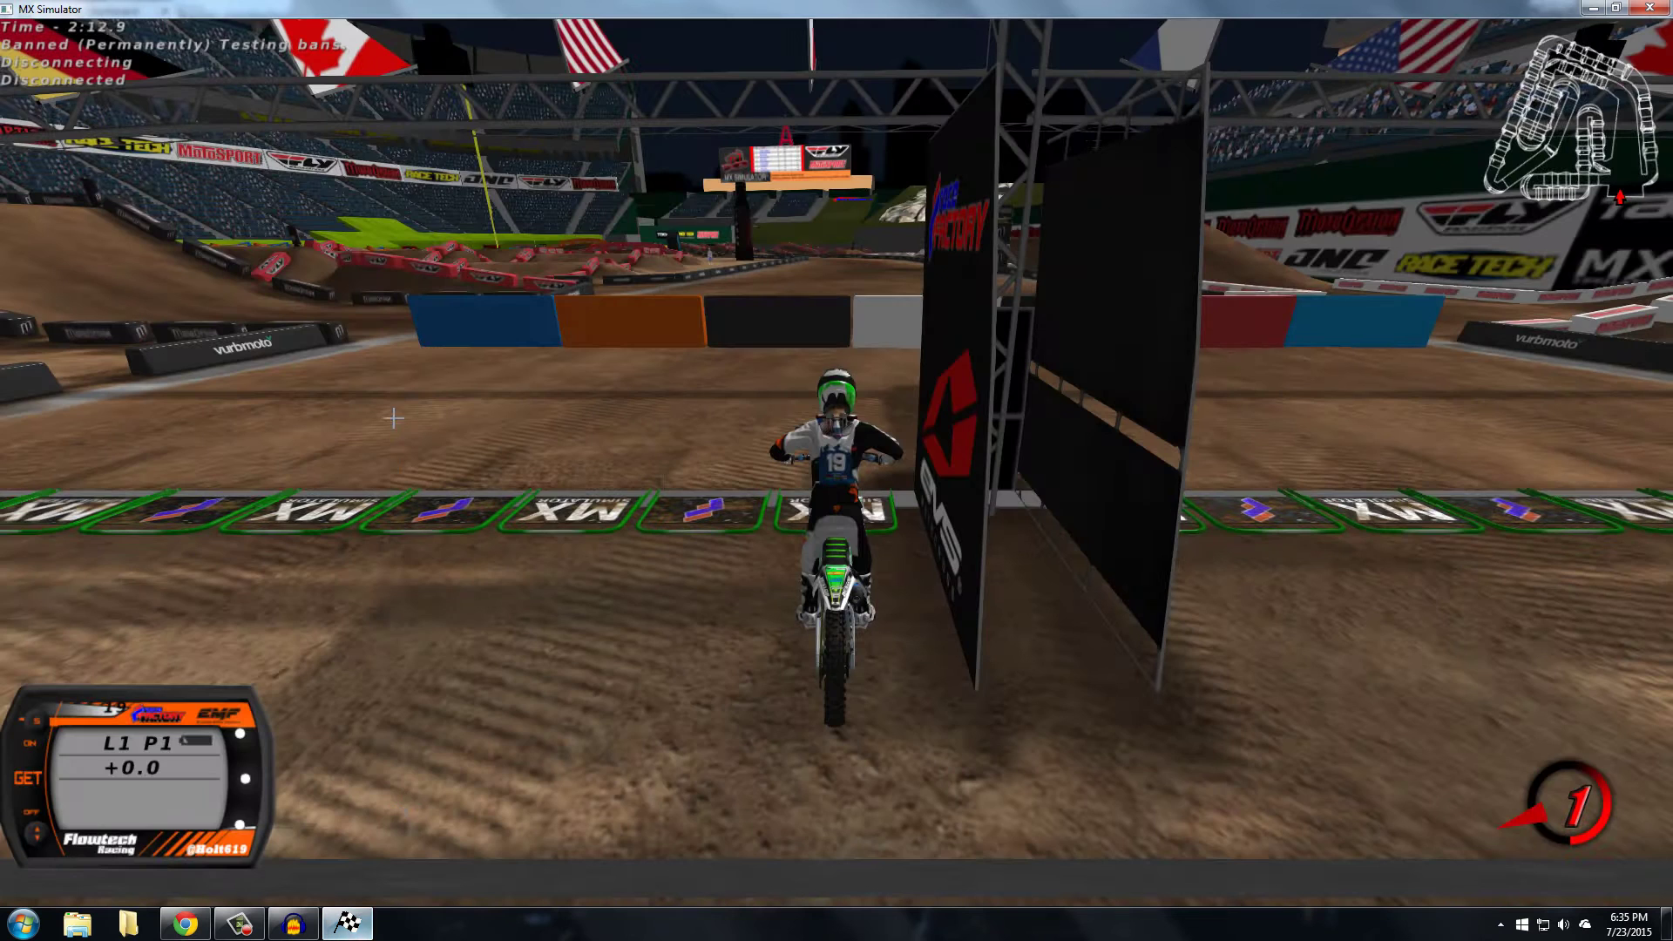
pyautogui.press('Escape')
pyautogui.press('Down')
pyautogui.press('Return')
pyautogui.press('Down')
pyautogui.press('Return')
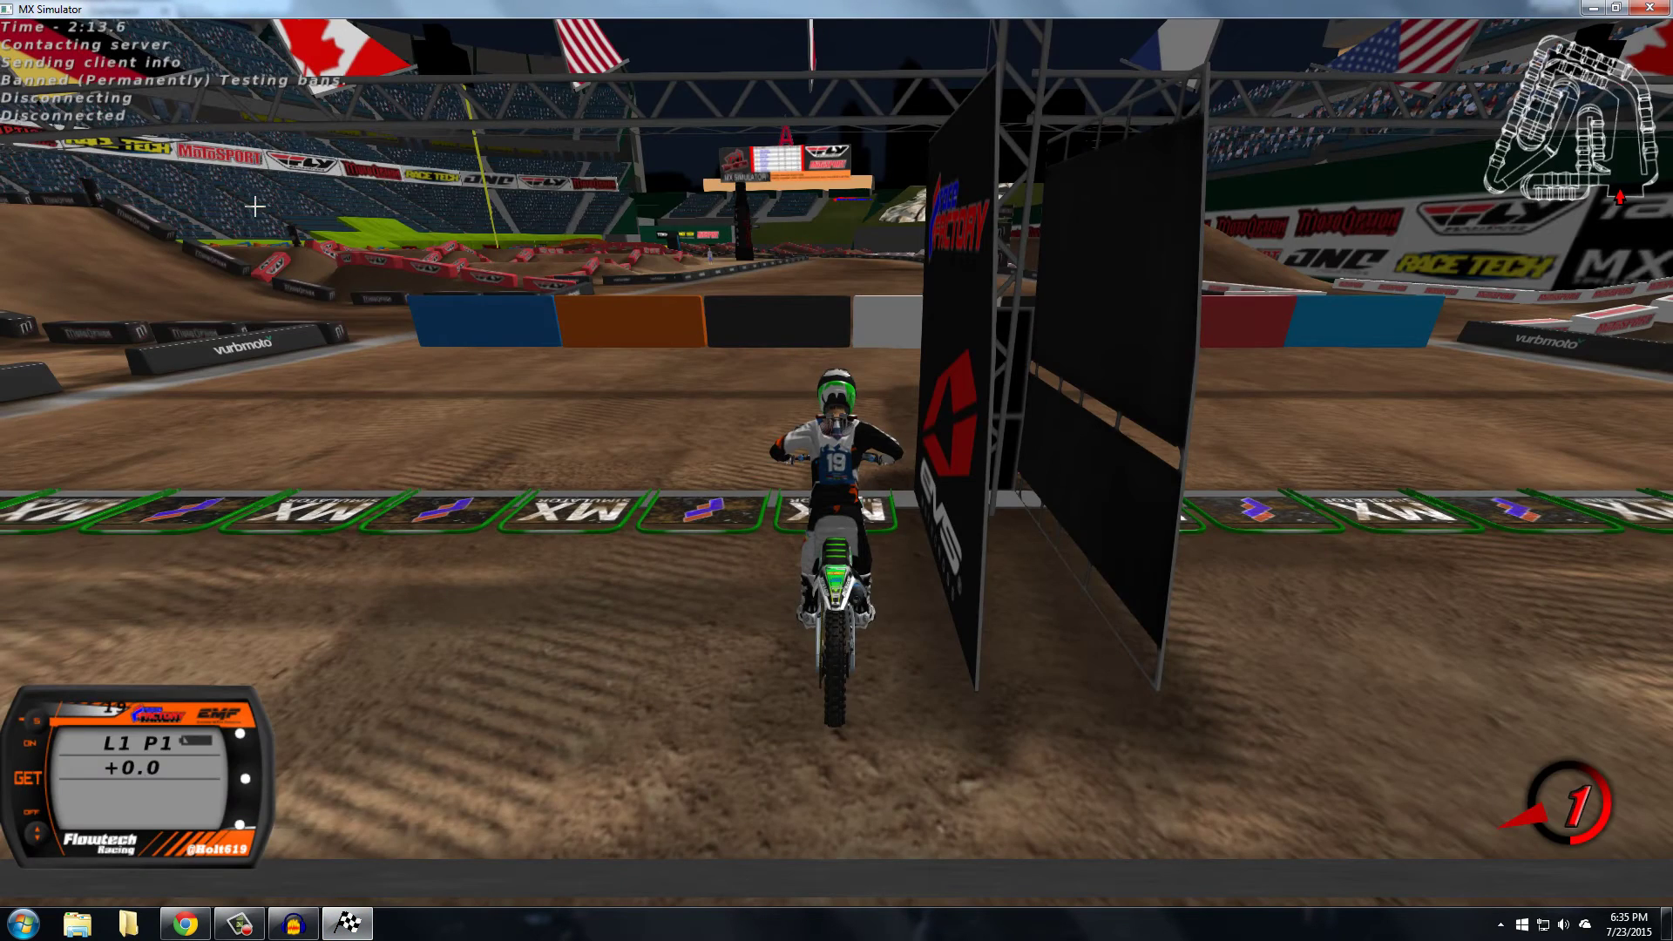
pyautogui.press('`')
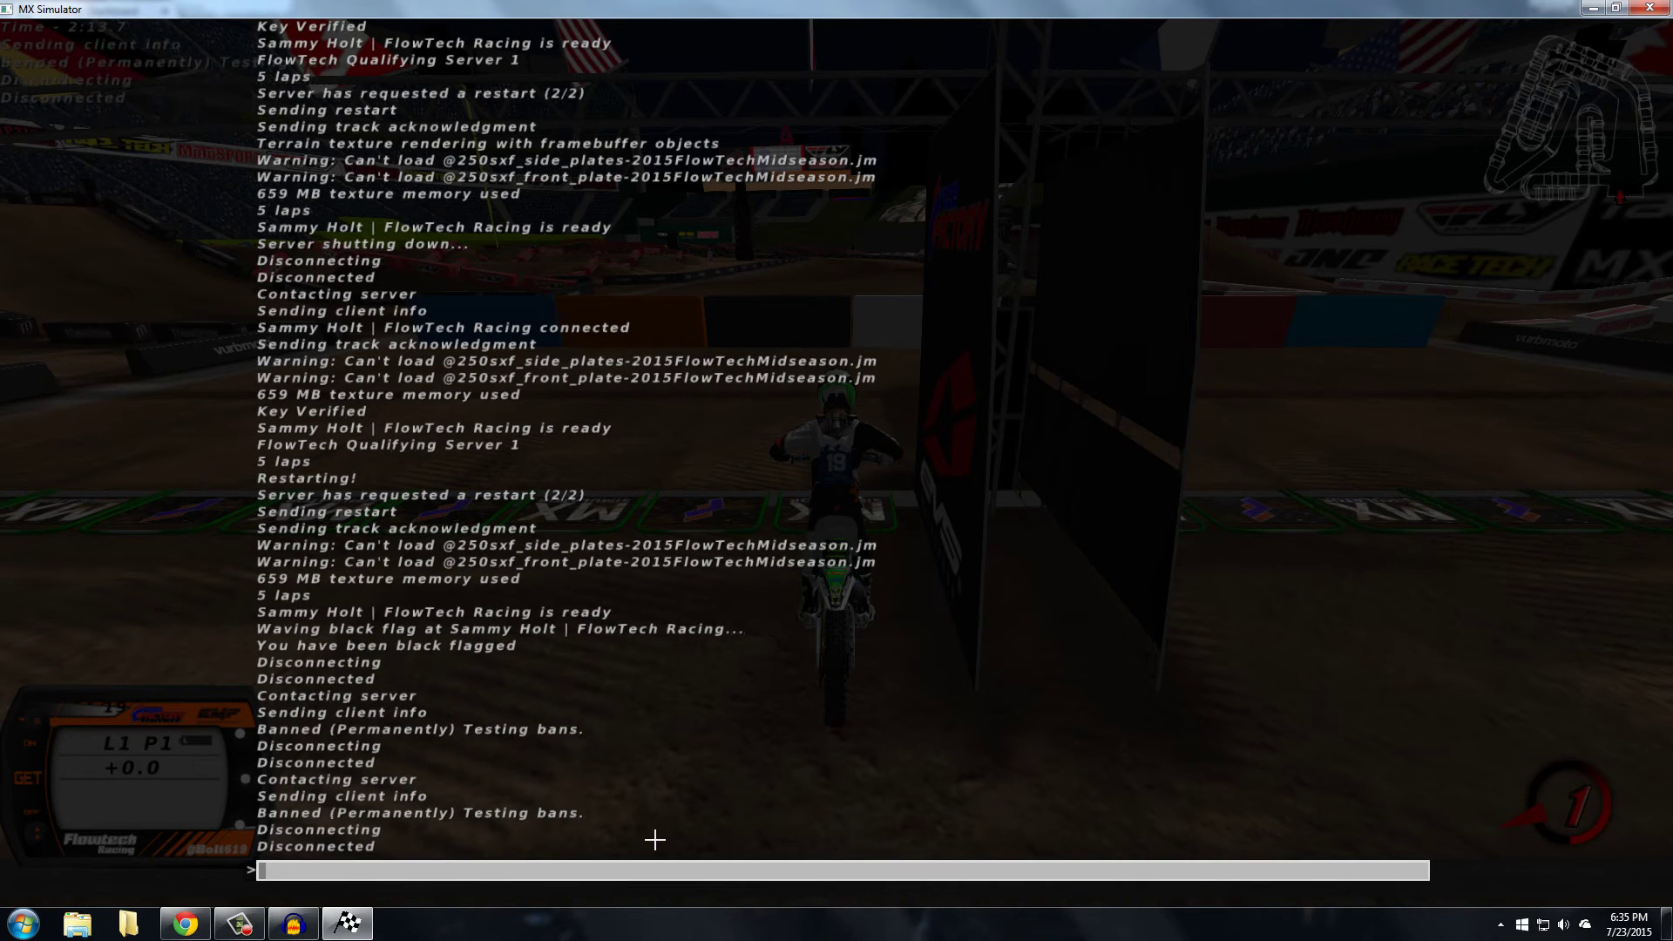
# Delete the remaining 'Testing bans.' ban and reconnect to the server successfully
pyautogui.click(209, 933)
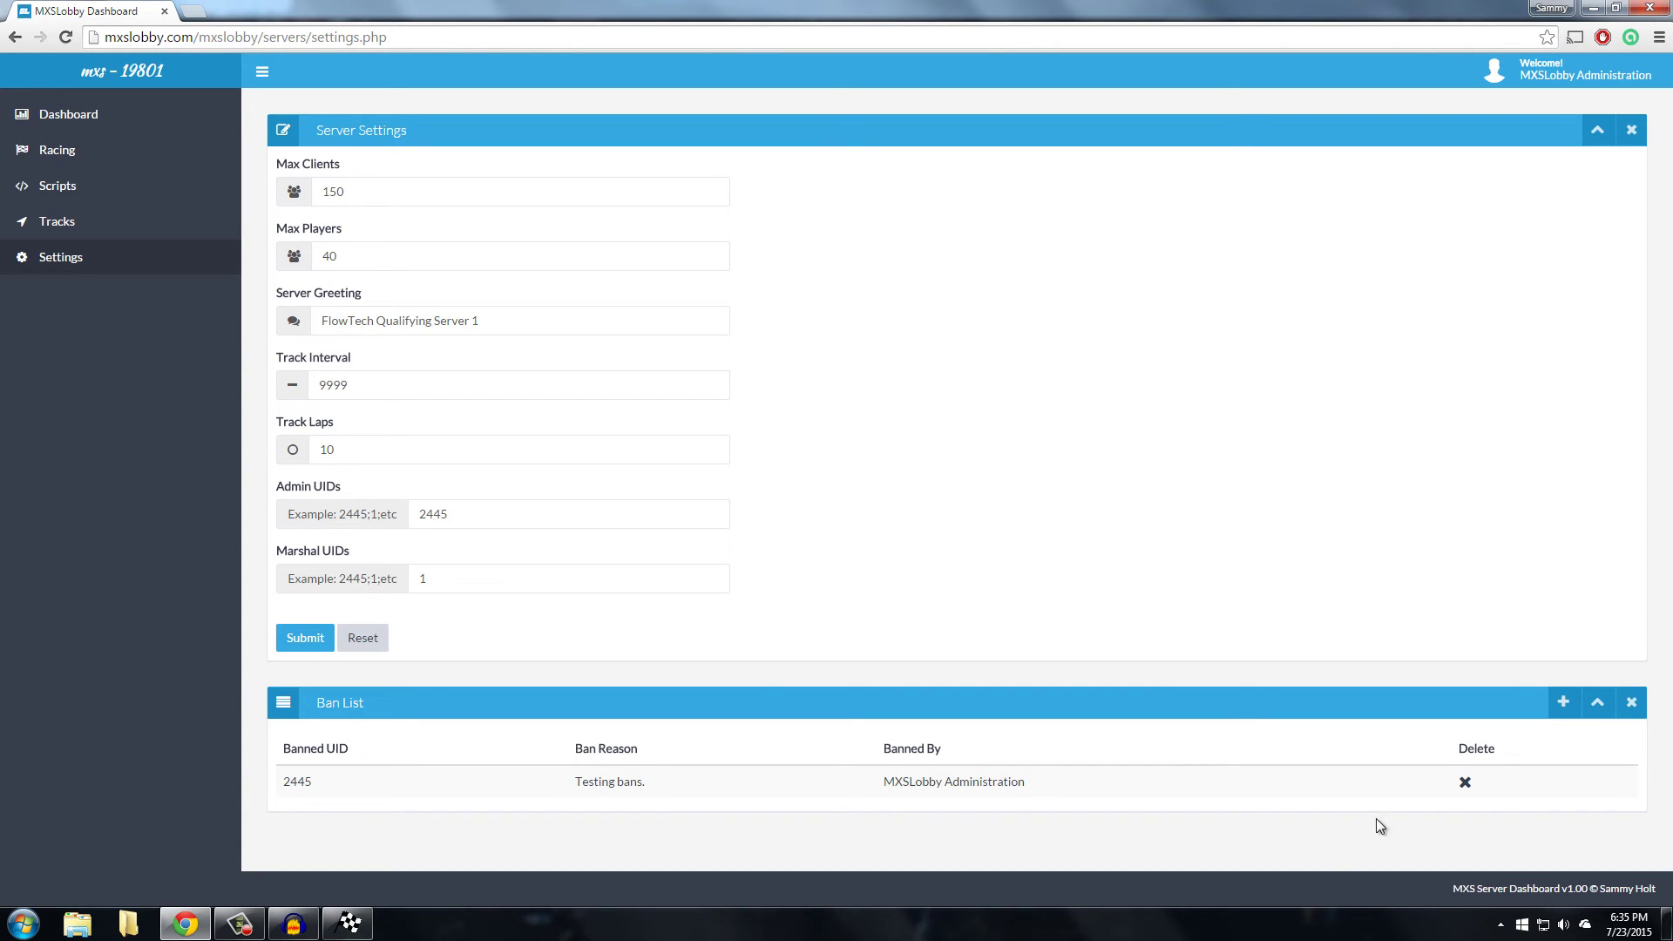
pyautogui.click(1467, 785)
pyautogui.click(348, 924)
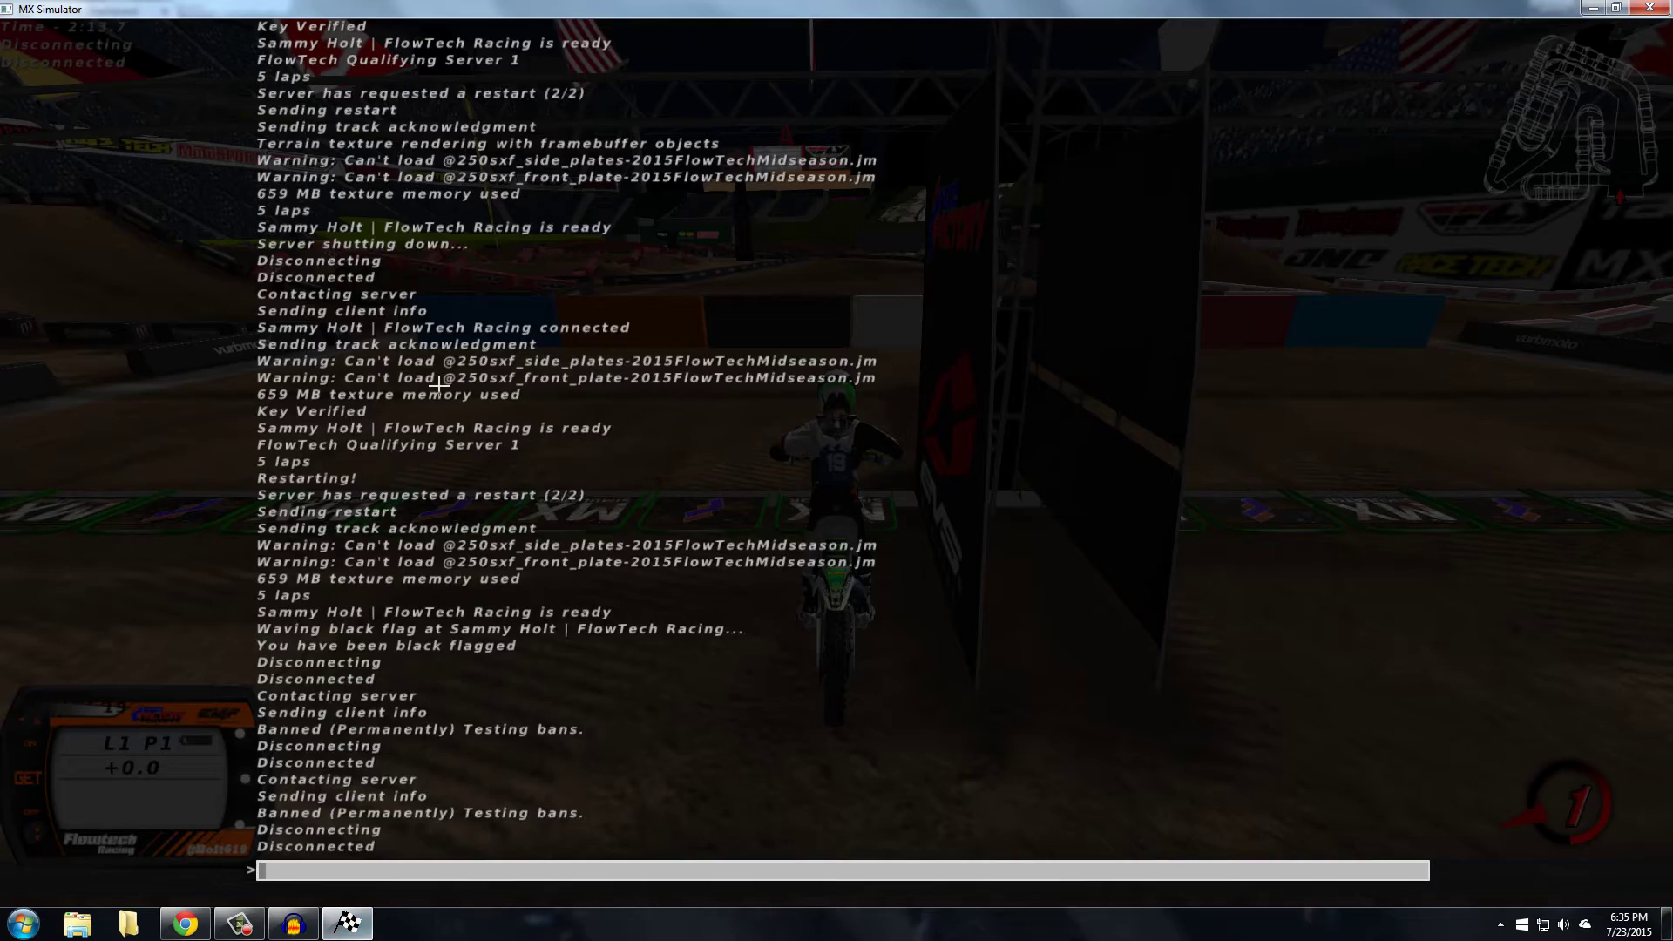
pyautogui.press('Escape')
pyautogui.click(441, 280)
pyautogui.click(410, 123)
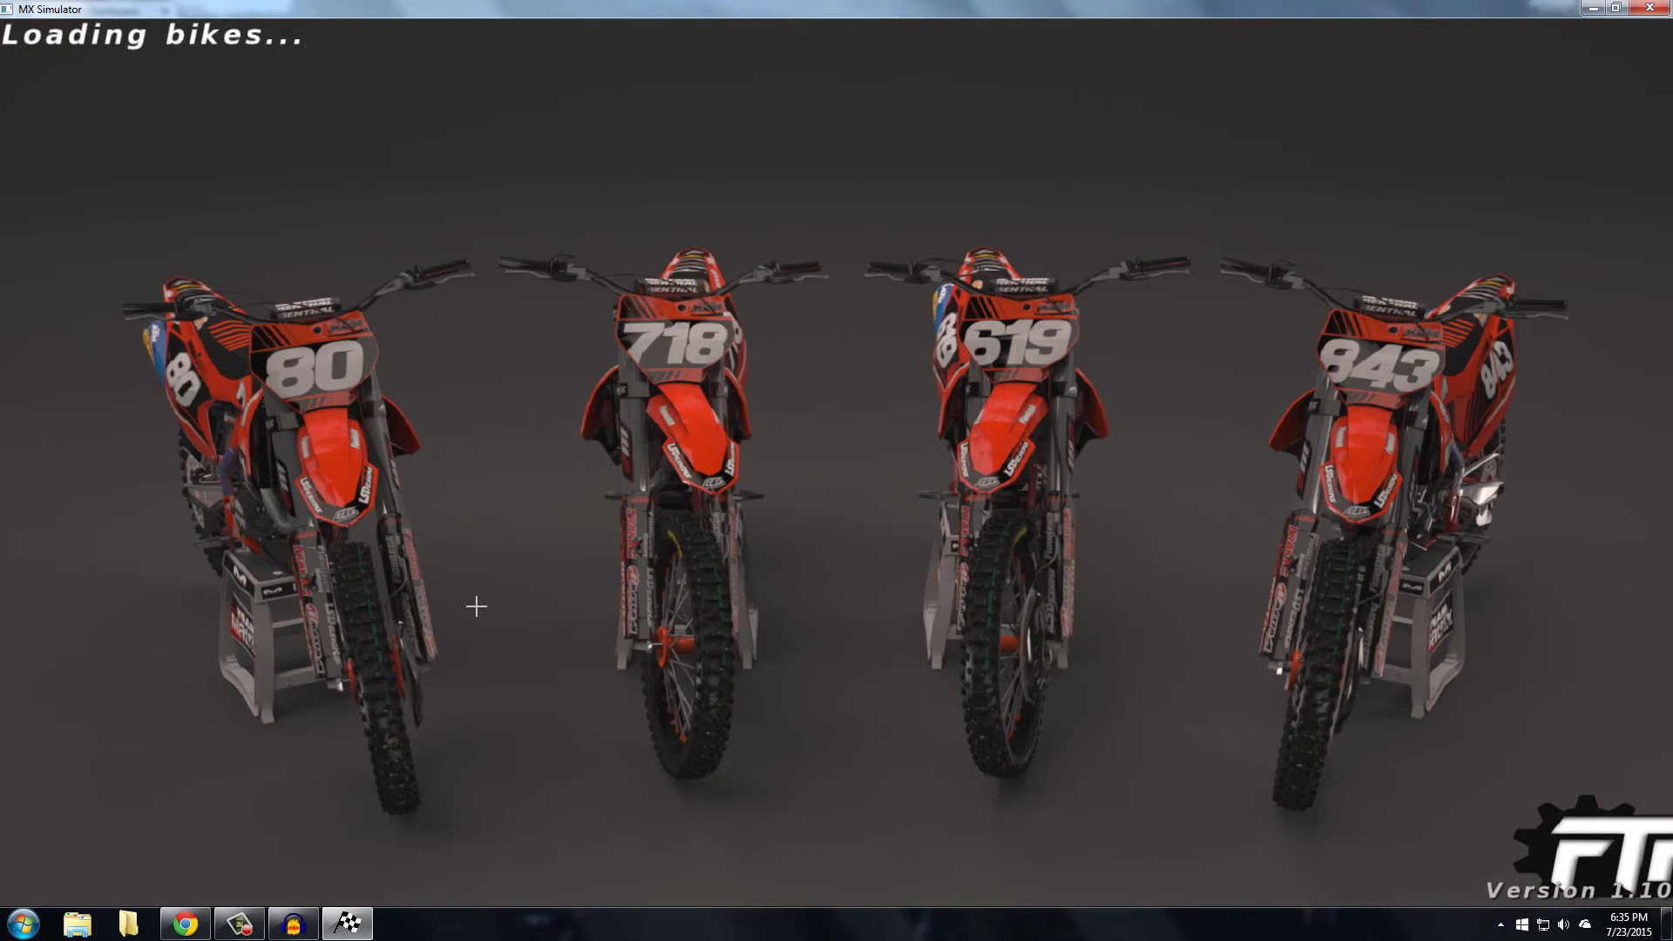
pyautogui.hotkey('alt', 'Tab')
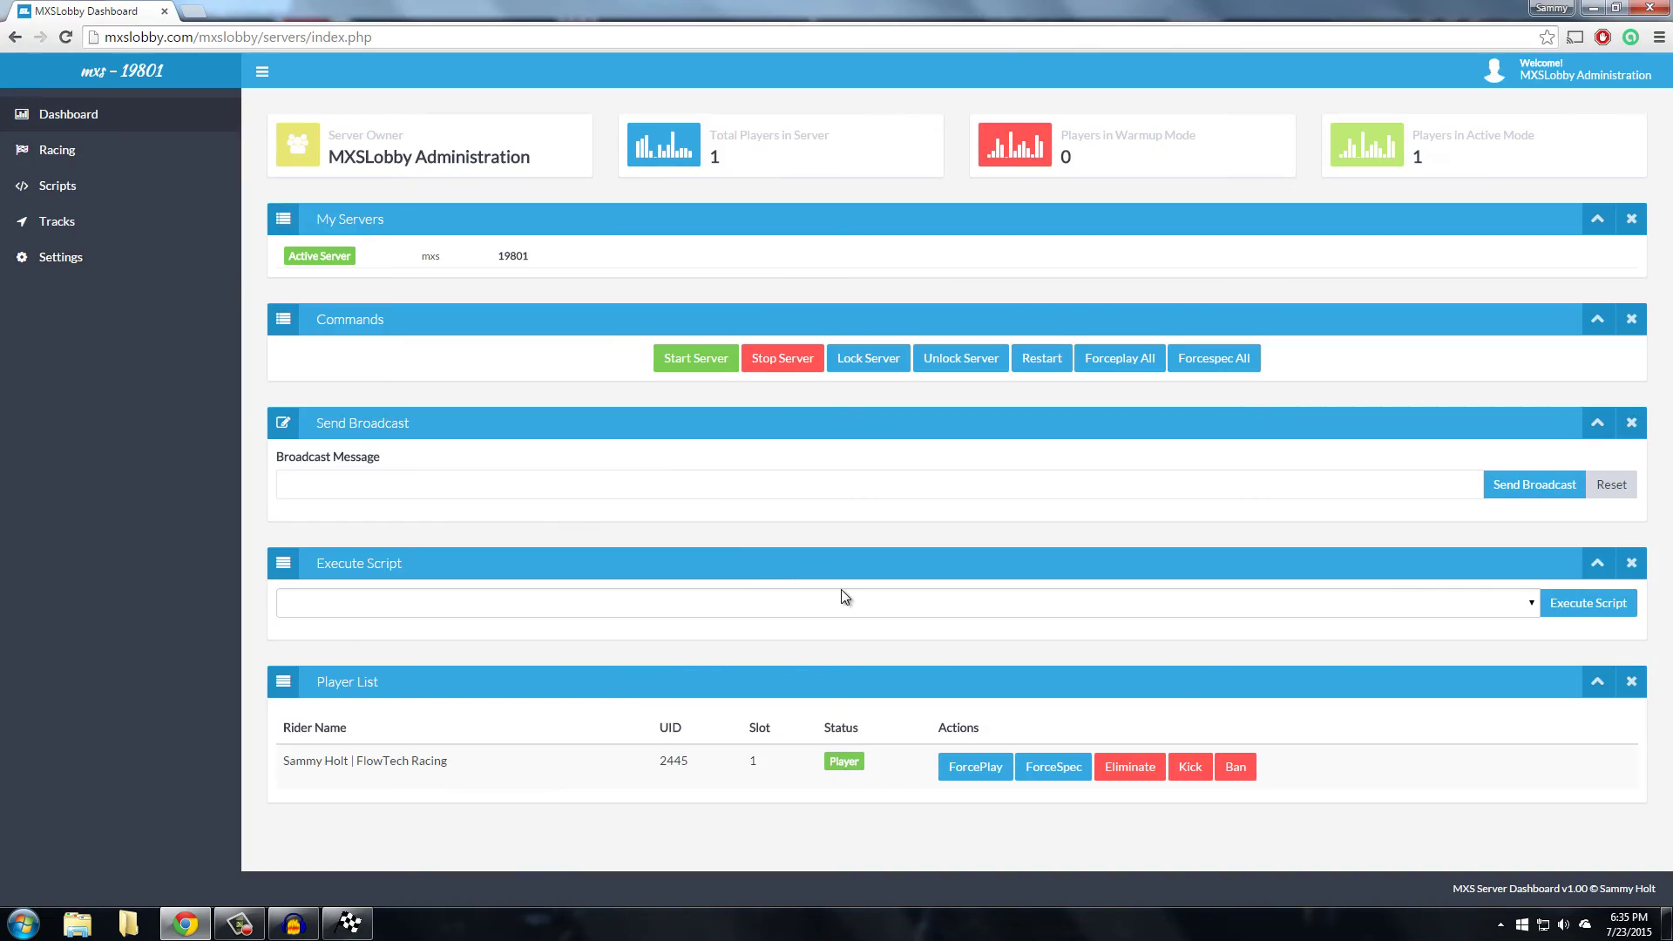
# Send the server-wide broadcast 'I am sending a broadcast'
pyautogui.click(406, 483)
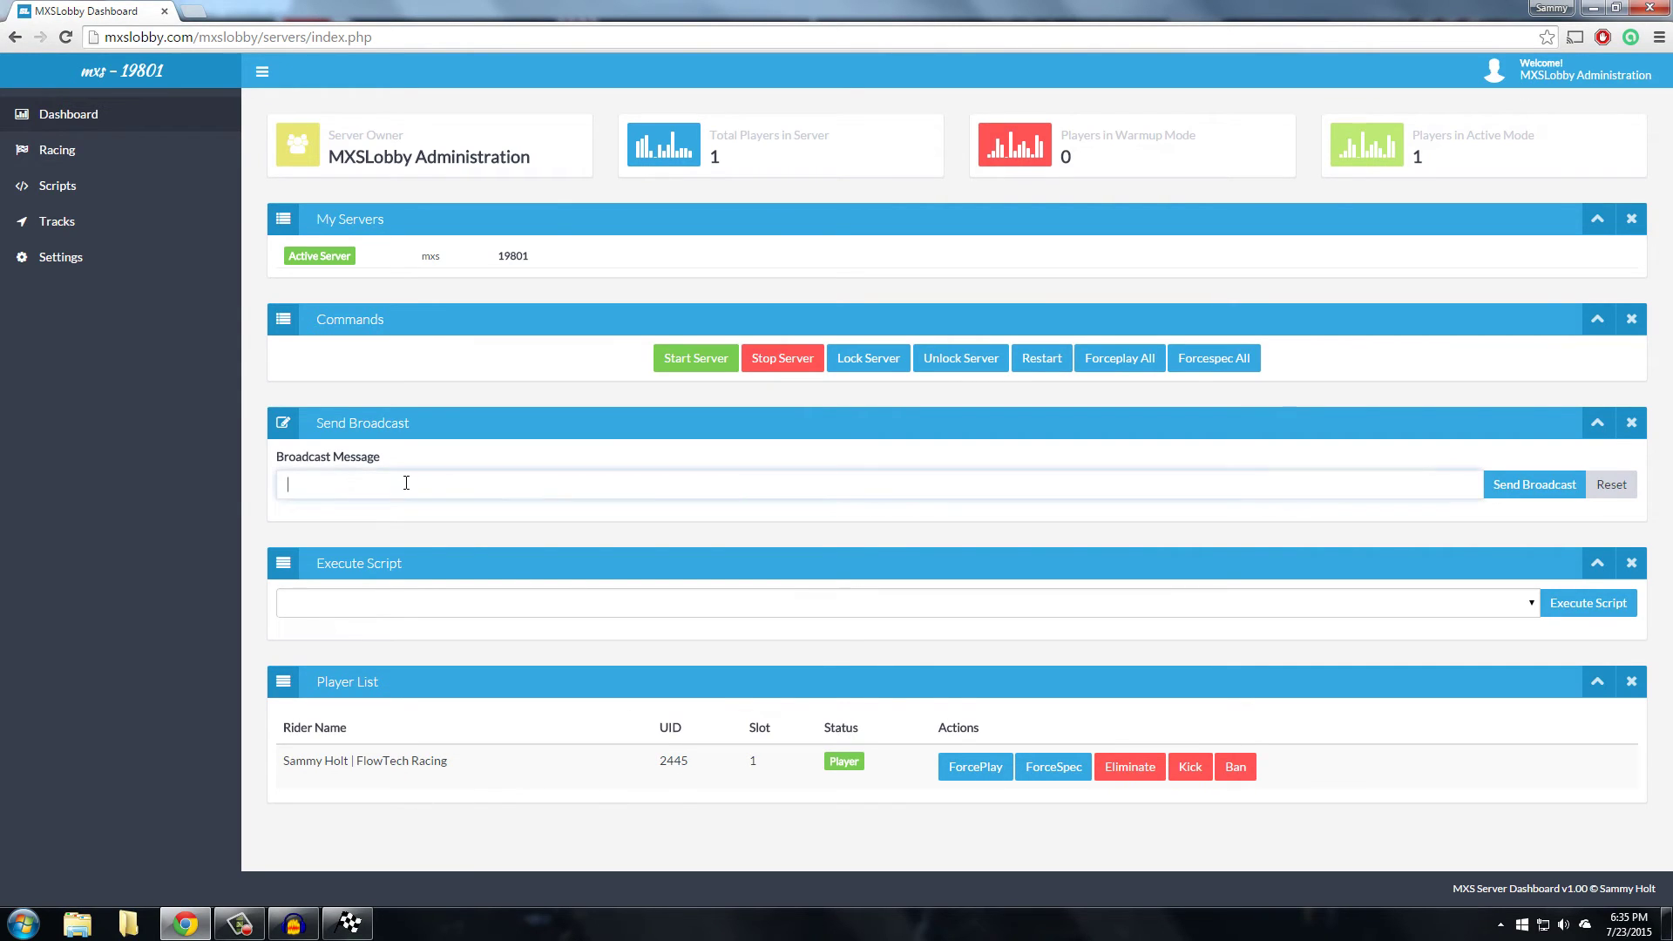
pyautogui.write('I am sending a broadcast')
pyautogui.click(1546, 486)
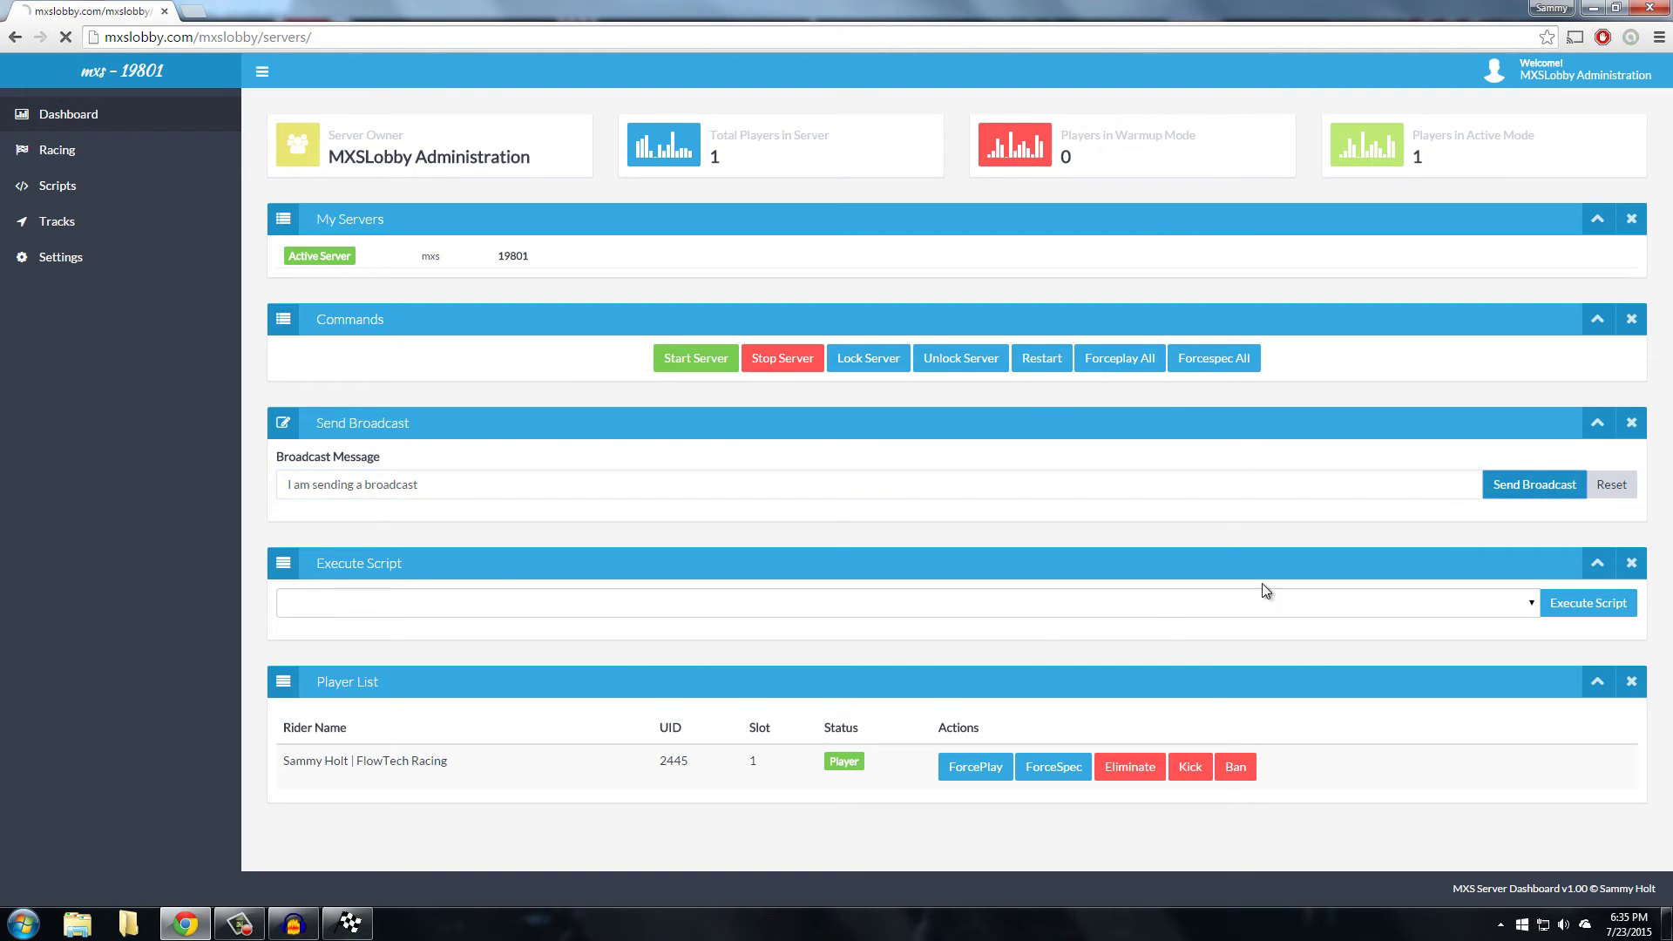
# Check the game's chat log for the broadcast, then return to the dashboard
pyautogui.click(348, 923)
pyautogui.press('`')
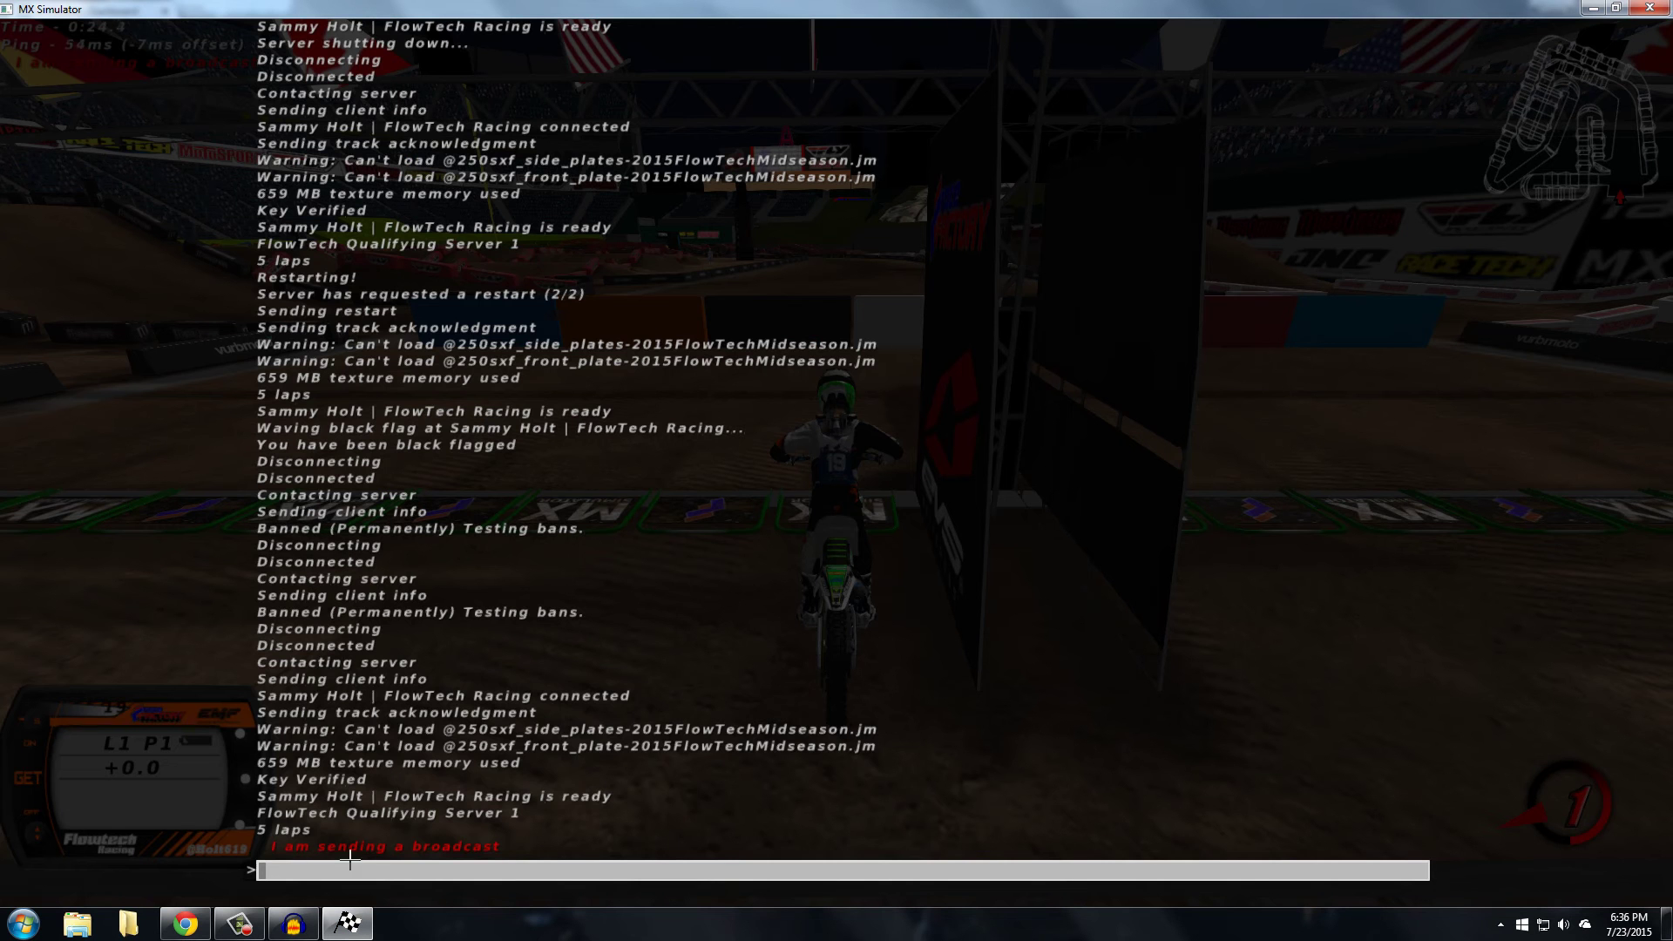
pyautogui.hotkey('alt', 'Tab')
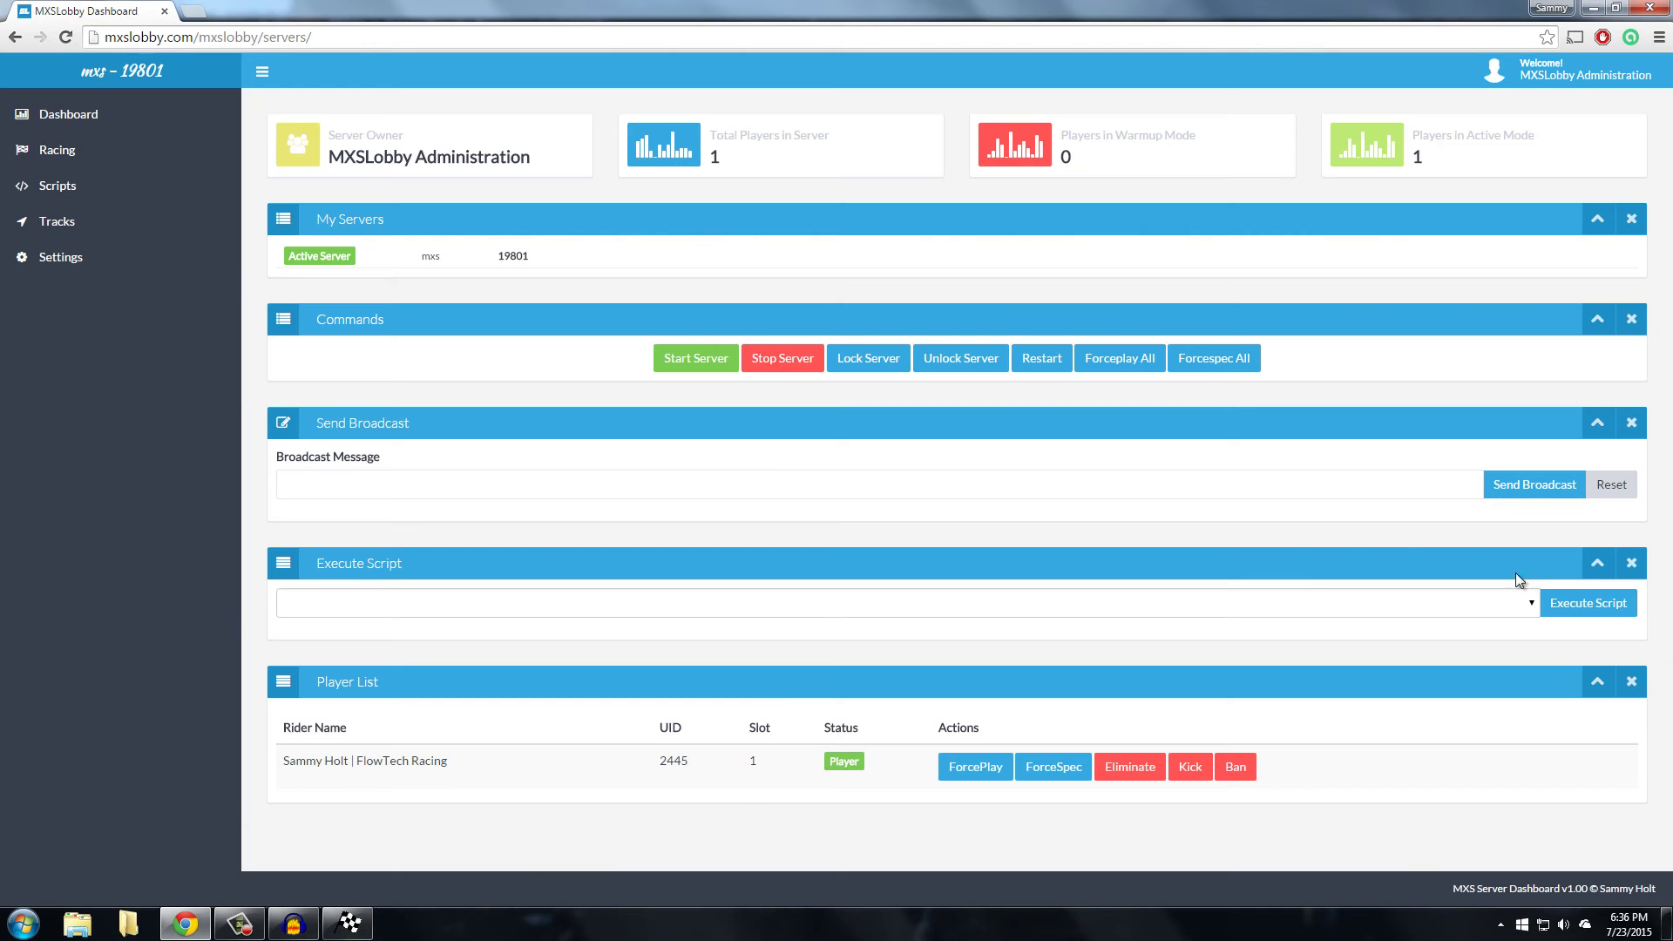
pyautogui.click(441, 490)
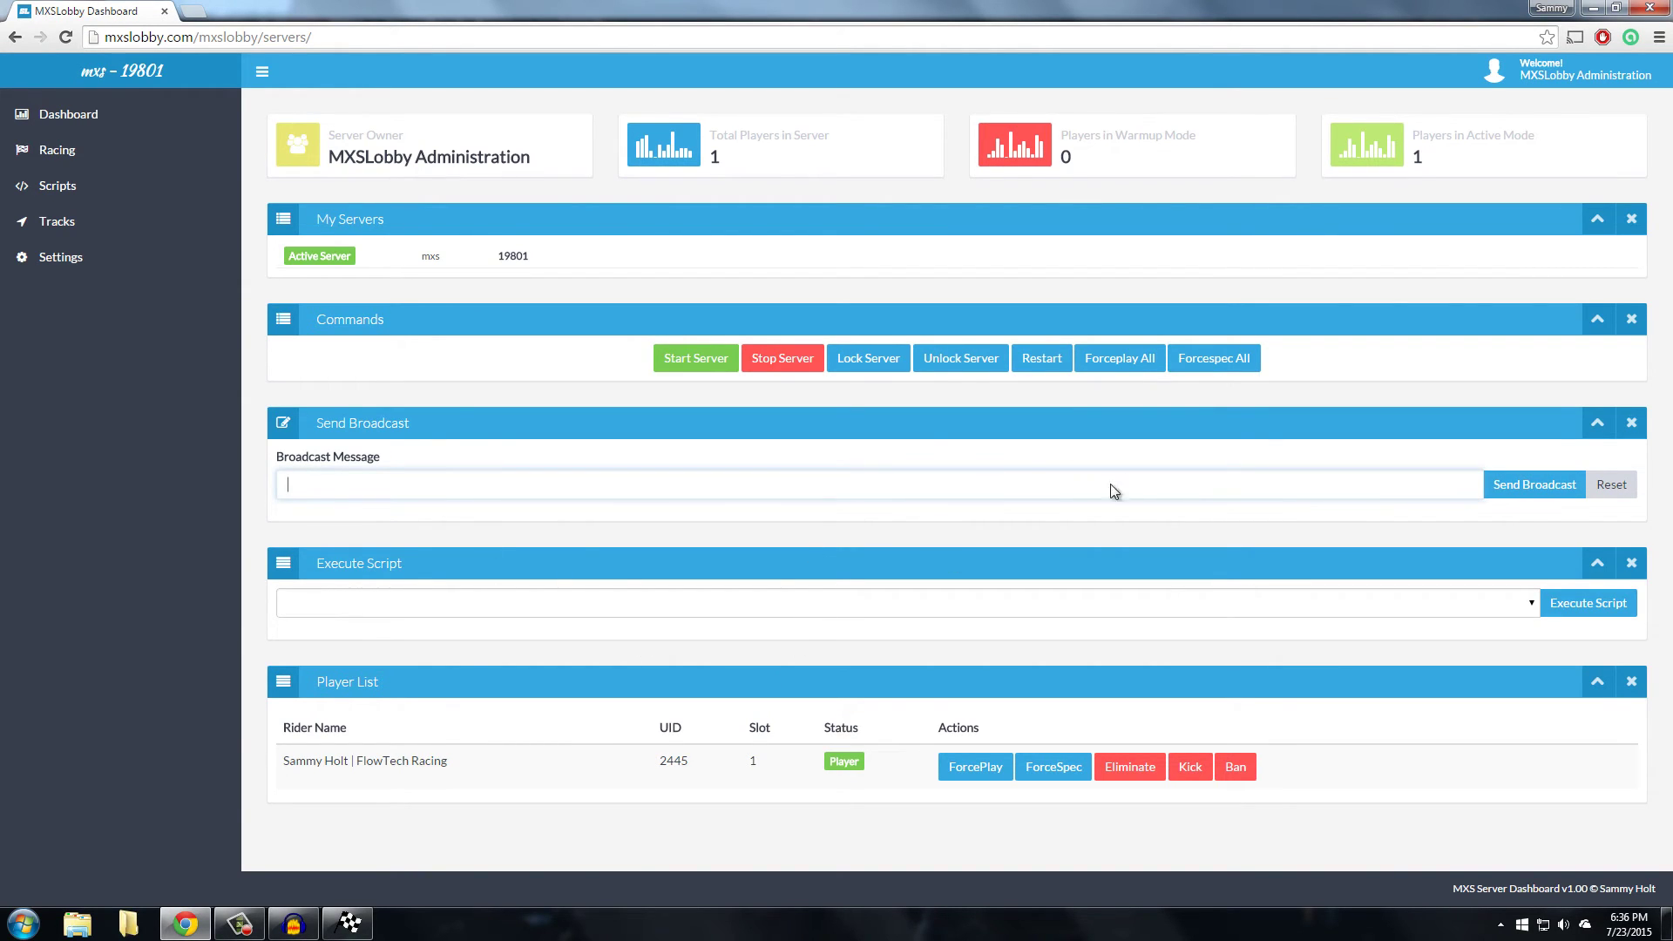
pyautogui.click(665, 755)
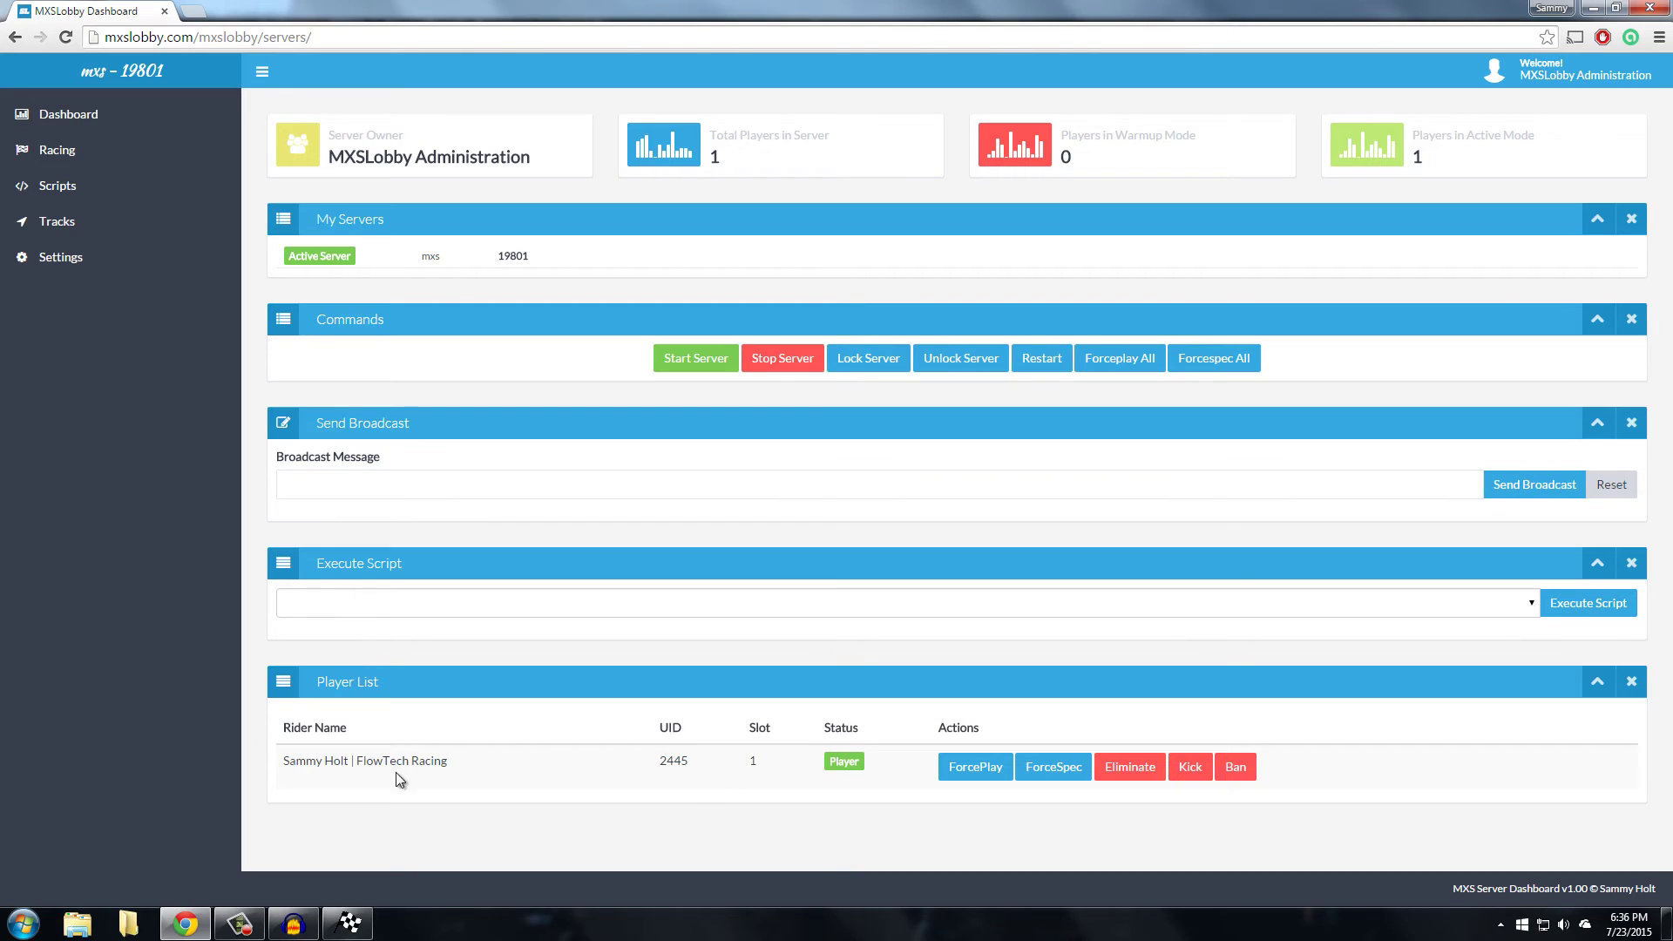
pyautogui.moveTo(285, 760)
pyautogui.mouseDown()
pyautogui.moveTo(478, 795)
pyautogui.moveTo(479, 761)
pyautogui.moveTo(284, 757)
pyautogui.moveTo(300, 778)
pyautogui.mouseUp()
pyautogui.click(560, 733)
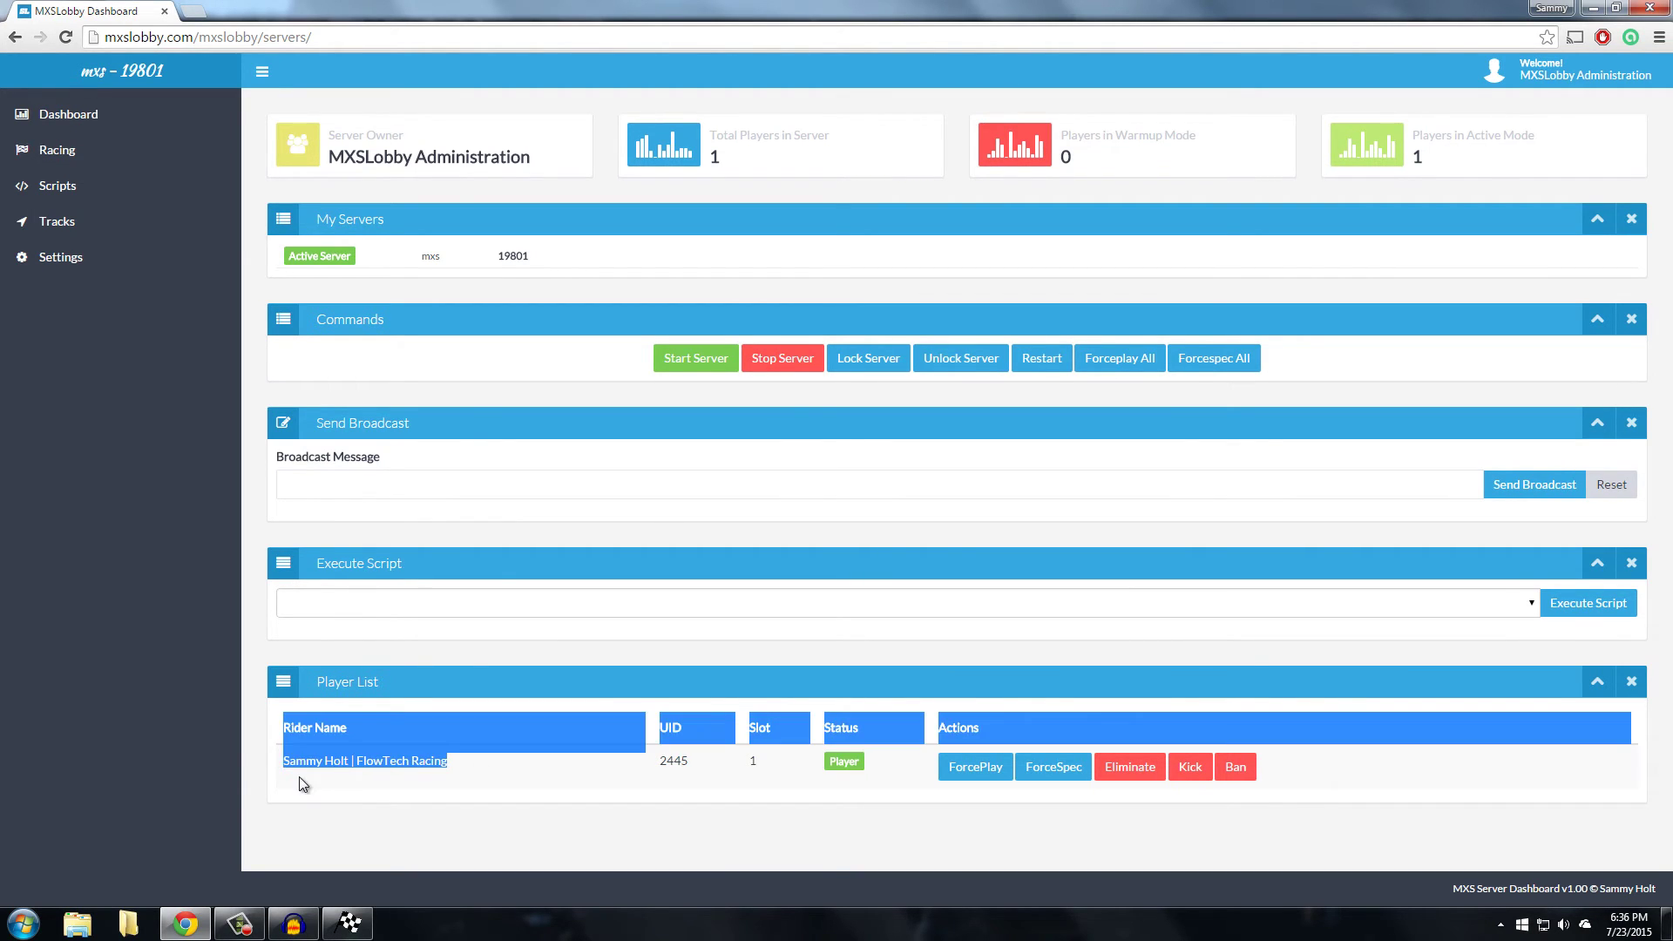
pyautogui.click(305, 774)
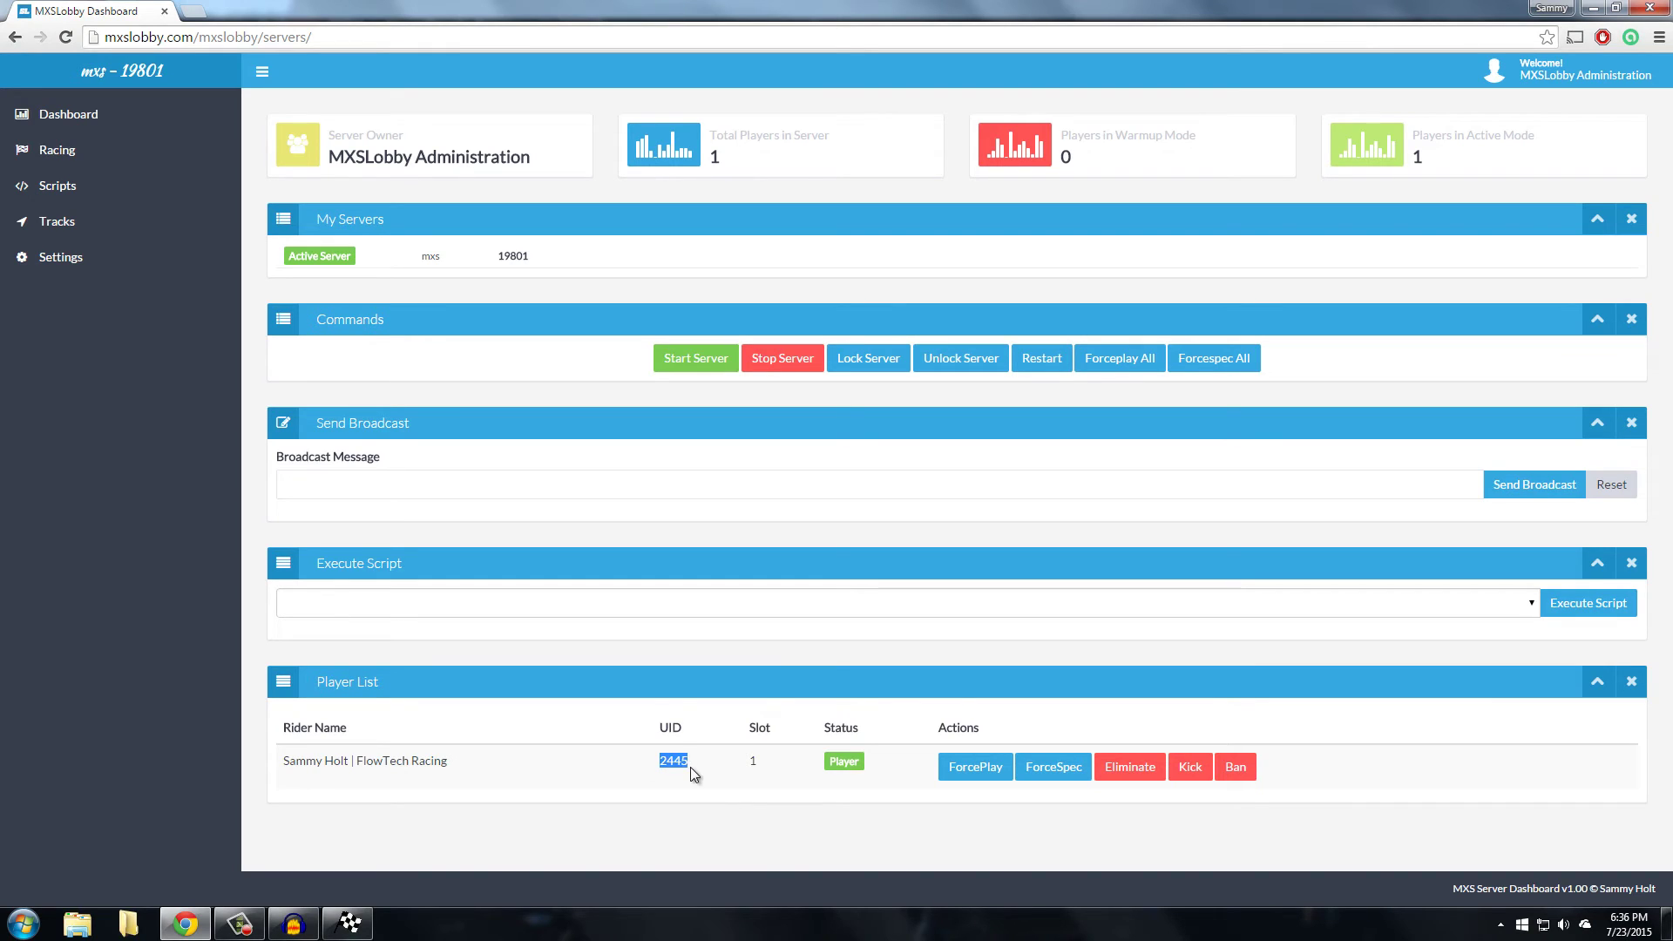
pyautogui.moveTo(727, 768); pyautogui.dragTo(763, 762)
pyautogui.tripleClick(757, 765)
pyautogui.click(857, 840)
pyautogui.moveTo(864, 756); pyautogui.dragTo(820, 764)
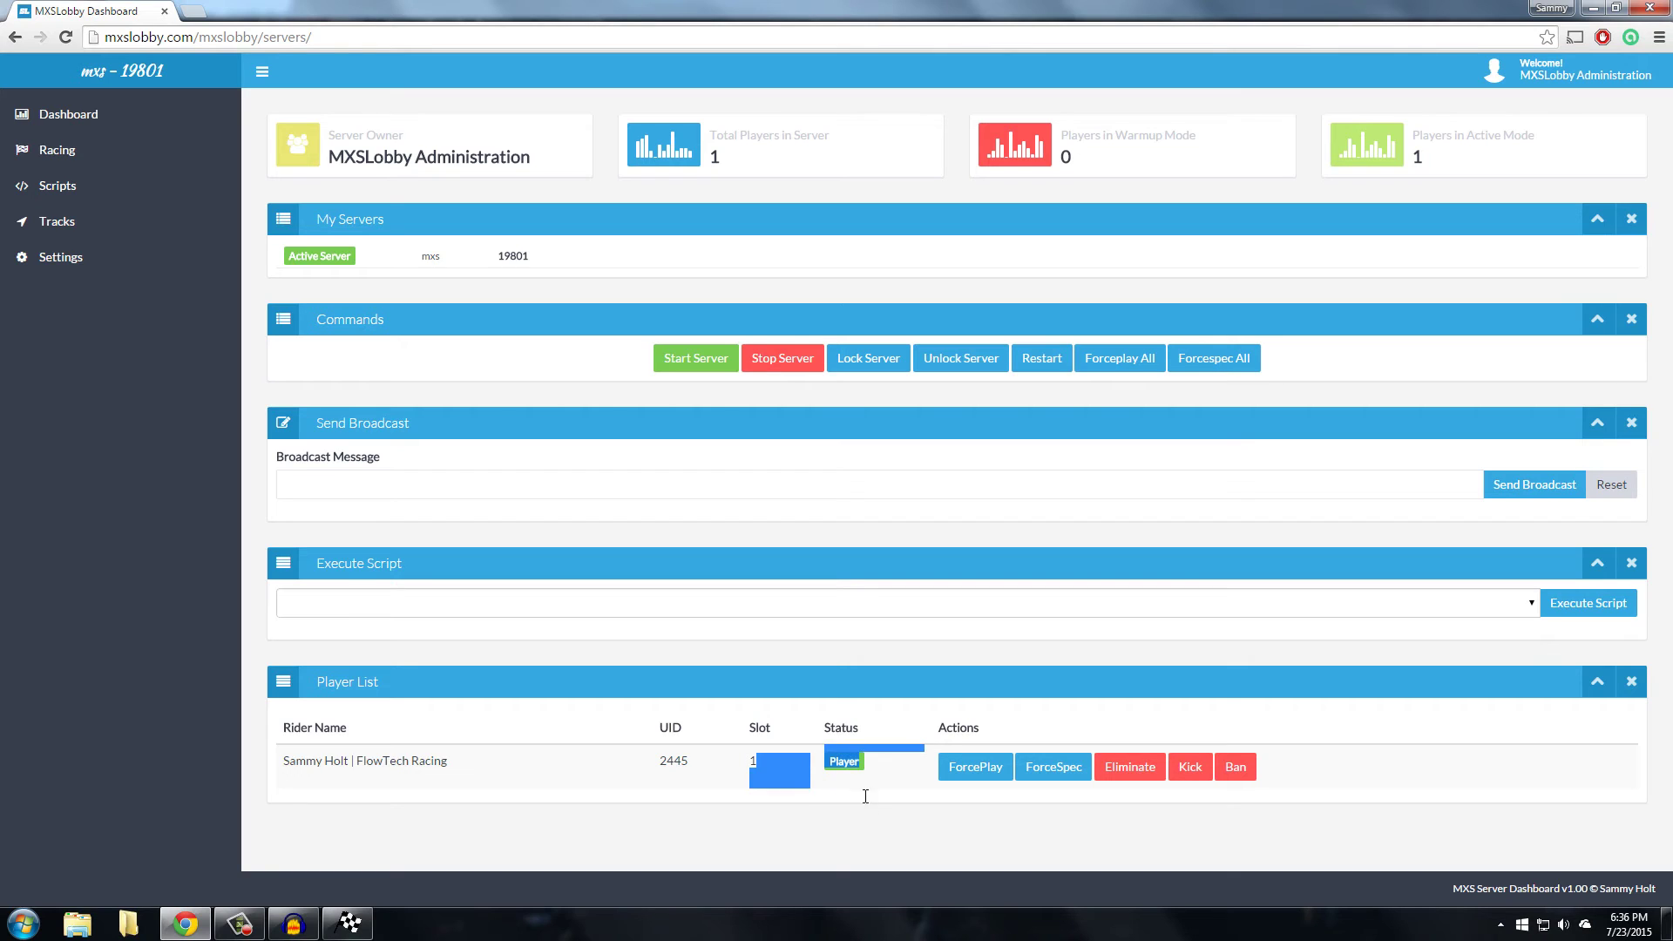
pyautogui.click(851, 829)
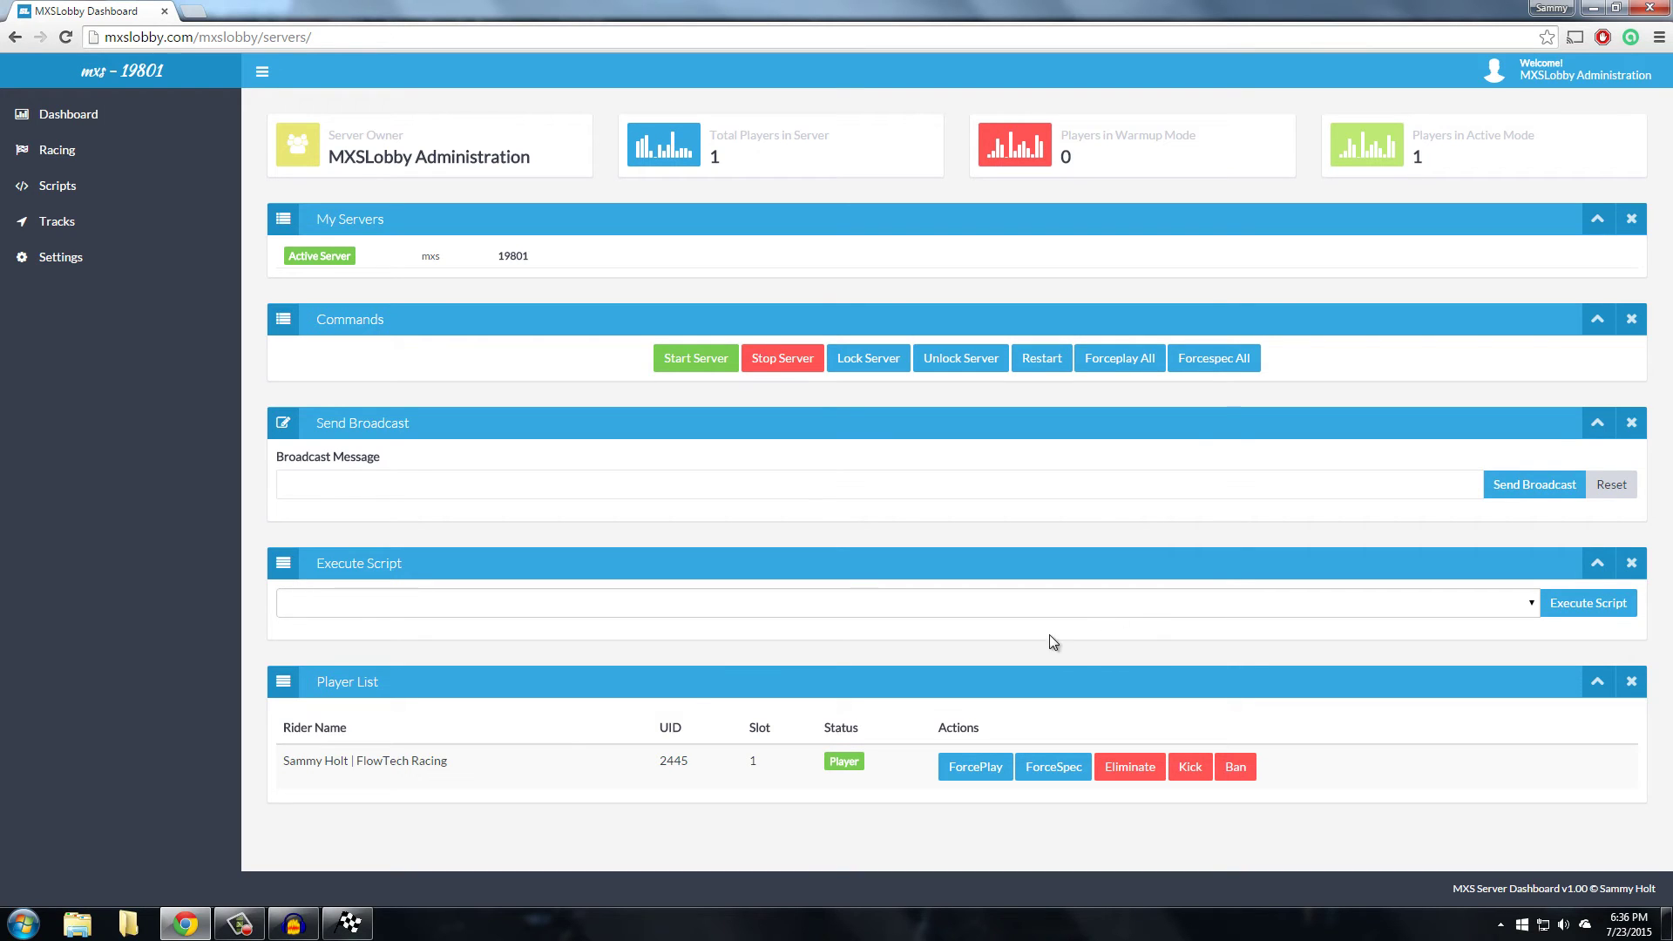
pyautogui.moveTo(870, 771); pyautogui.dragTo(831, 767)
# Eliminate the connected rider from the race and verify it in the game
pyautogui.click(1130, 767)
pyautogui.click(1128, 776)
pyautogui.click(346, 925)
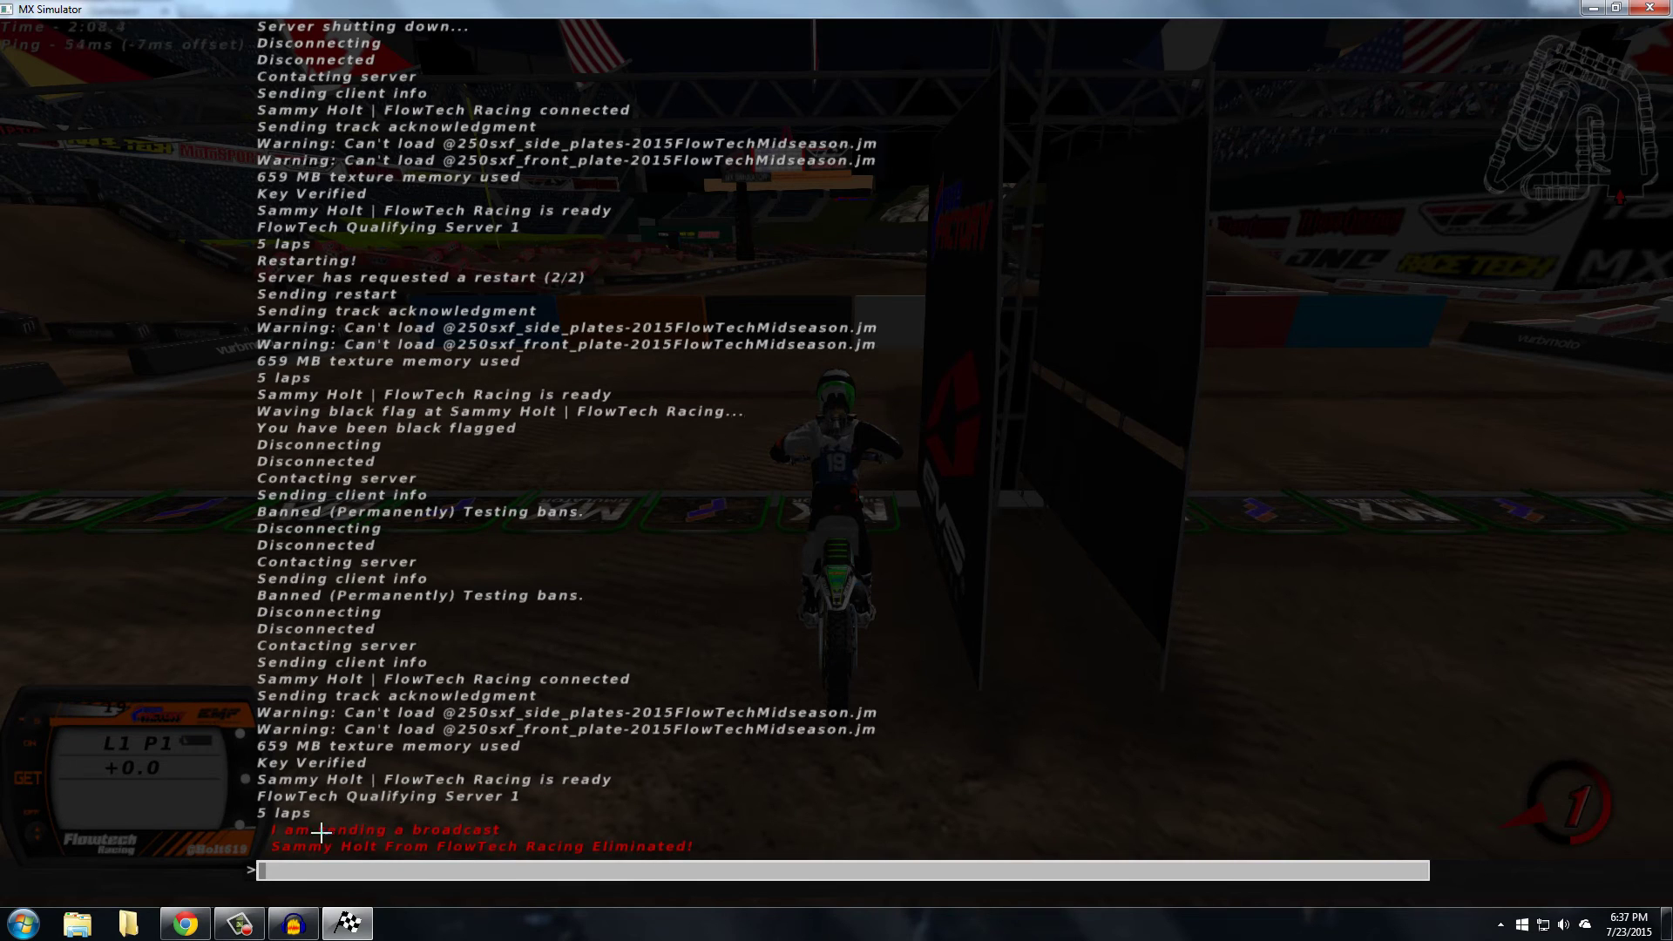
pyautogui.hotkey('alt', 'Tab')
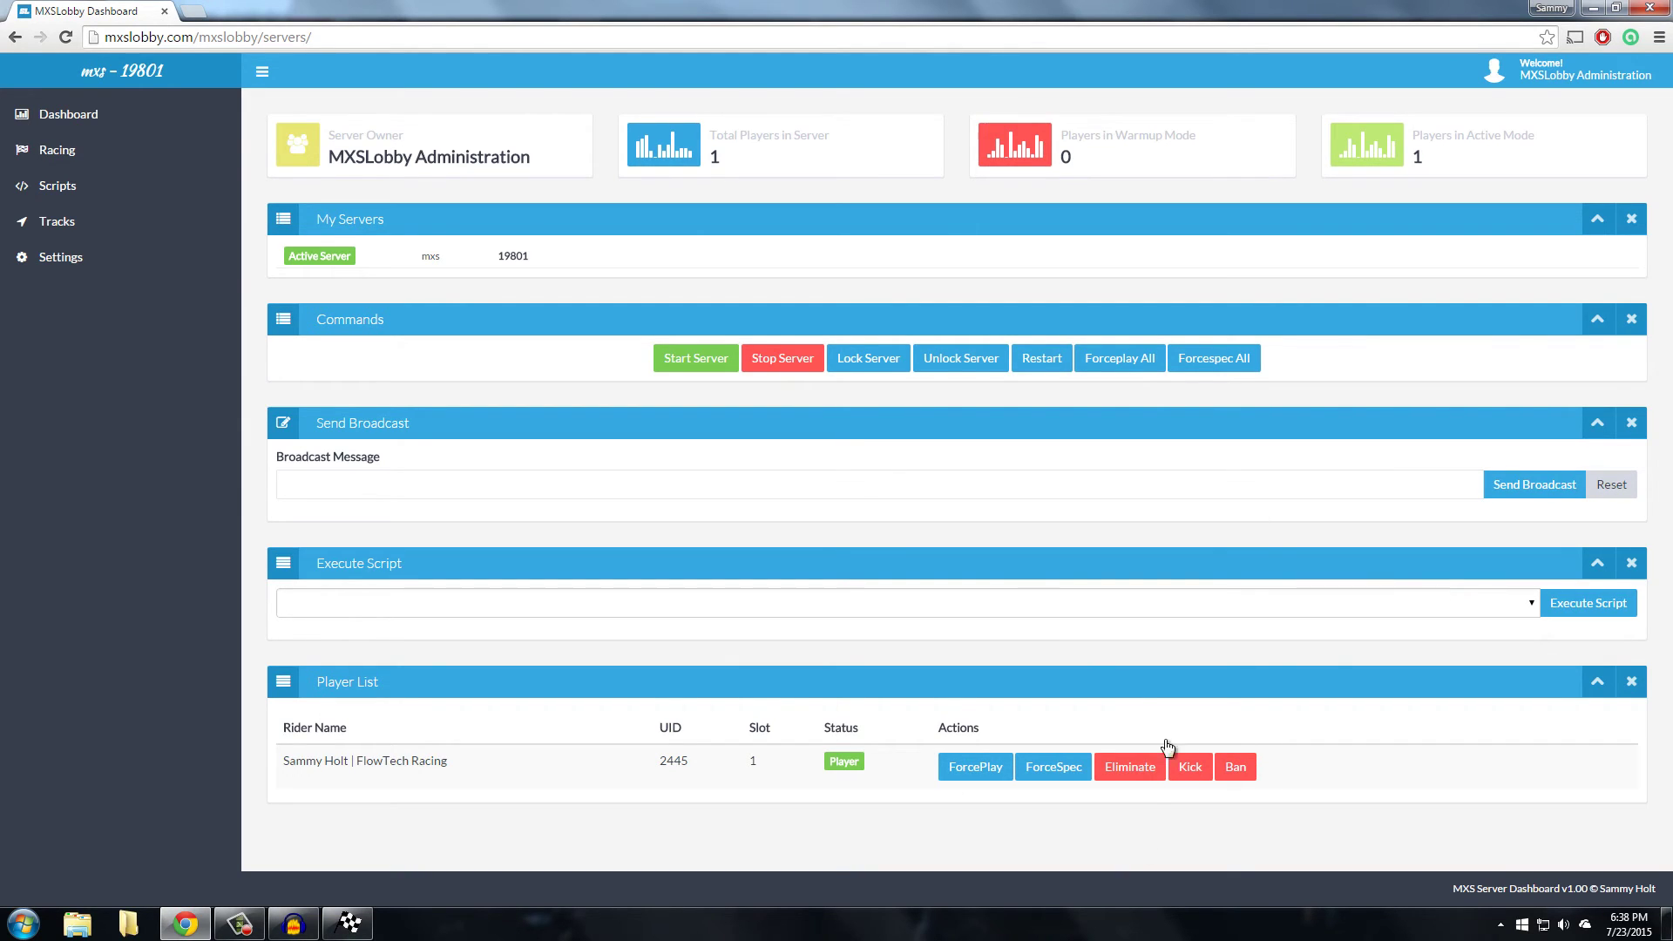
# Force the rider to spectate, then kick them off the server
pyautogui.click(1022, 774)
pyautogui.click(1201, 771)
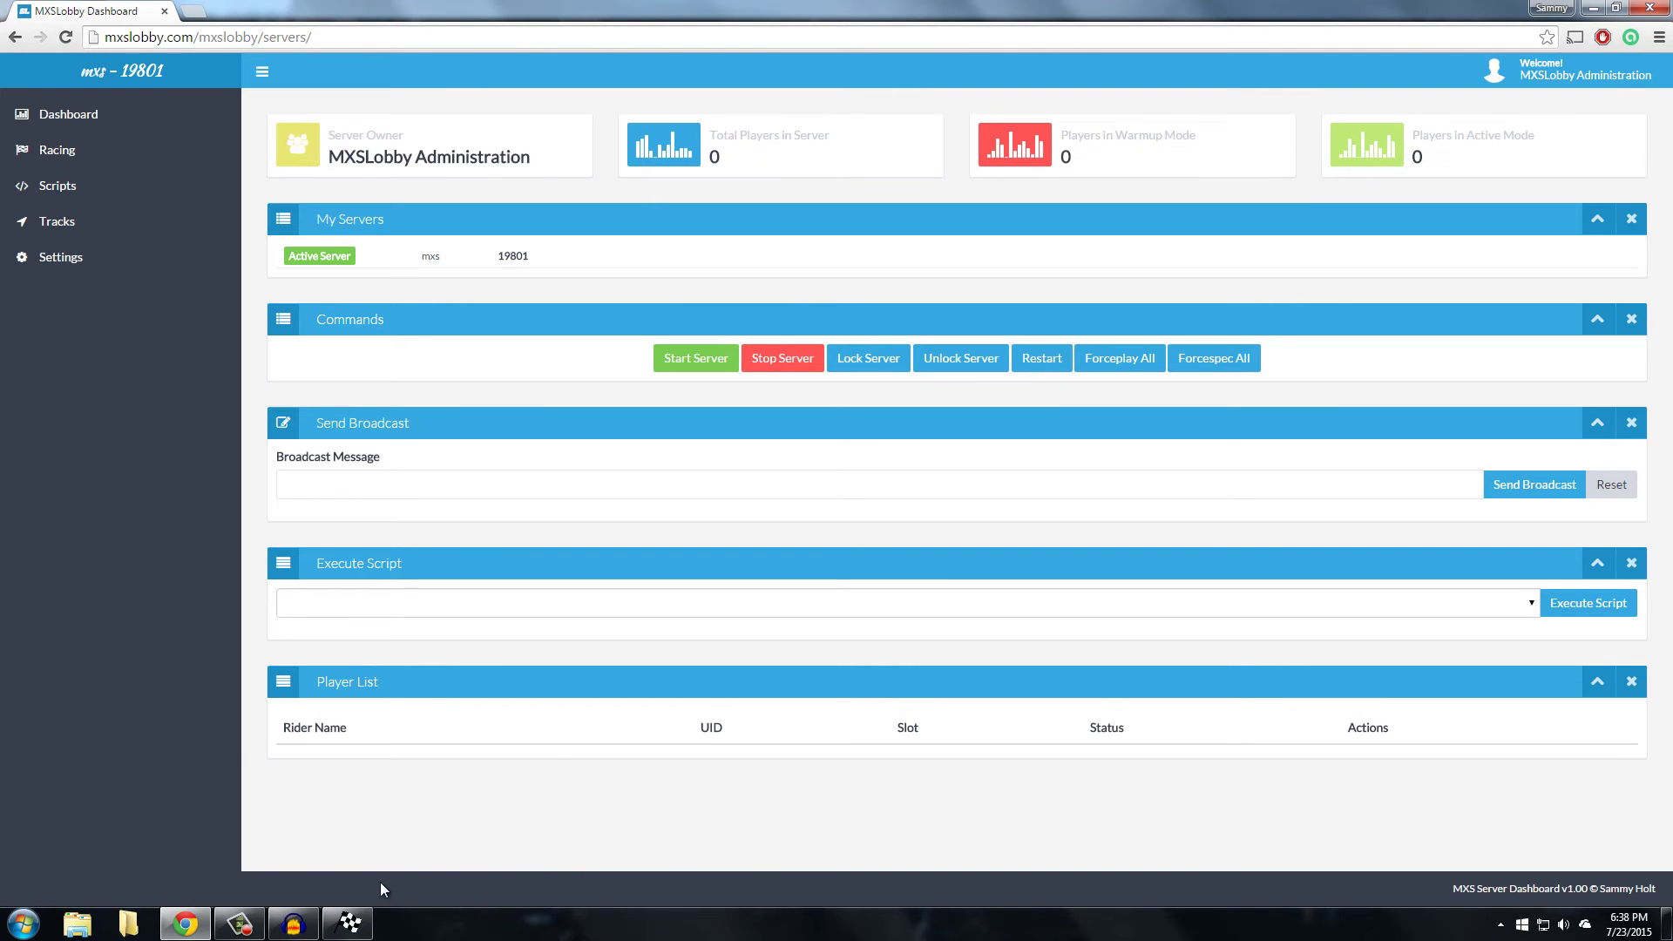
pyautogui.click(349, 924)
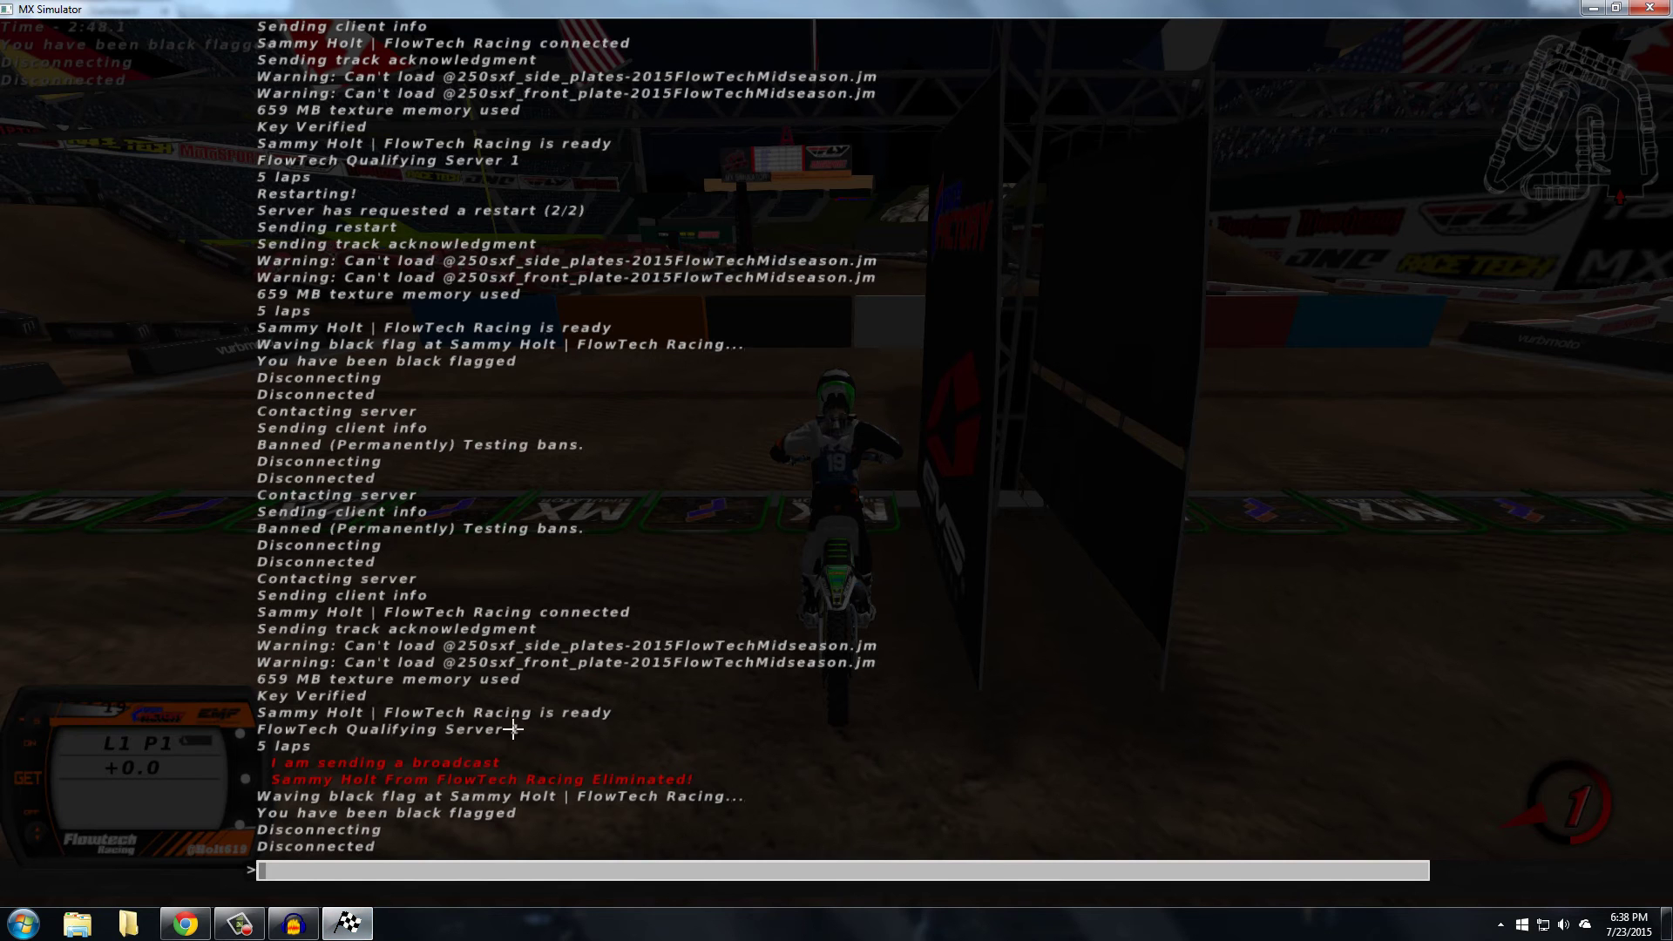
pyautogui.click(185, 924)
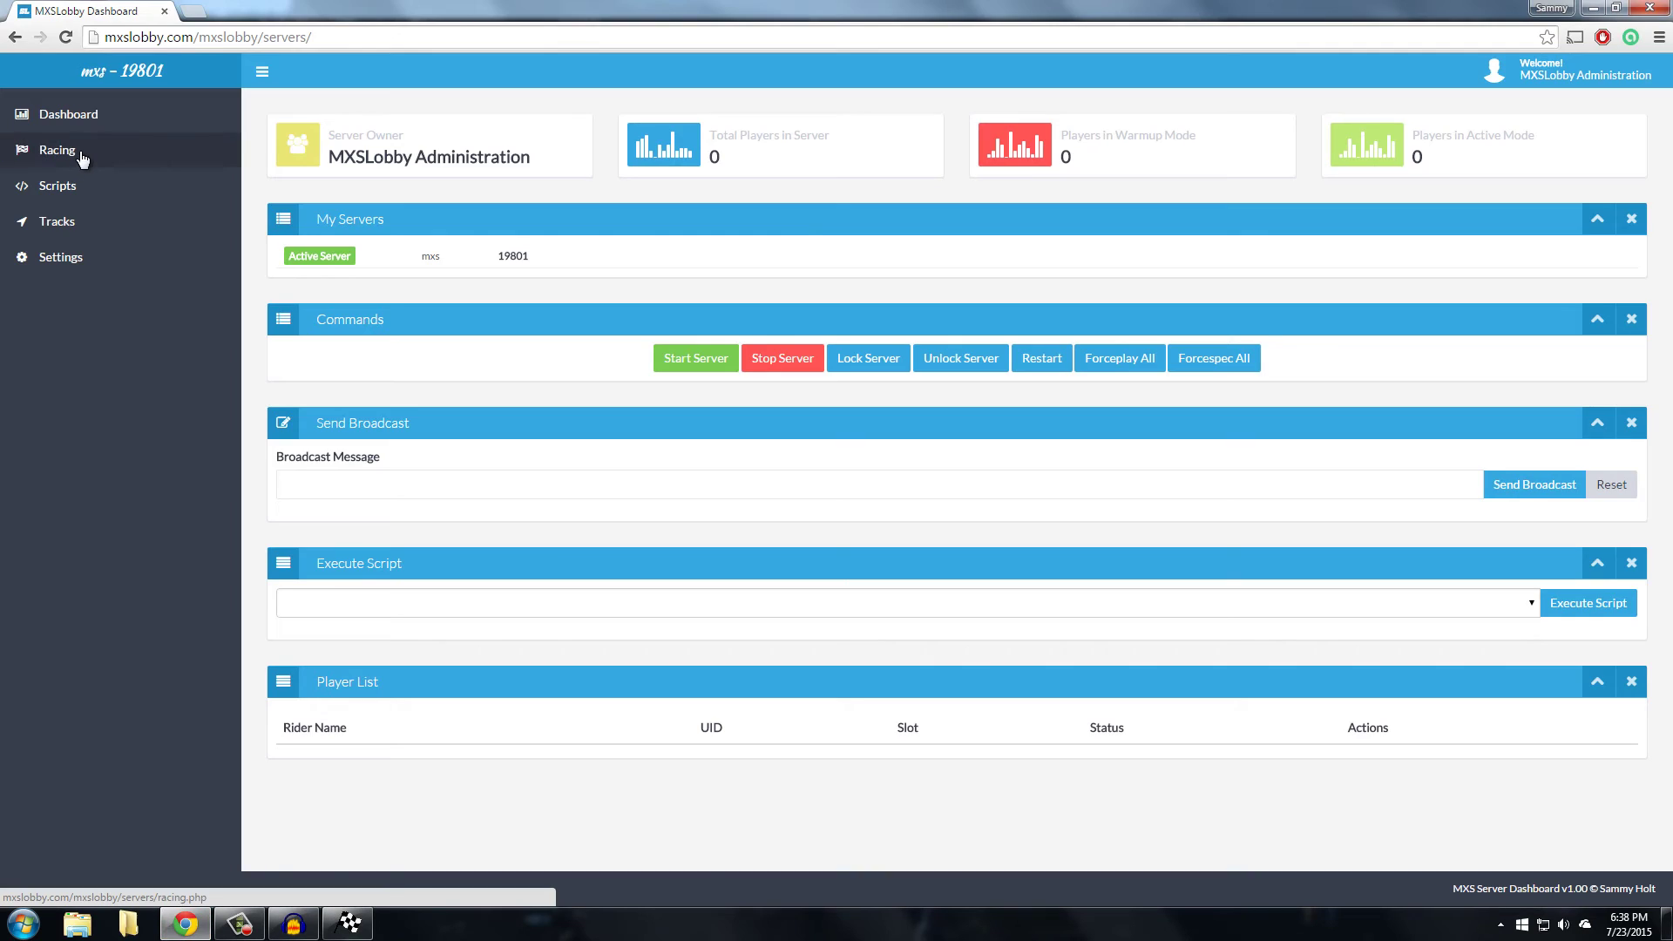
# Go to the Racing page and dismiss the pink tutorial warning
pyautogui.click(58, 151)
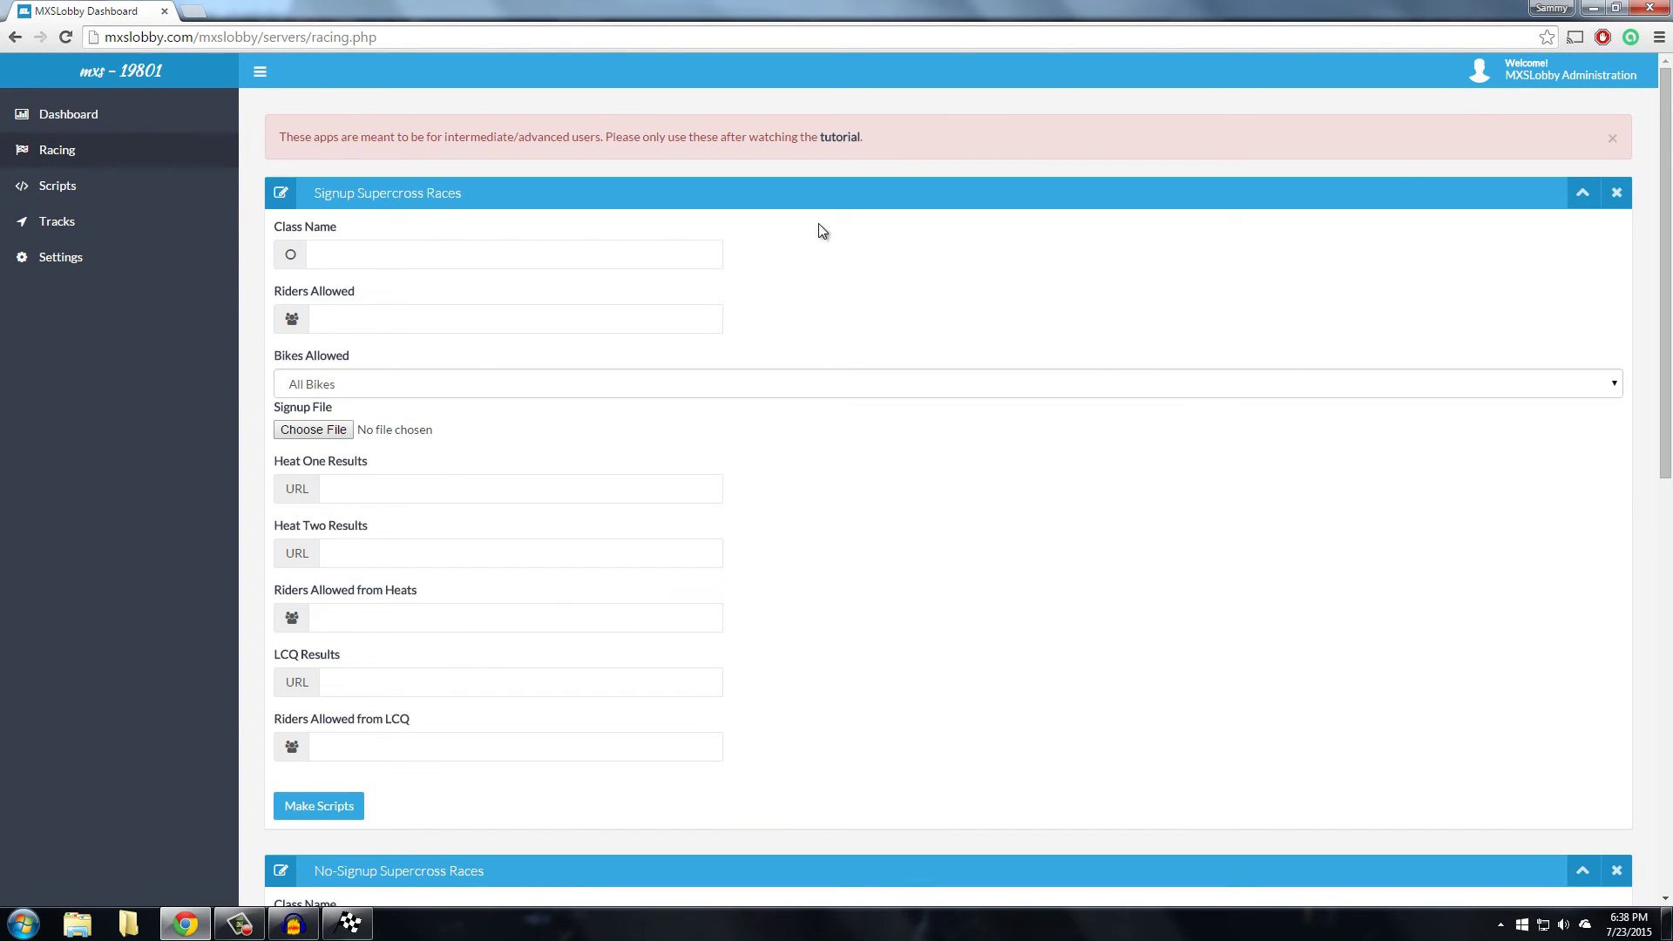
pyautogui.moveTo(272, 137); pyautogui.dragTo(920, 124)
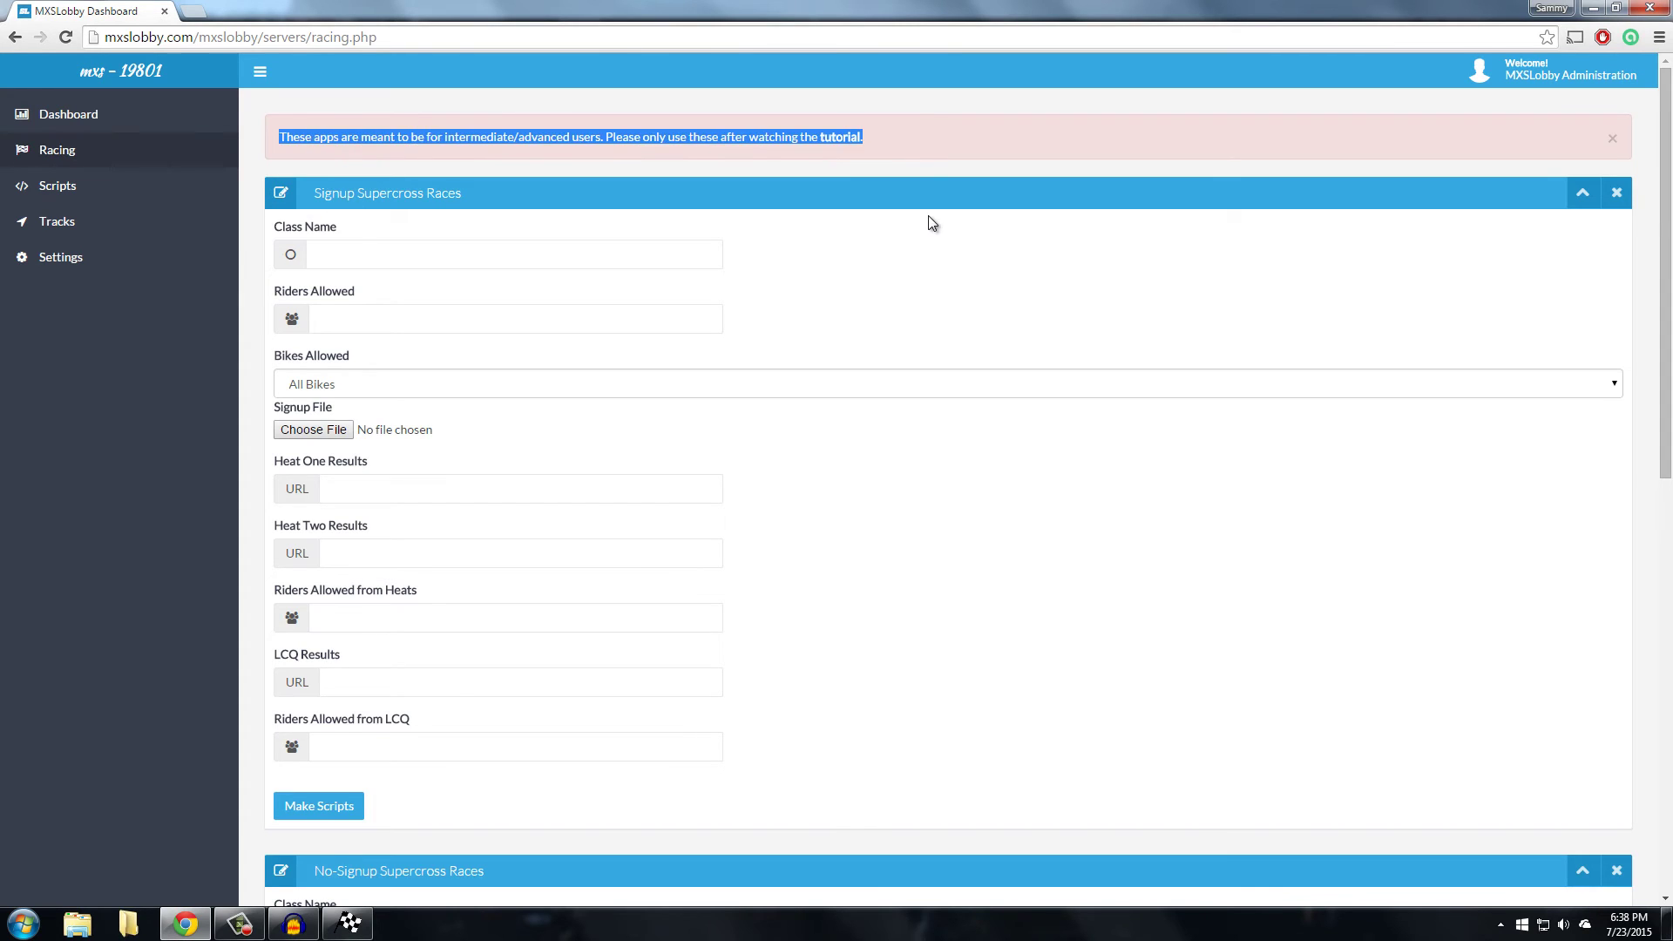
pyautogui.click(852, 167)
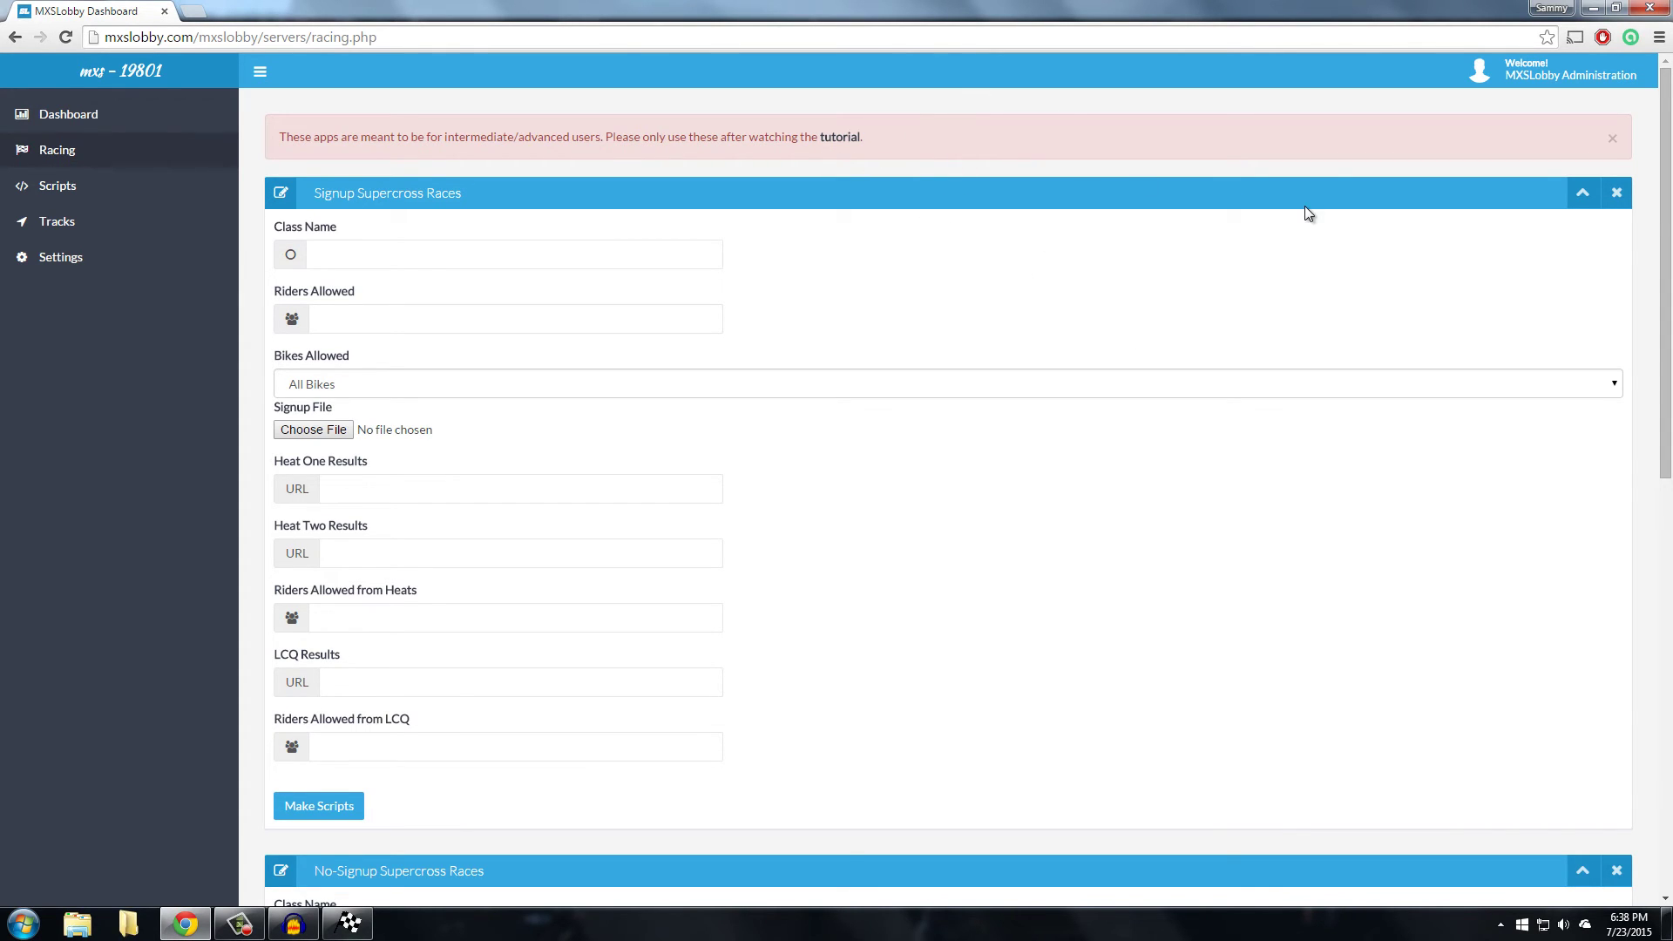
pyautogui.click(1613, 138)
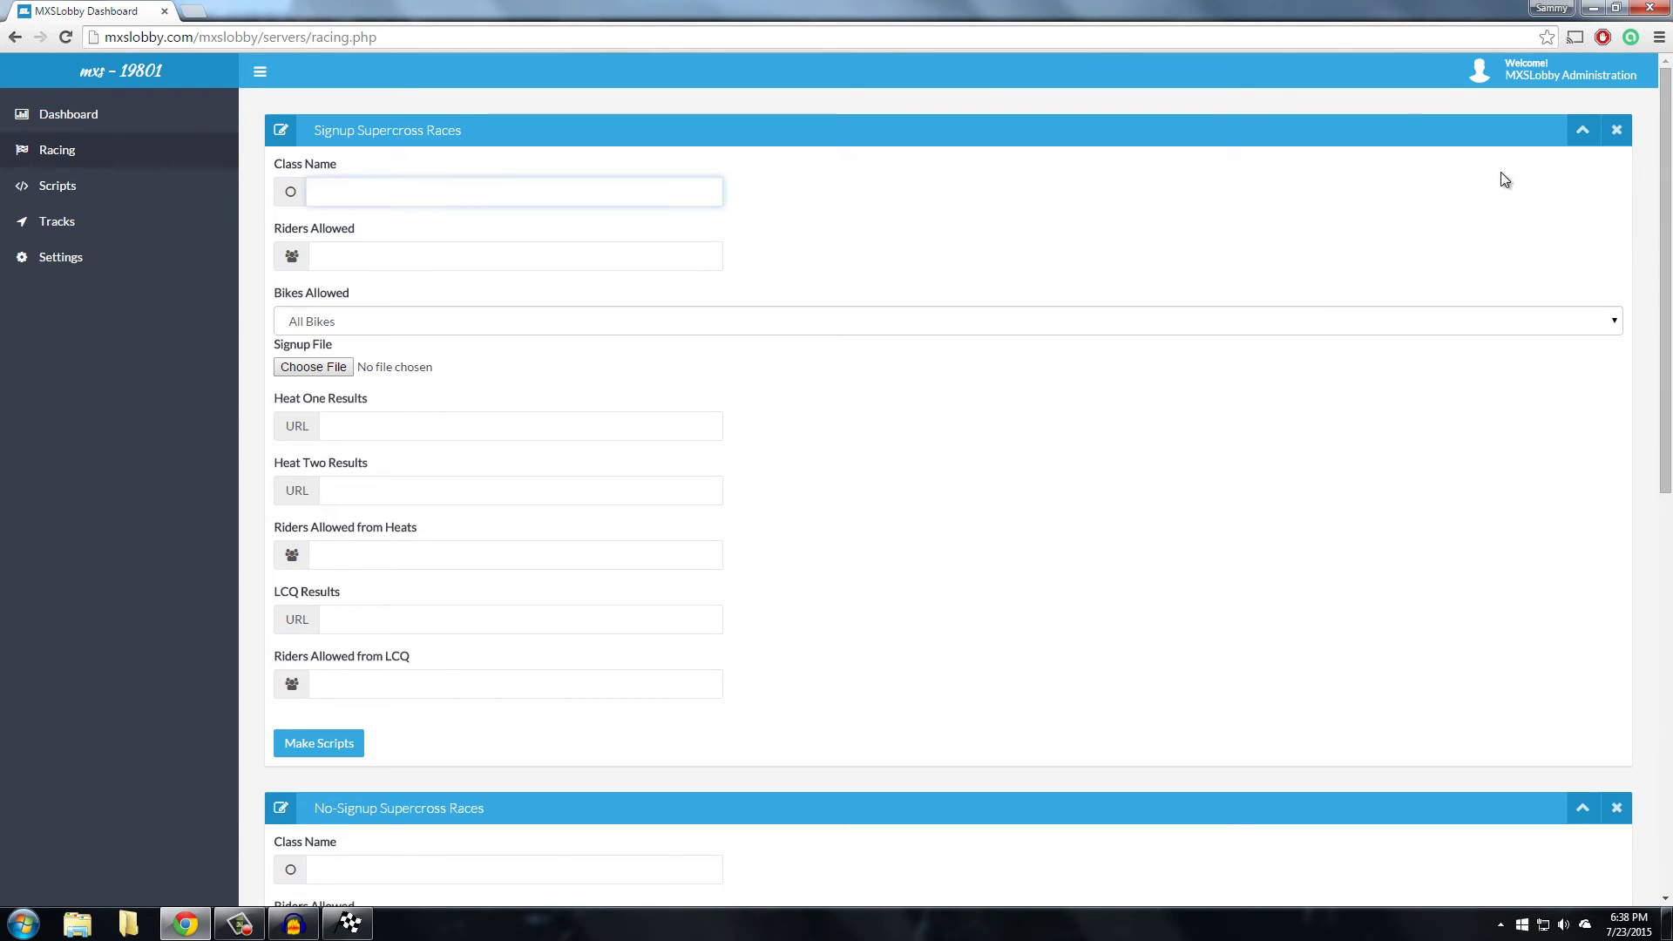
# Collapse all three race panels, then expand only Signup Supercross Races
pyautogui.click(1584, 135)
pyautogui.click(1585, 185)
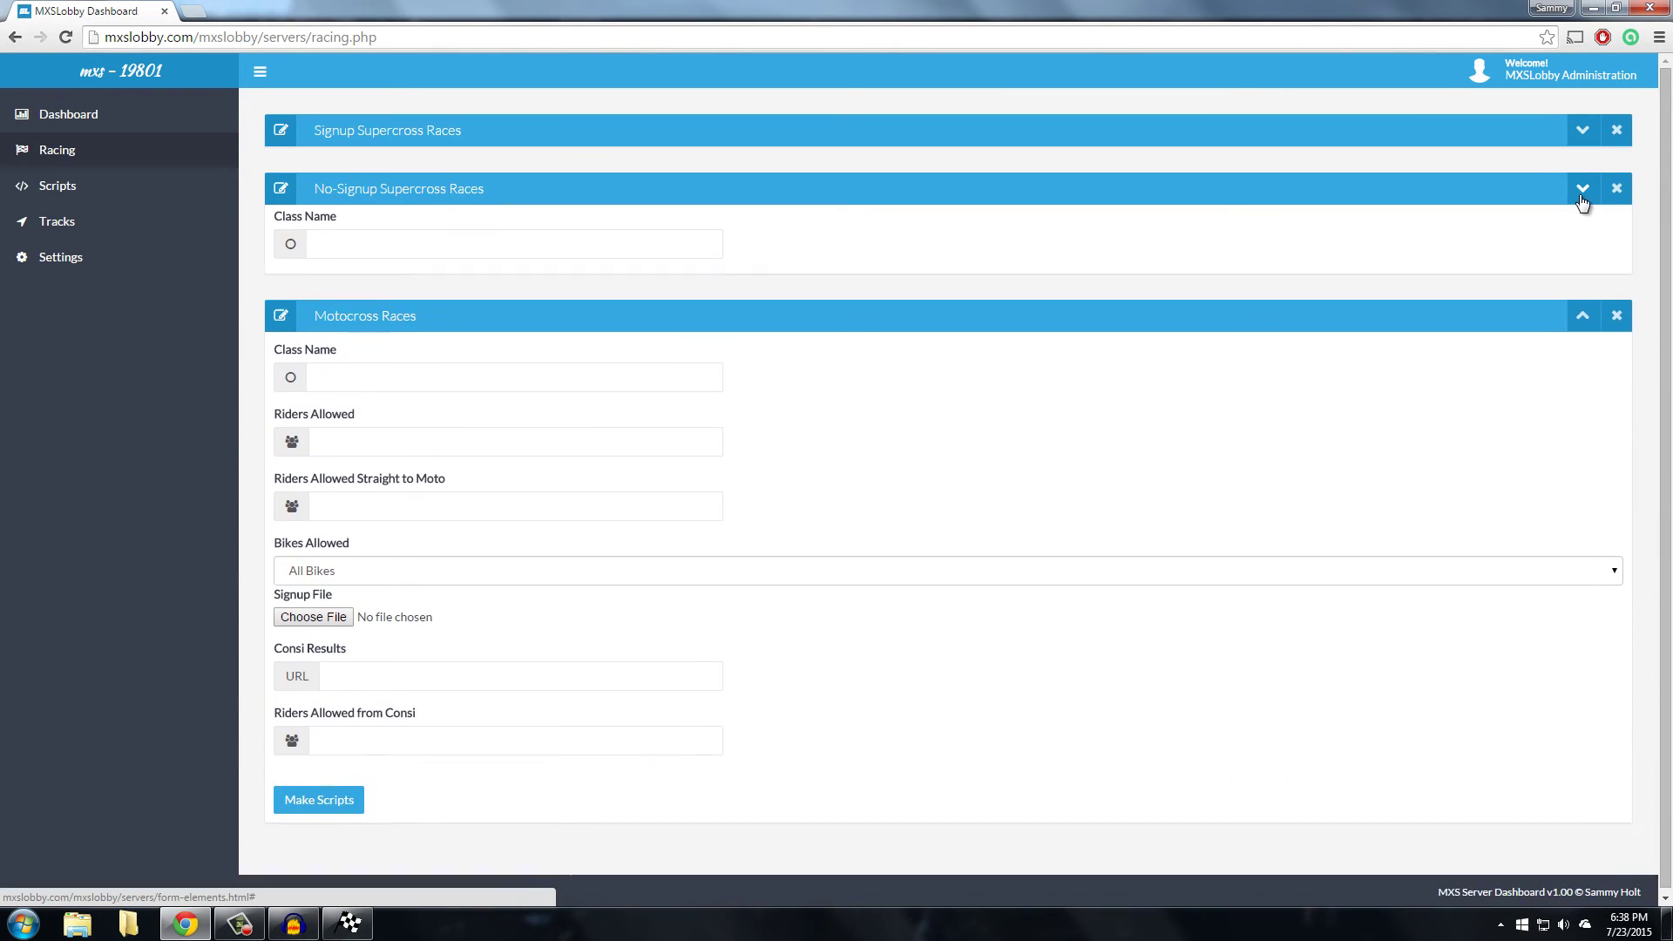
pyautogui.click(1598, 247)
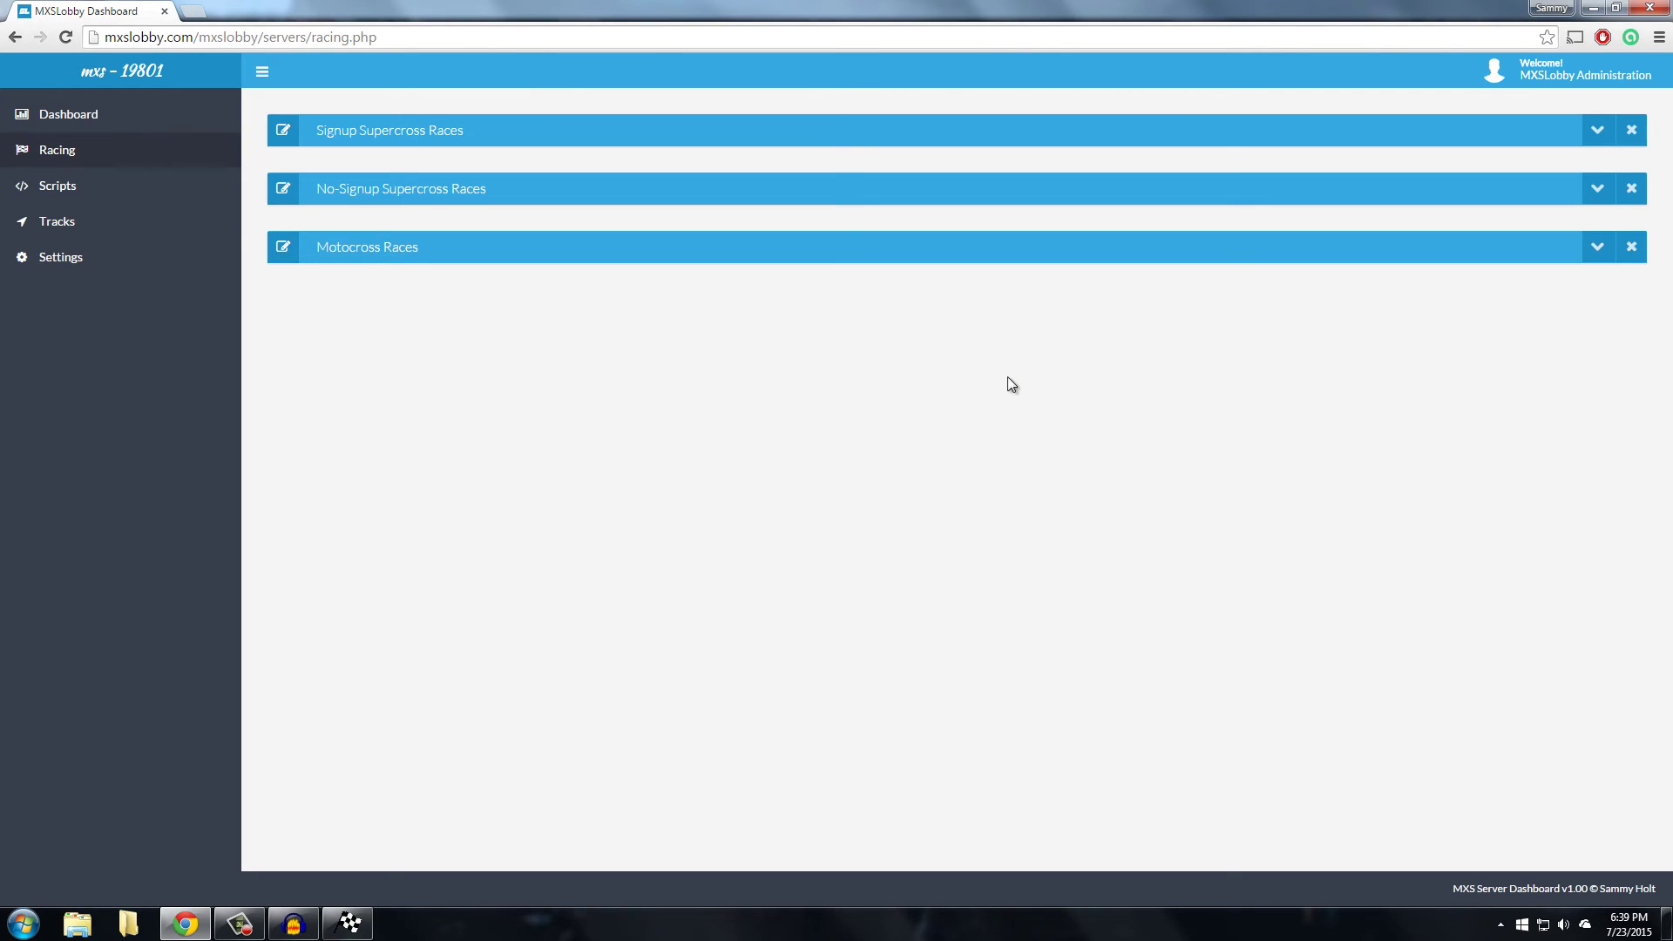
pyautogui.click(1597, 133)
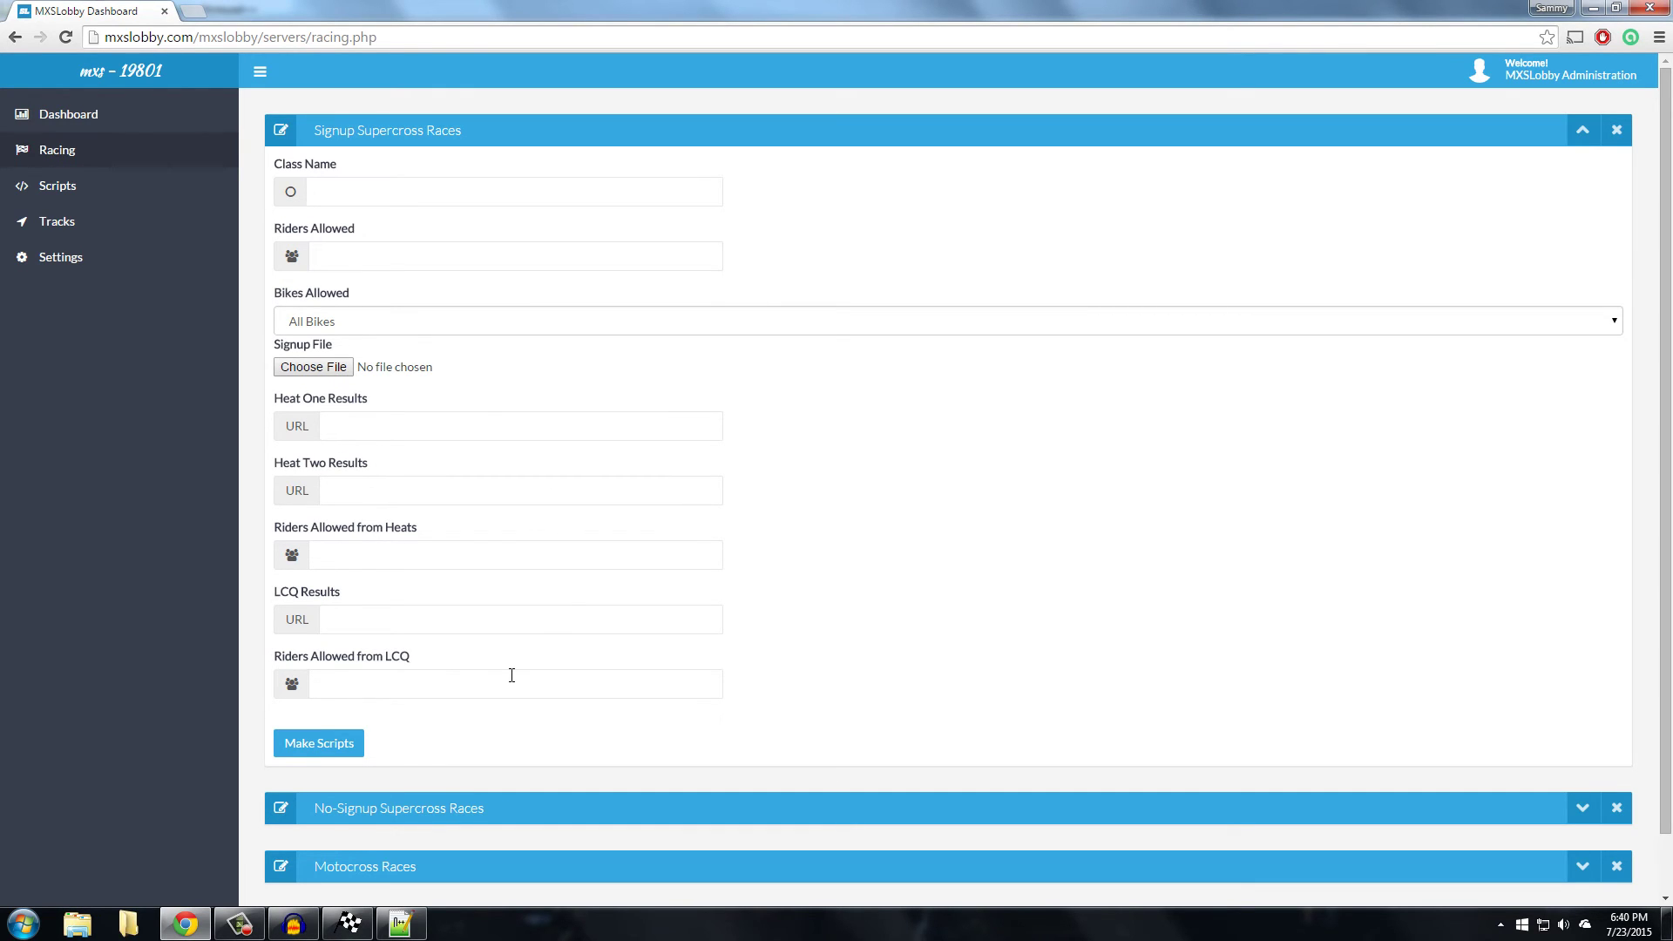
# In signups.txt in Notepad++, type a few test rider entries, then delete them
pyautogui.click(400, 923)
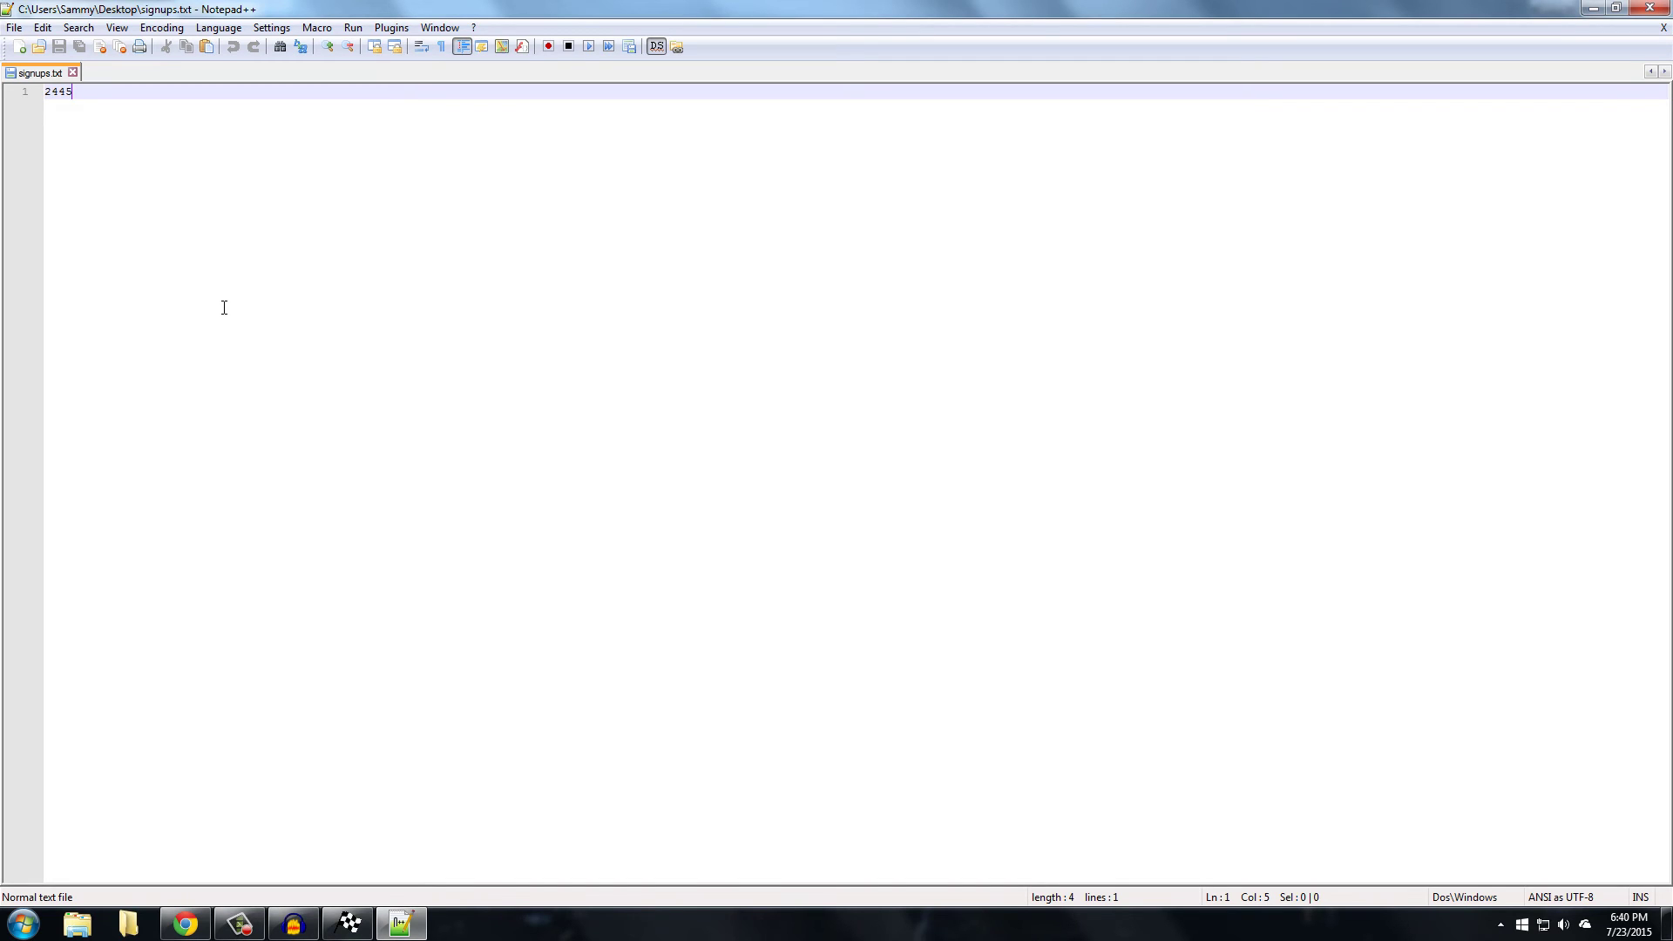
pyautogui.press('Return')
pyautogui.write('1')
pyautogui.press('Return')
pyautogui.write('412421')
pyautogui.press('Return')
pyautogui.write('5151')
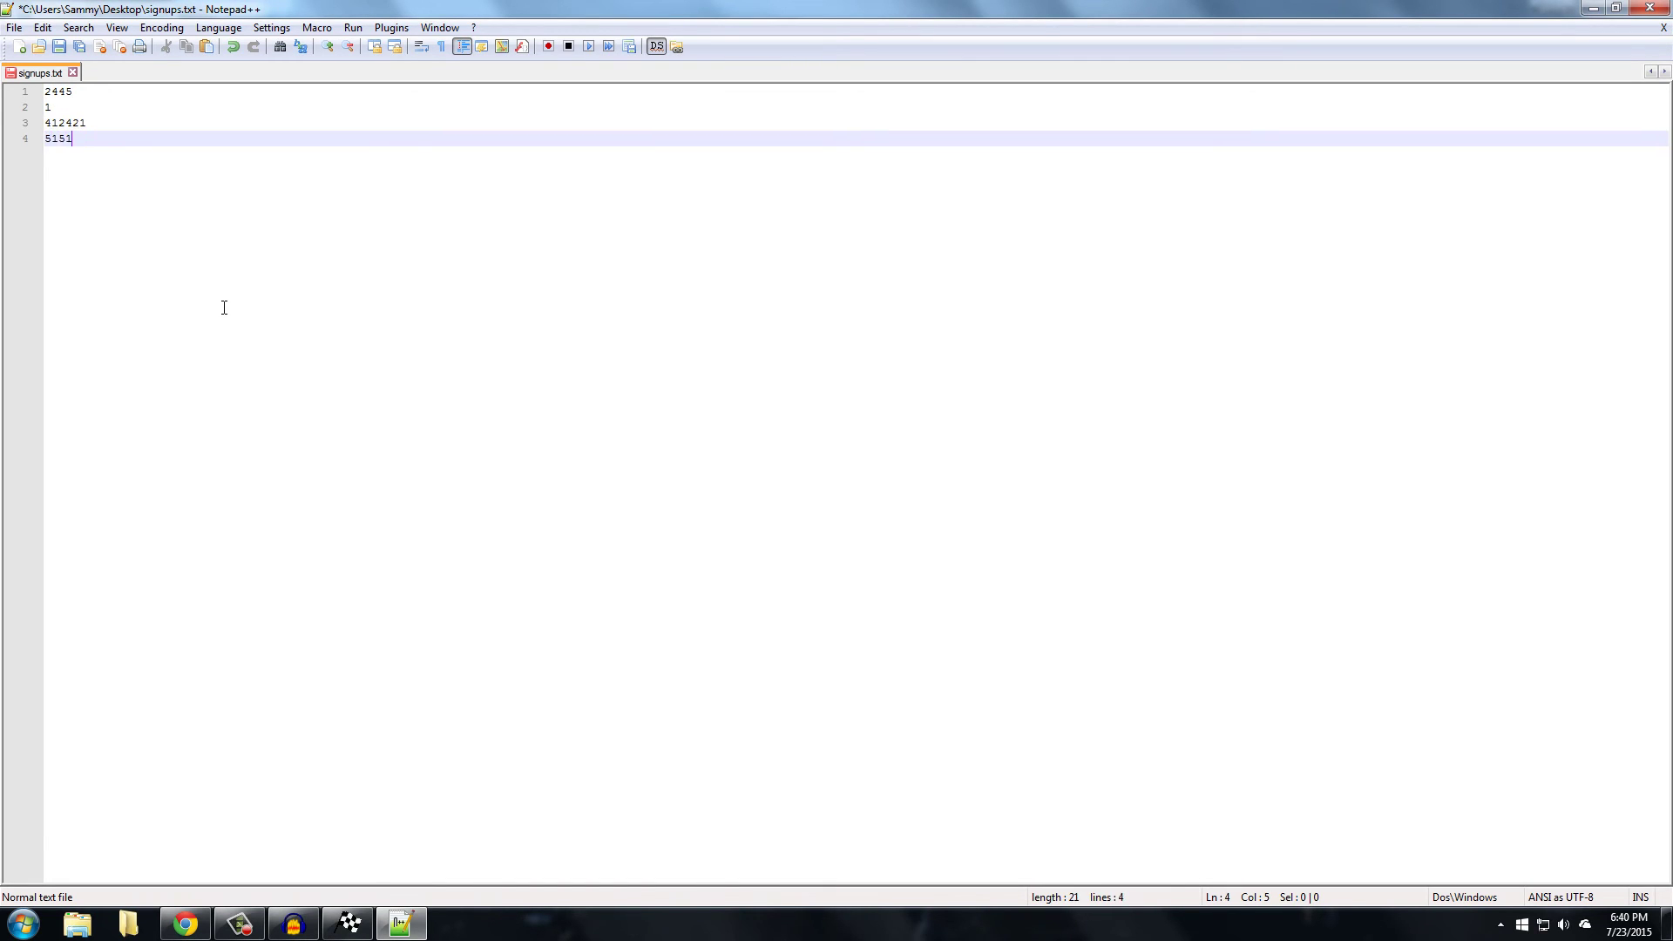
pyautogui.press('Return')
pyautogui.write('5141')
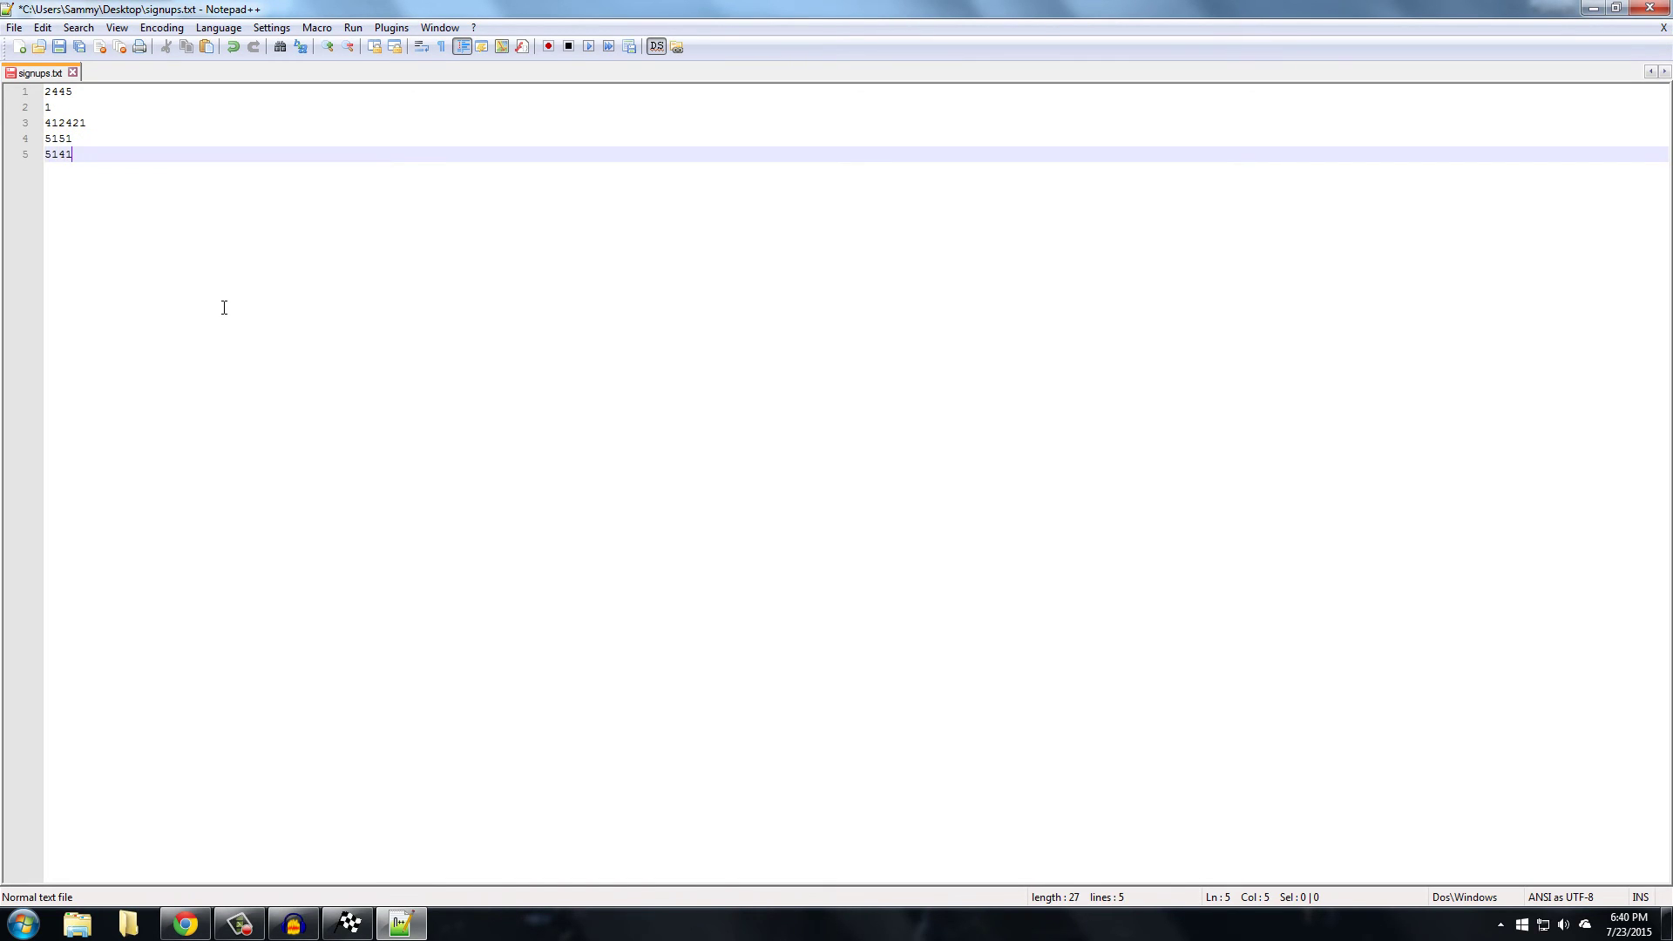
pyautogui.press('BackSpace')
pyautogui.press('BackSpace')
pyautogui.press('BackSpace')
pyautogui.press('BackSpace')
pyautogui.press('BackSpace')
pyautogui.press('BackSpace')
pyautogui.press('BackSpace')
pyautogui.press('BackSpace')
pyautogui.press('BackSpace')
pyautogui.press('BackSpace')
pyautogui.press('BackSpace')
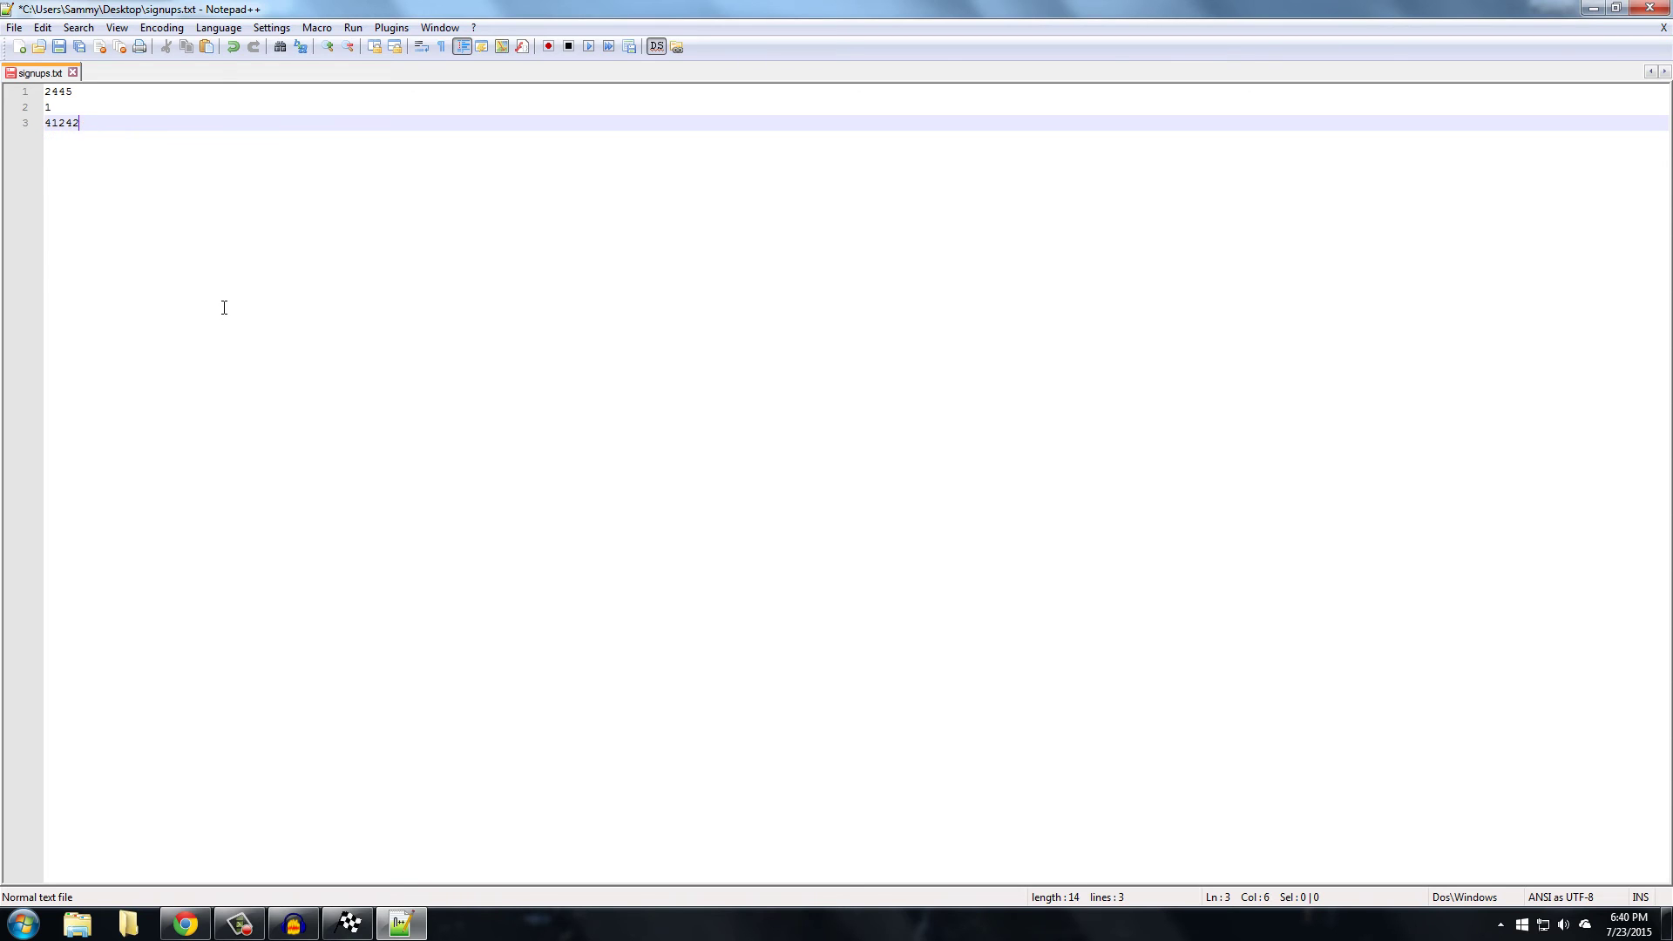
pyautogui.press('BackSpace')
pyautogui.press('BackSpace')
pyautogui.press('BackSpace')
pyautogui.press('BackSpace')
pyautogui.press('BackSpace')
pyautogui.press('BackSpace')
pyautogui.press('BackSpace')
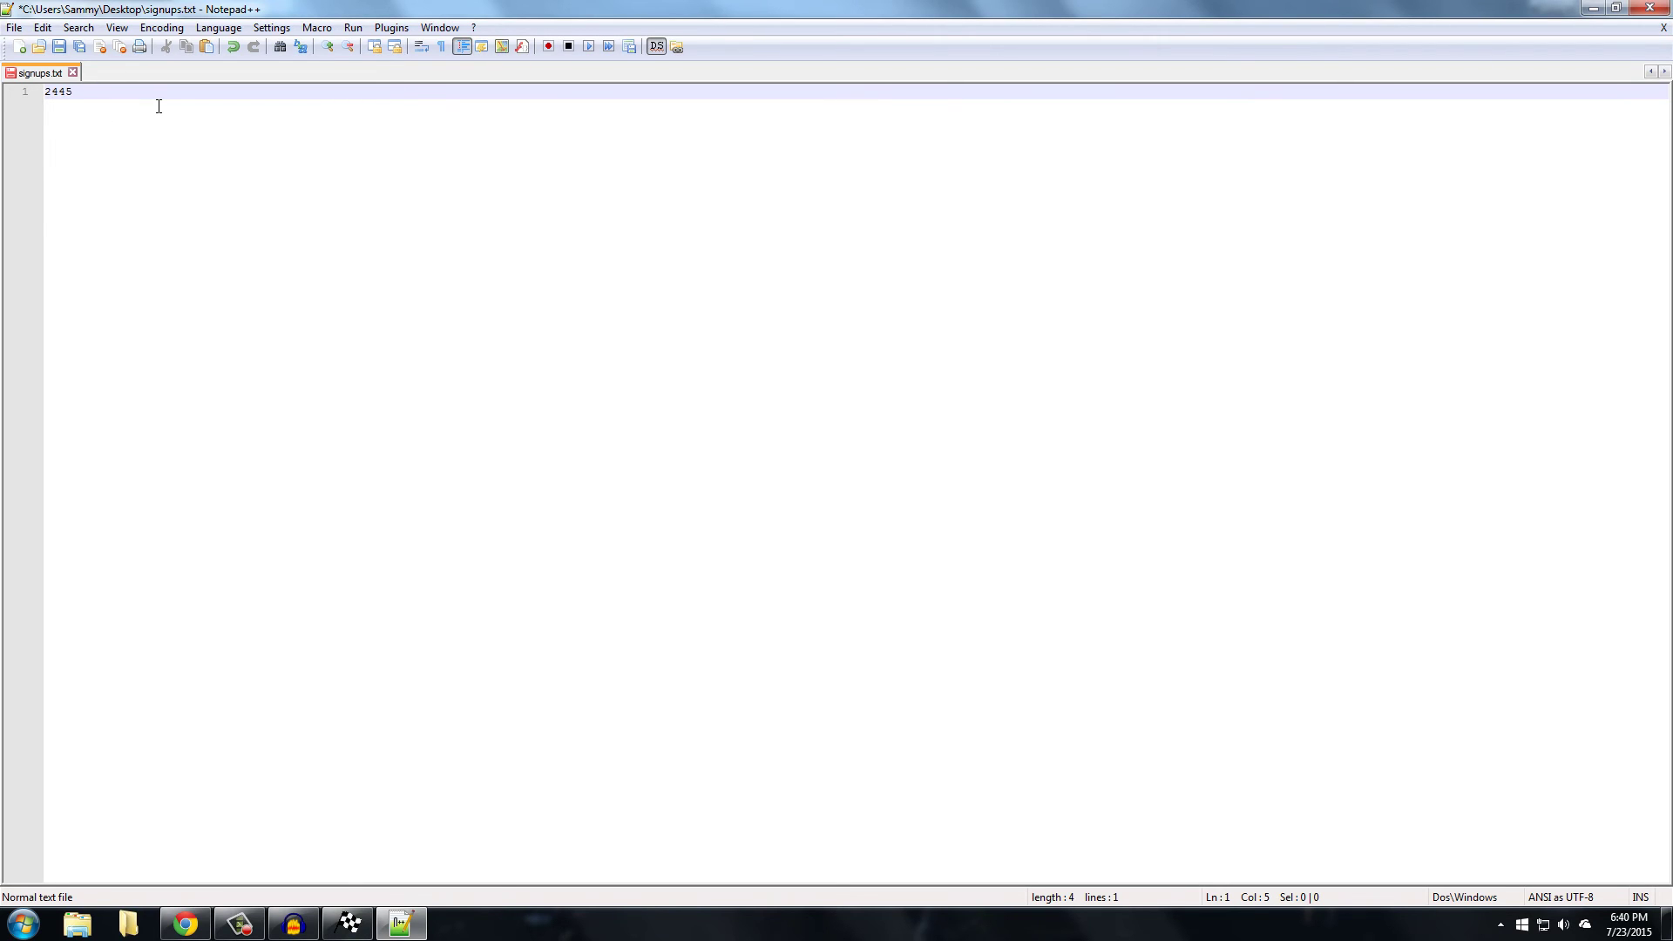
# Add a line reading 1 below the existing rider ID and save signups.txt
pyautogui.press('Return')
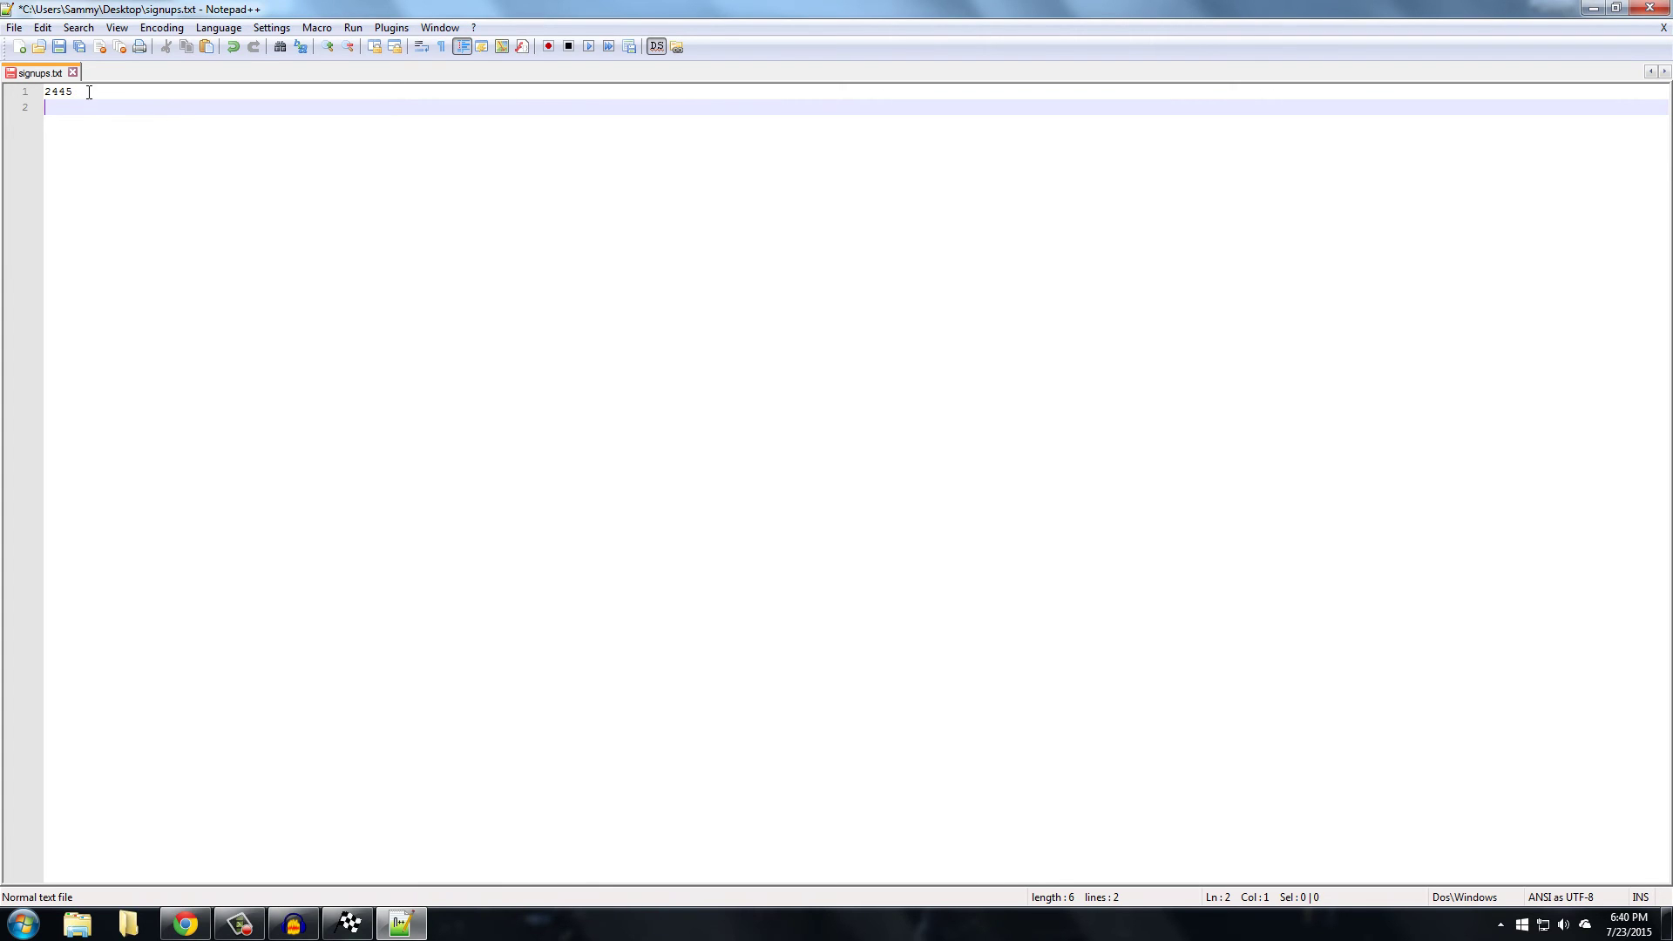
pyautogui.write('1')
pyautogui.press('Return')
pyautogui.write('1')
pyautogui.press('BackSpace')
pyautogui.press('BackSpace')
pyautogui.hotkey('ctrl', 's')
pyautogui.hotkey('alt', 'Tab')
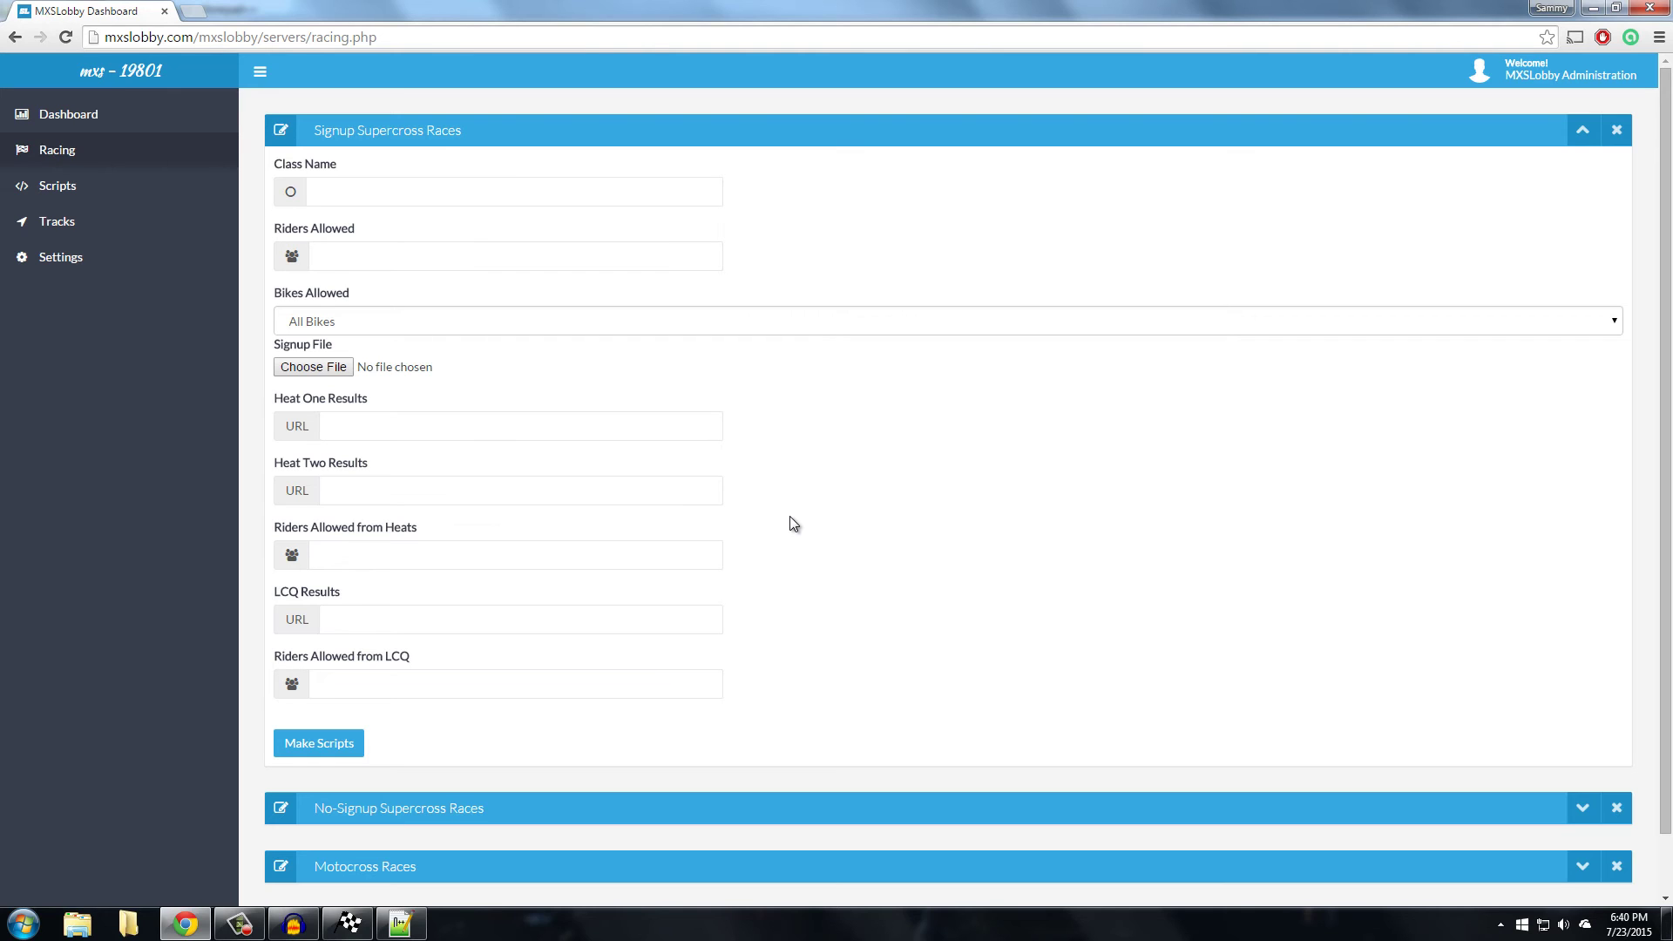
# Check signups.txt in Notepad++, then go back to the Signup Supercross Races form in Chrome
pyautogui.click(390, 920)
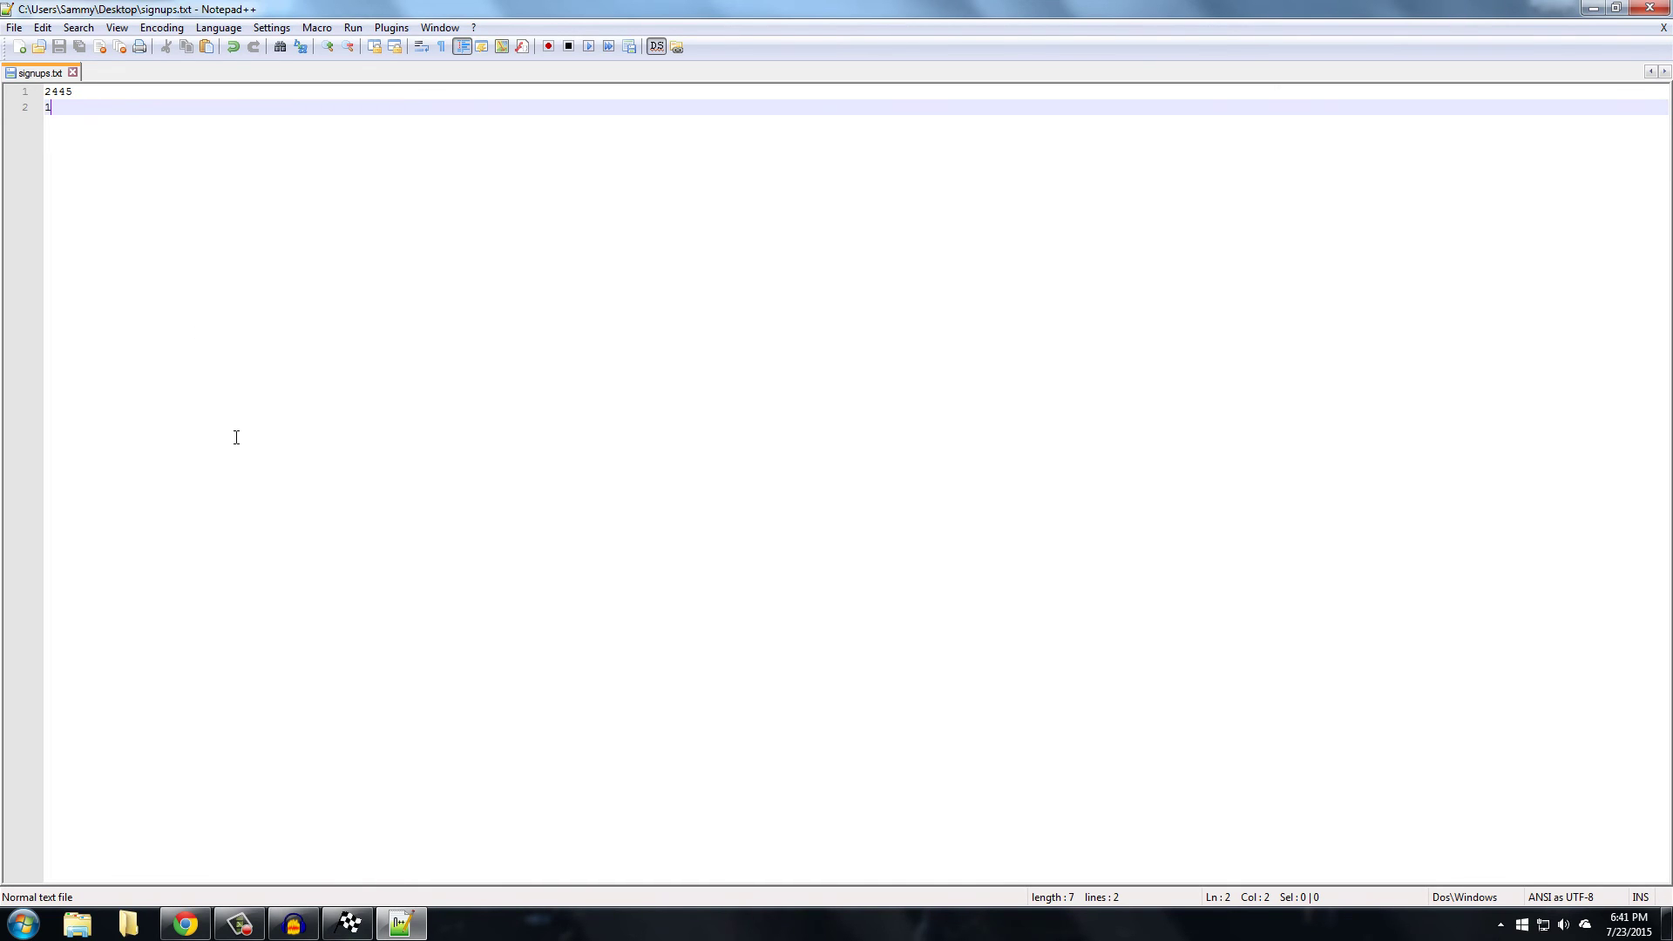
pyautogui.click(184, 922)
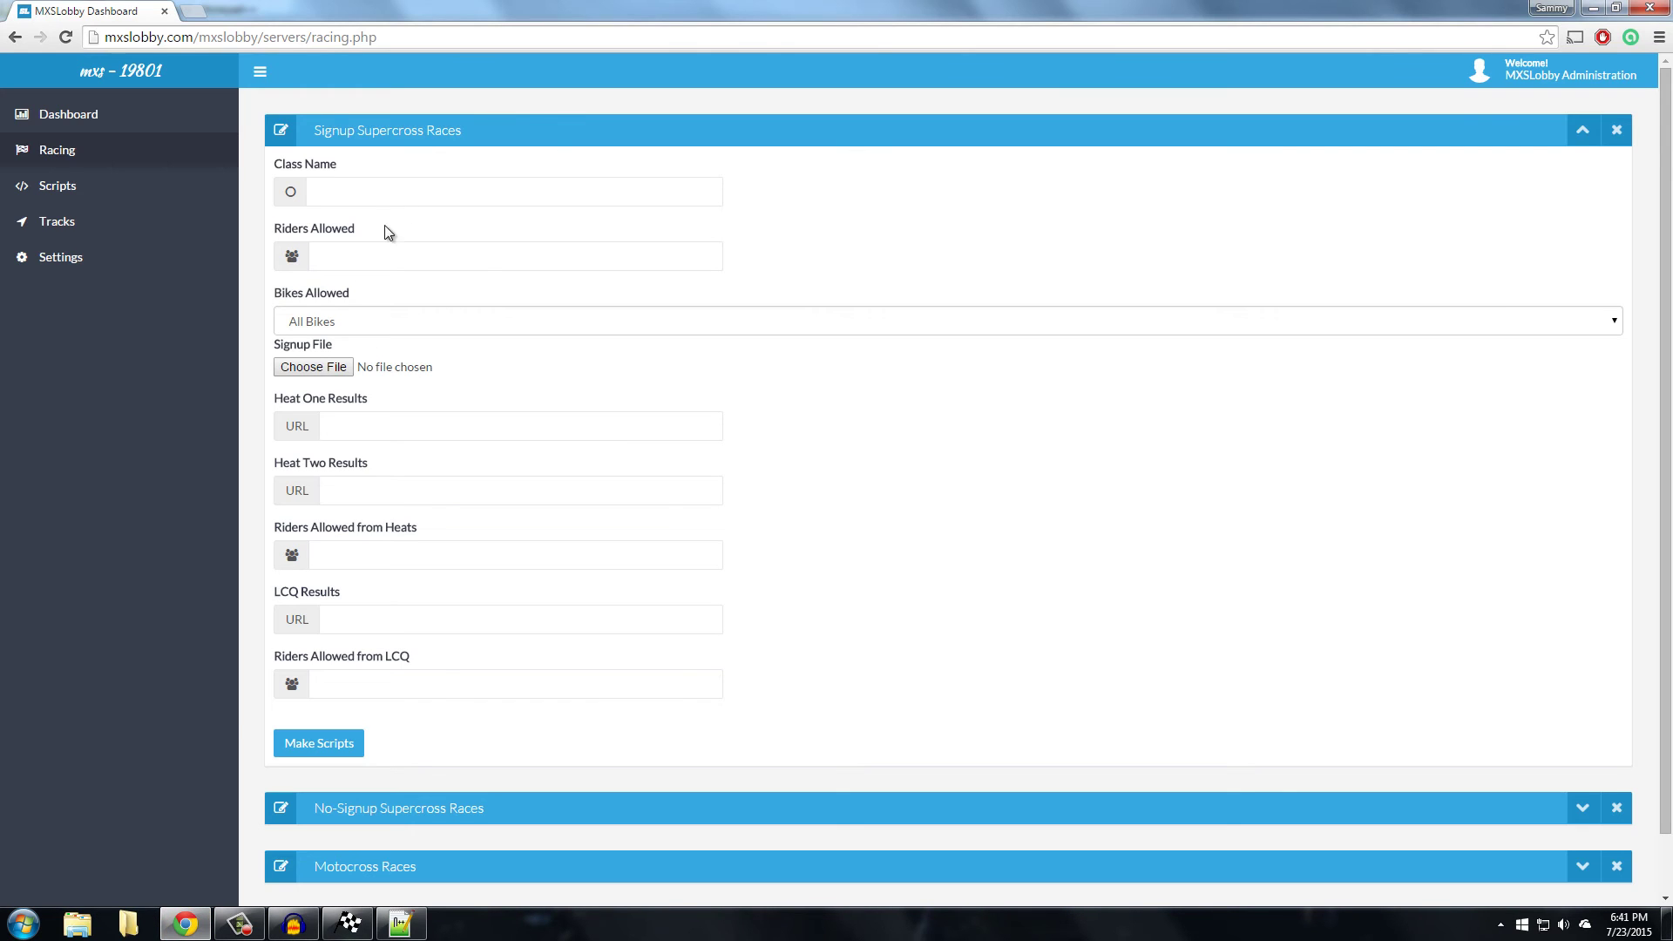
pyautogui.click(429, 937)
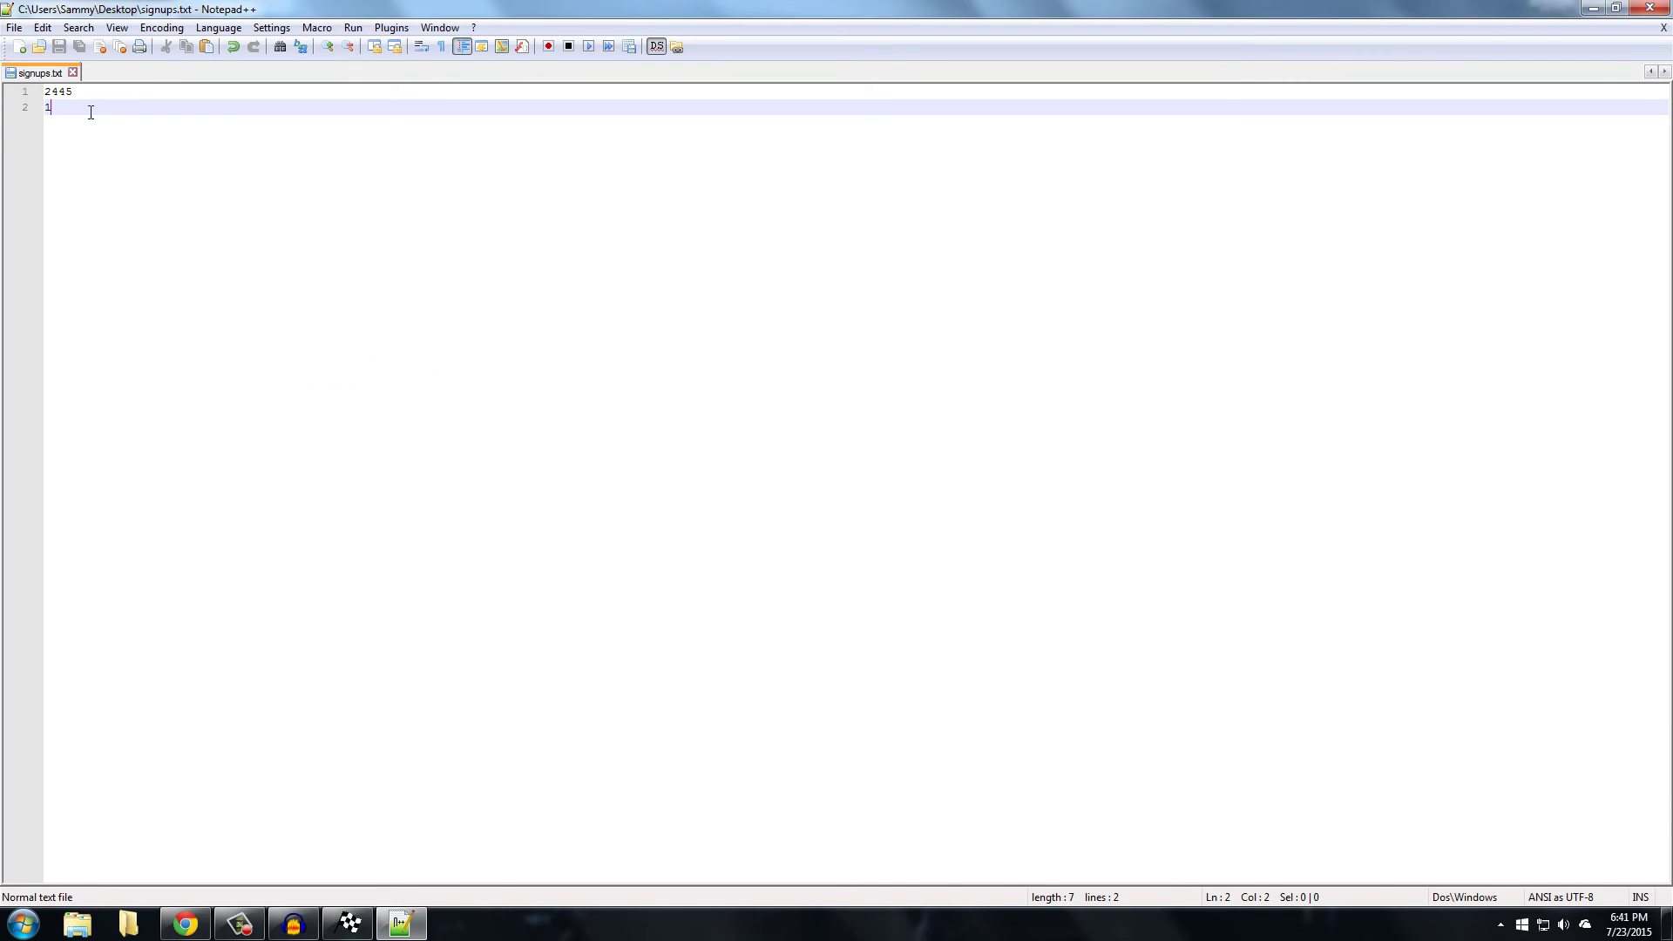
pyautogui.click(185, 924)
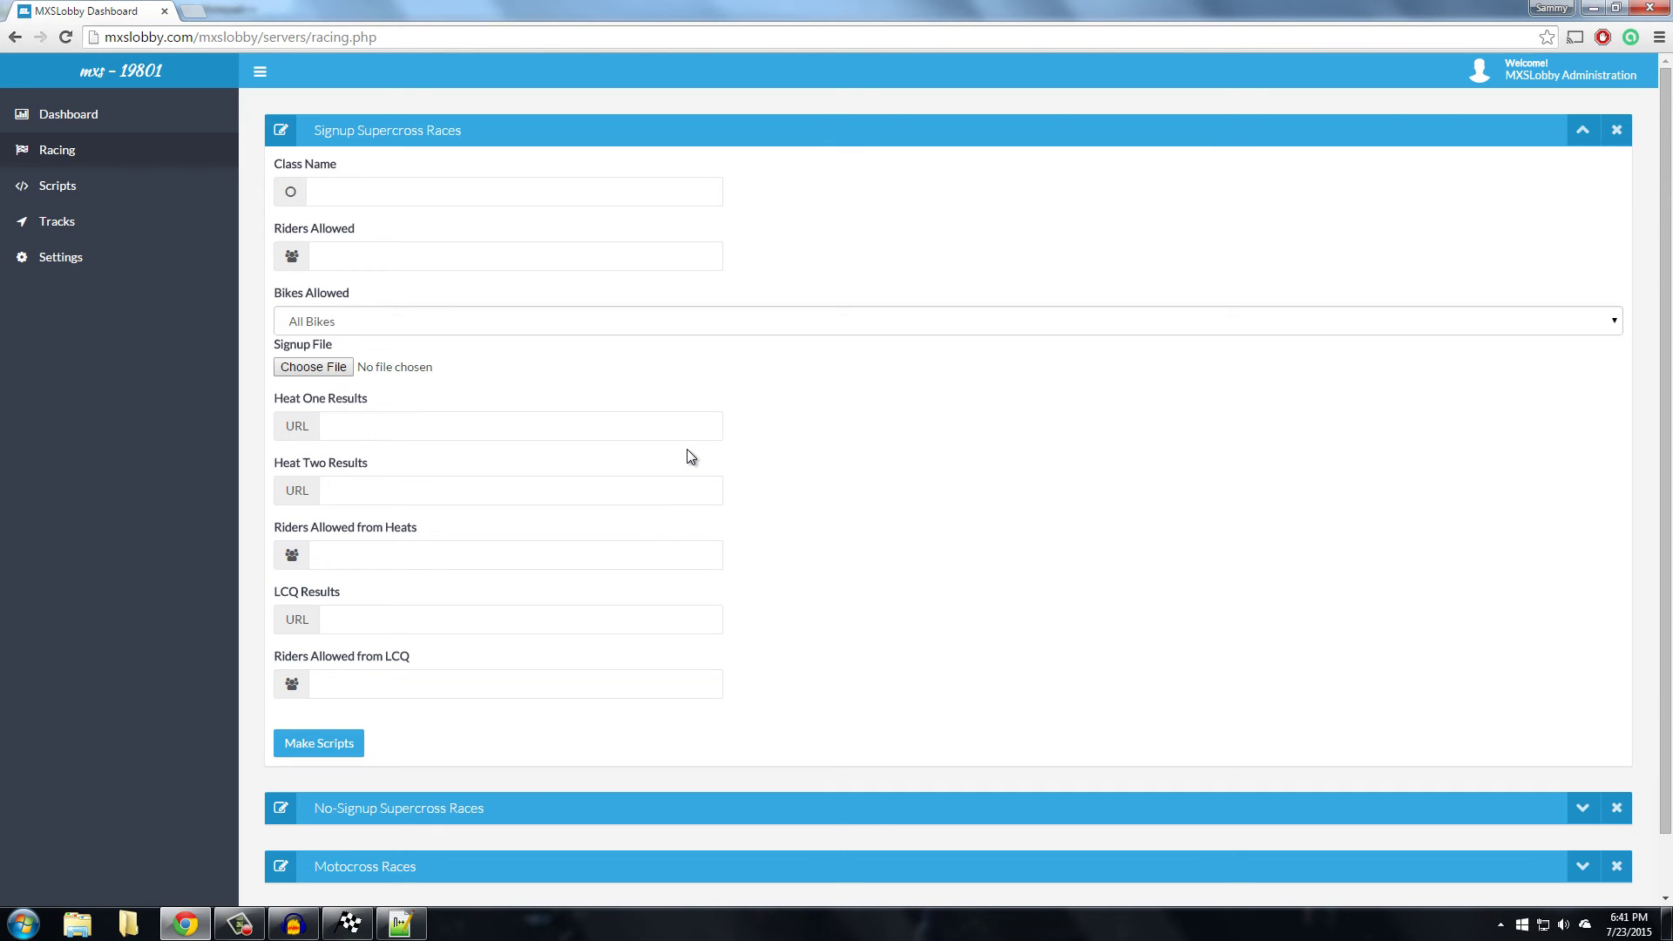
# Enter 'Class Name' as the class name and 40 as riders allowed
pyautogui.click(416, 190)
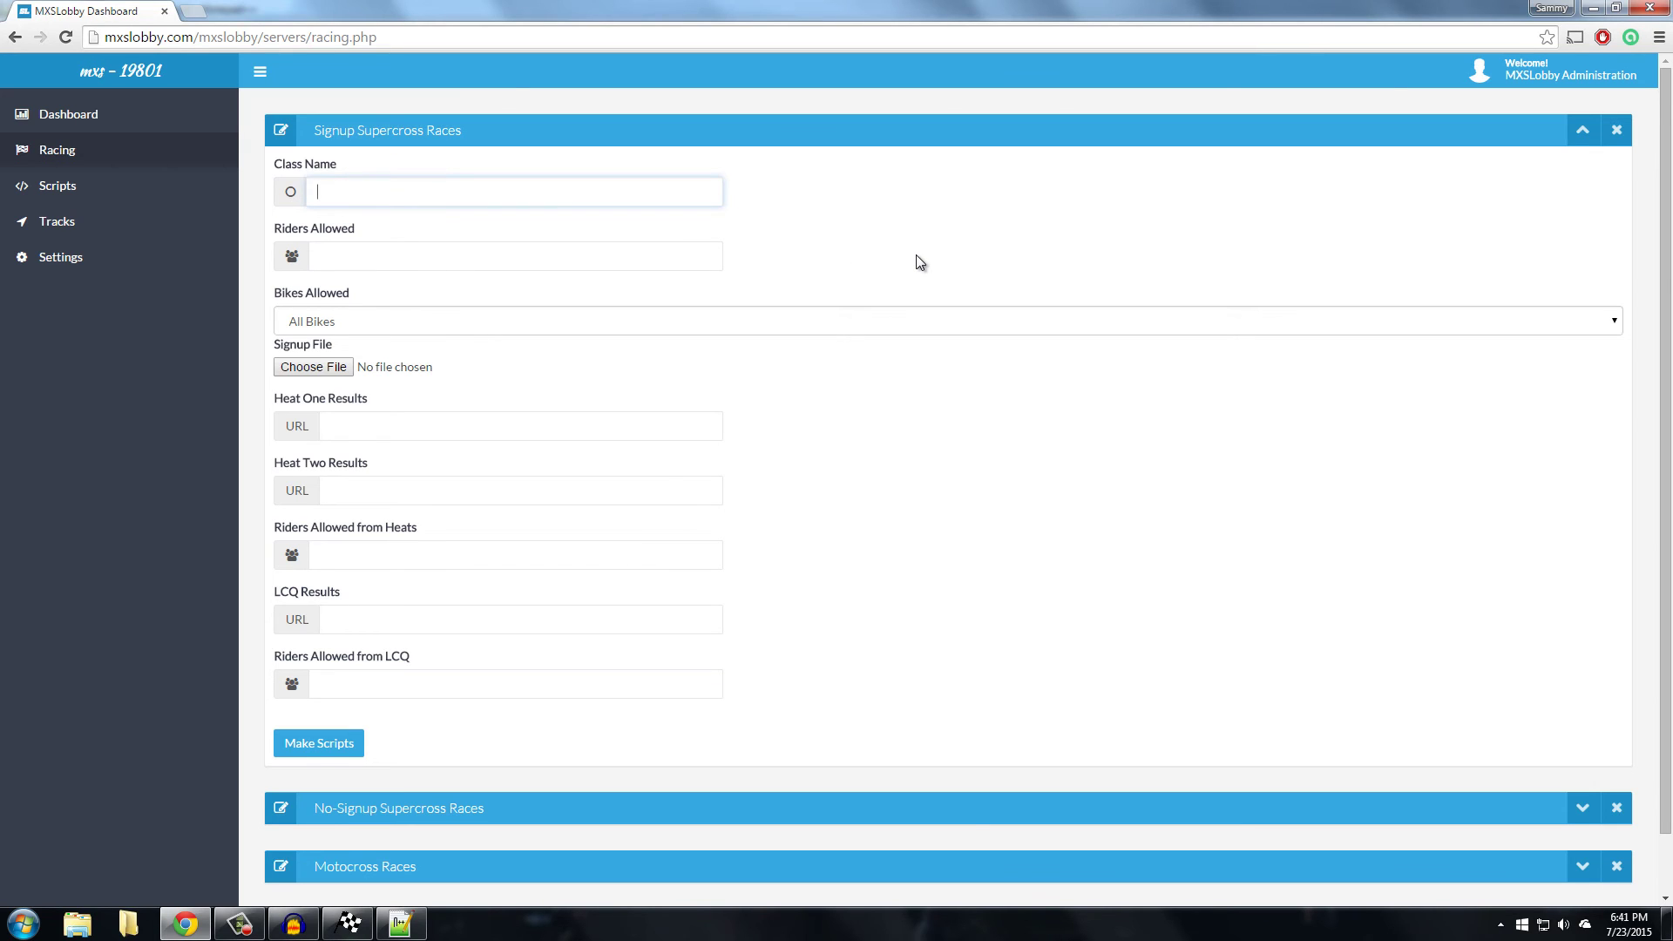
pyautogui.write('Class Name')
pyautogui.press('Tab')
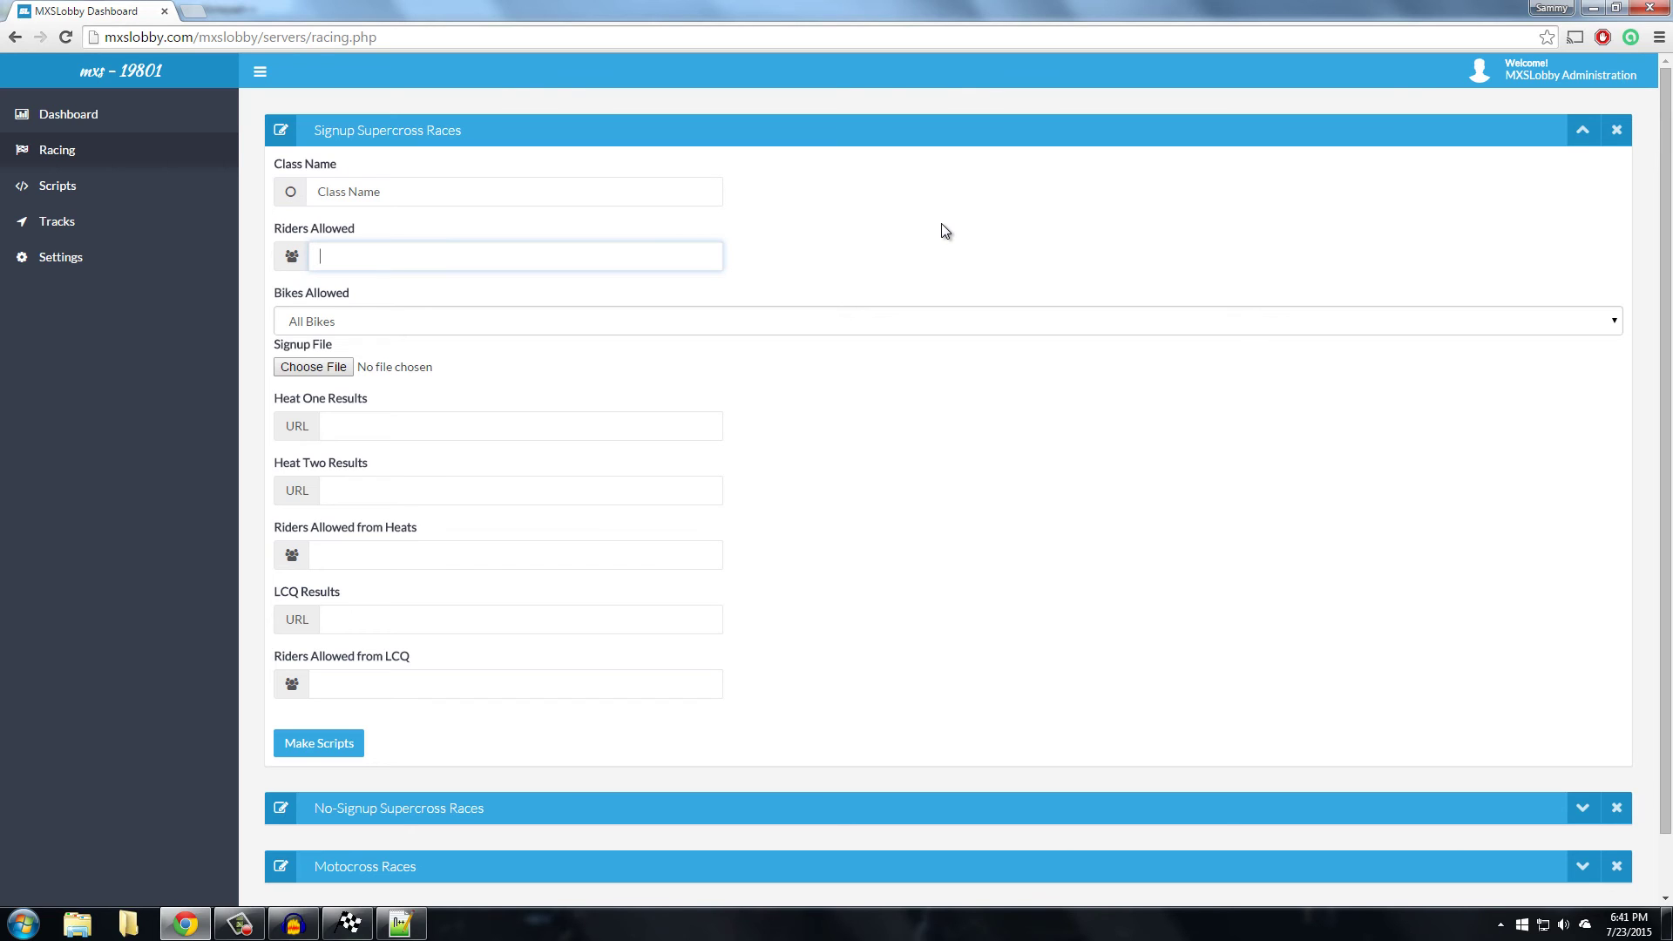
pyautogui.write('40')
# Try Lites, settle Bikes Allowed on All Bikes, and open the Signup File picker
pyautogui.click(475, 321)
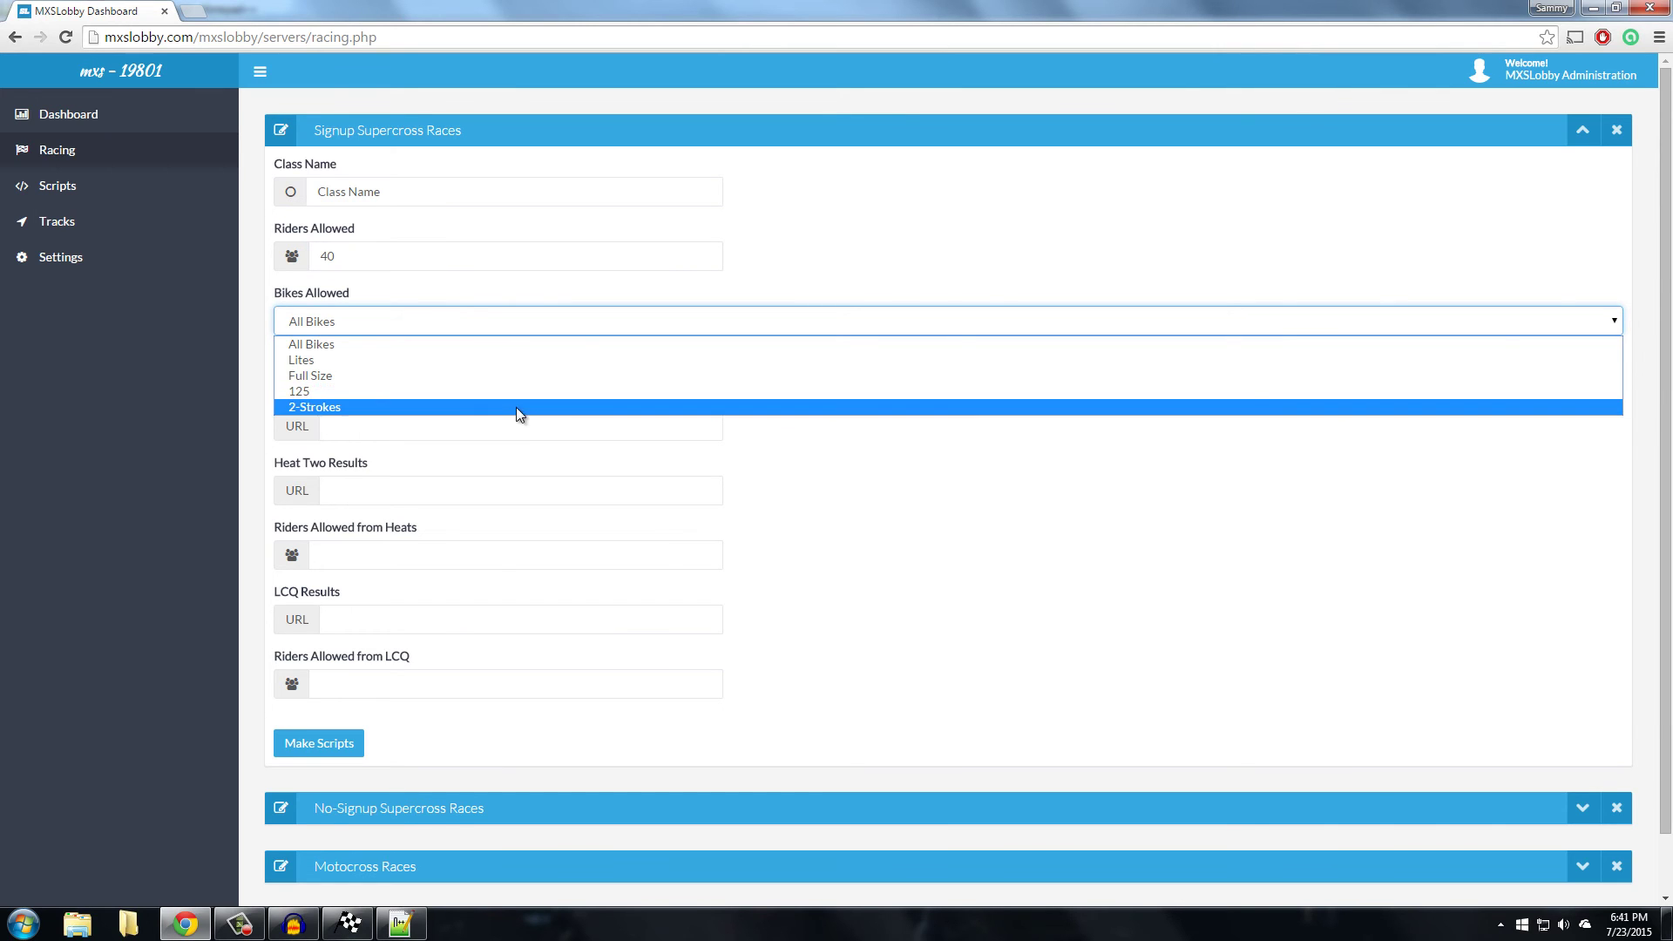
pyautogui.click(494, 360)
pyautogui.click(424, 310)
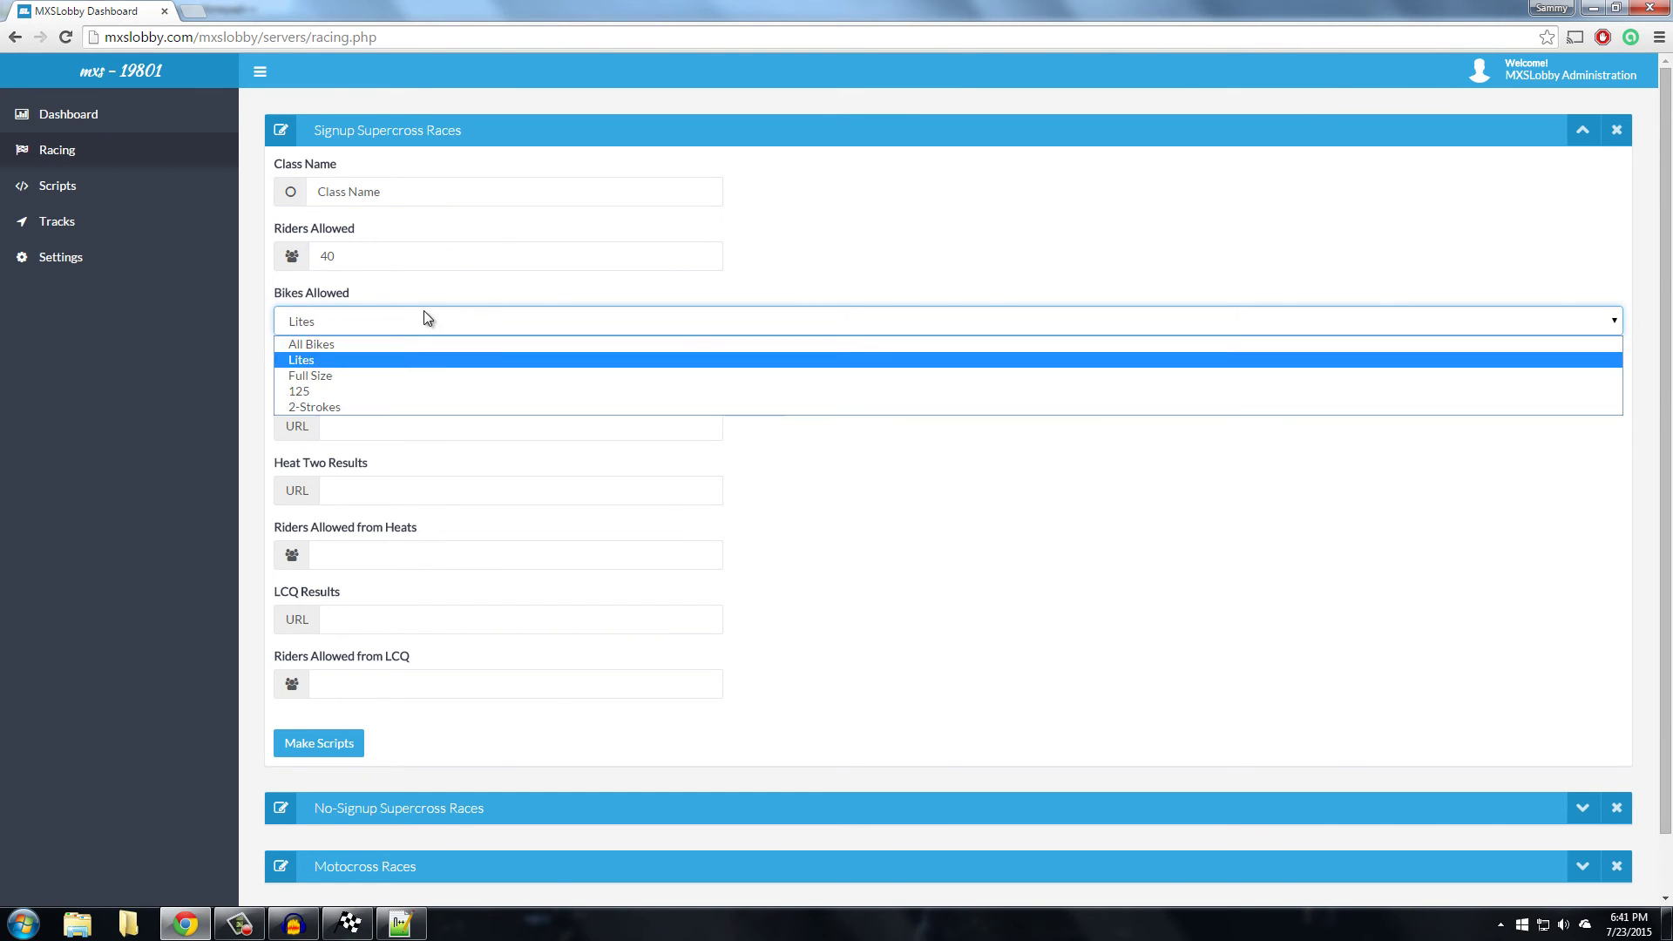
pyautogui.click(402, 342)
pyautogui.click(417, 332)
pyautogui.click(384, 364)
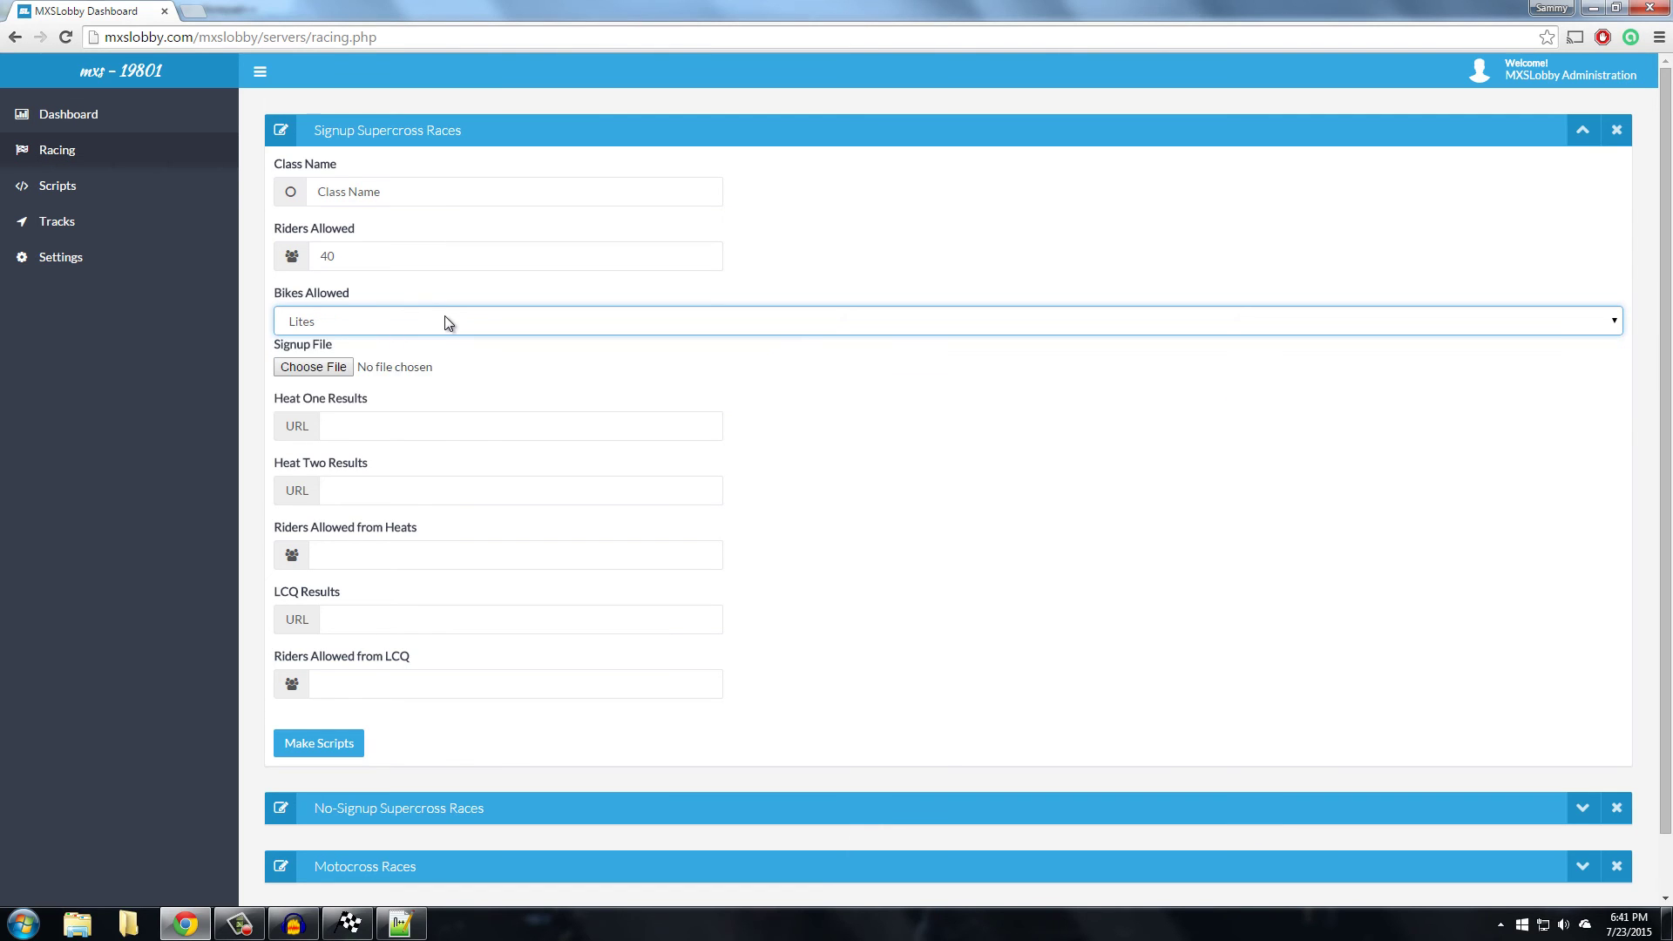
pyautogui.click(448, 320)
pyautogui.click(401, 347)
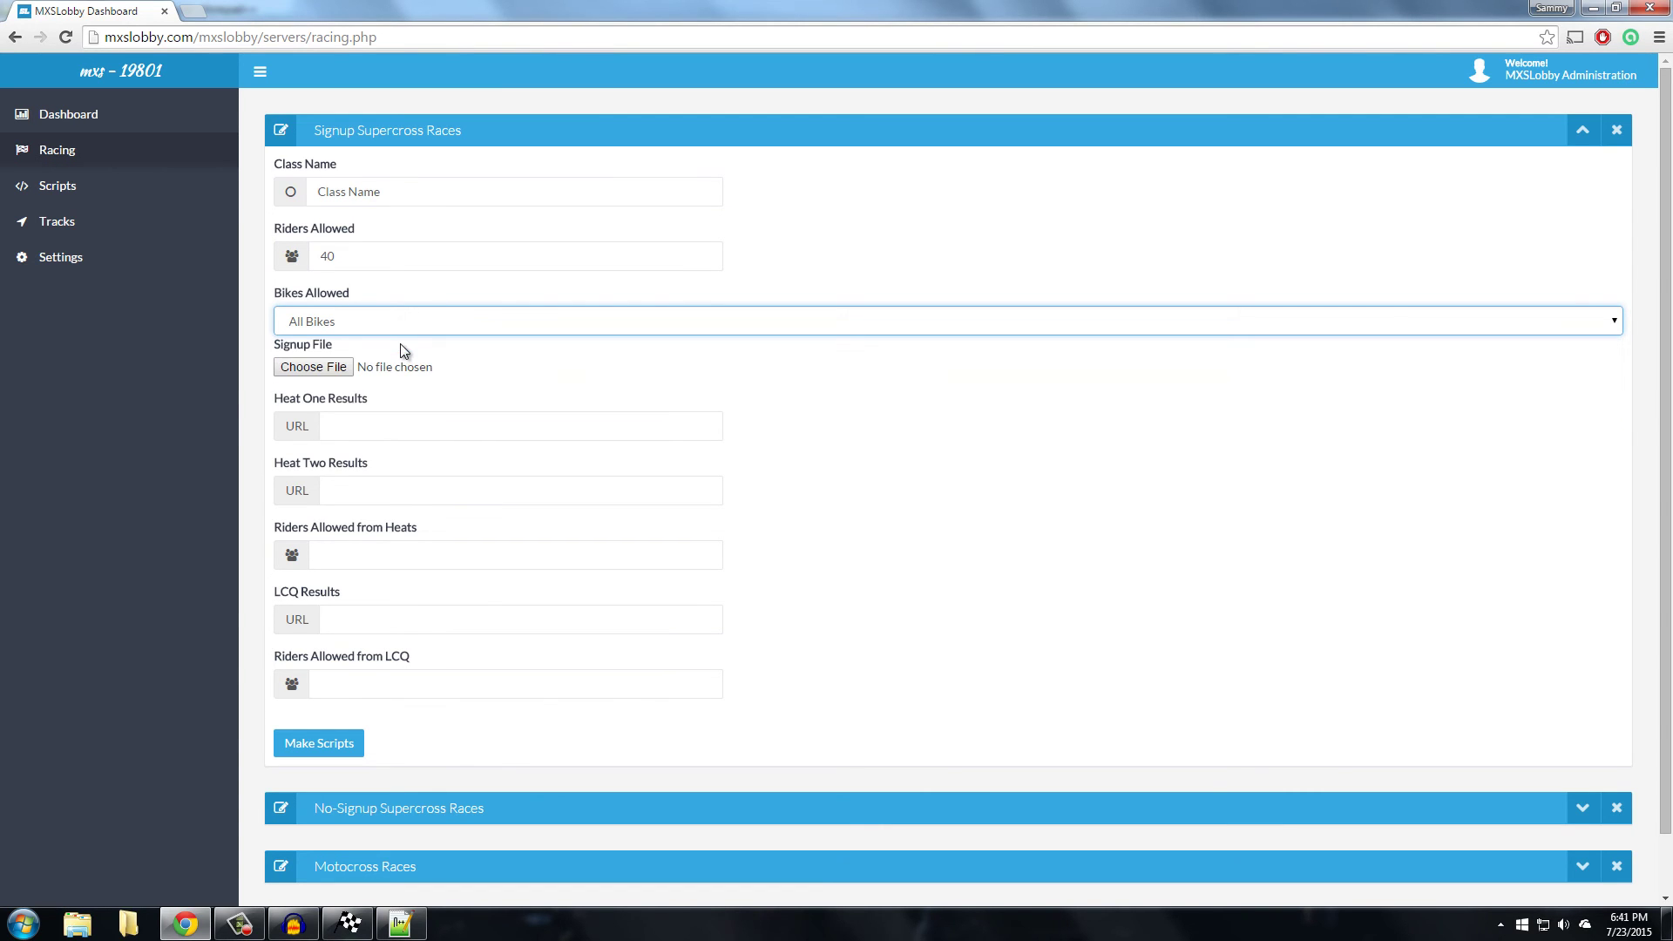
pyautogui.click(333, 367)
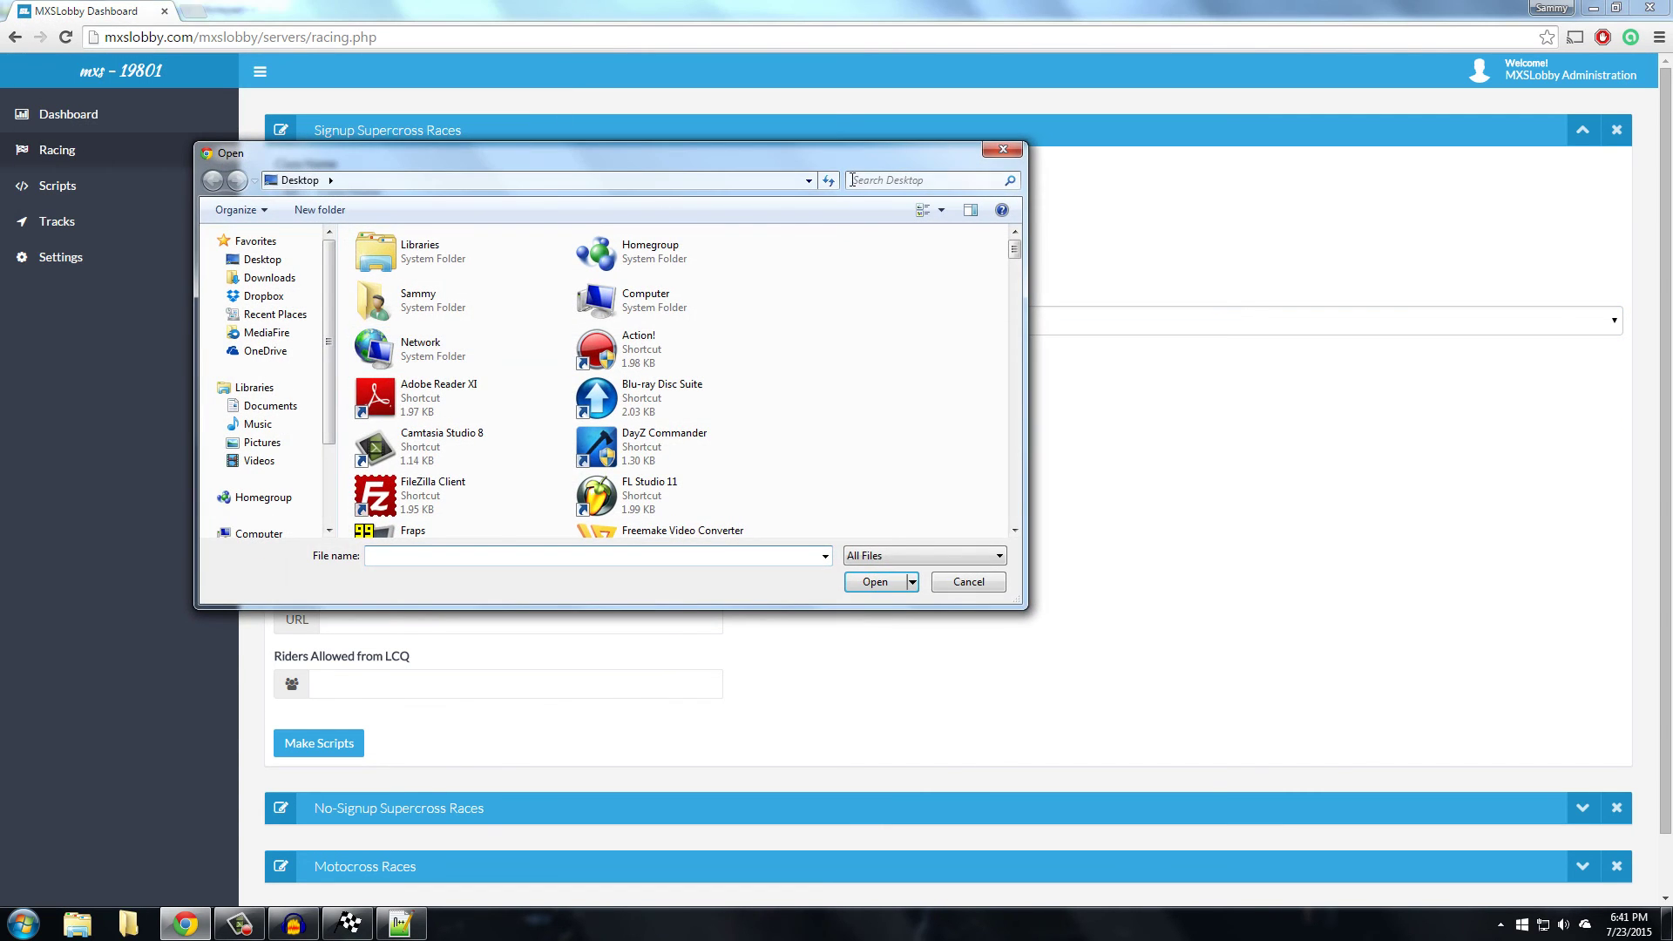
# Search the Desktop for 'signup.' and attach signups.txt as the signup file
pyautogui.click(869, 178)
pyautogui.write('signup.')
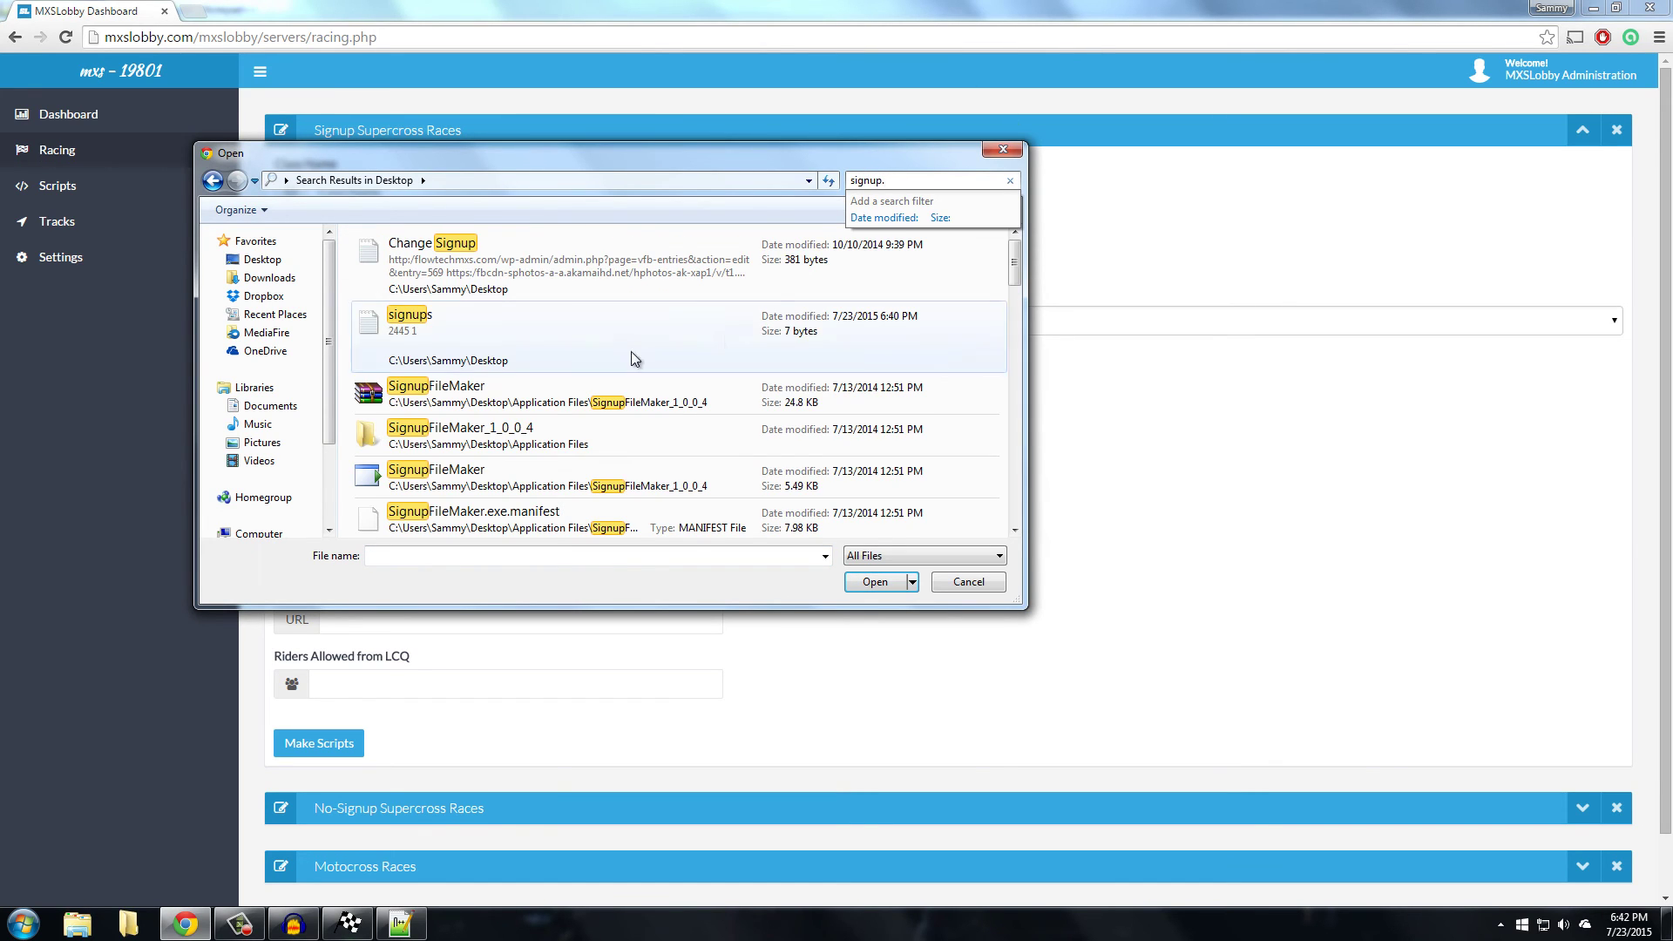
pyautogui.click(490, 342)
pyautogui.click(892, 584)
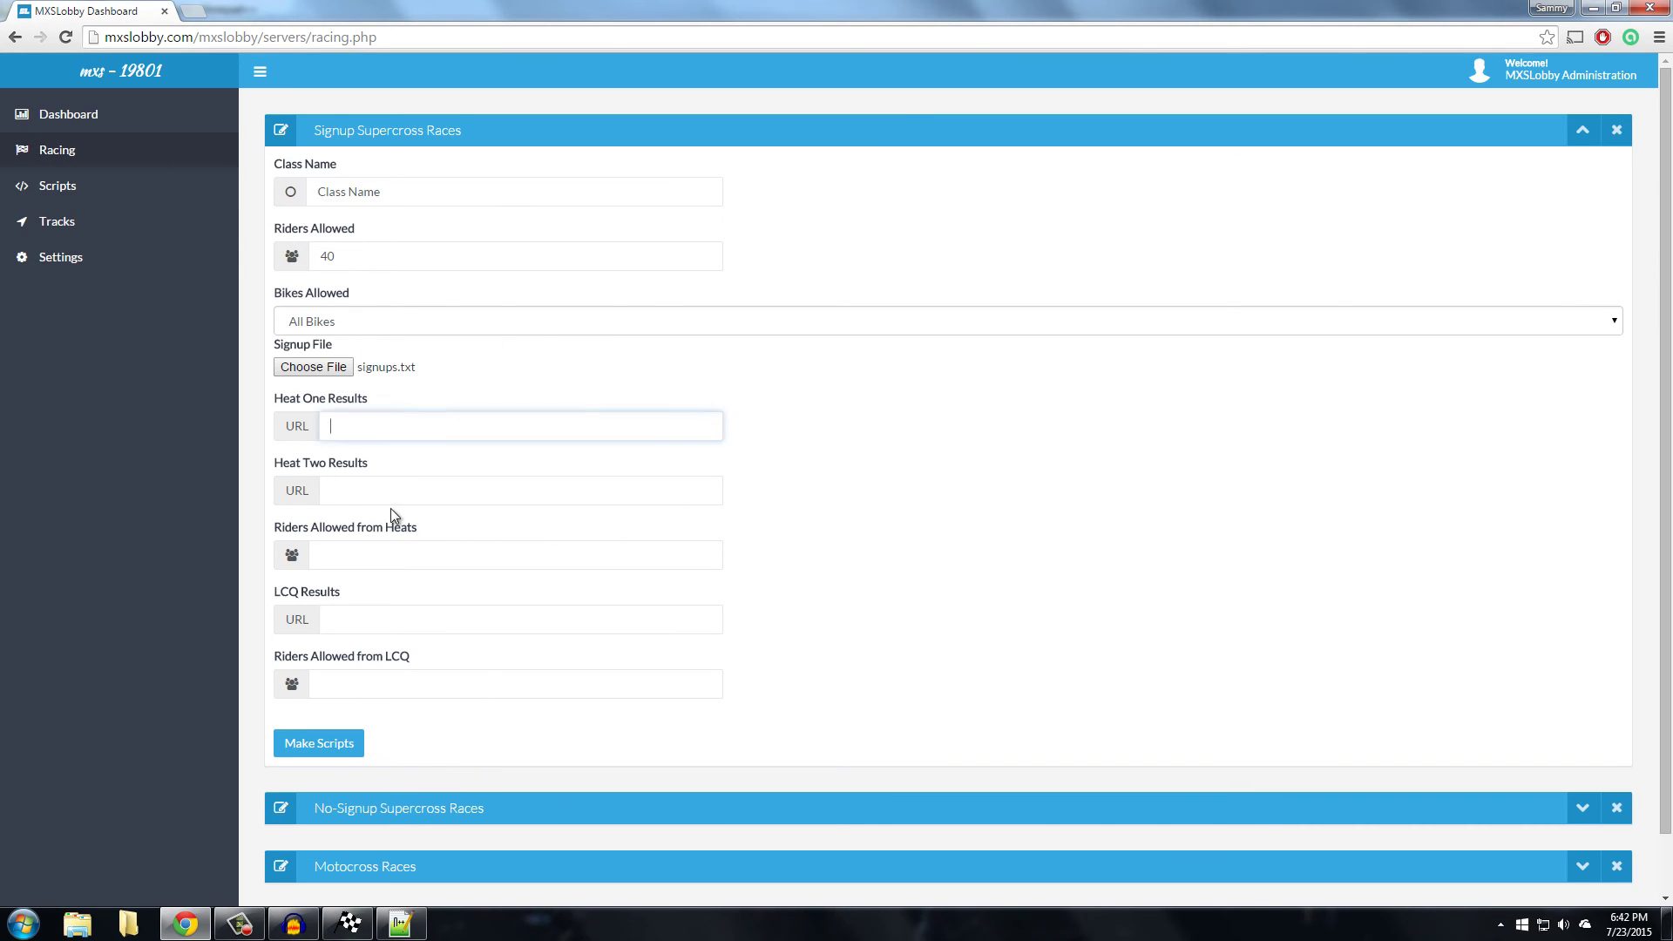
# Generate the race scripts and execute ClassNameheat1.mxs on the server
pyautogui.click(343, 747)
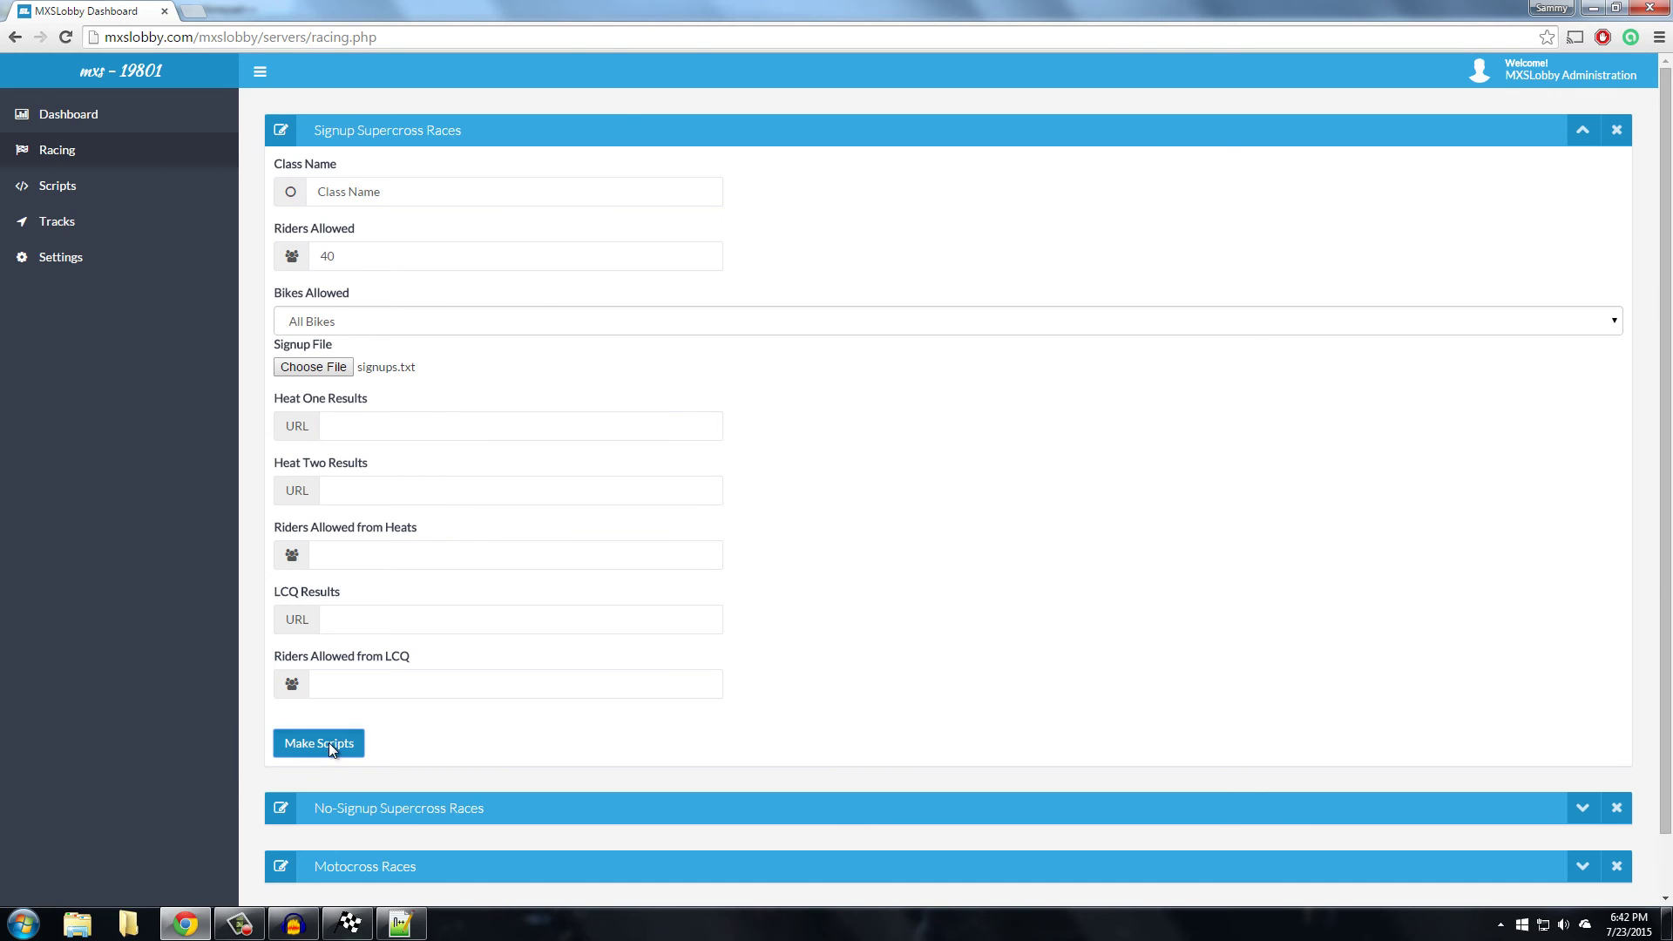
pyautogui.click(441, 609)
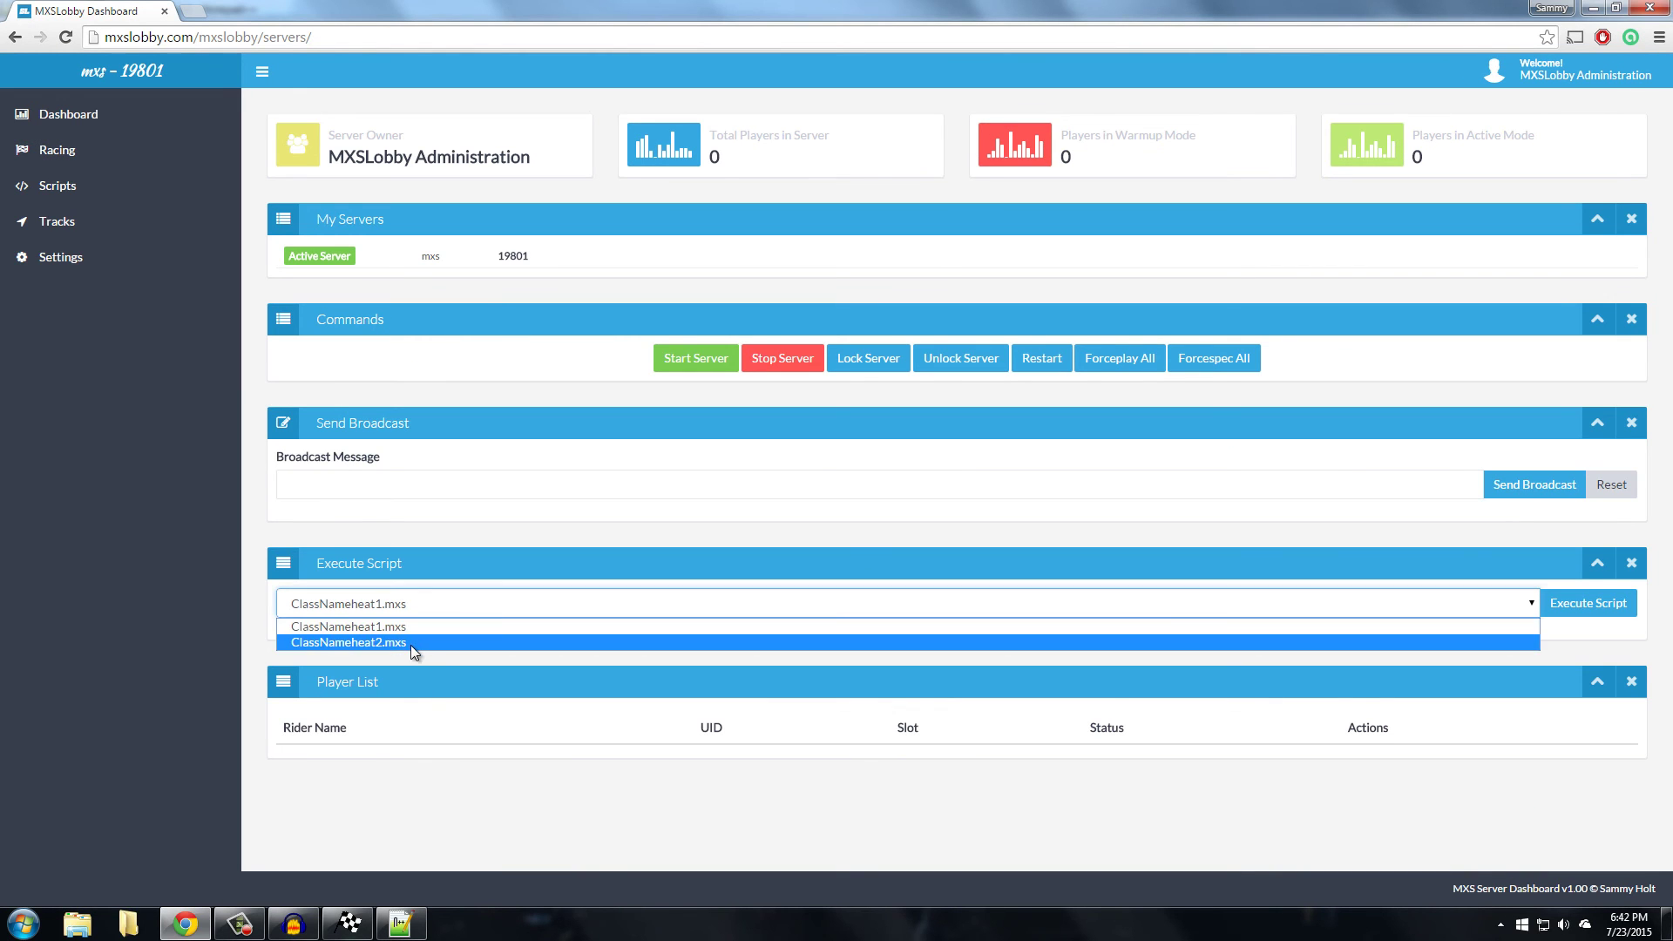
pyautogui.click(410, 645)
pyautogui.click(437, 609)
pyautogui.click(427, 629)
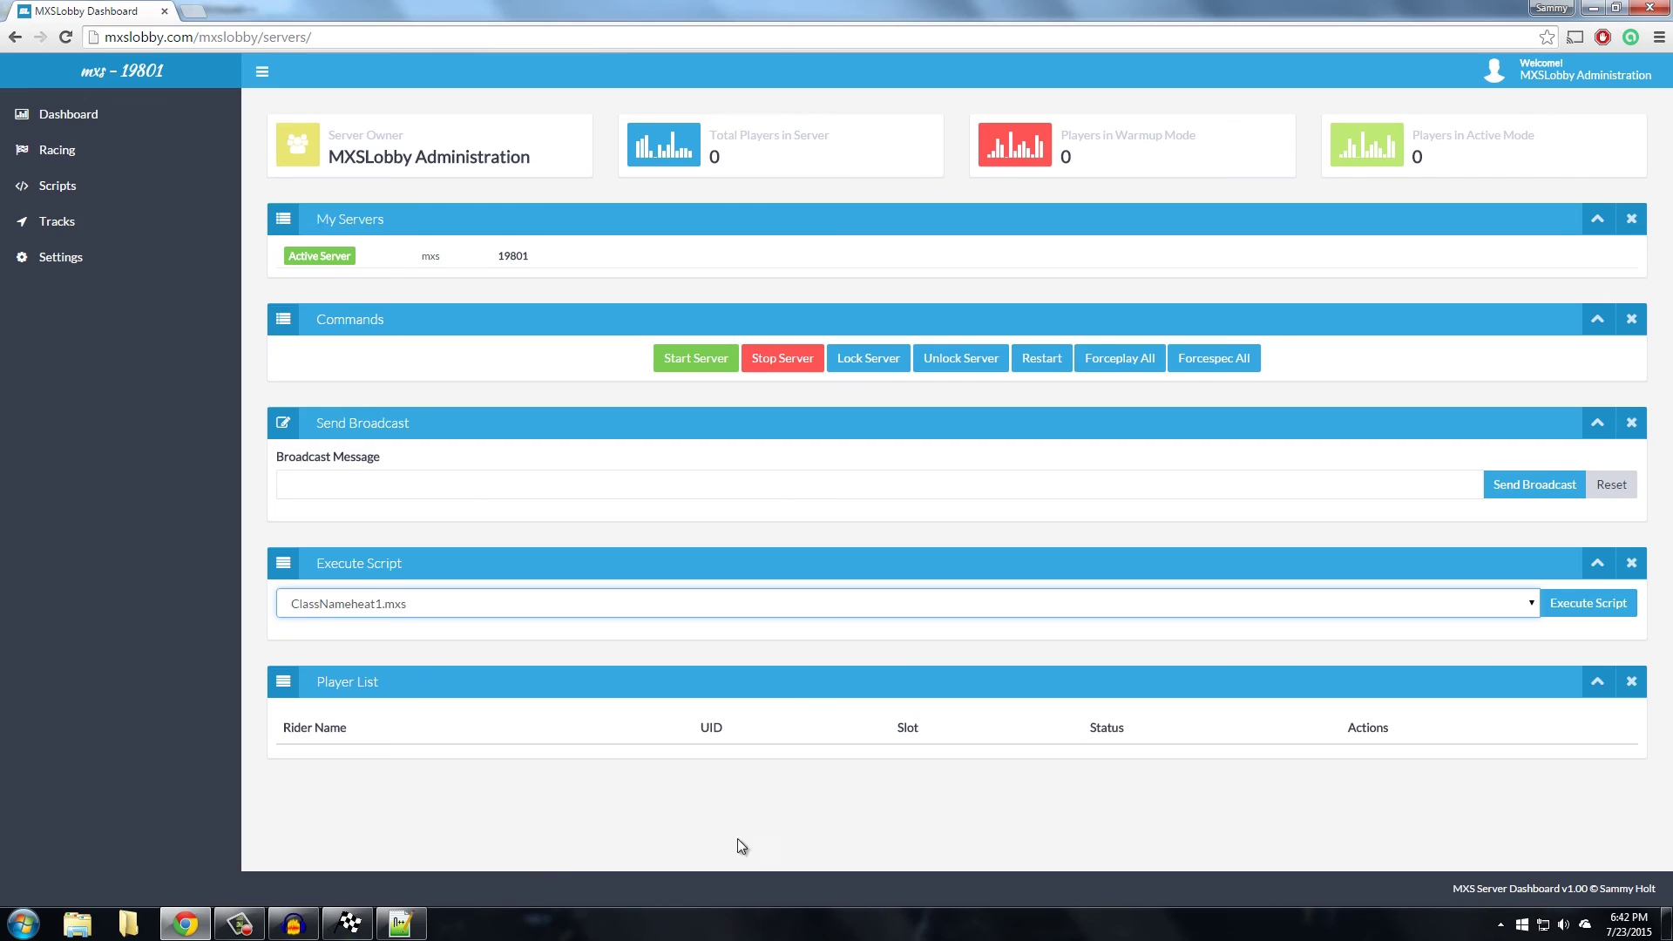
pyautogui.click(1588, 603)
# Reconnect MX Simulator to the server, rerun the heat script, and check the in-game console
pyautogui.click(349, 924)
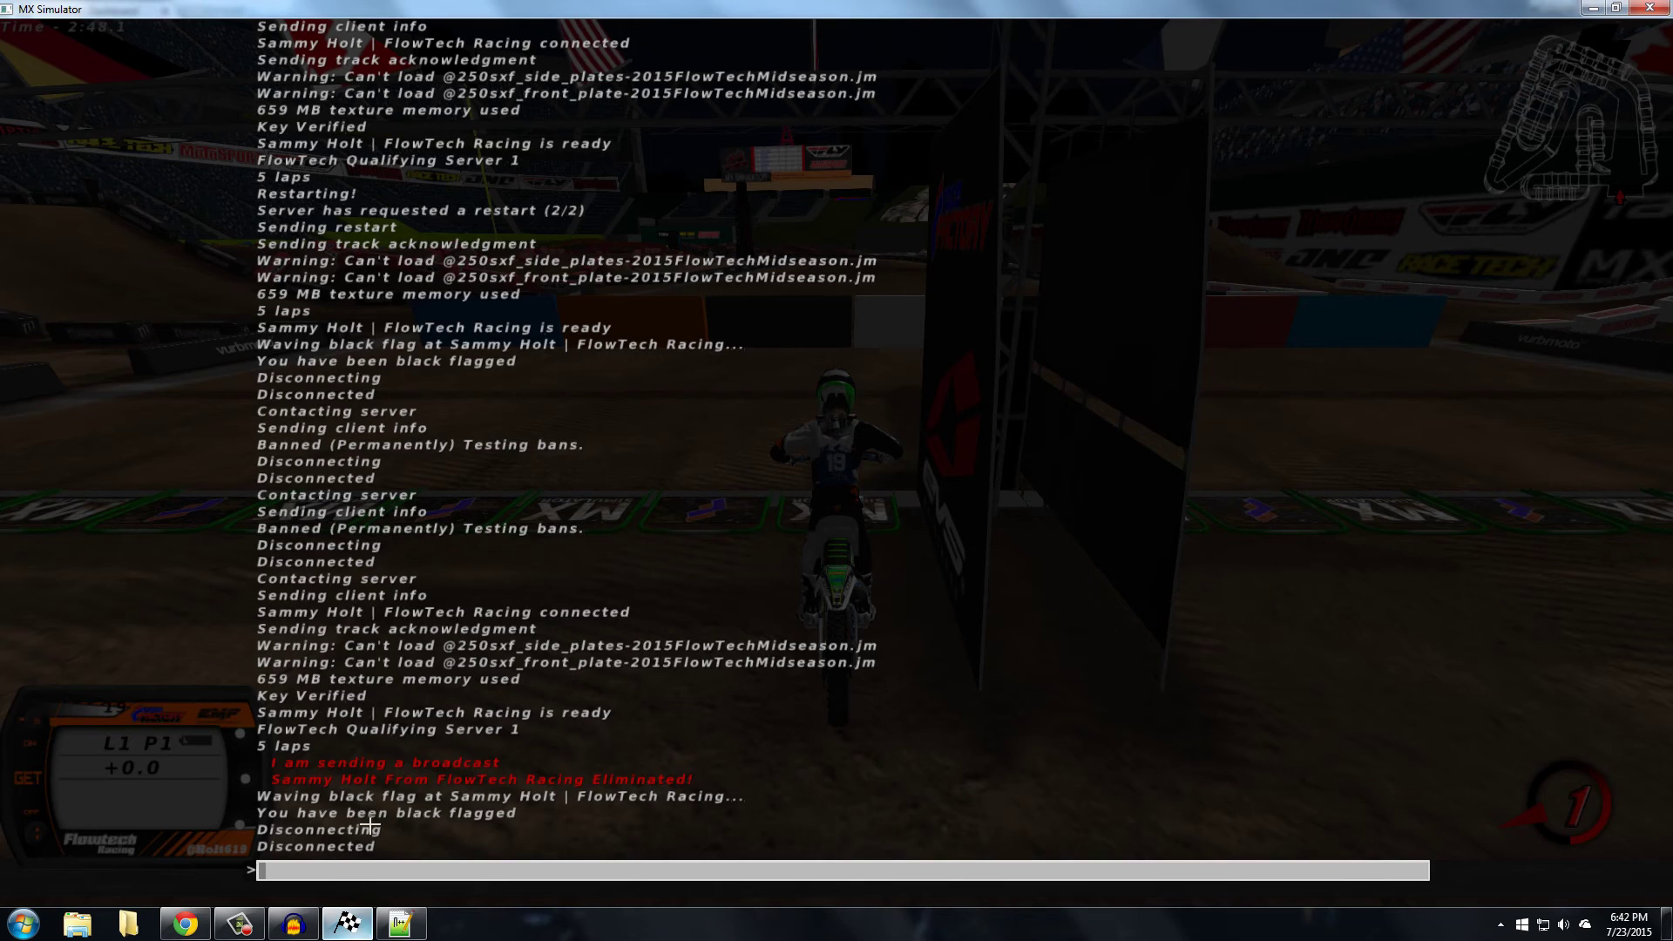
pyautogui.press('Escape')
pyautogui.click(434, 280)
pyautogui.click(465, 141)
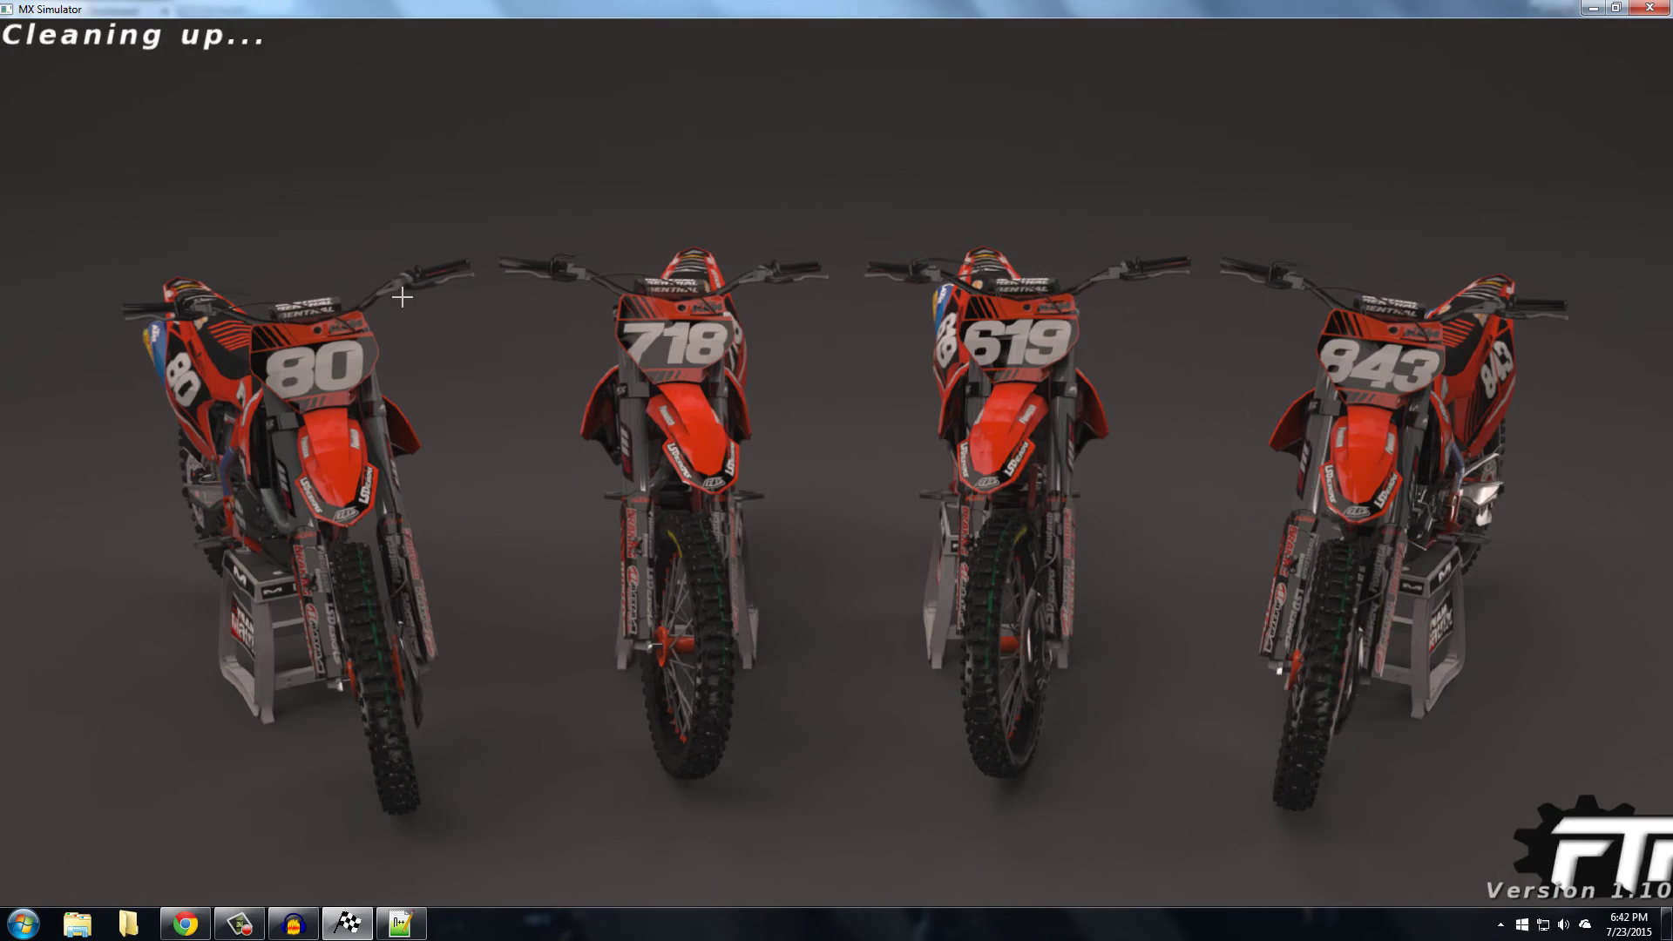
pyautogui.hotkey('alt', 'Tab')
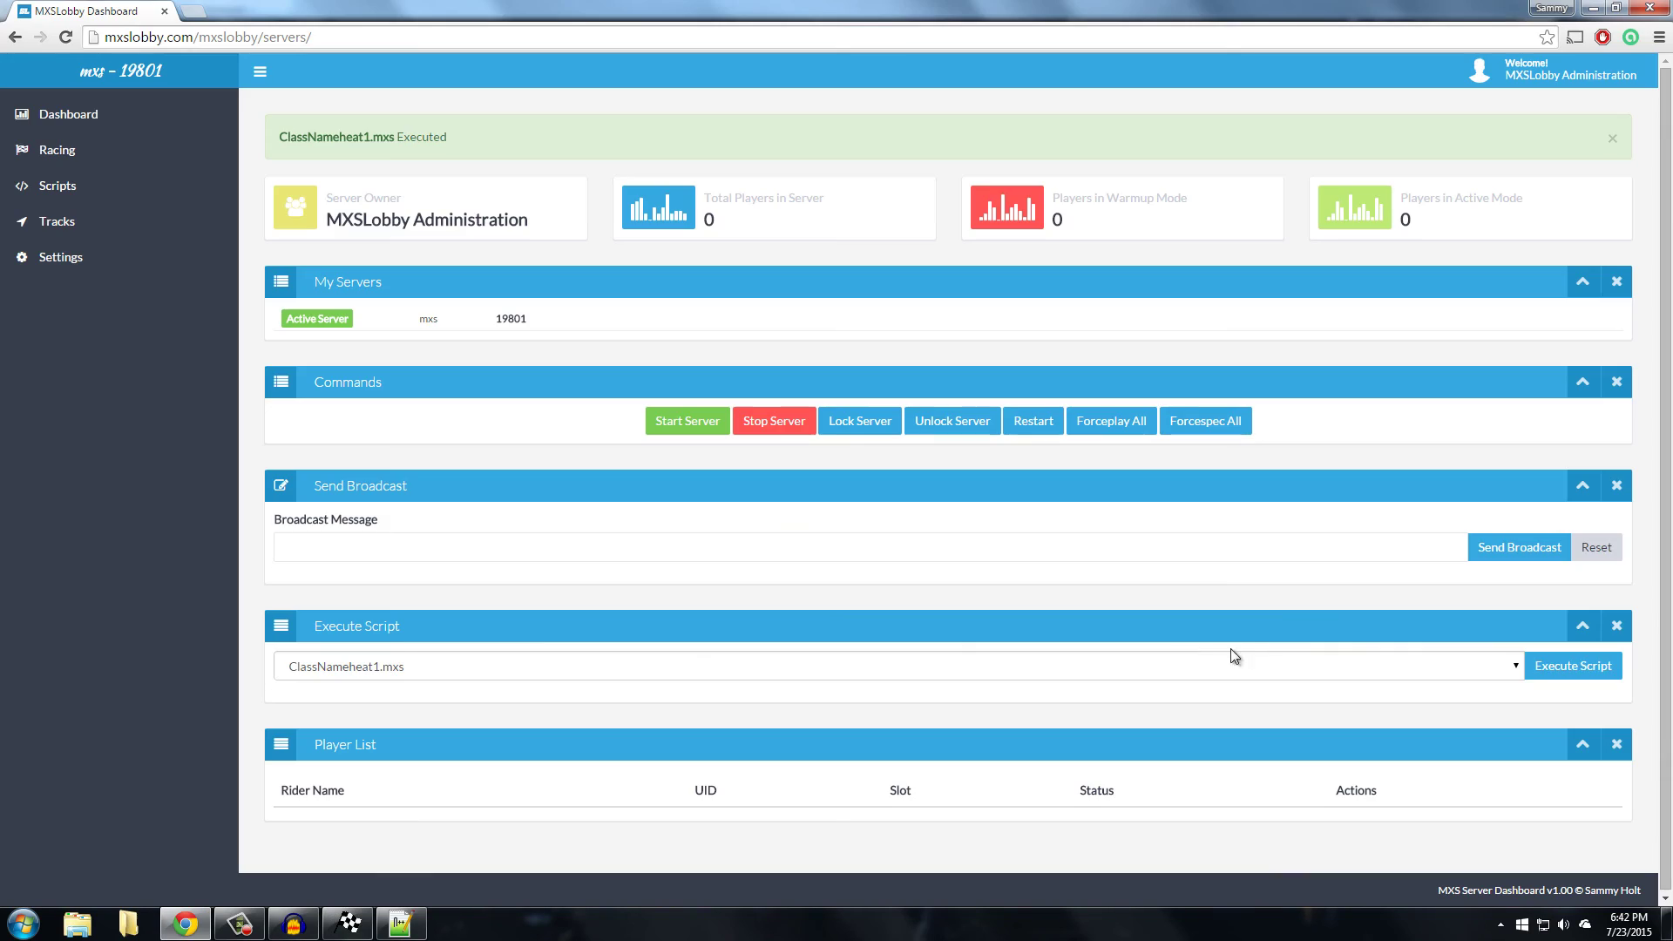
pyautogui.click(1577, 668)
pyautogui.click(339, 929)
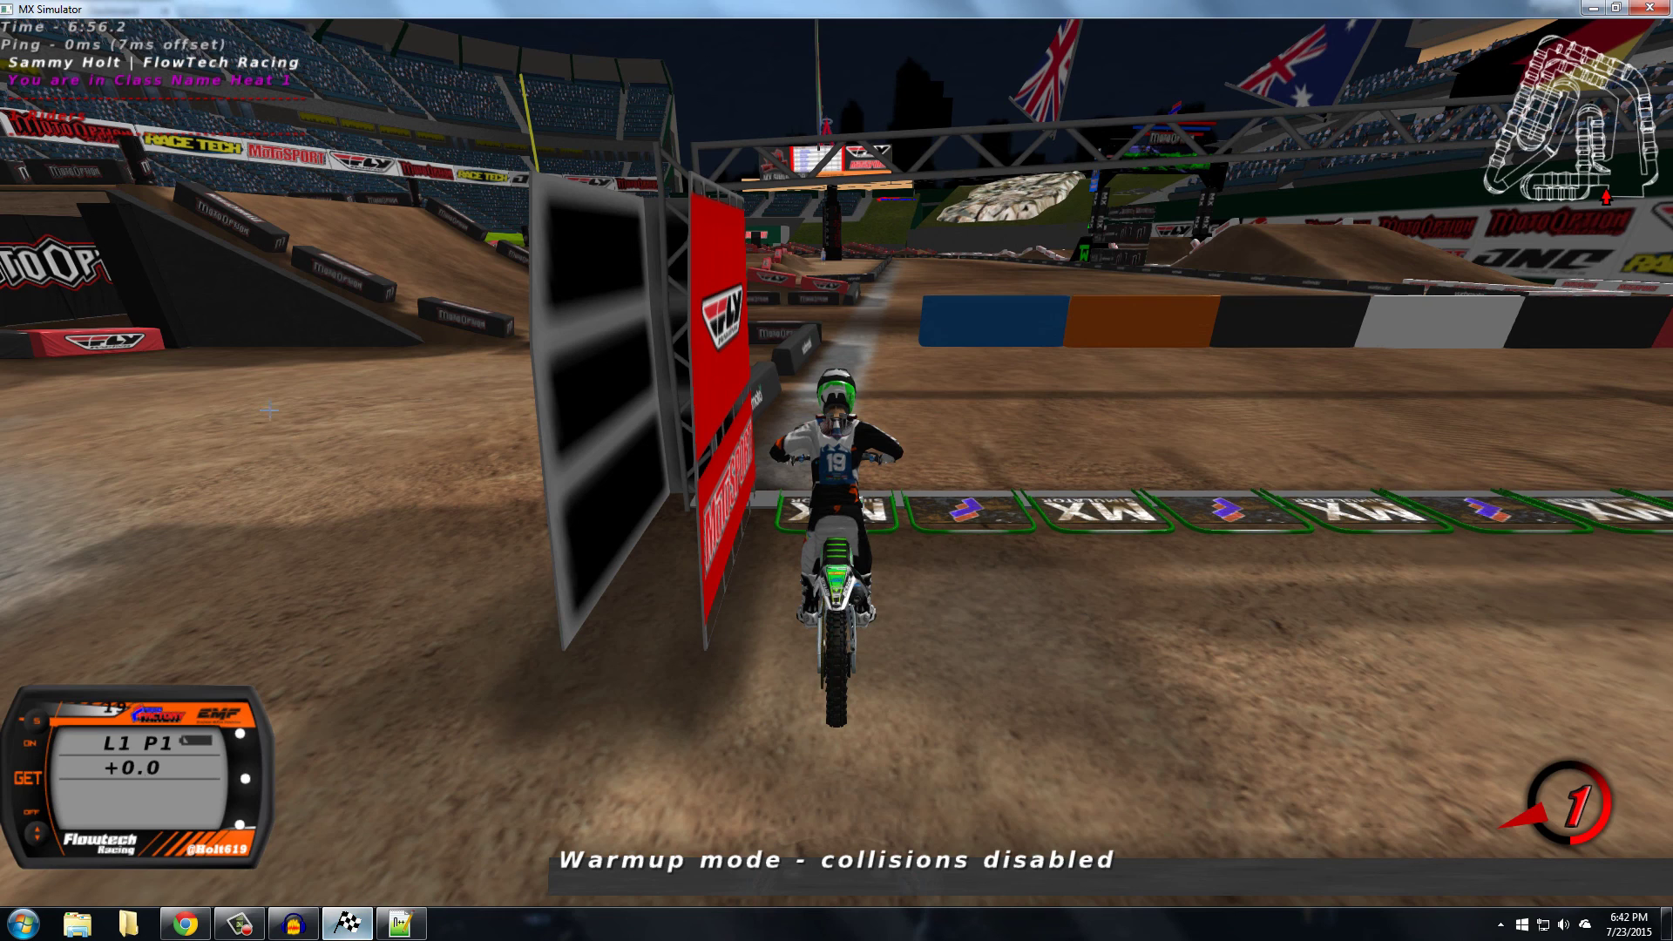
pyautogui.press('t')
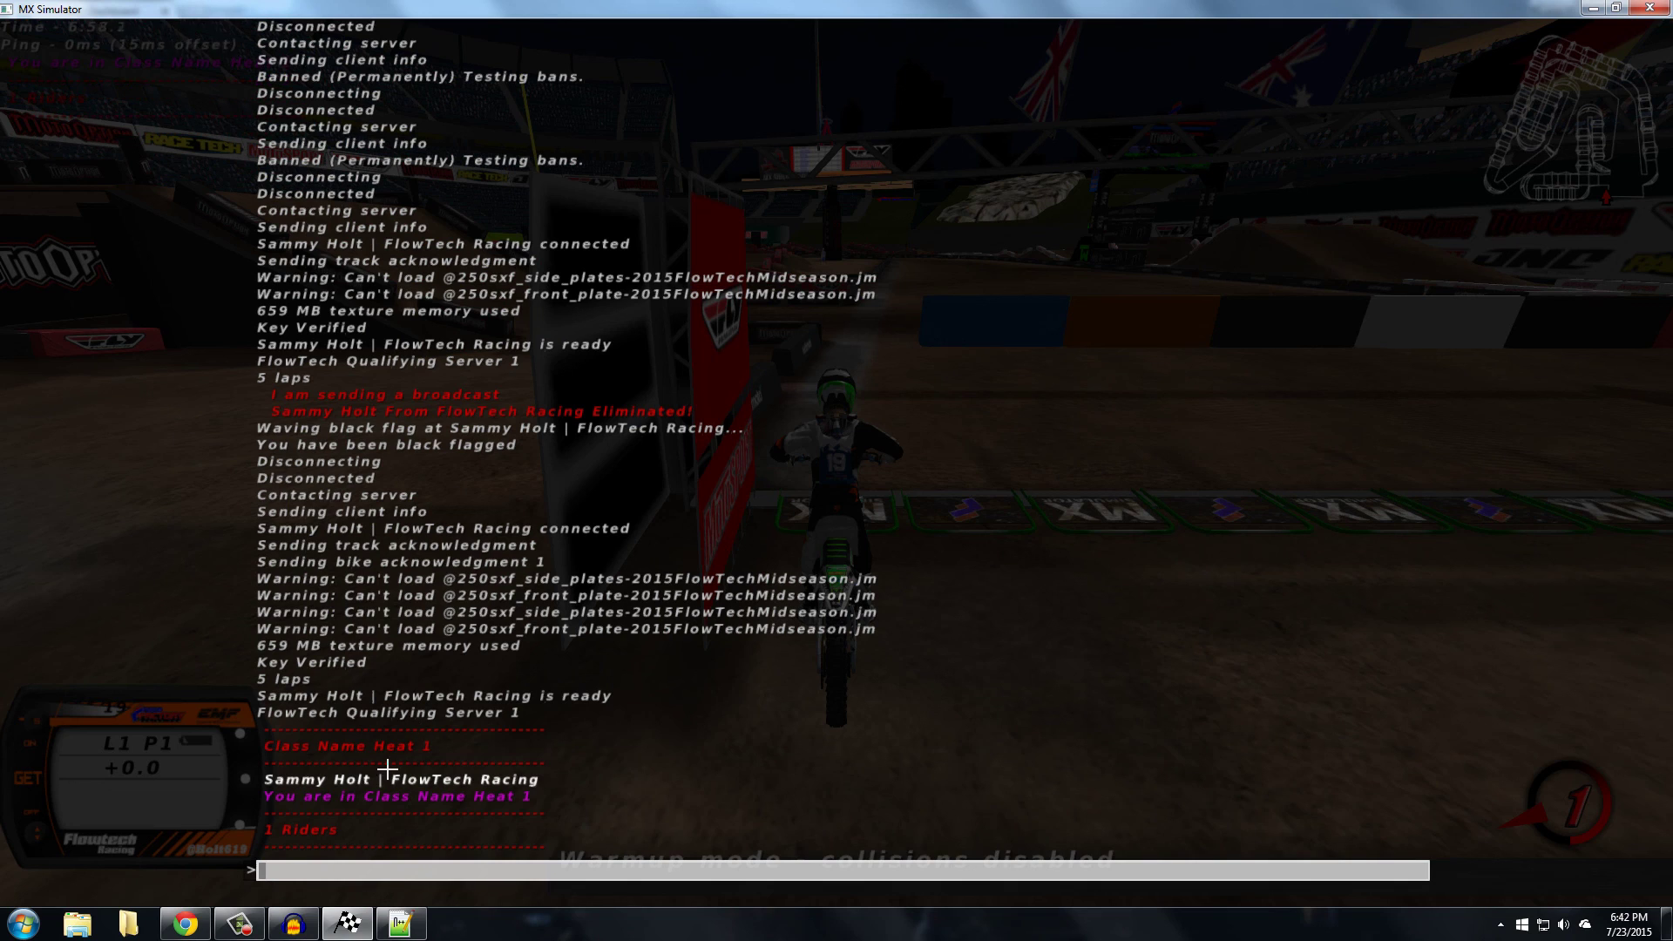
pyautogui.hotkey('alt', 'Tab')
# Select and execute ClassNameheat2.mxs on the server
pyautogui.click(415, 672)
pyautogui.click(405, 703)
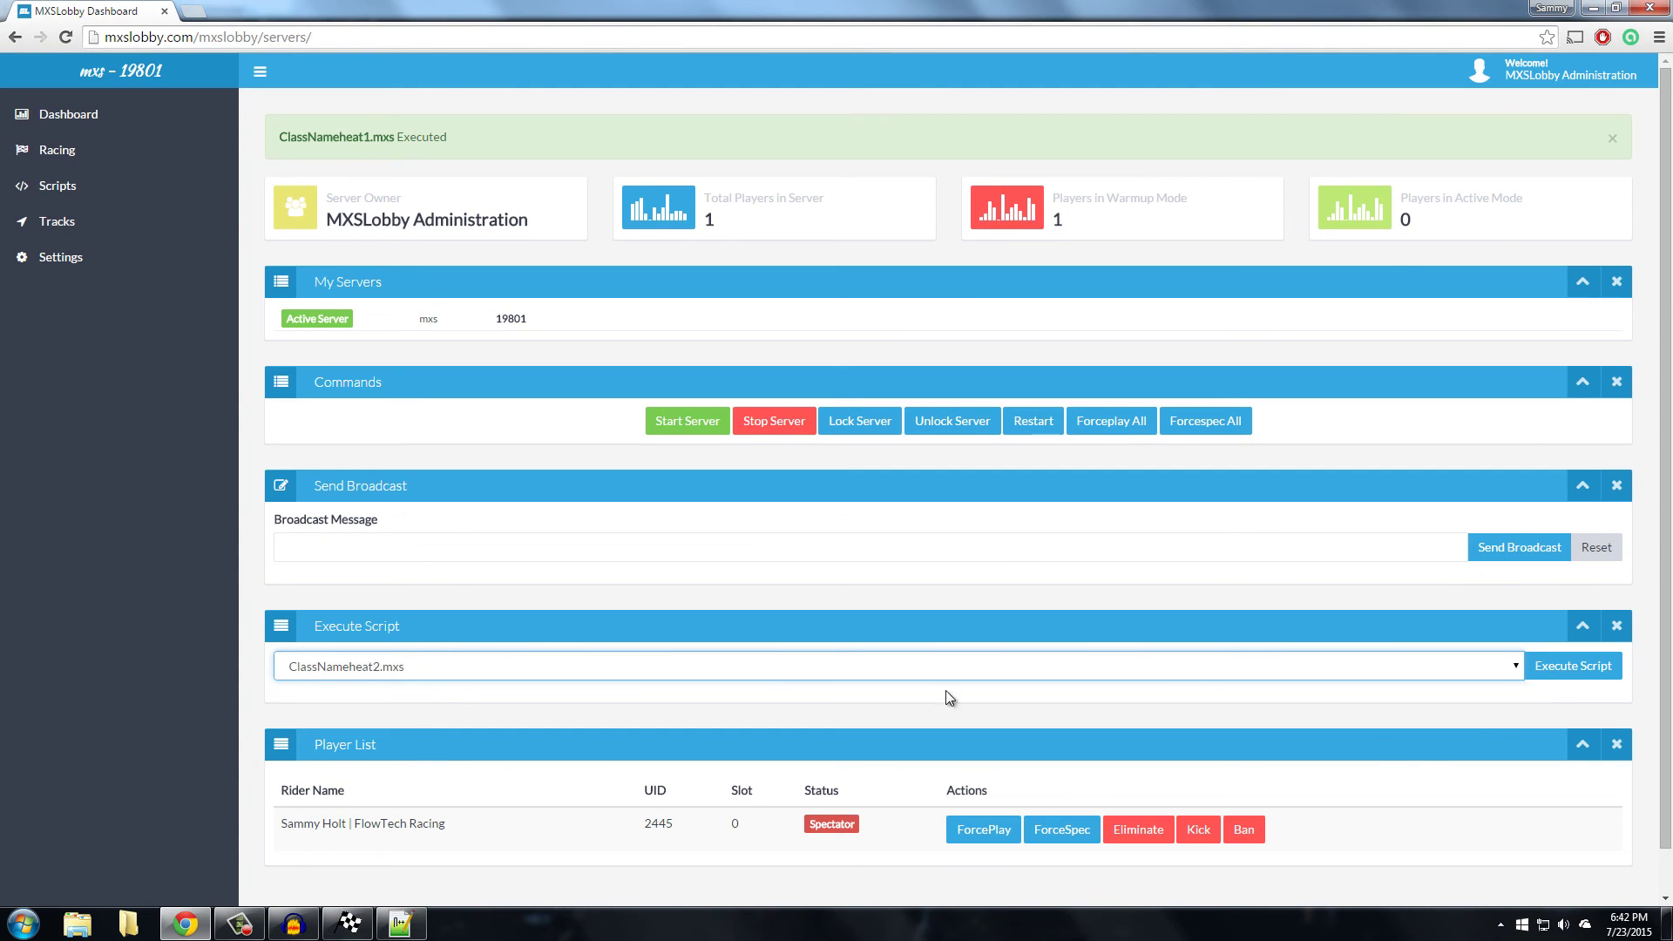
pyautogui.click(1583, 651)
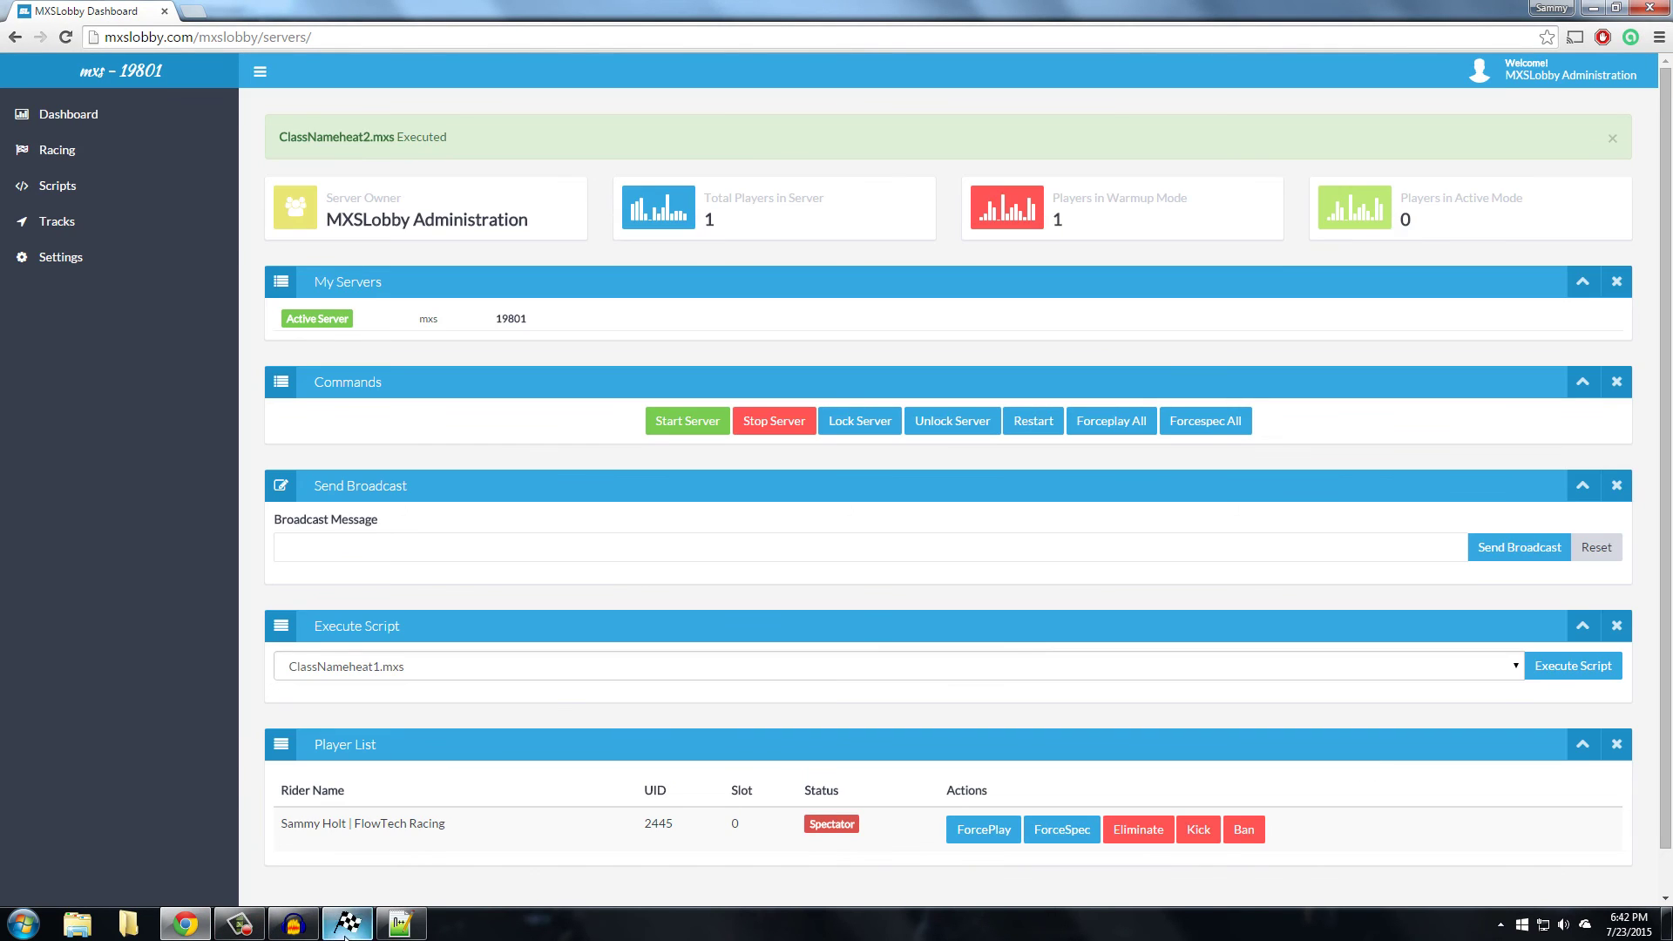
pyautogui.click(291, 929)
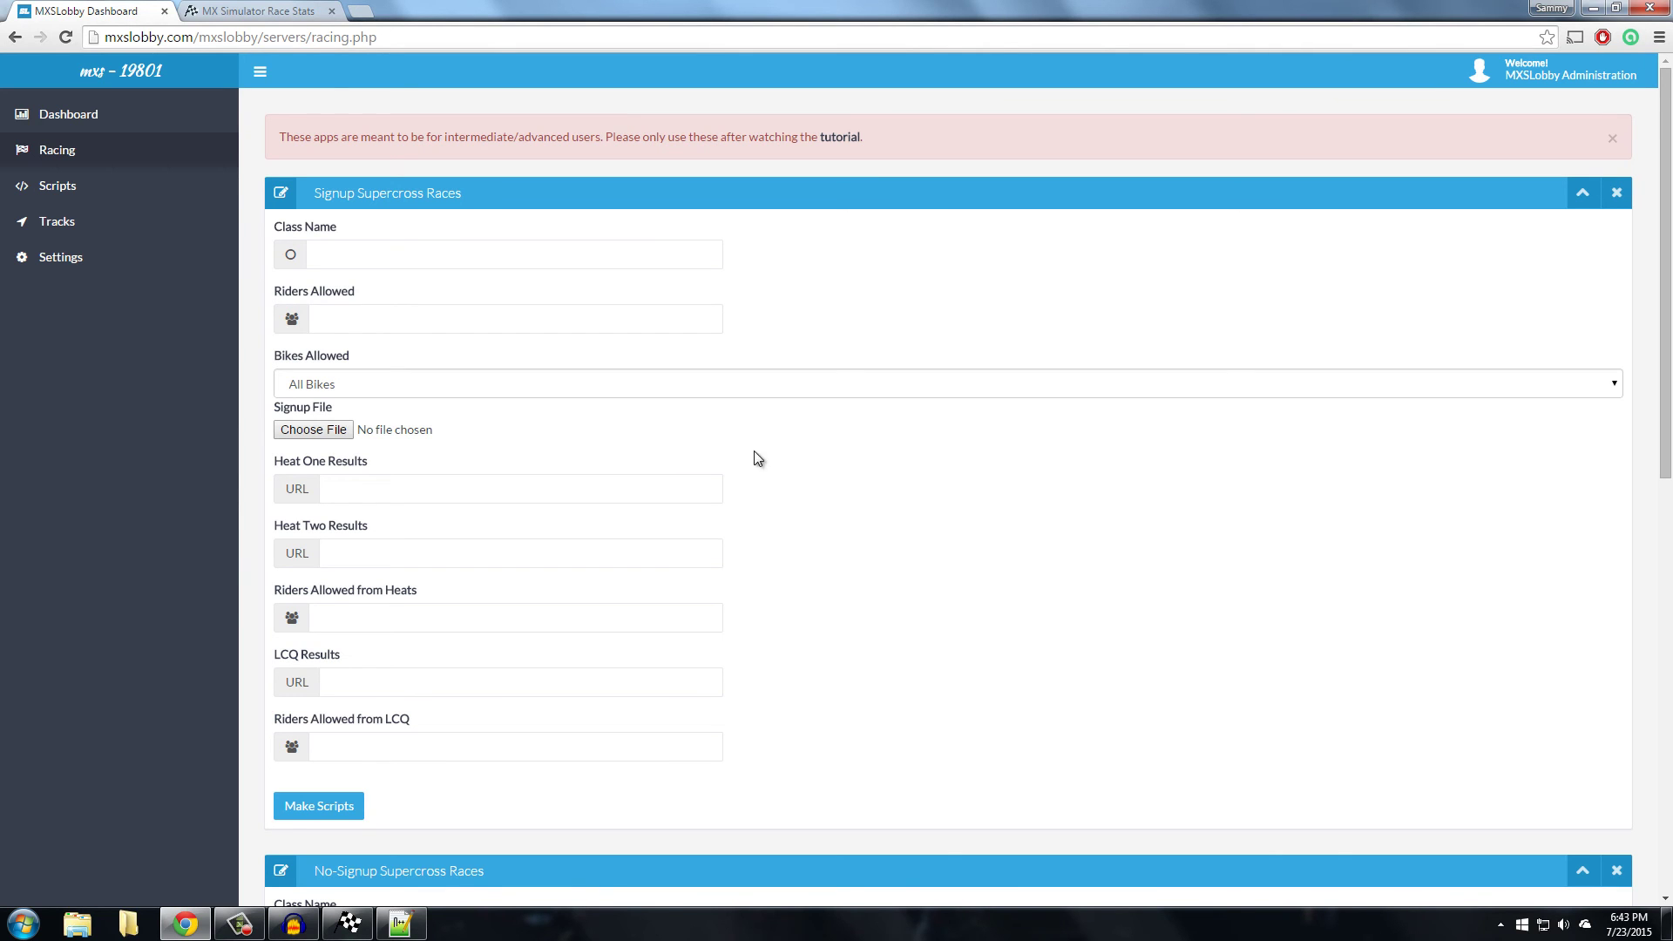
# Copy the race results page URL from the Race Stats tab
pyautogui.click(246, 9)
pyautogui.click(156, 4)
pyautogui.click(246, 10)
pyautogui.click(357, 38)
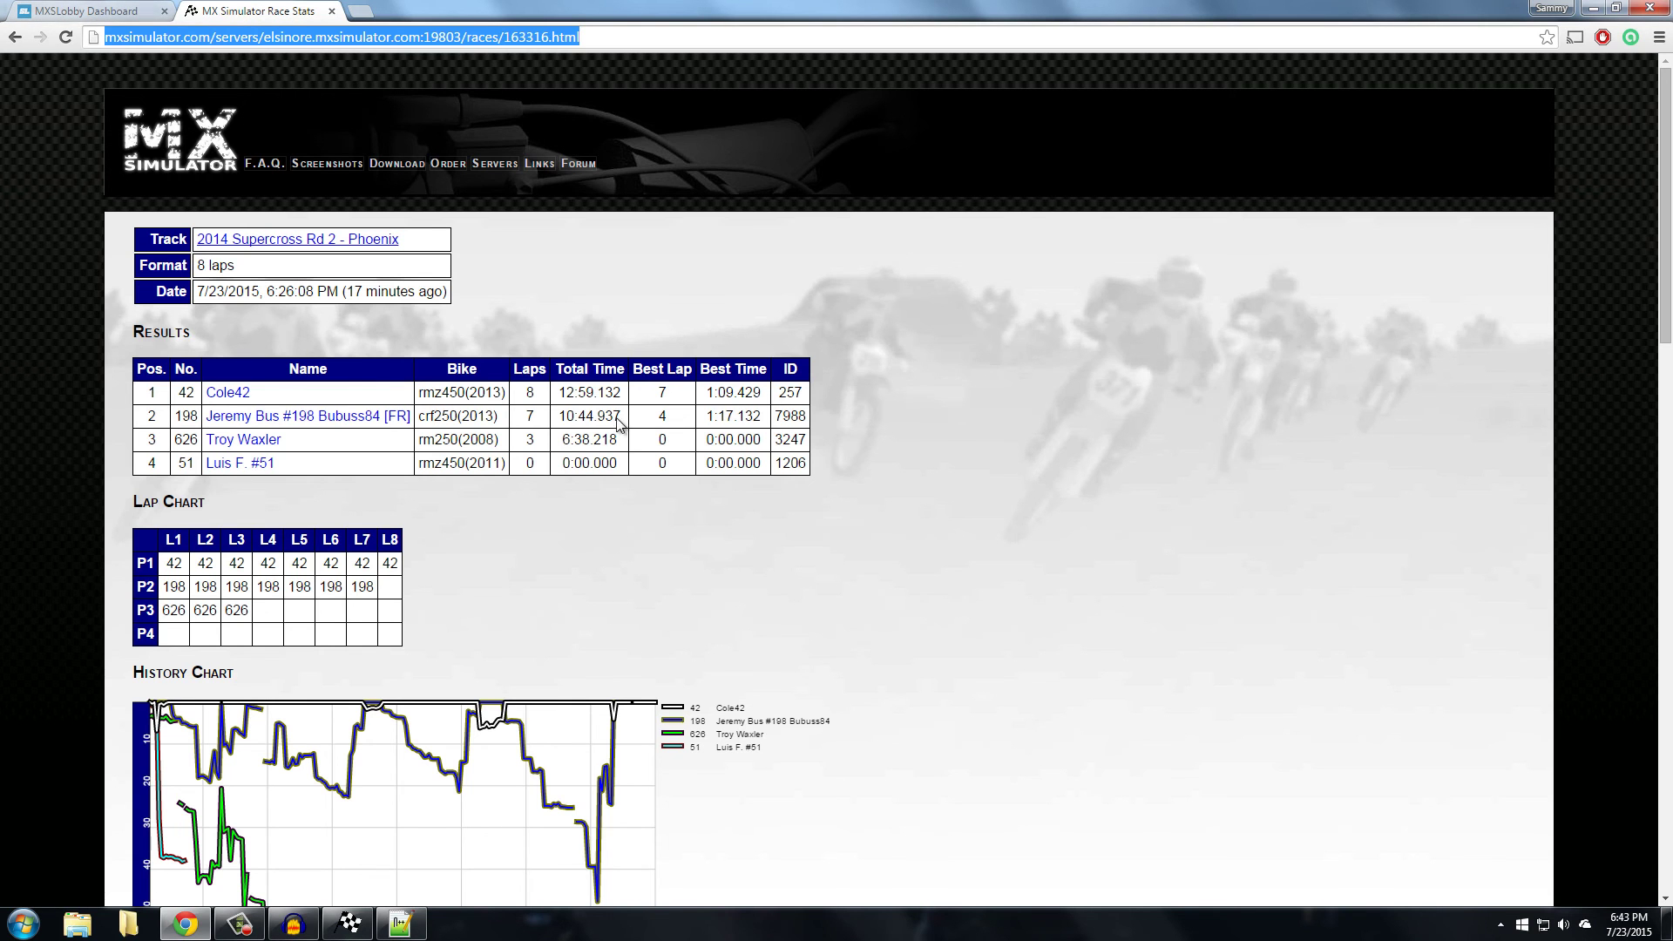
pyautogui.click(63, 9)
# Paste the results link into Heat One and Heat Two Results and allow 5 riders from heats
pyautogui.click(517, 489)
pyautogui.hotkey('ctrl', 'v')
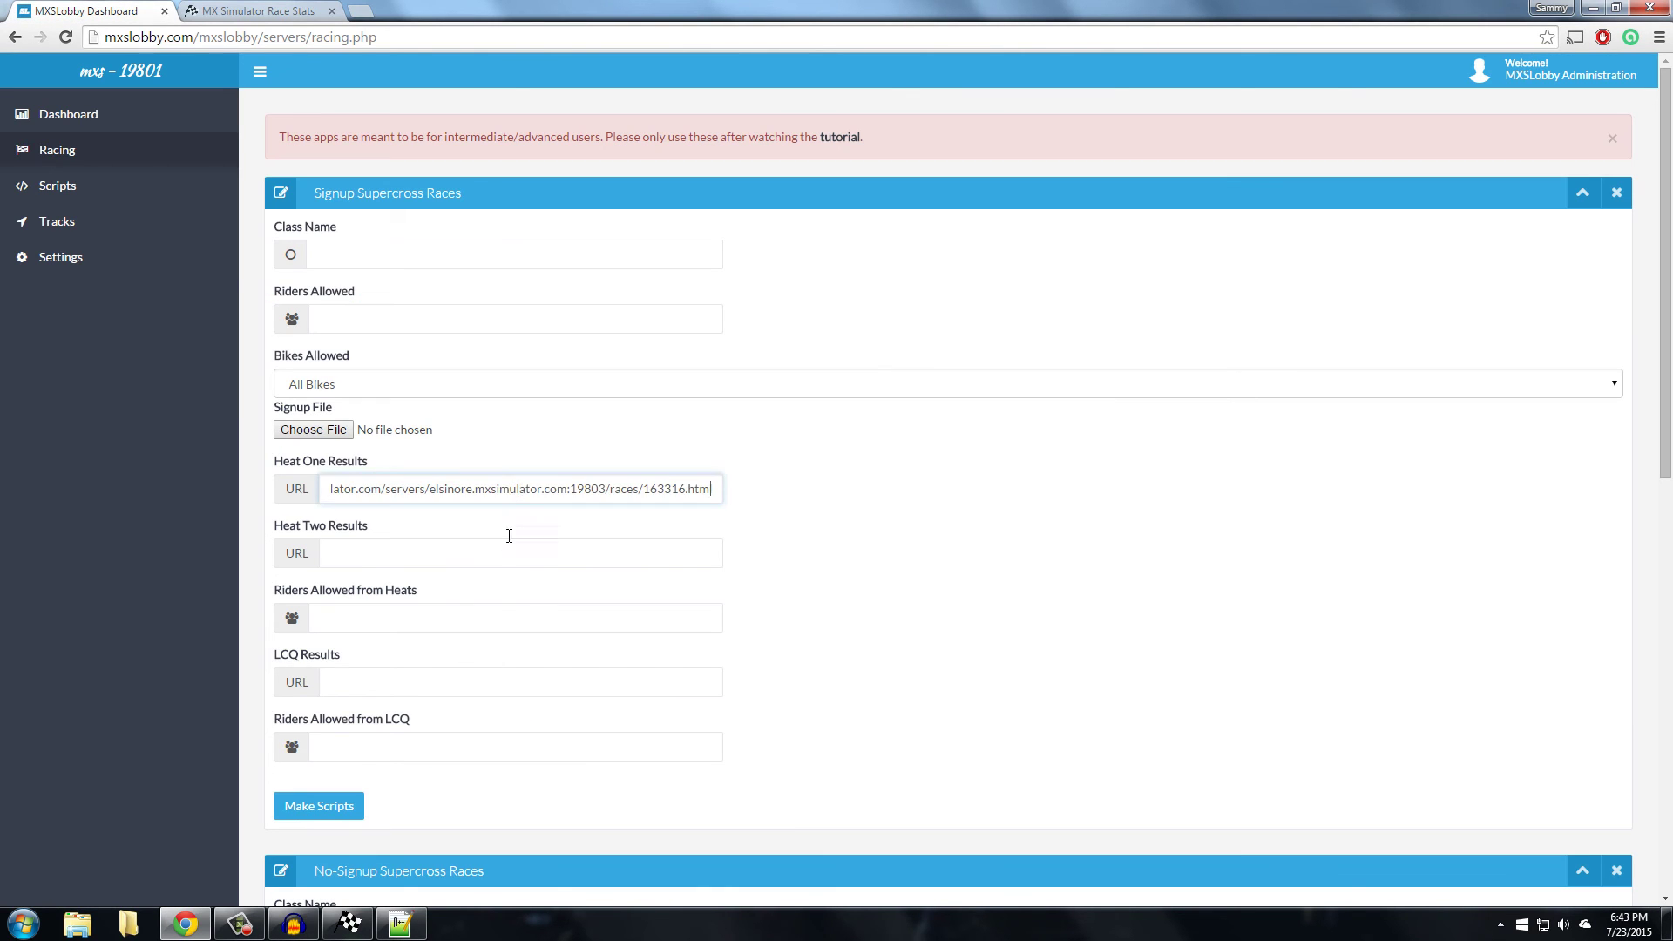
pyautogui.click(588, 553)
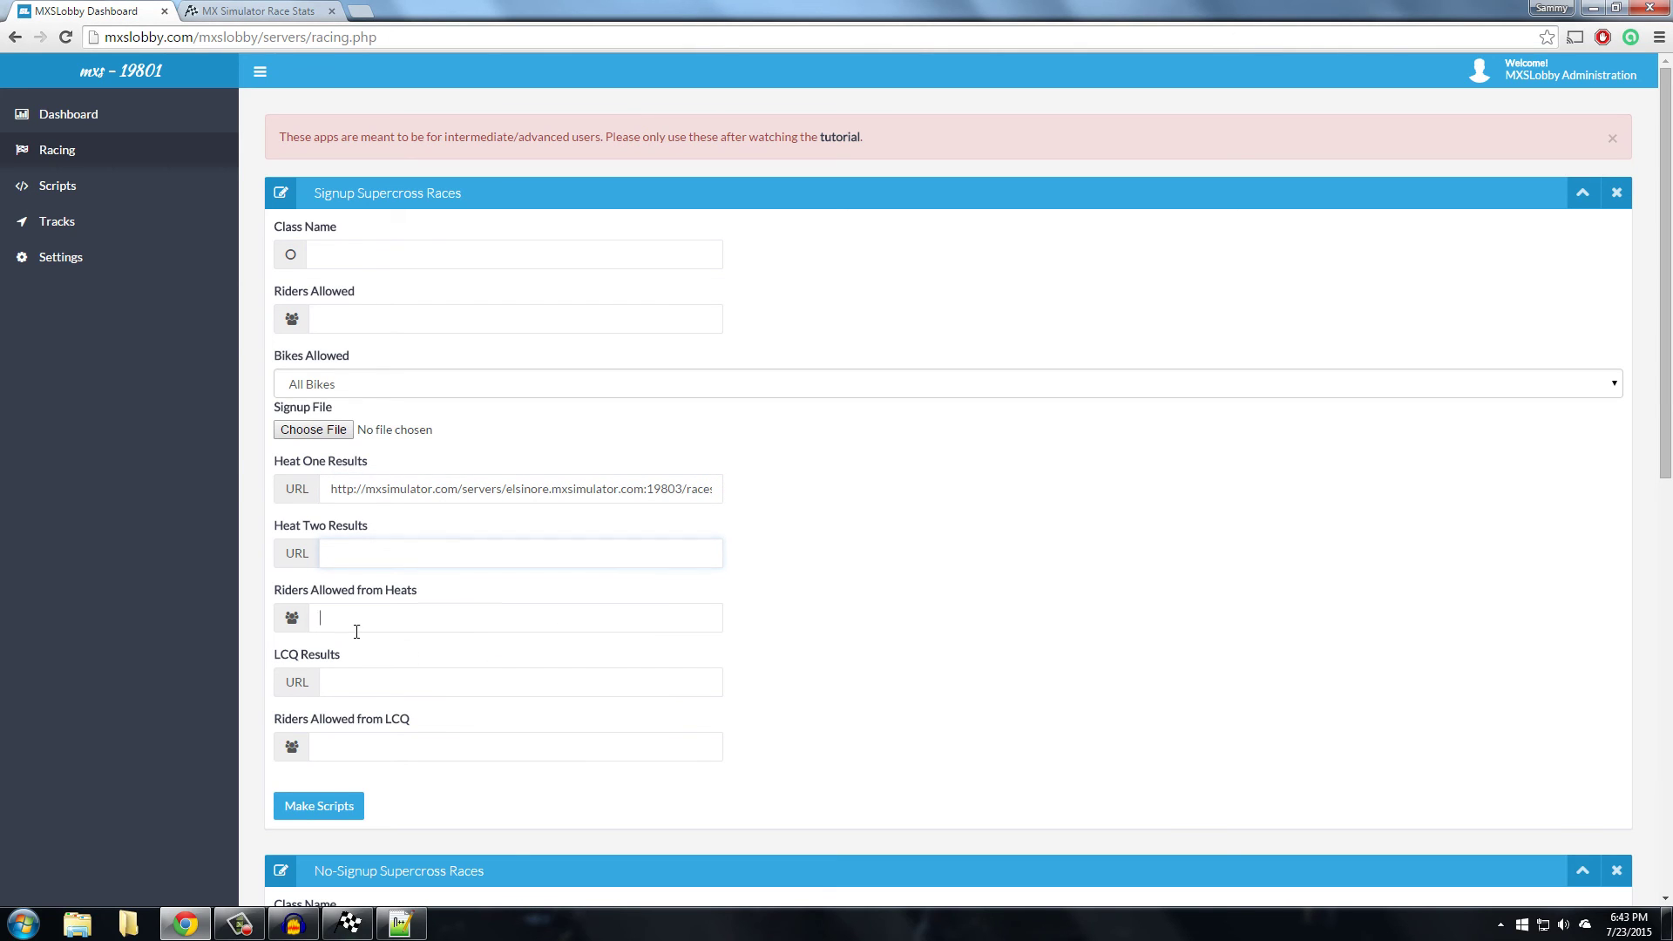
pyautogui.click(531, 617)
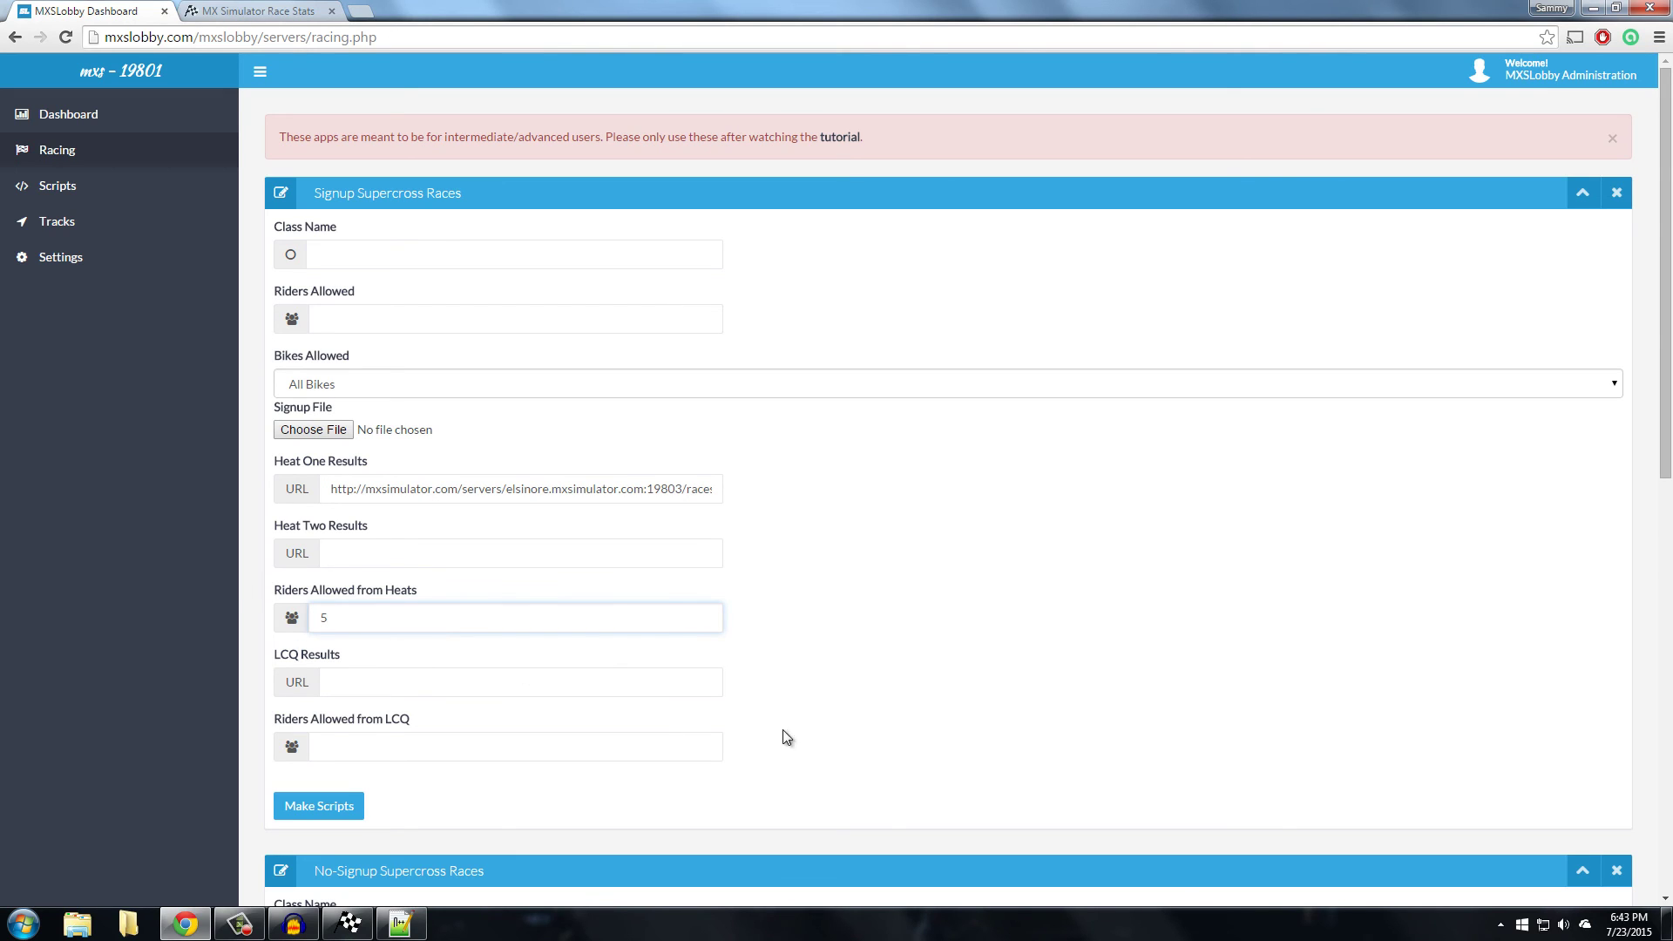
pyautogui.click(413, 689)
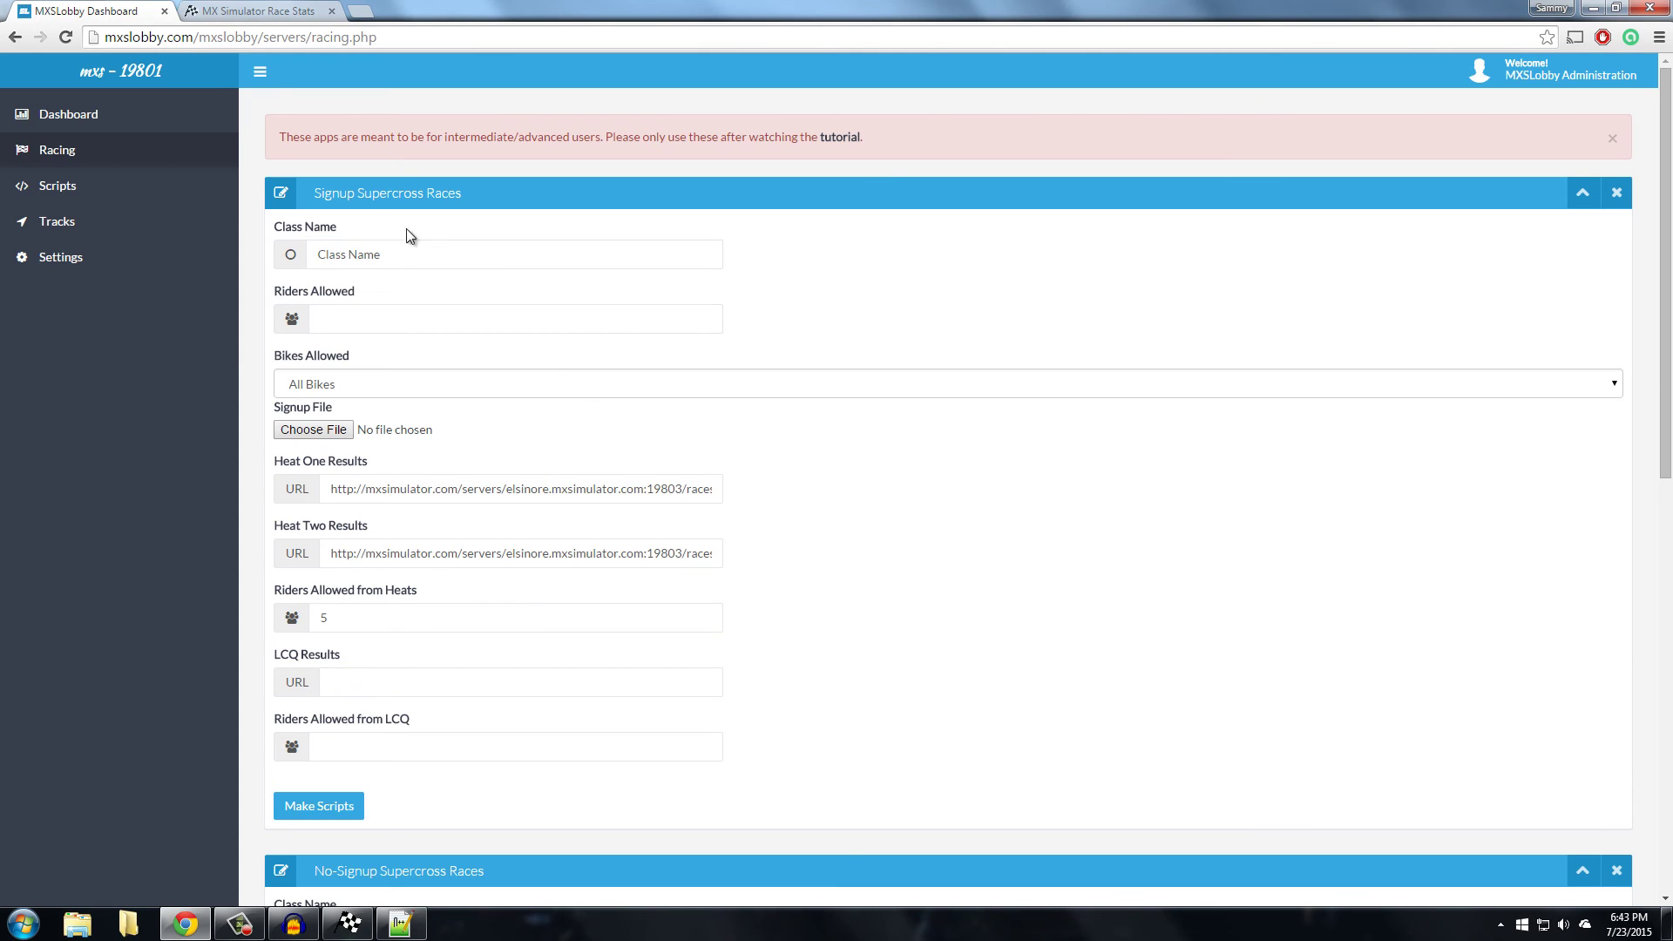
# Review the class name, Heat One/Two Results and riders-allowed fields of the Signup Supercross form
pyautogui.click(413, 261)
pyautogui.click(448, 498)
pyautogui.click(448, 553)
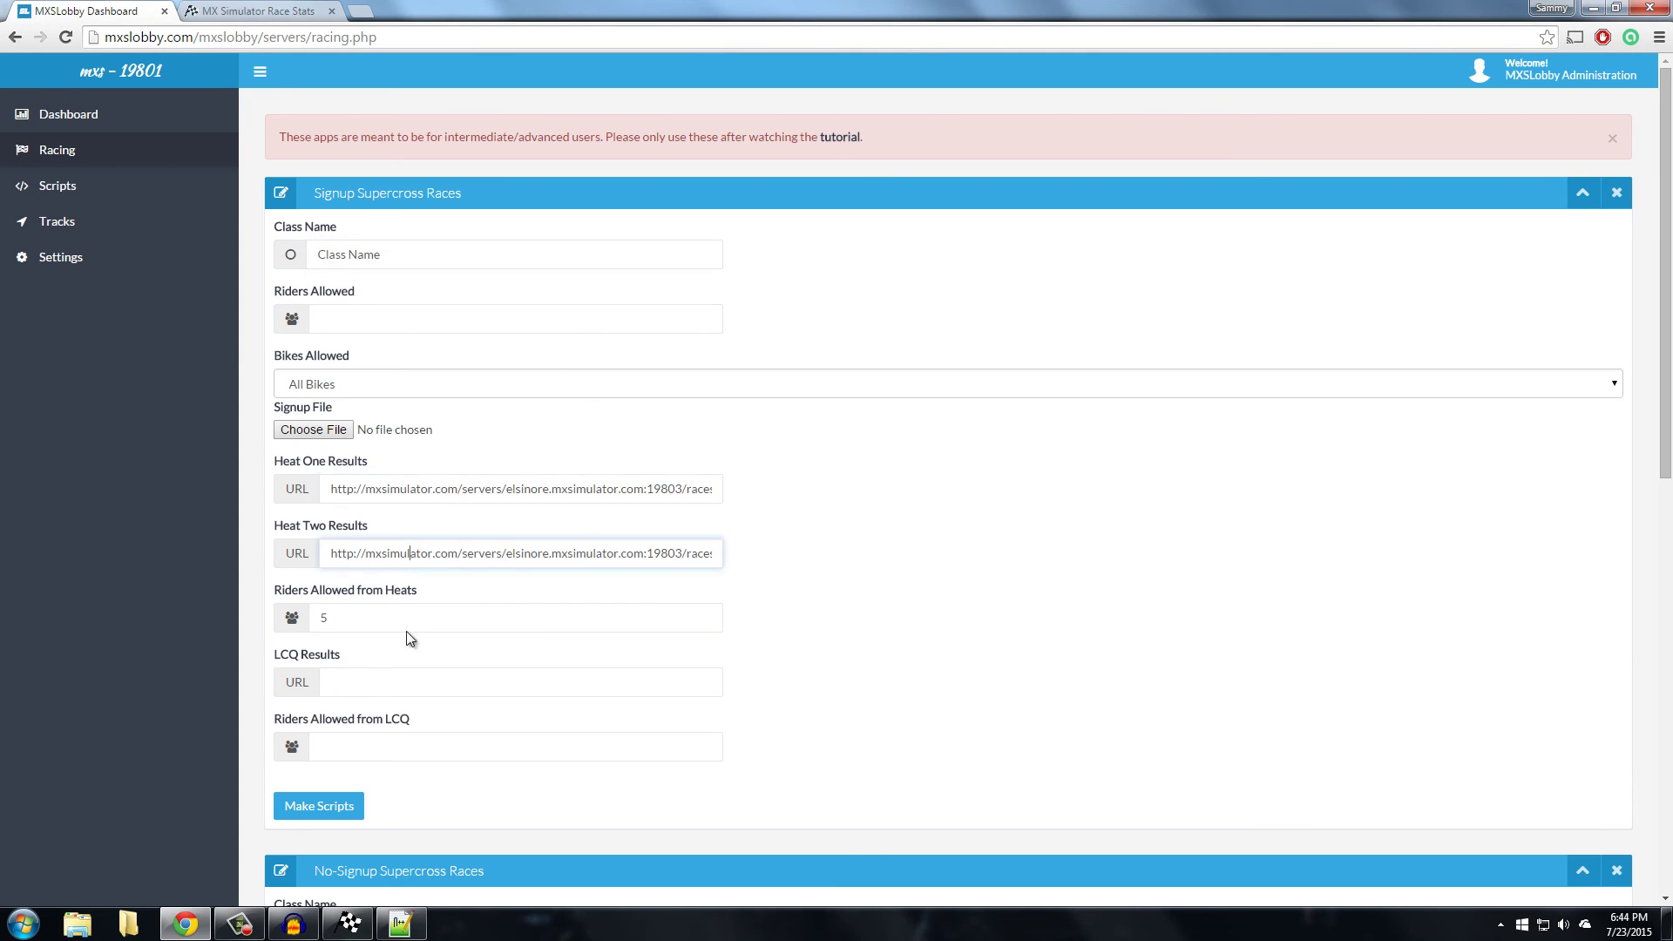
pyautogui.click(419, 624)
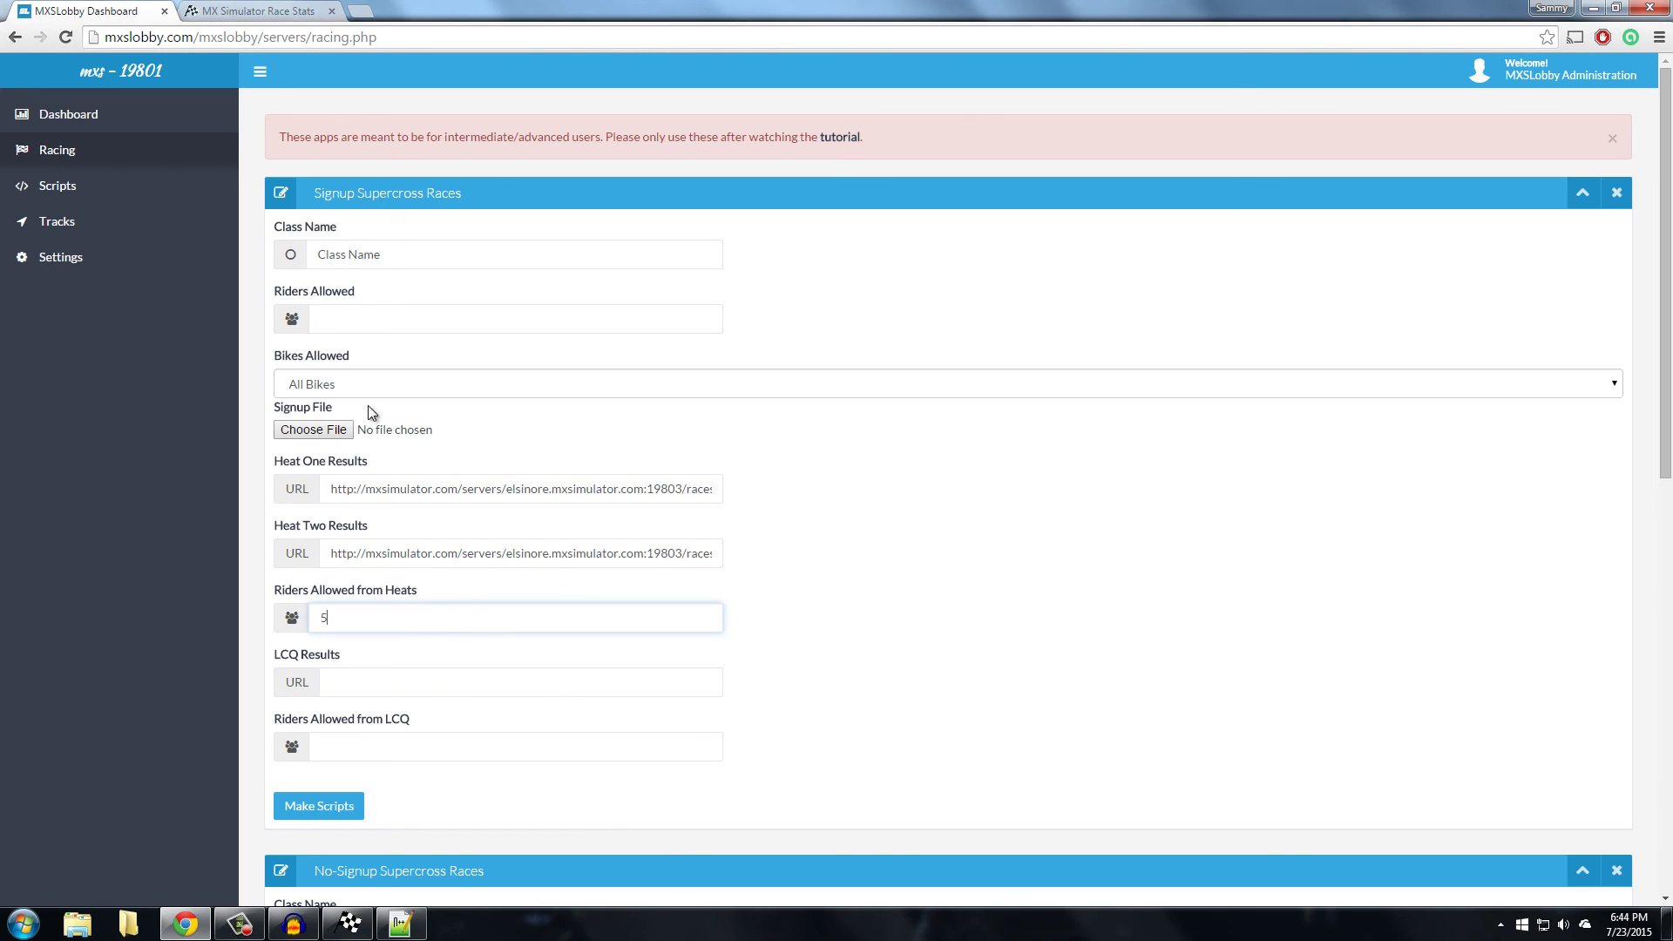
pyautogui.click(350, 680)
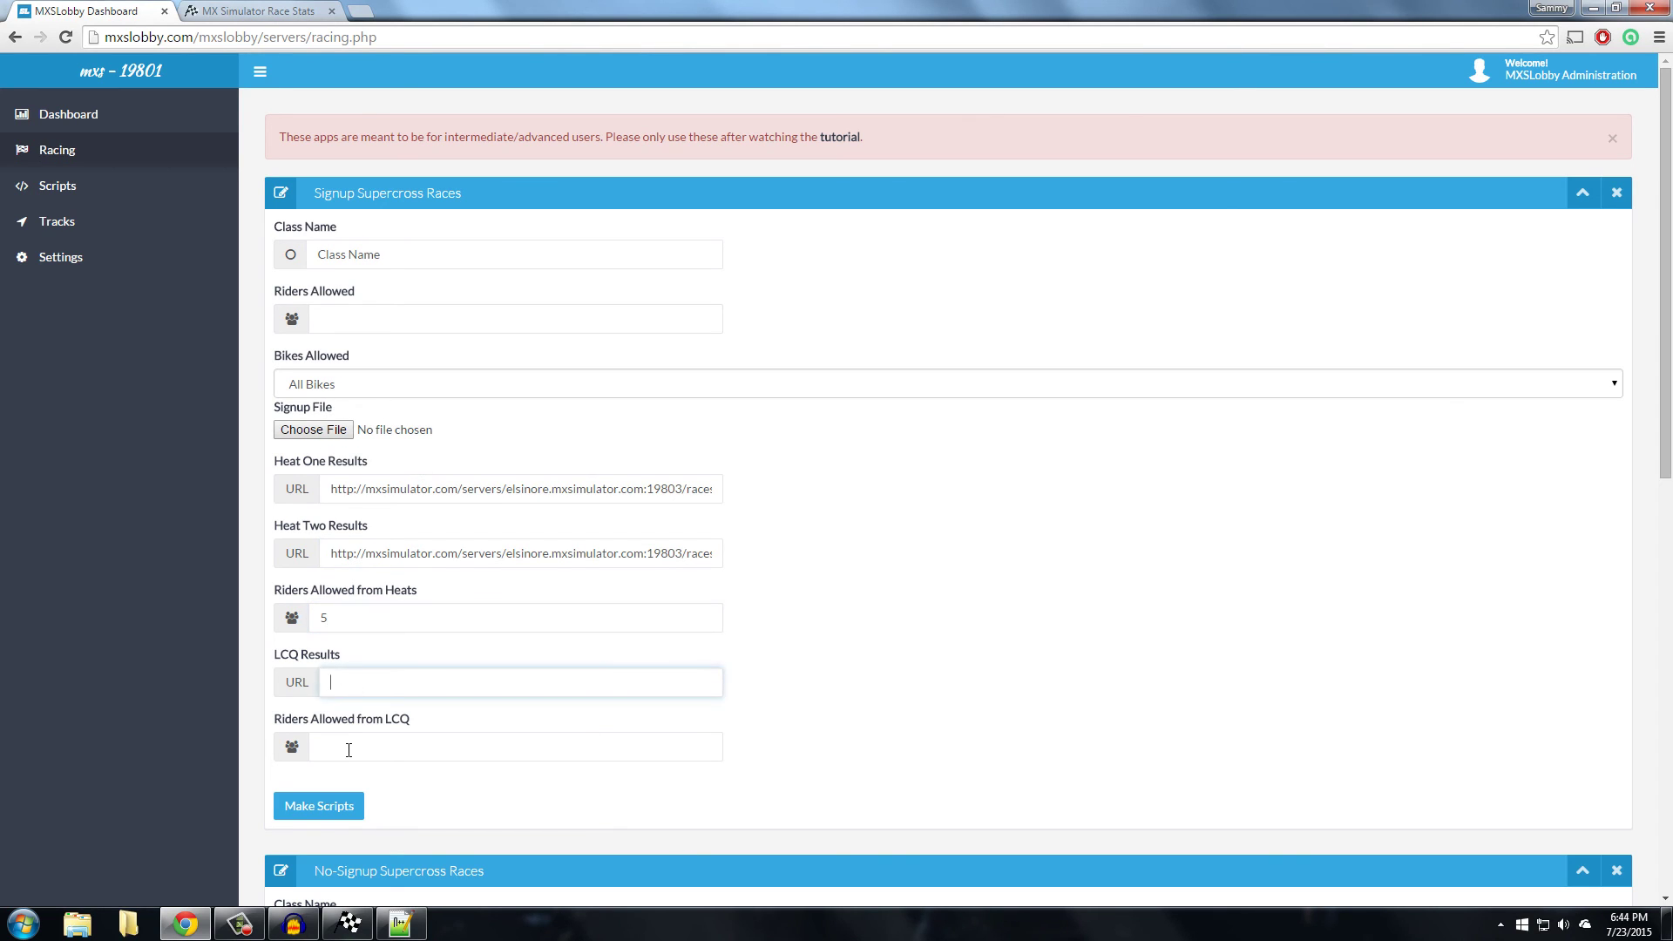
pyautogui.click(351, 747)
pyautogui.click(482, 318)
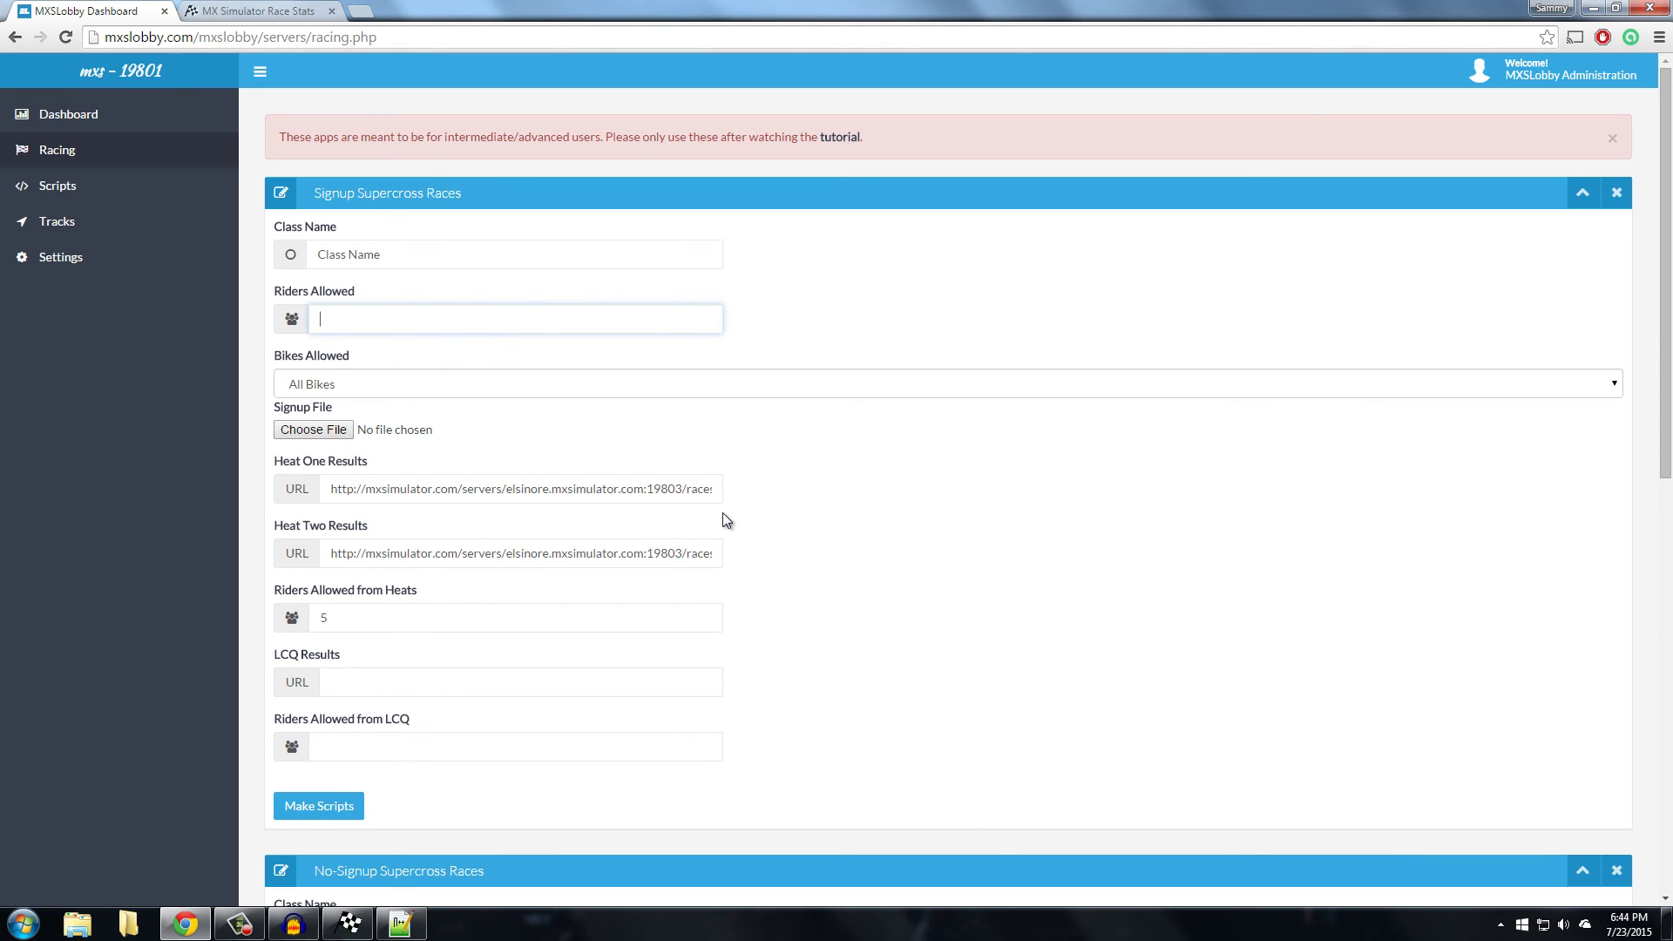
# Review the LCQ Results and Riders Allowed from LCQ fields, then collapse Signup Supercross Races
pyautogui.click(514, 687)
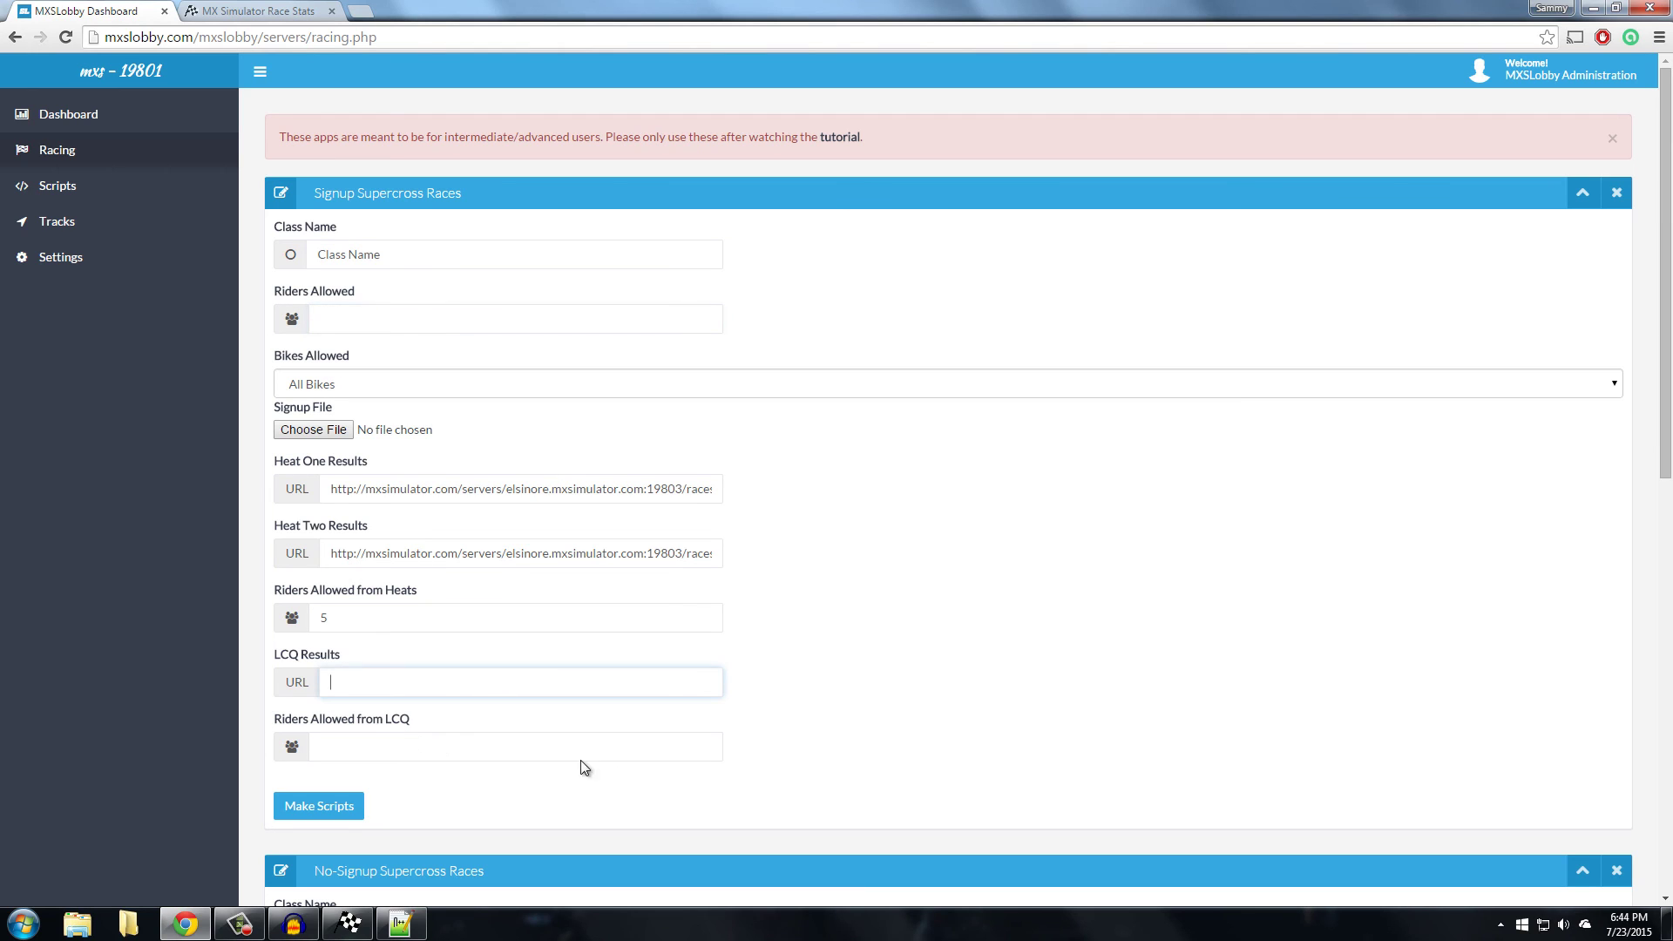
pyautogui.click(924, 659)
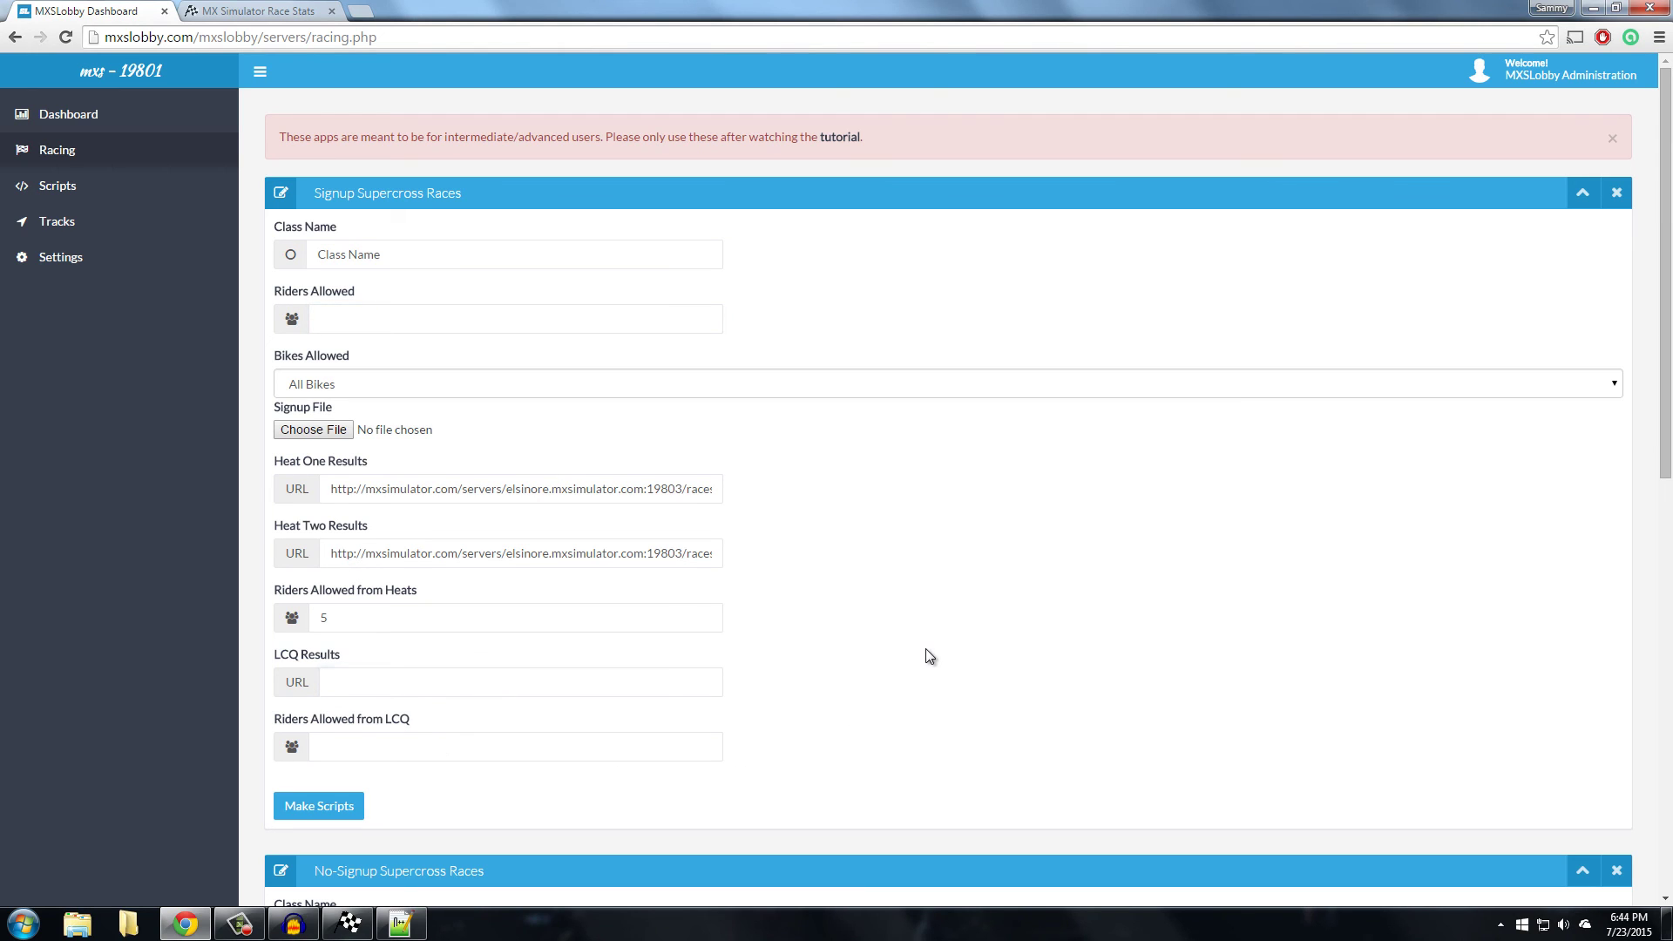
pyautogui.click(556, 693)
pyautogui.click(474, 747)
pyautogui.click(527, 682)
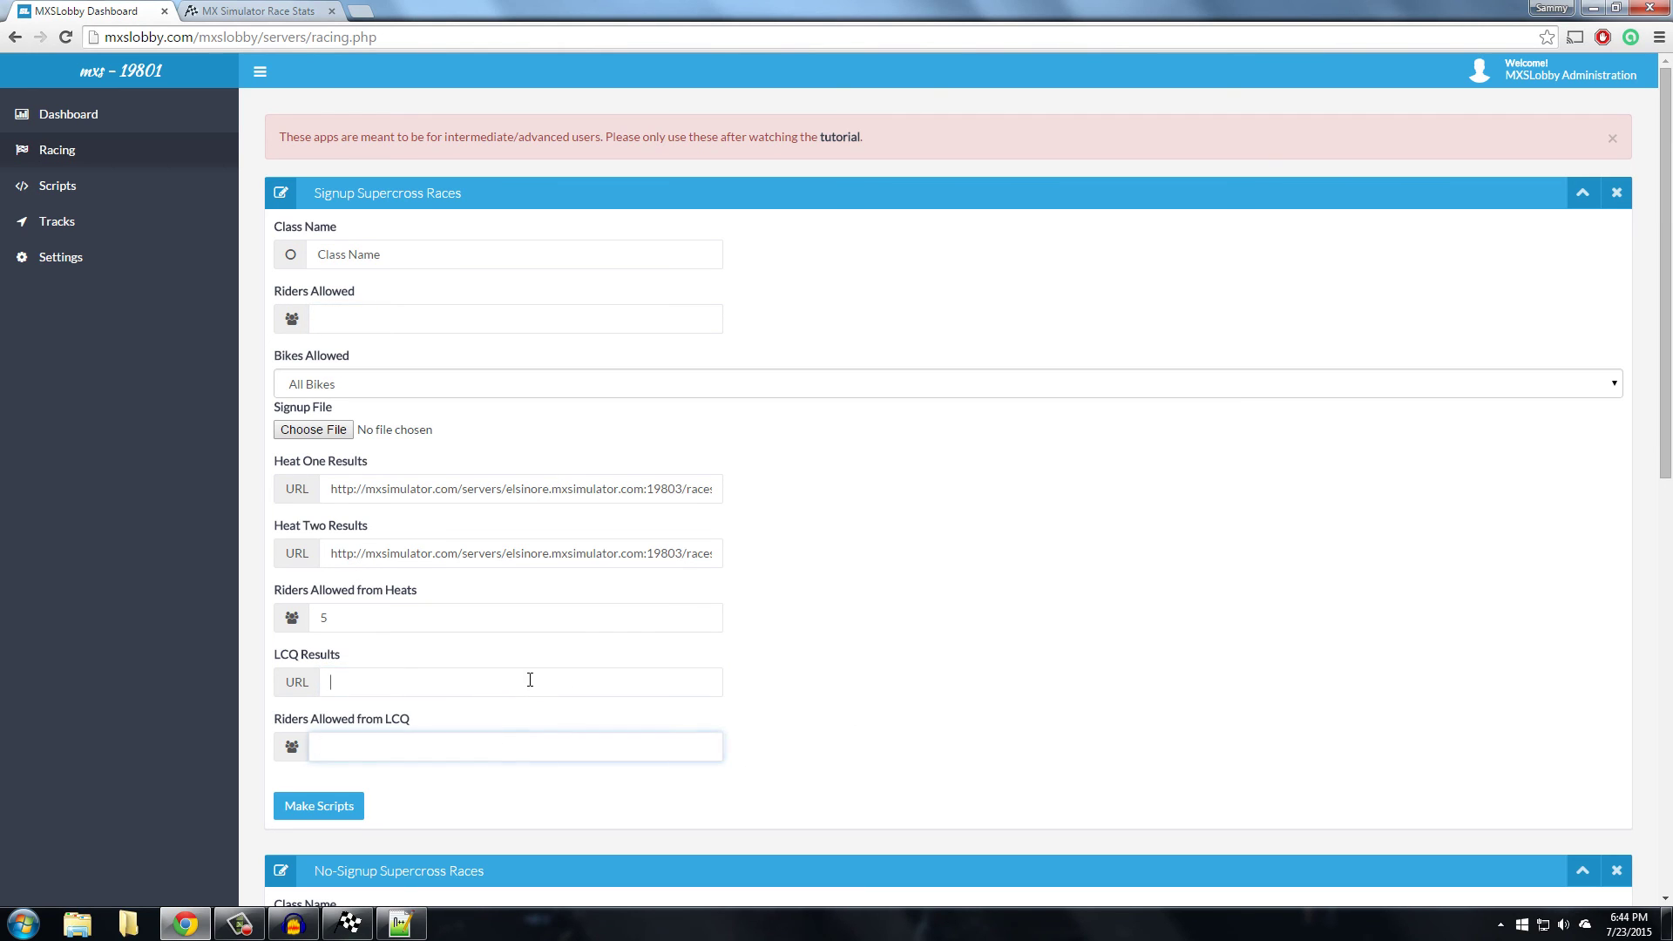
pyautogui.click(485, 753)
pyautogui.click(414, 310)
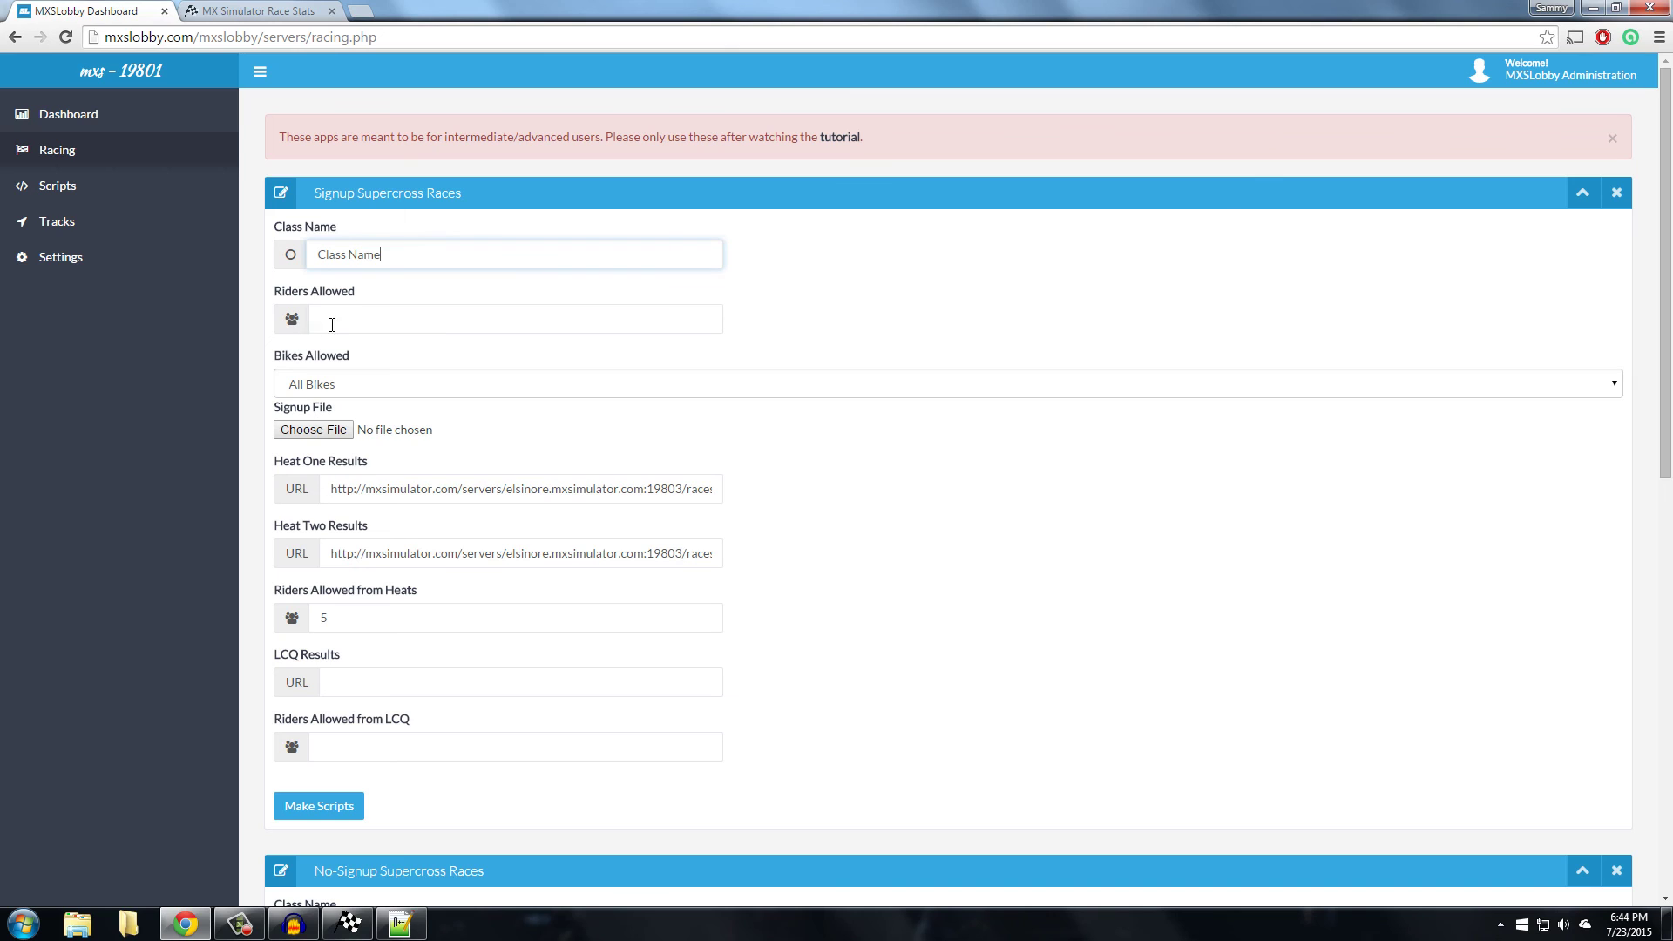
pyautogui.press('Return')
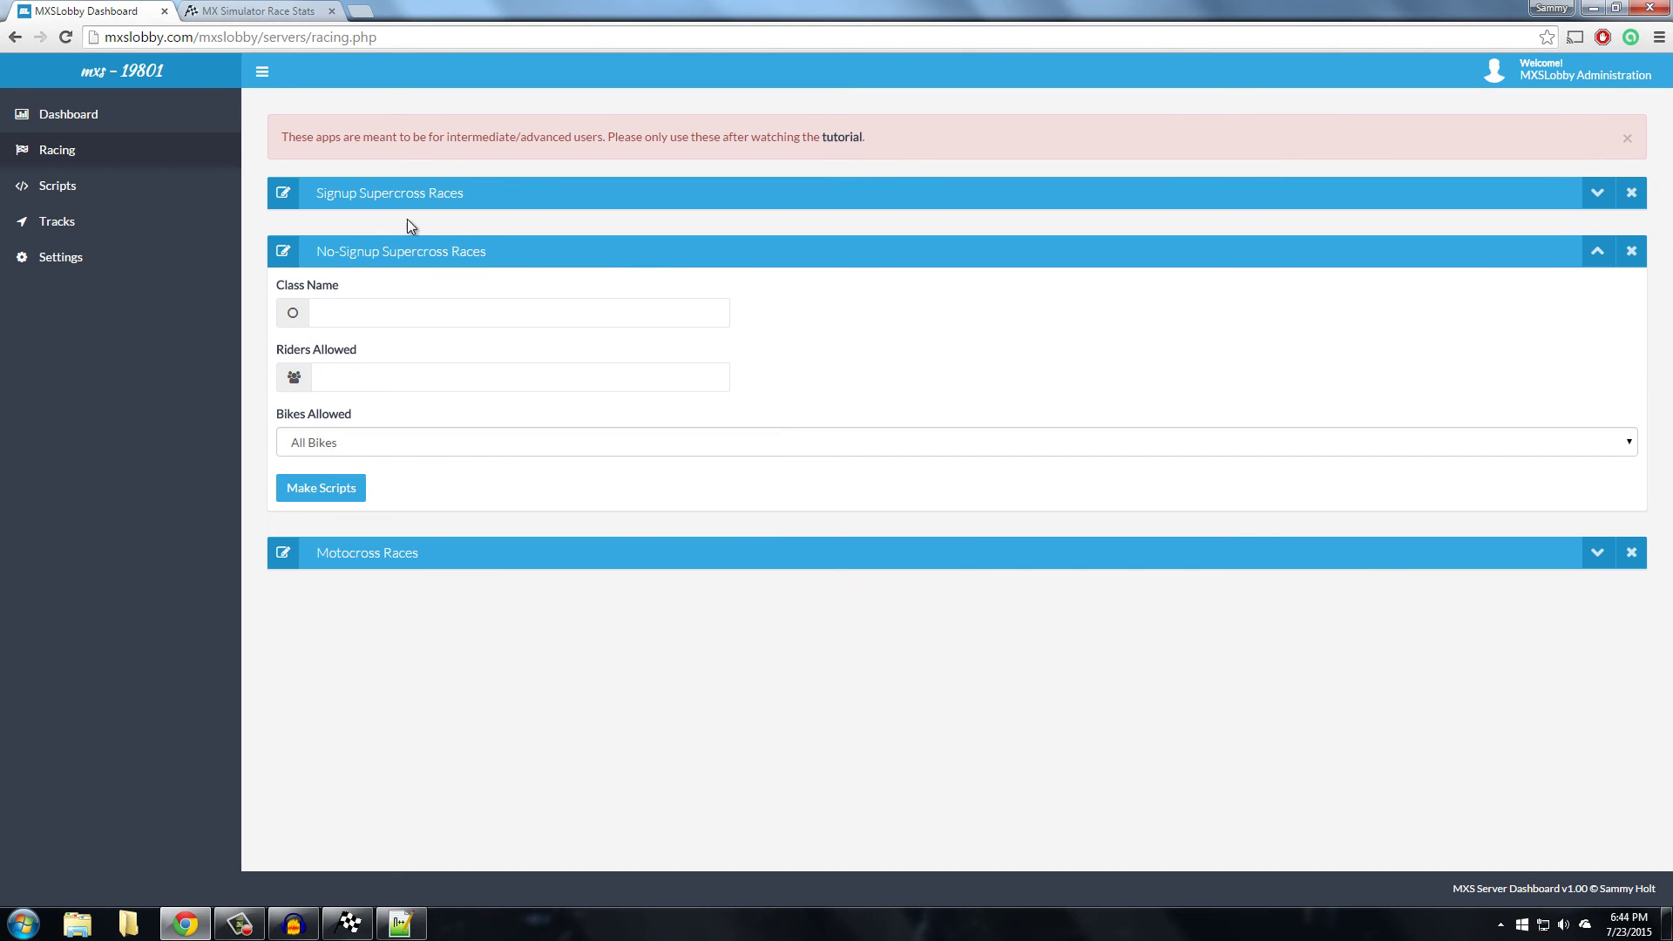
# Review No-Signup Class Name, Bikes Allowed (All Bikes) and Riders Allowed, then collapse that panel
pyautogui.click(396, 317)
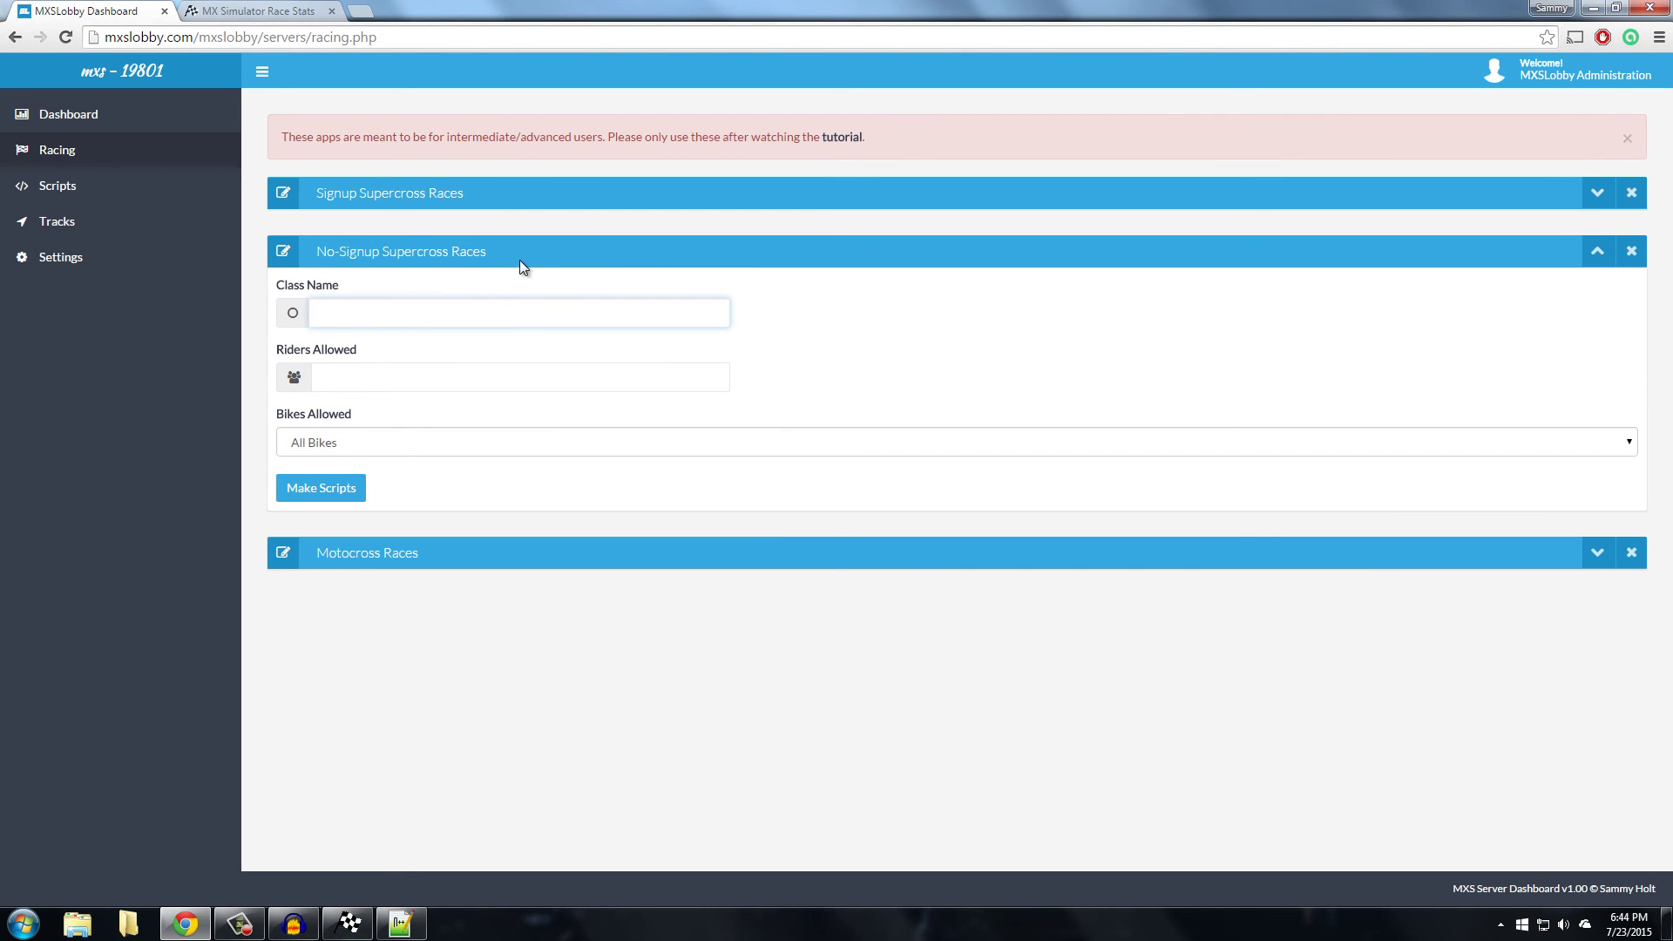
pyautogui.click(345, 441)
pyautogui.click(347, 442)
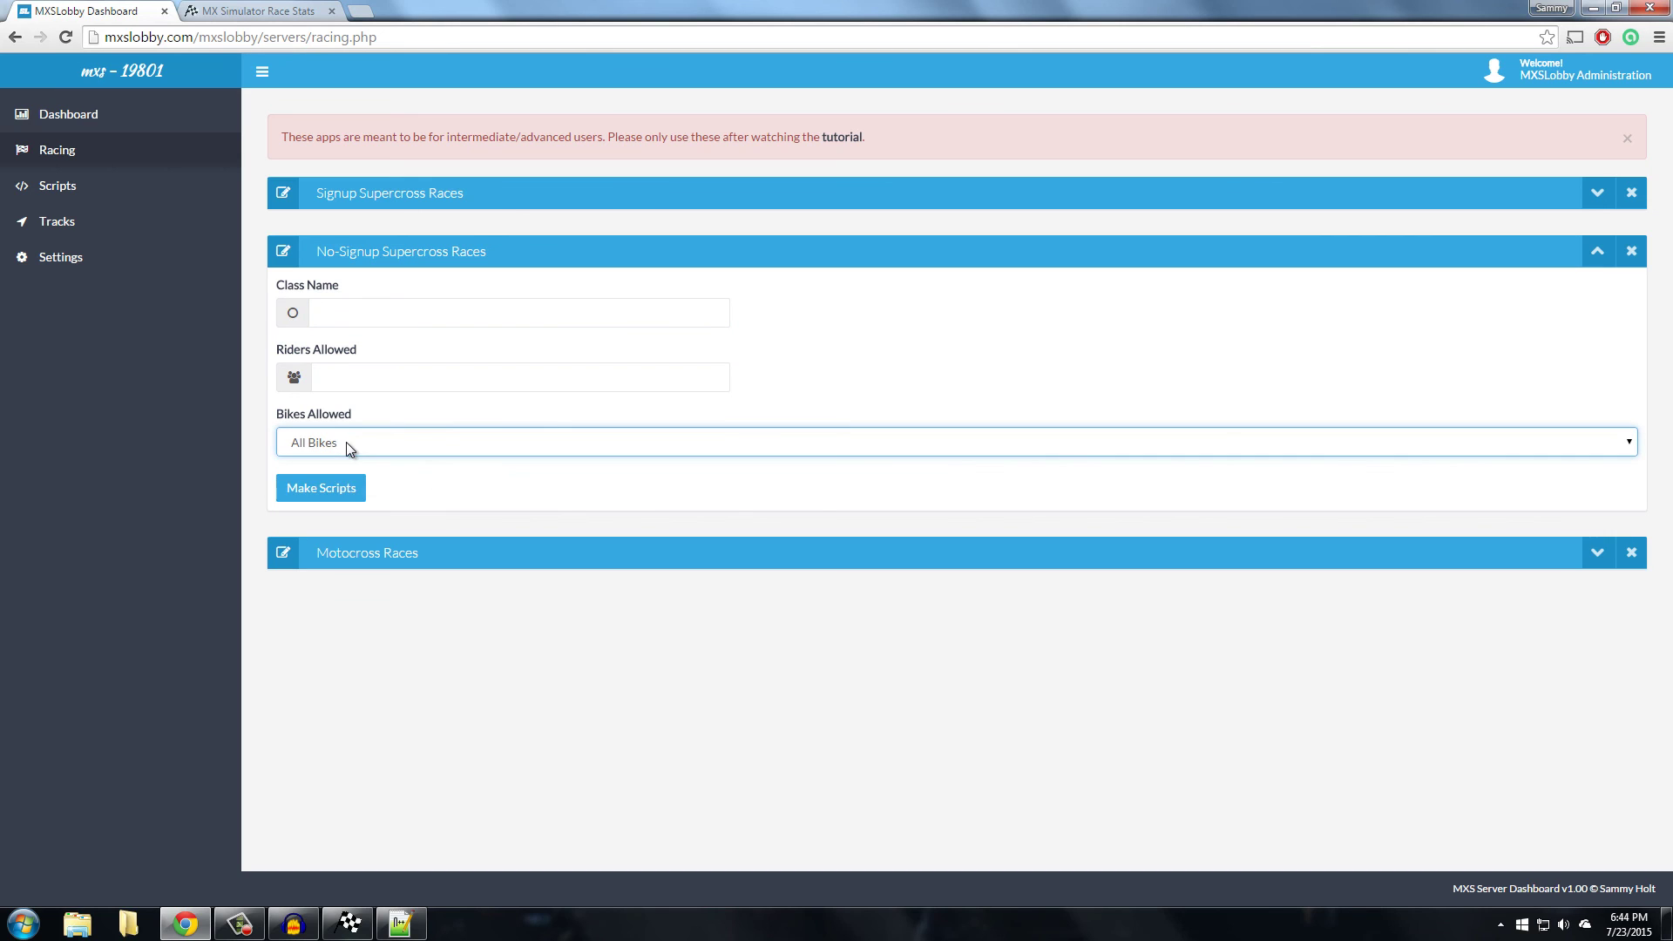
pyautogui.click(347, 442)
pyautogui.click(391, 324)
pyautogui.click(391, 324)
pyautogui.click(427, 368)
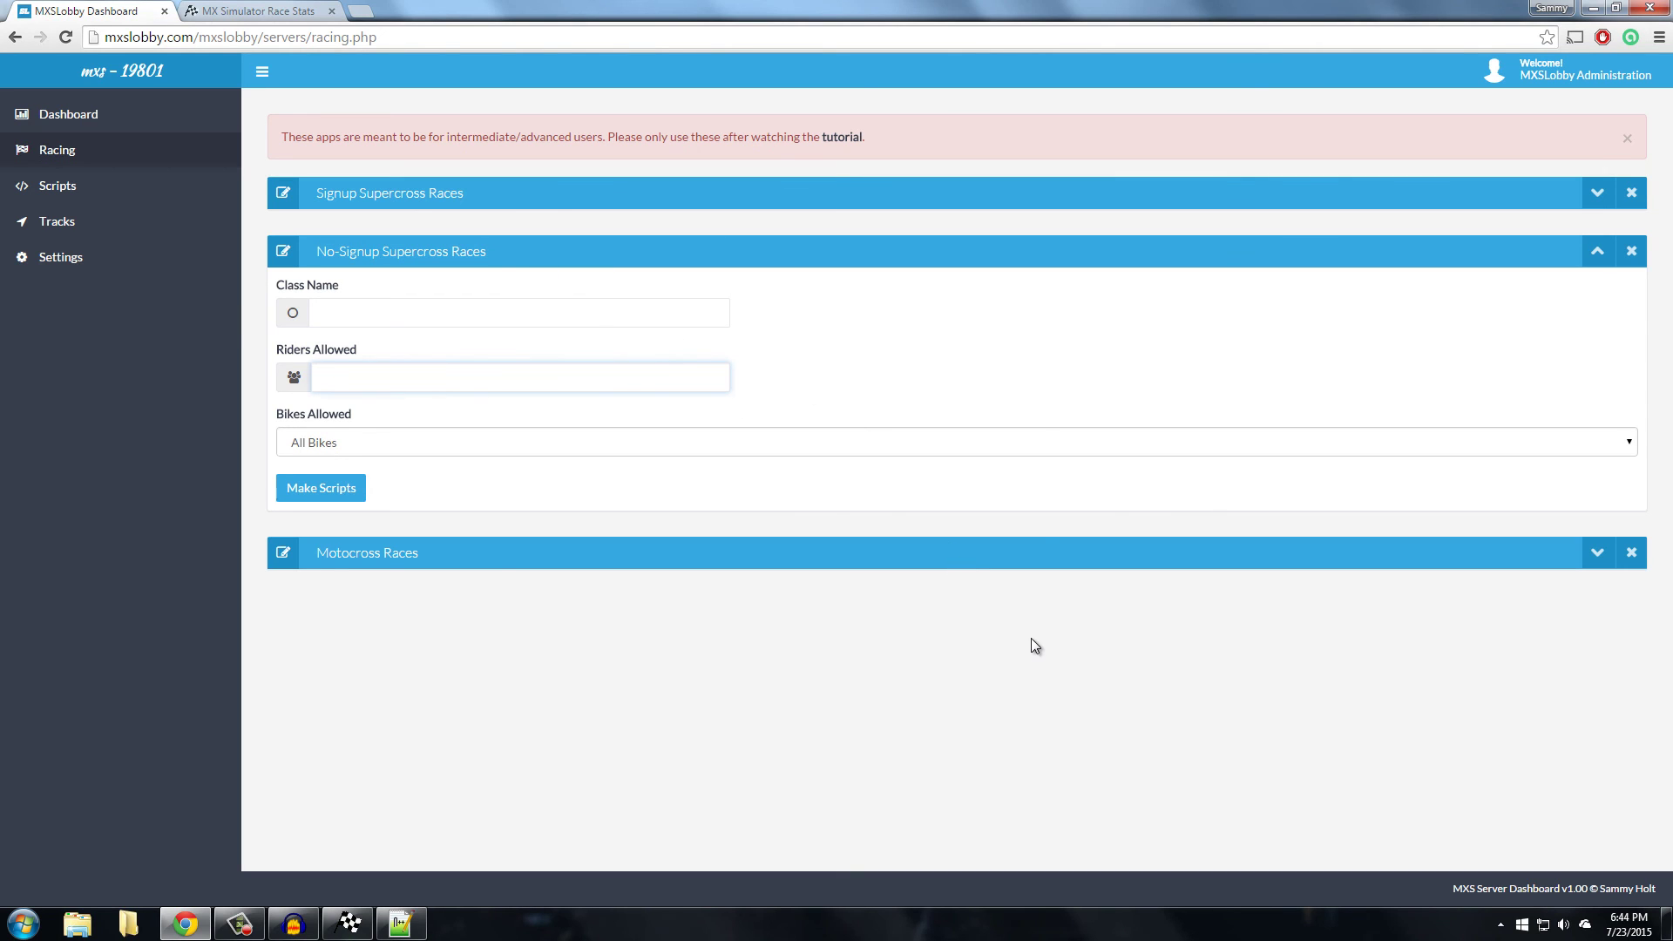
pyautogui.click(1598, 255)
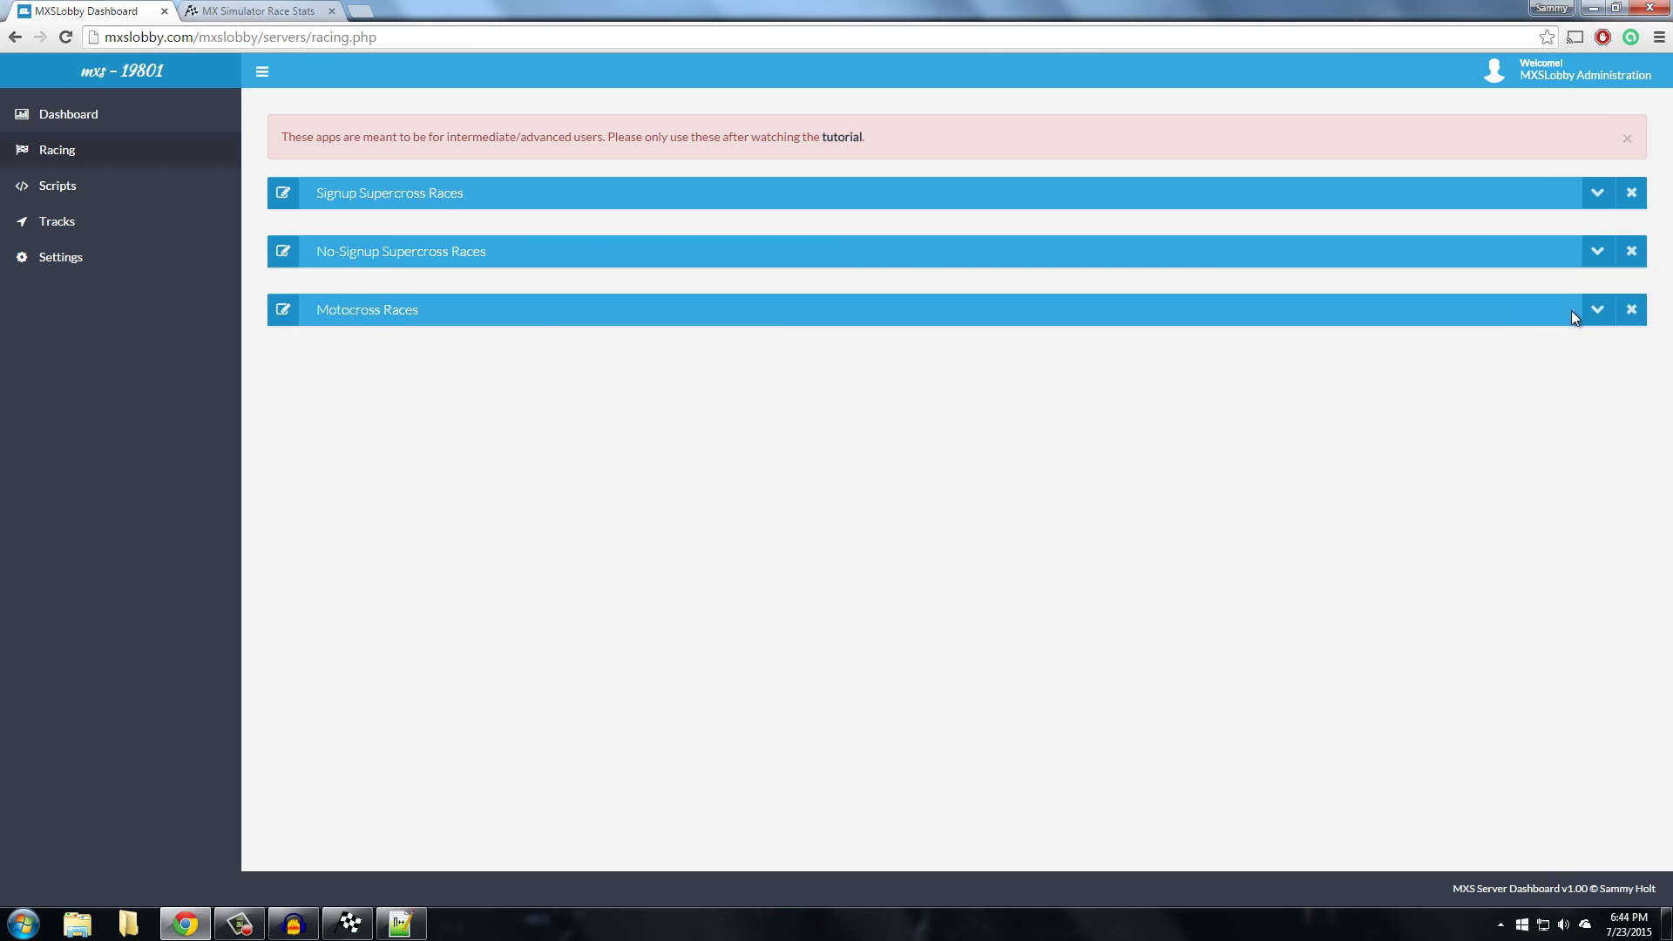
# Expand the Motocross Races form, briefly reopening and closing Signup Supercross Races
pyautogui.click(1598, 312)
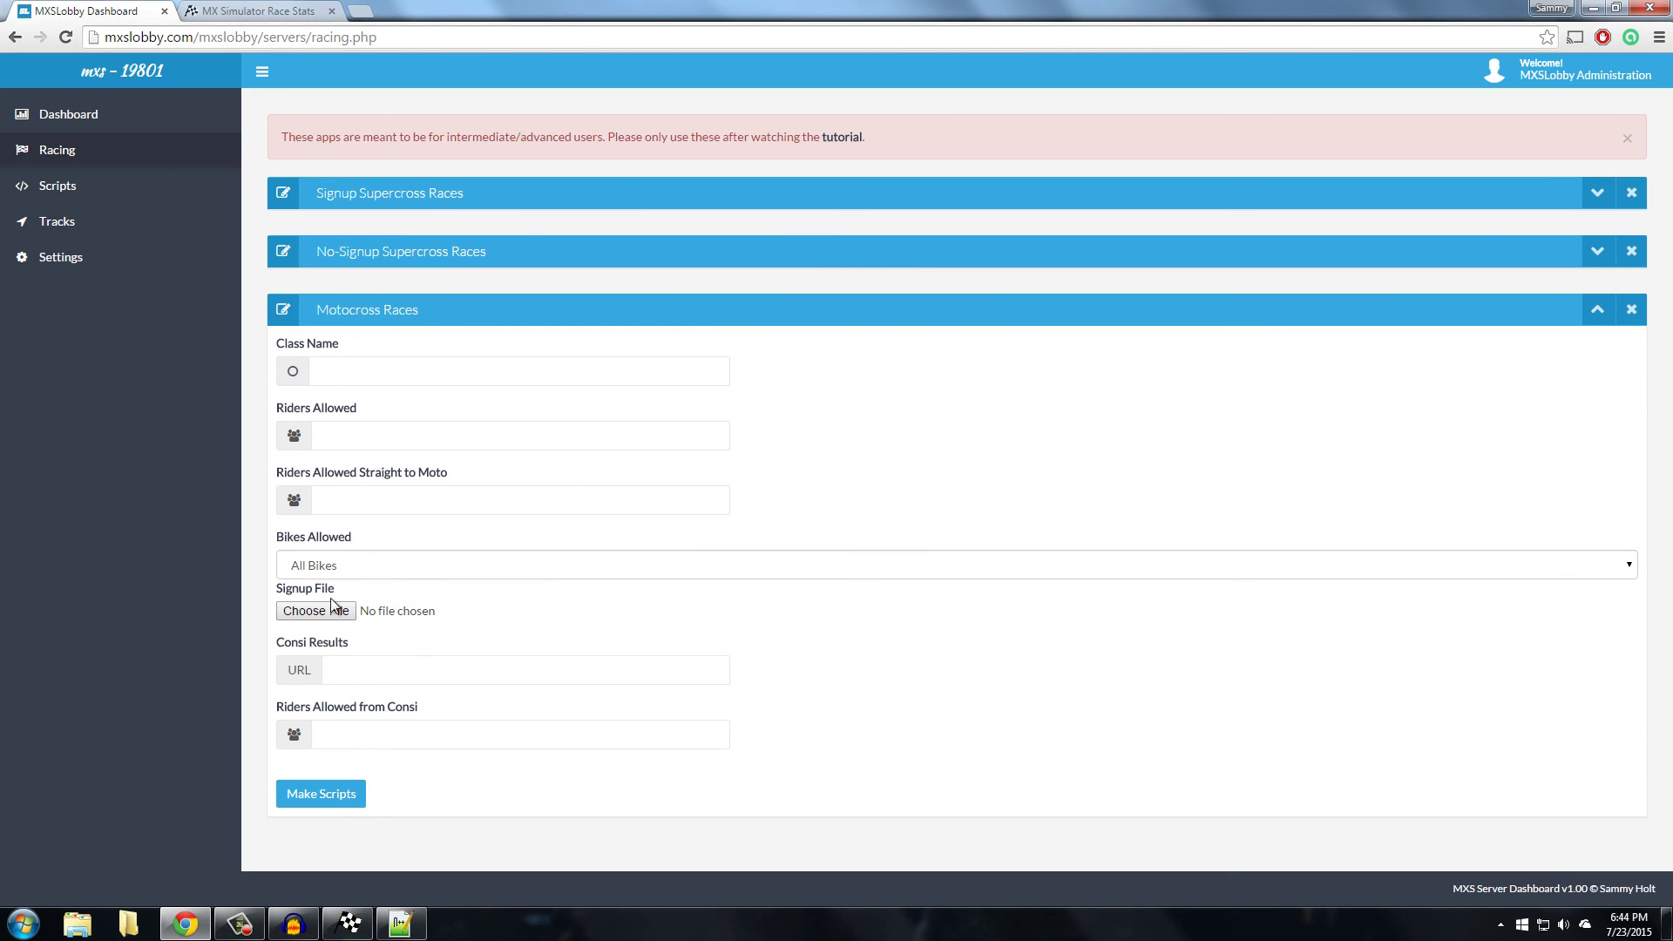
pyautogui.click(1597, 194)
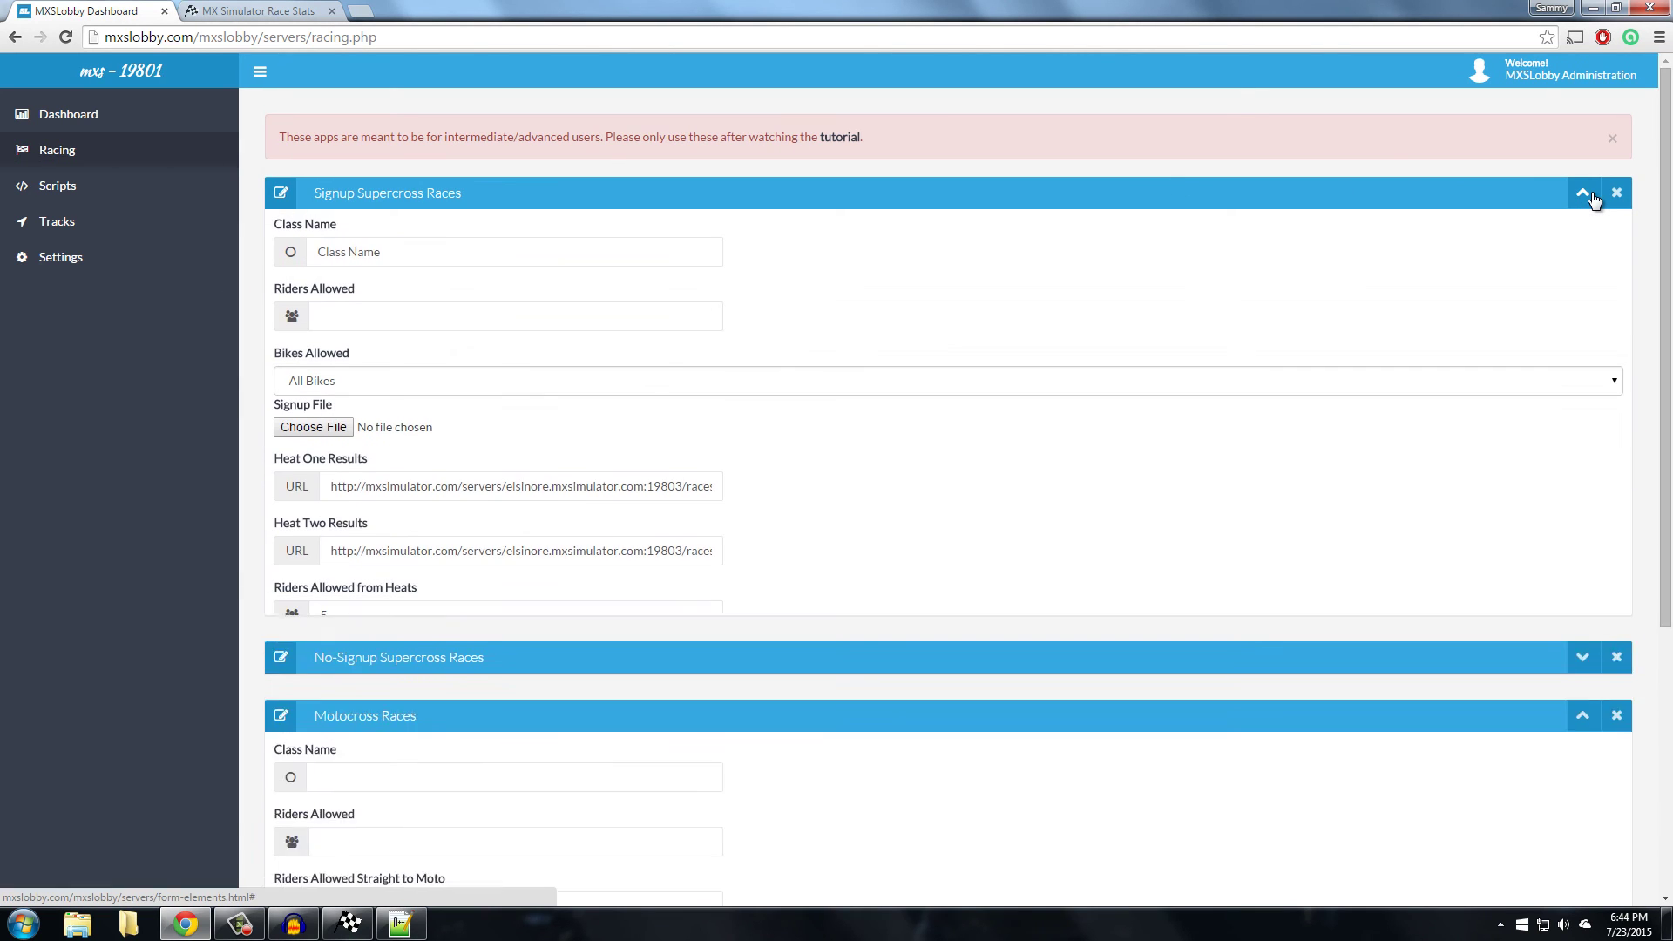
pyautogui.click(1597, 193)
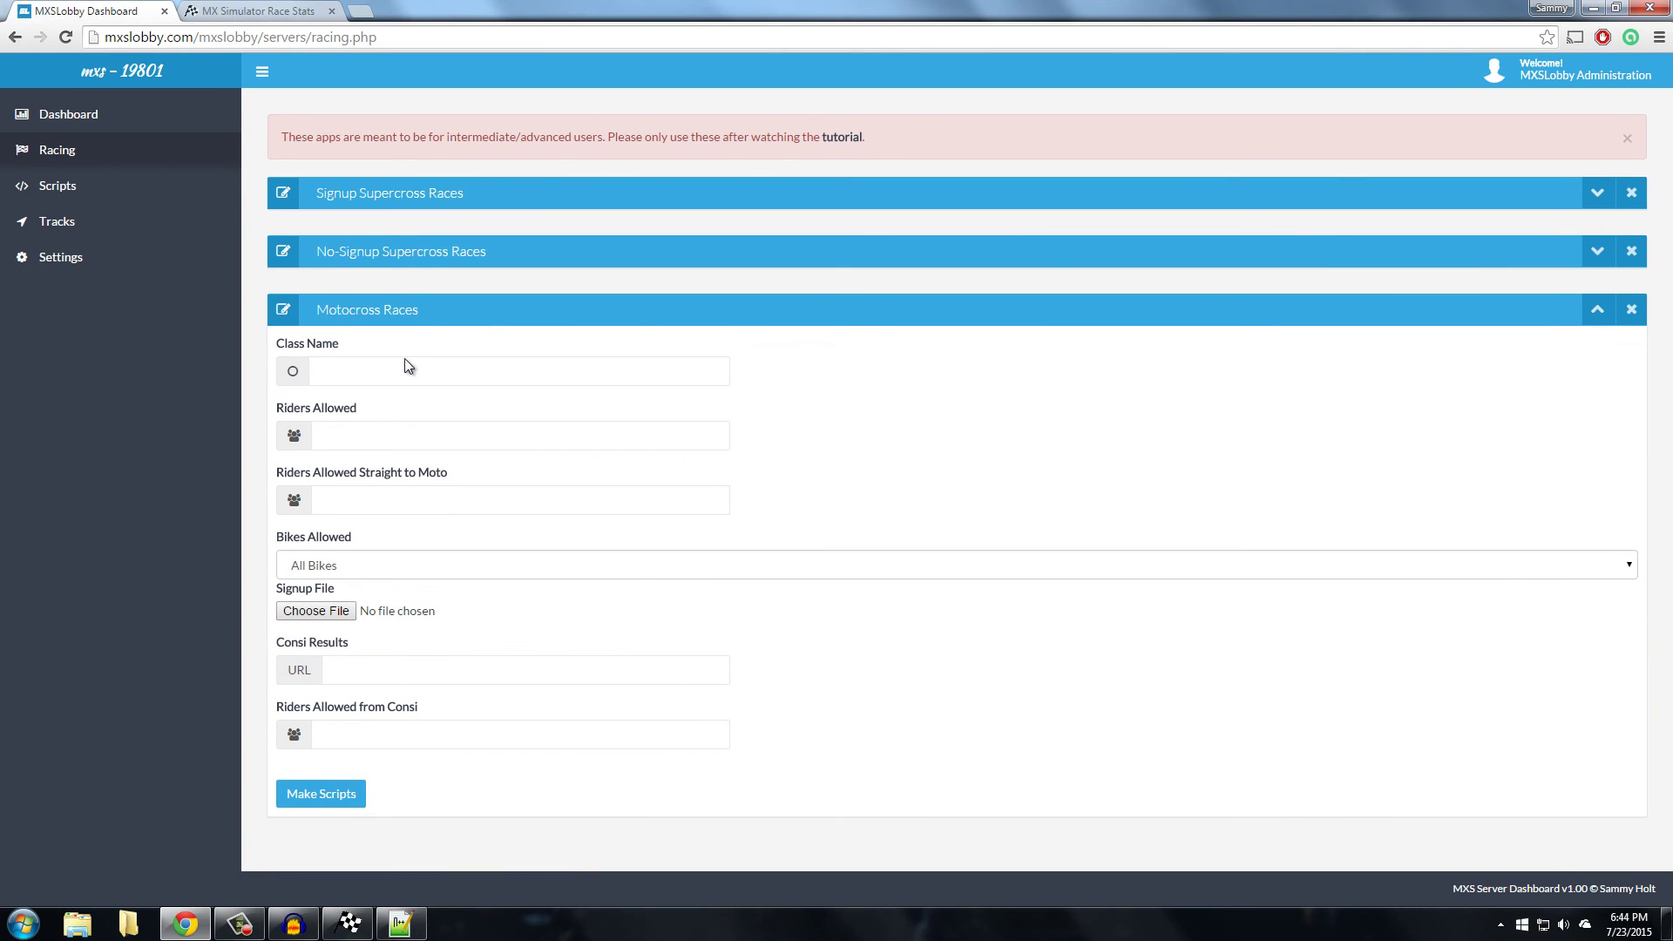
pyautogui.click(380, 493)
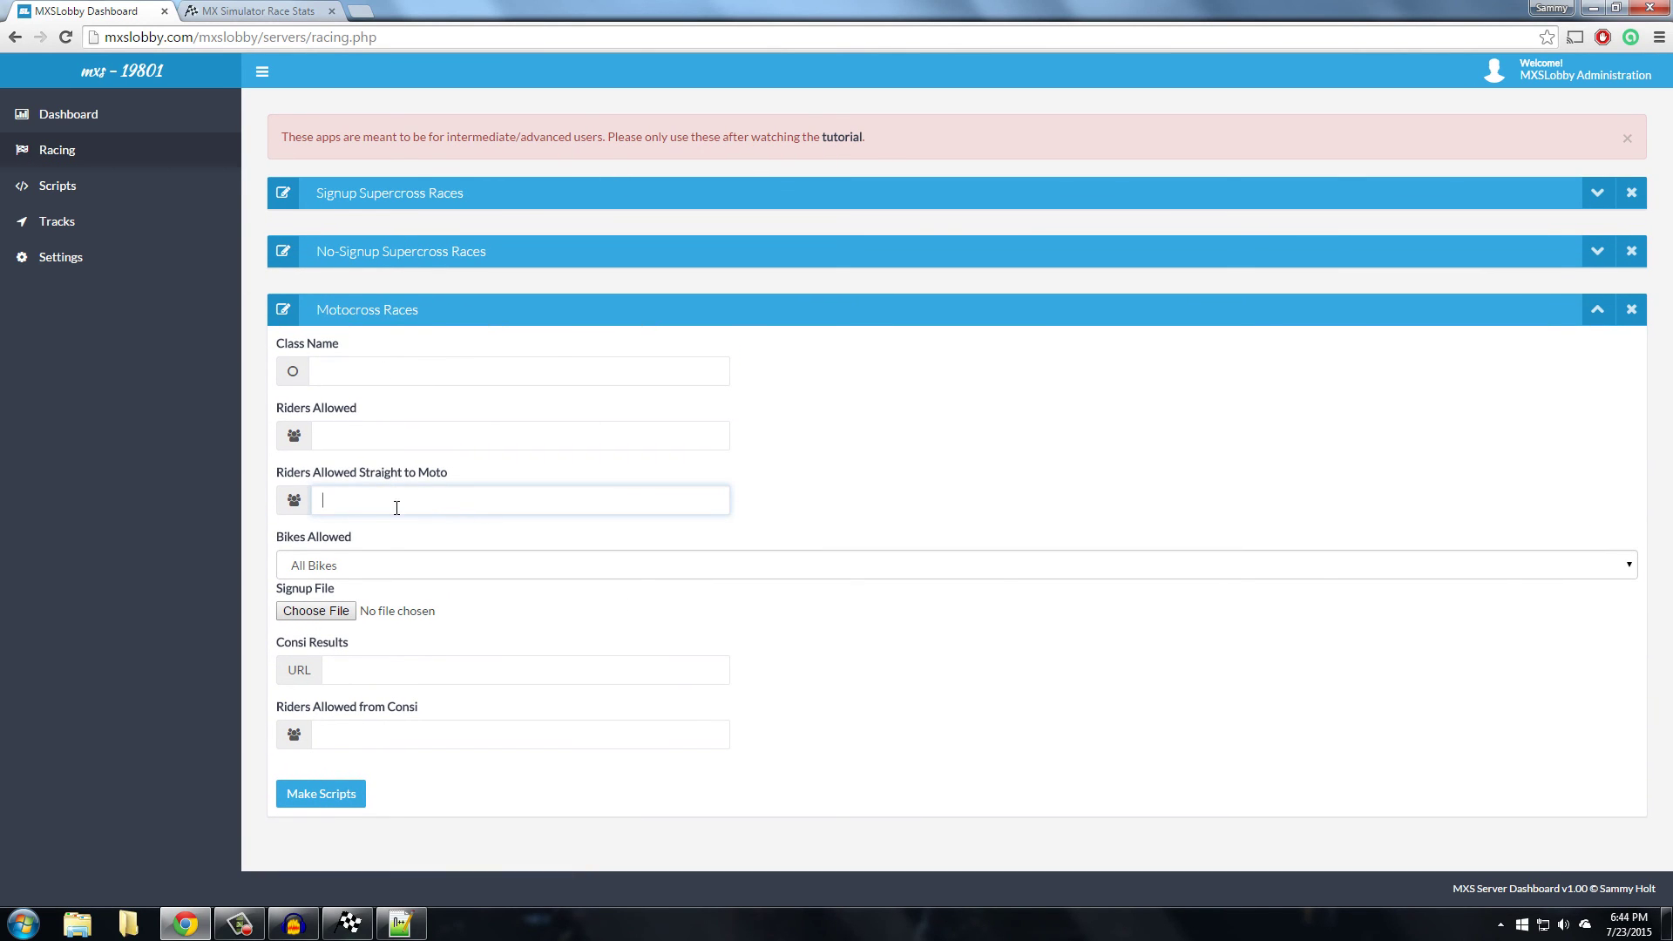
pyautogui.click(624, 446)
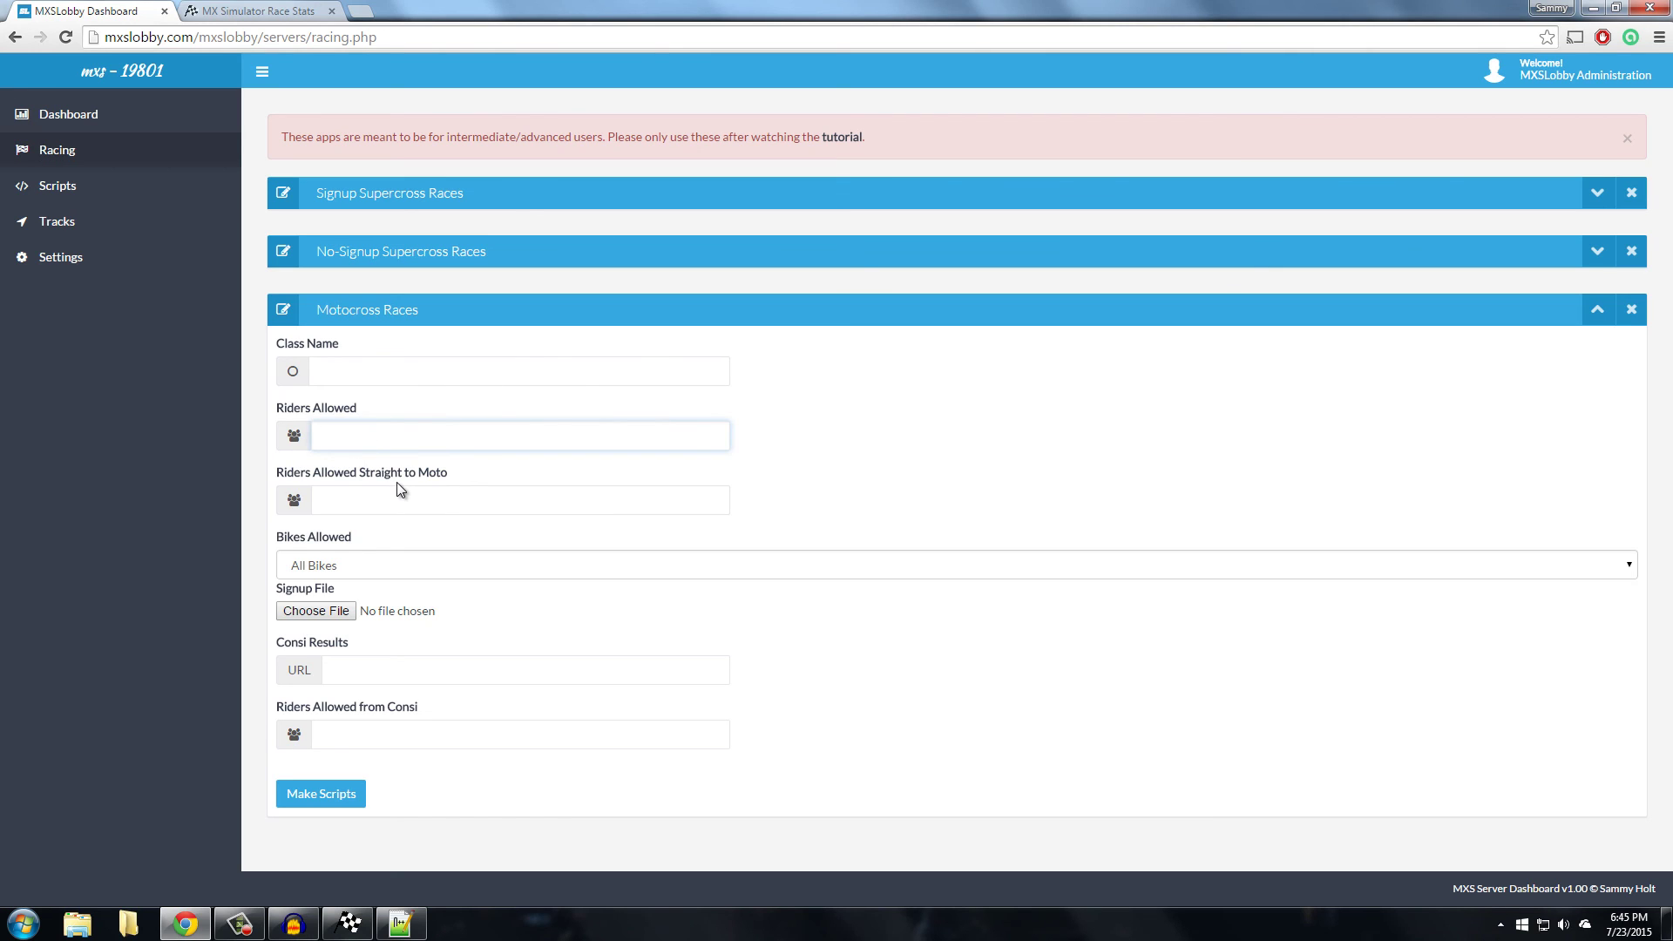
# Set Riders Allowed to 76 and Straight to Moto to 36, keeping All Bikes allowed
pyautogui.click(359, 446)
pyautogui.write('7')
pyautogui.hotkey('shift', 'Left')
pyautogui.press('BackSpace')
pyautogui.click(325, 497)
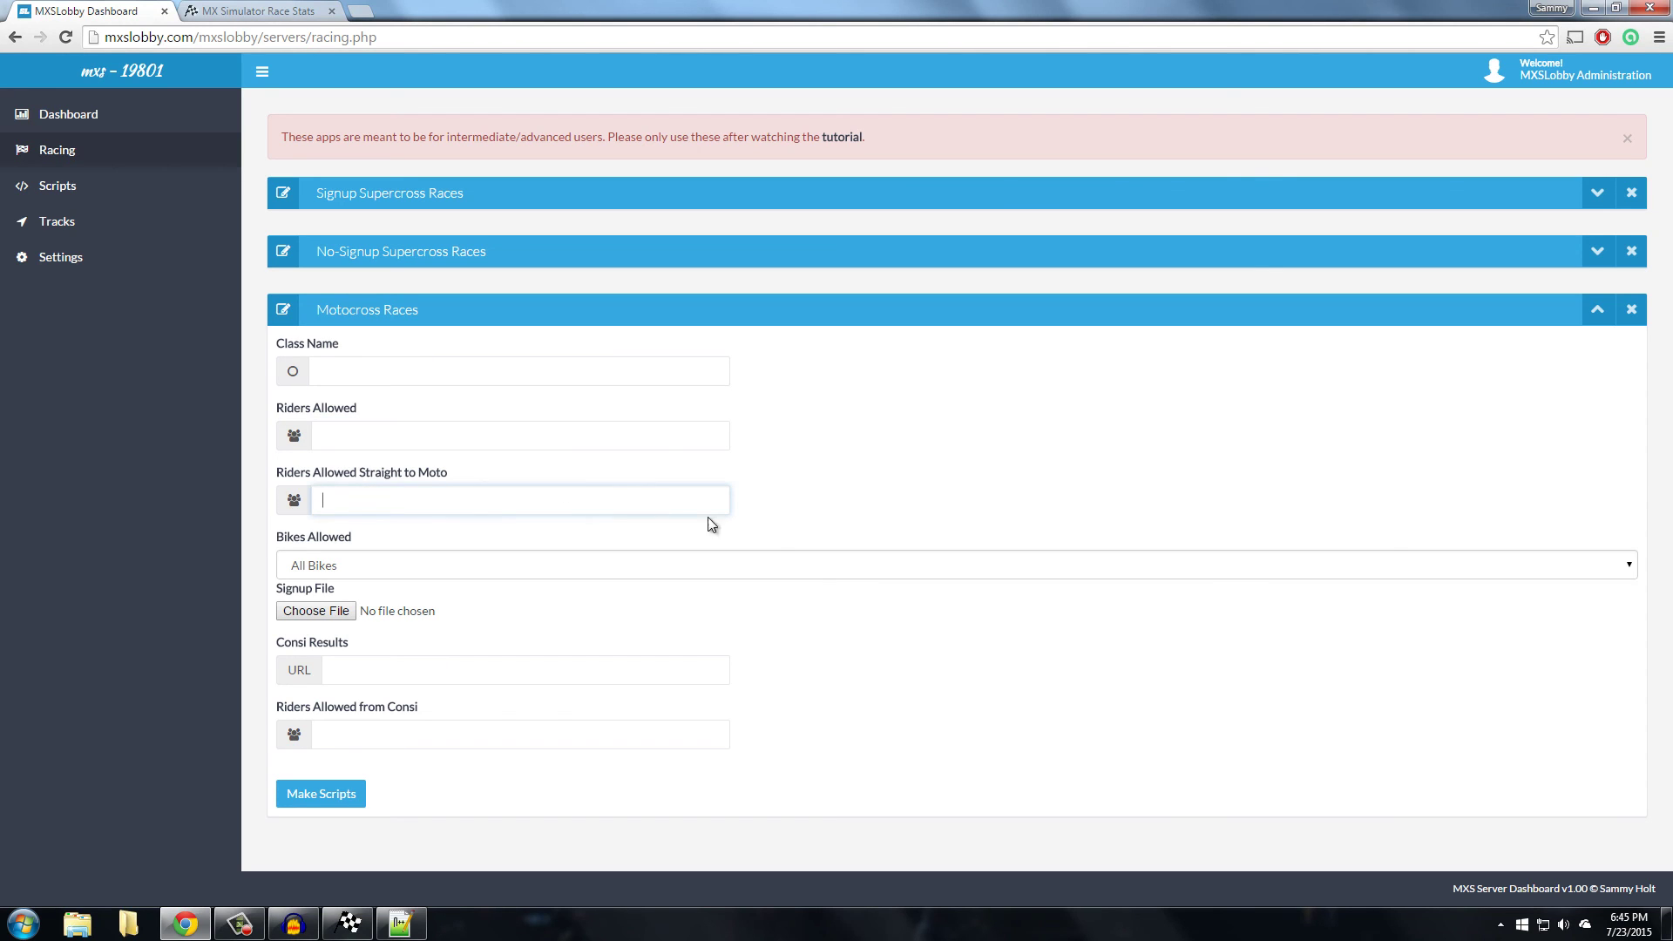
pyautogui.write('36')
pyautogui.click(522, 438)
pyautogui.write('76')
pyautogui.click(414, 504)
pyautogui.click(397, 570)
pyautogui.click(396, 570)
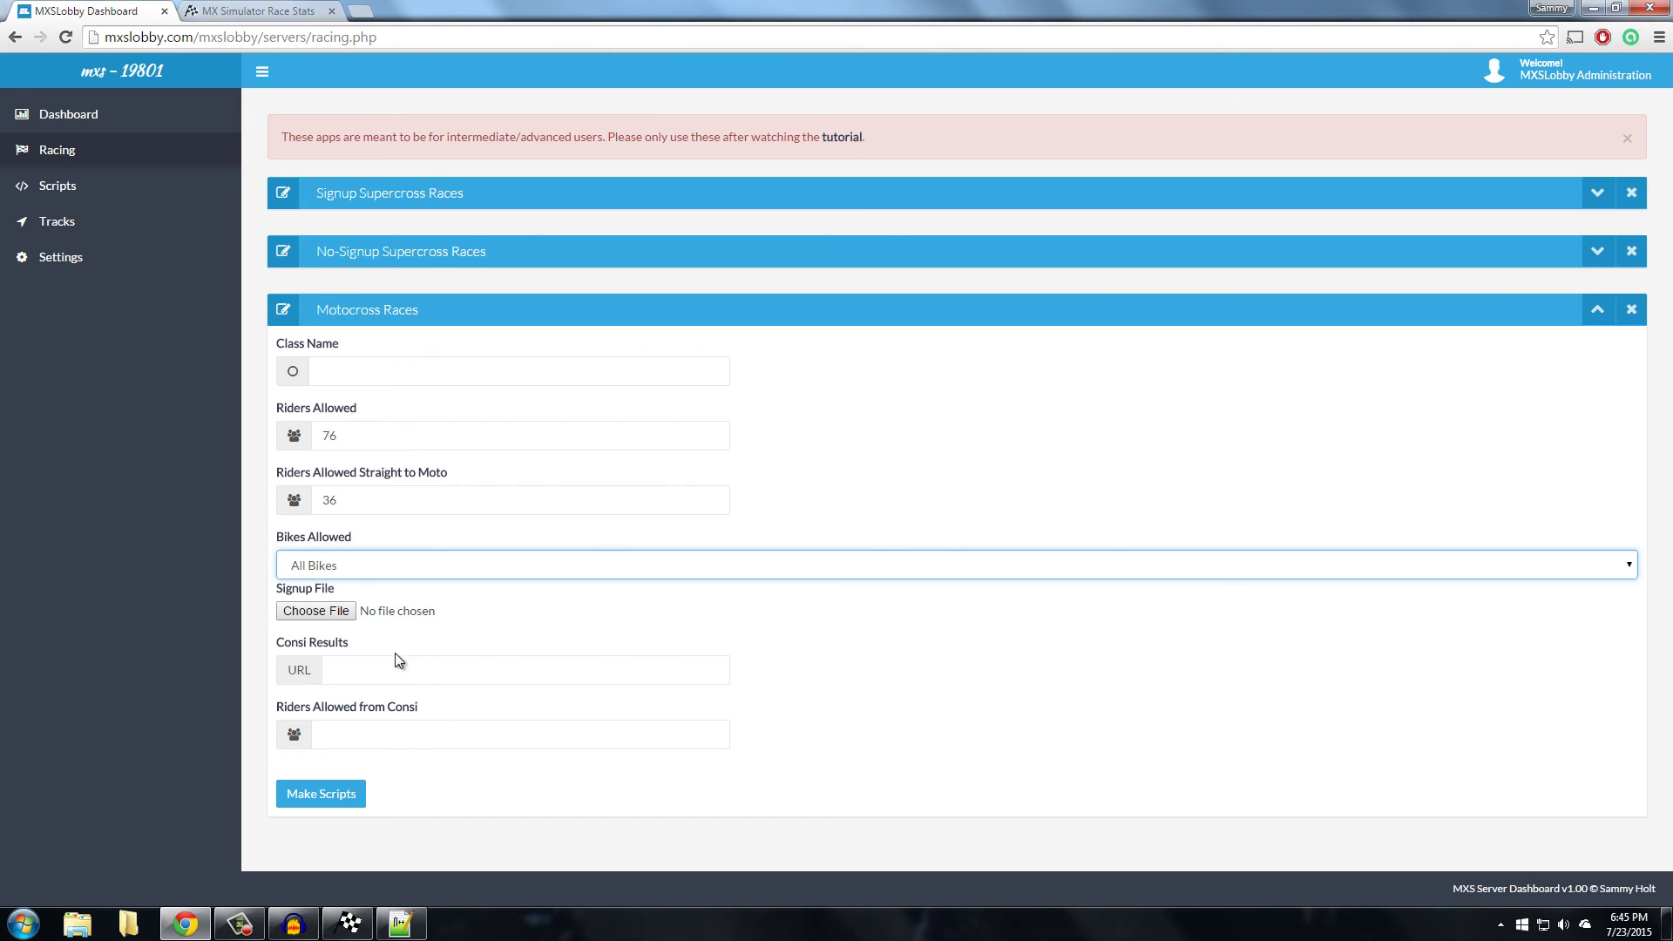
# Check the Class Name, Consi Results and Riders Allowed from Consi fields, leaving no signup file chosen
pyautogui.click(429, 374)
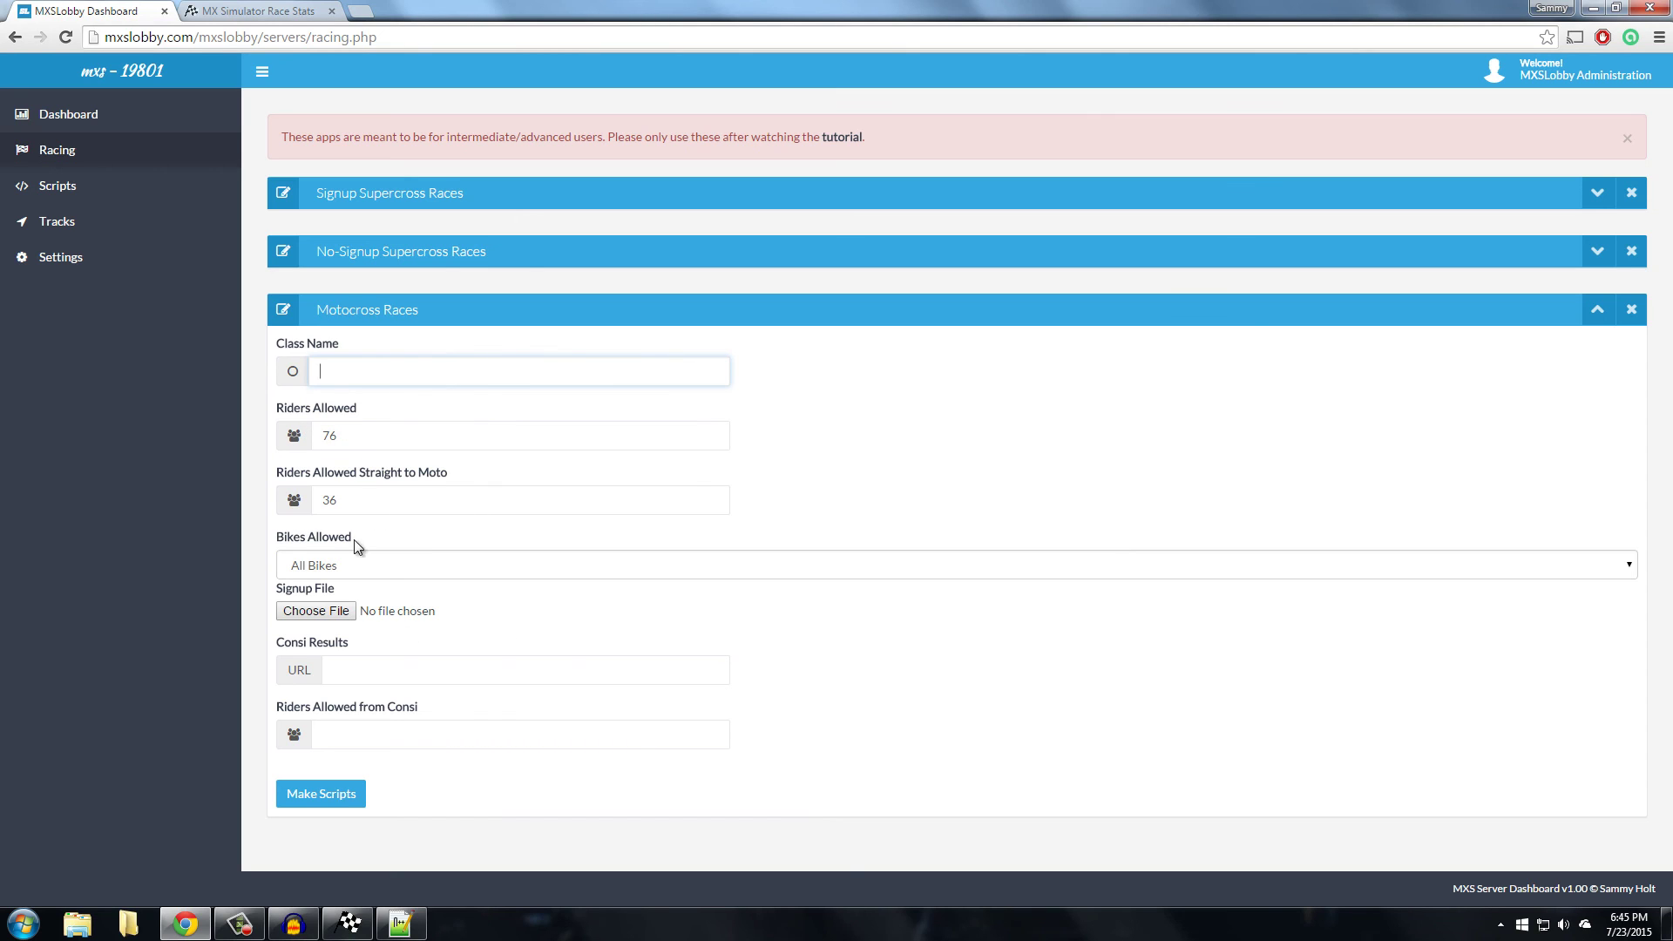
pyautogui.click(413, 670)
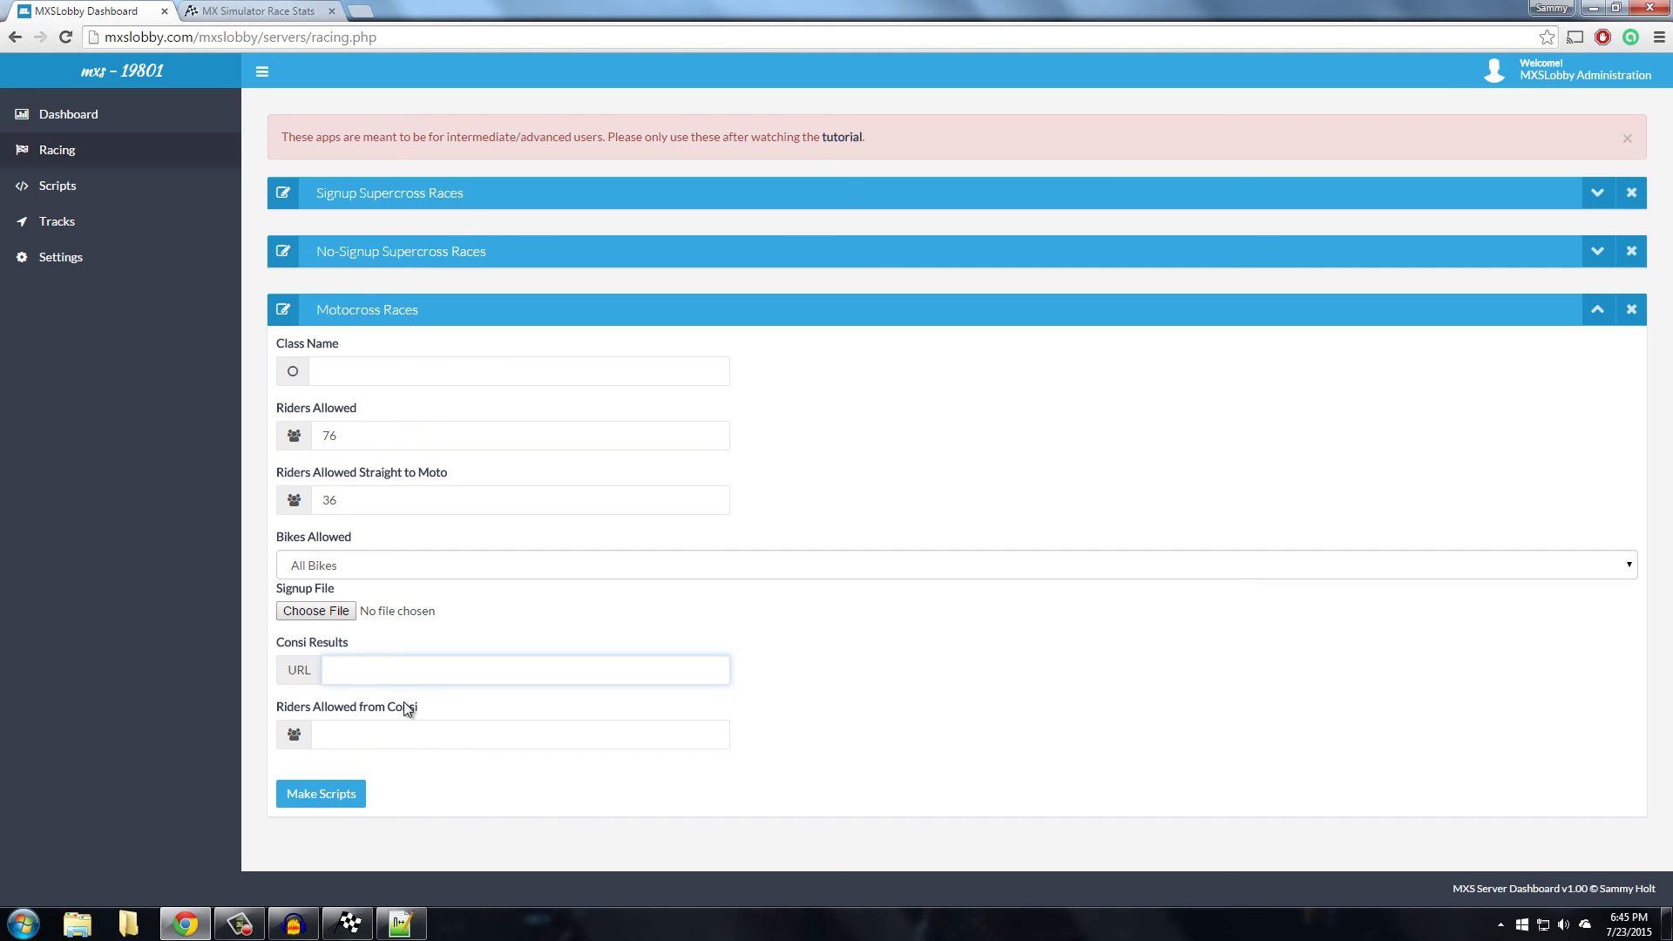
pyautogui.click(389, 734)
pyautogui.click(486, 675)
pyautogui.click(315, 611)
pyautogui.click(954, 575)
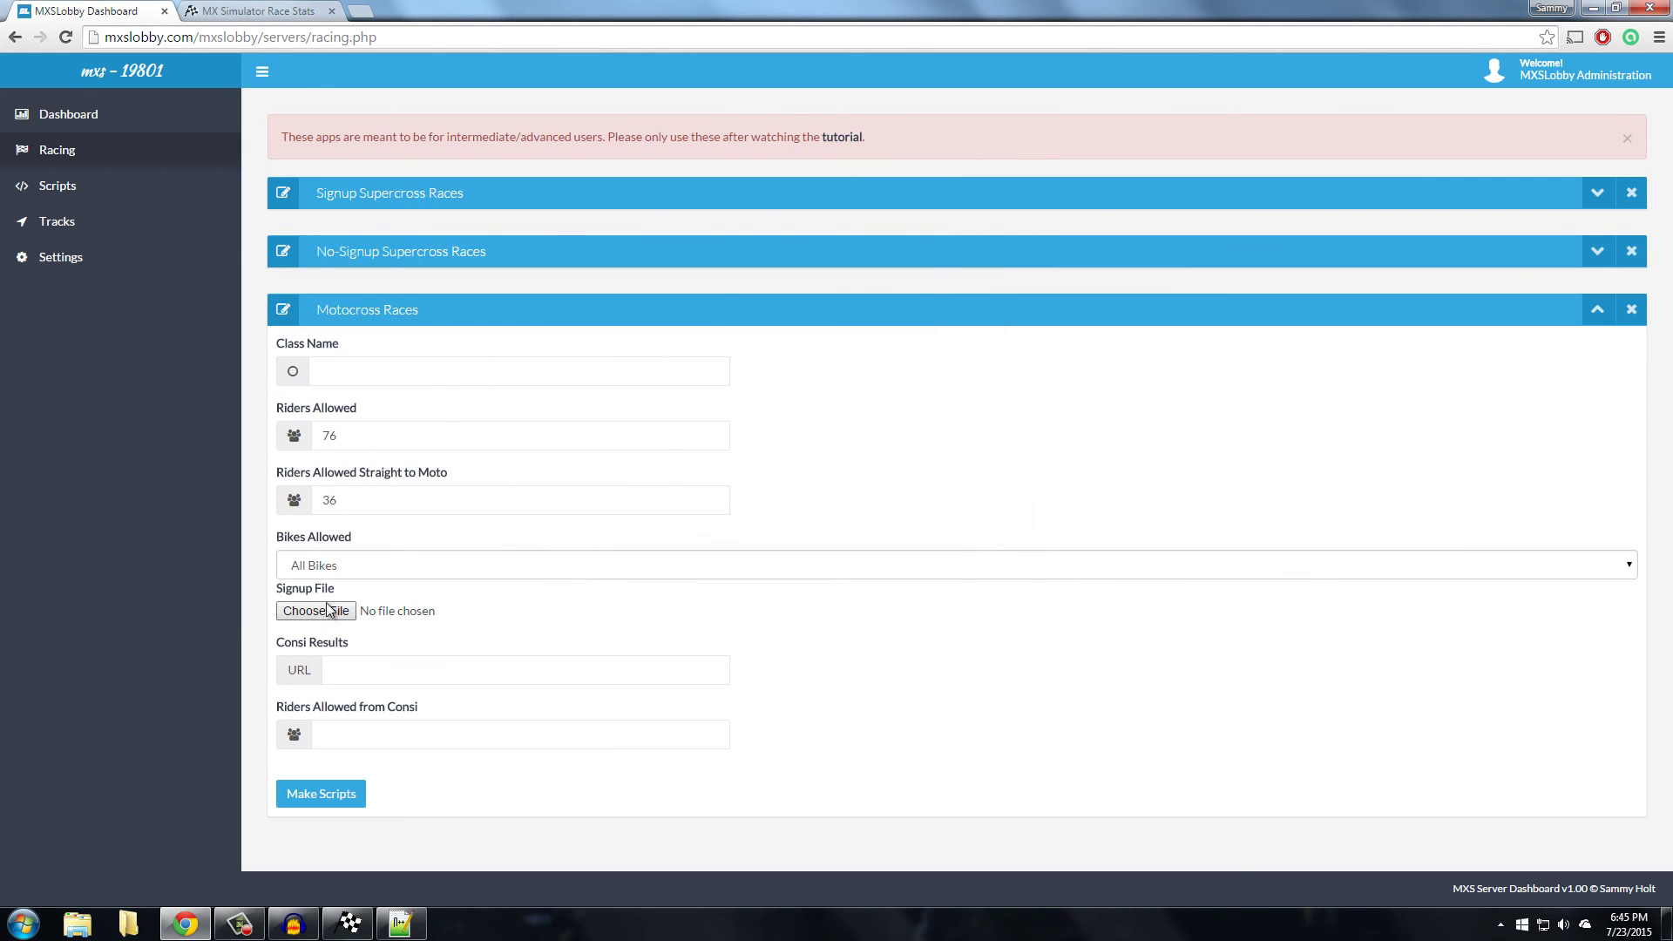
# Recheck the Riders Allowed, Straight to Moto and Consi fields, then collapse the Motocross Races section
pyautogui.click(565, 374)
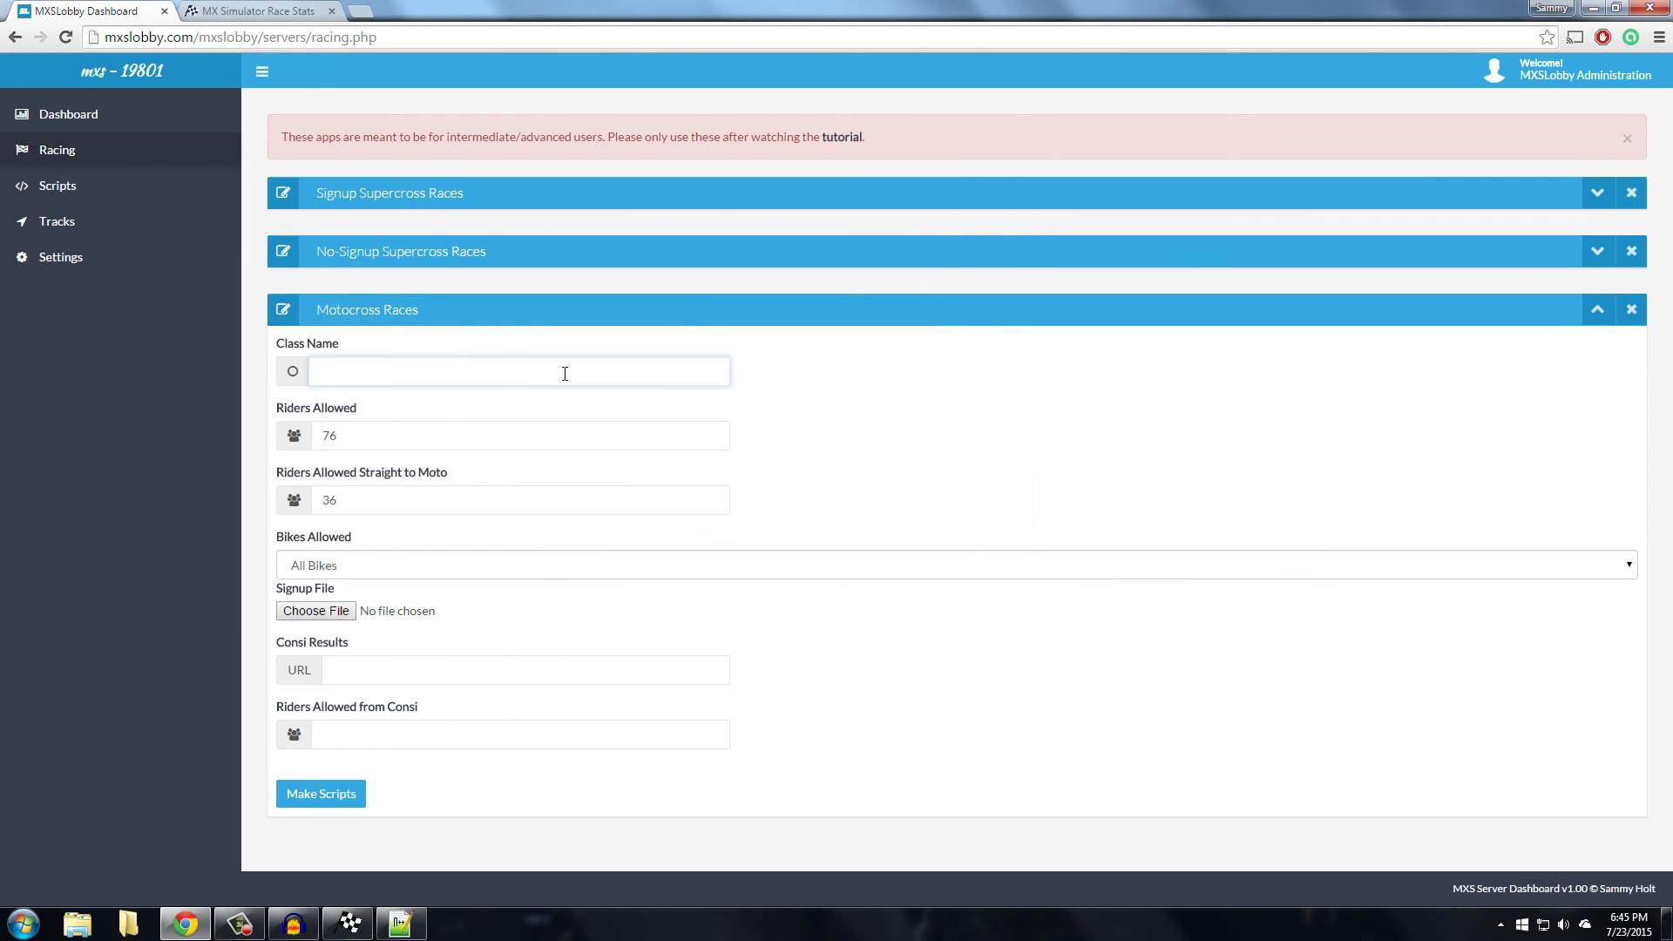
pyautogui.click(518, 438)
pyautogui.click(430, 497)
pyautogui.click(437, 673)
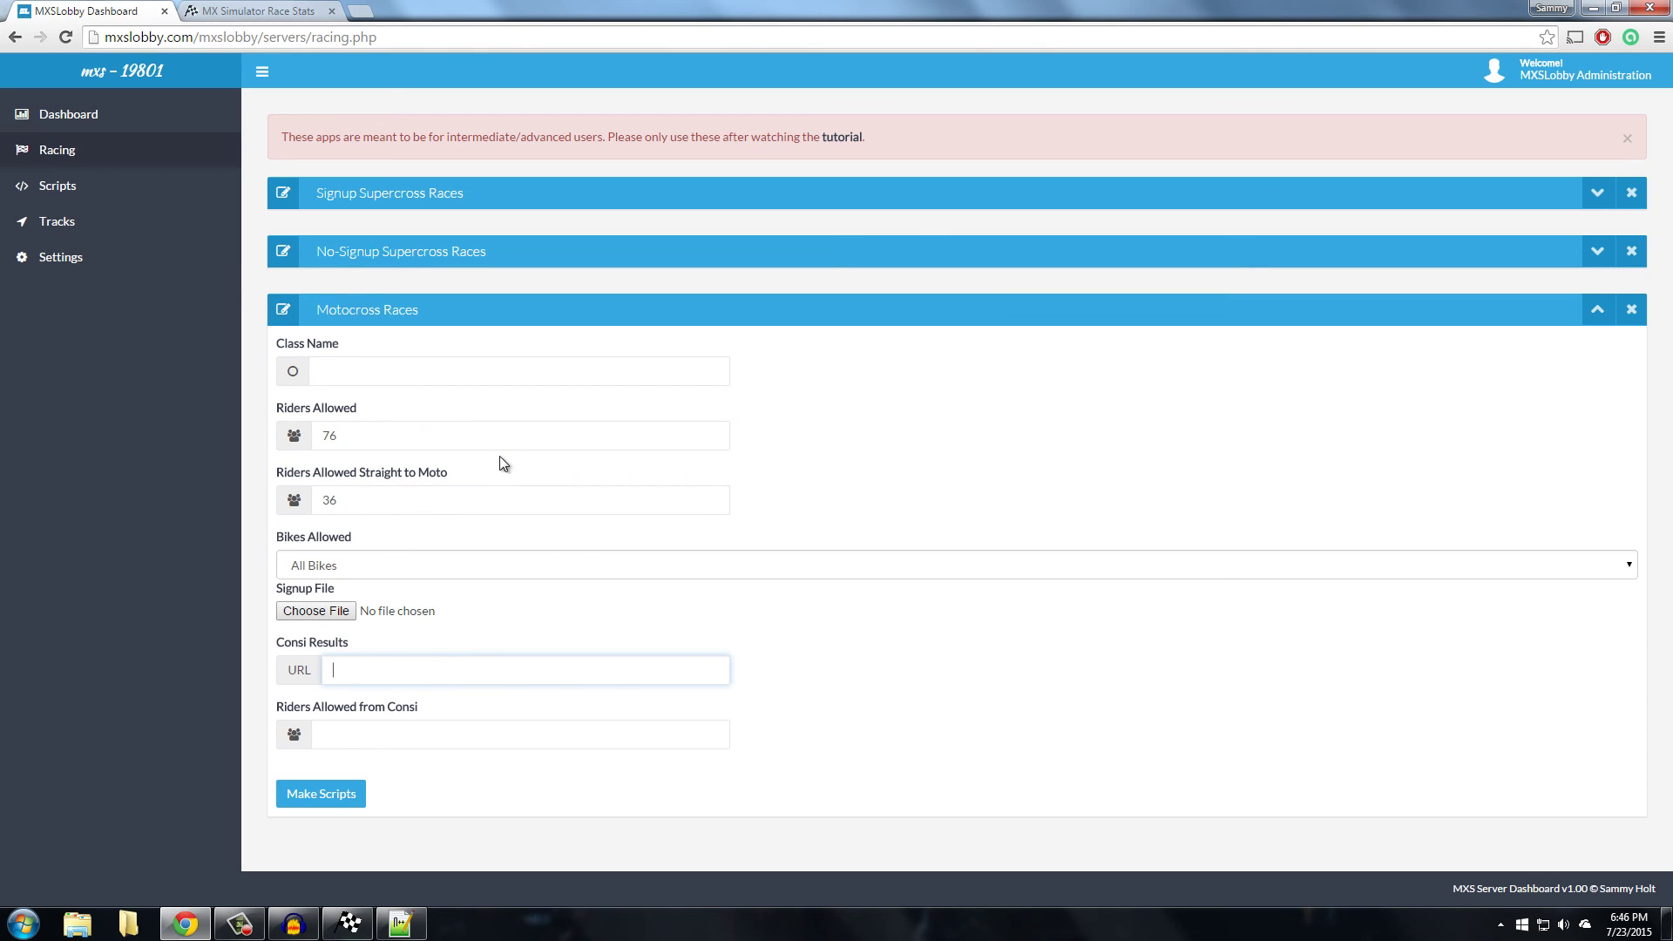
pyautogui.click(456, 434)
pyautogui.click(383, 501)
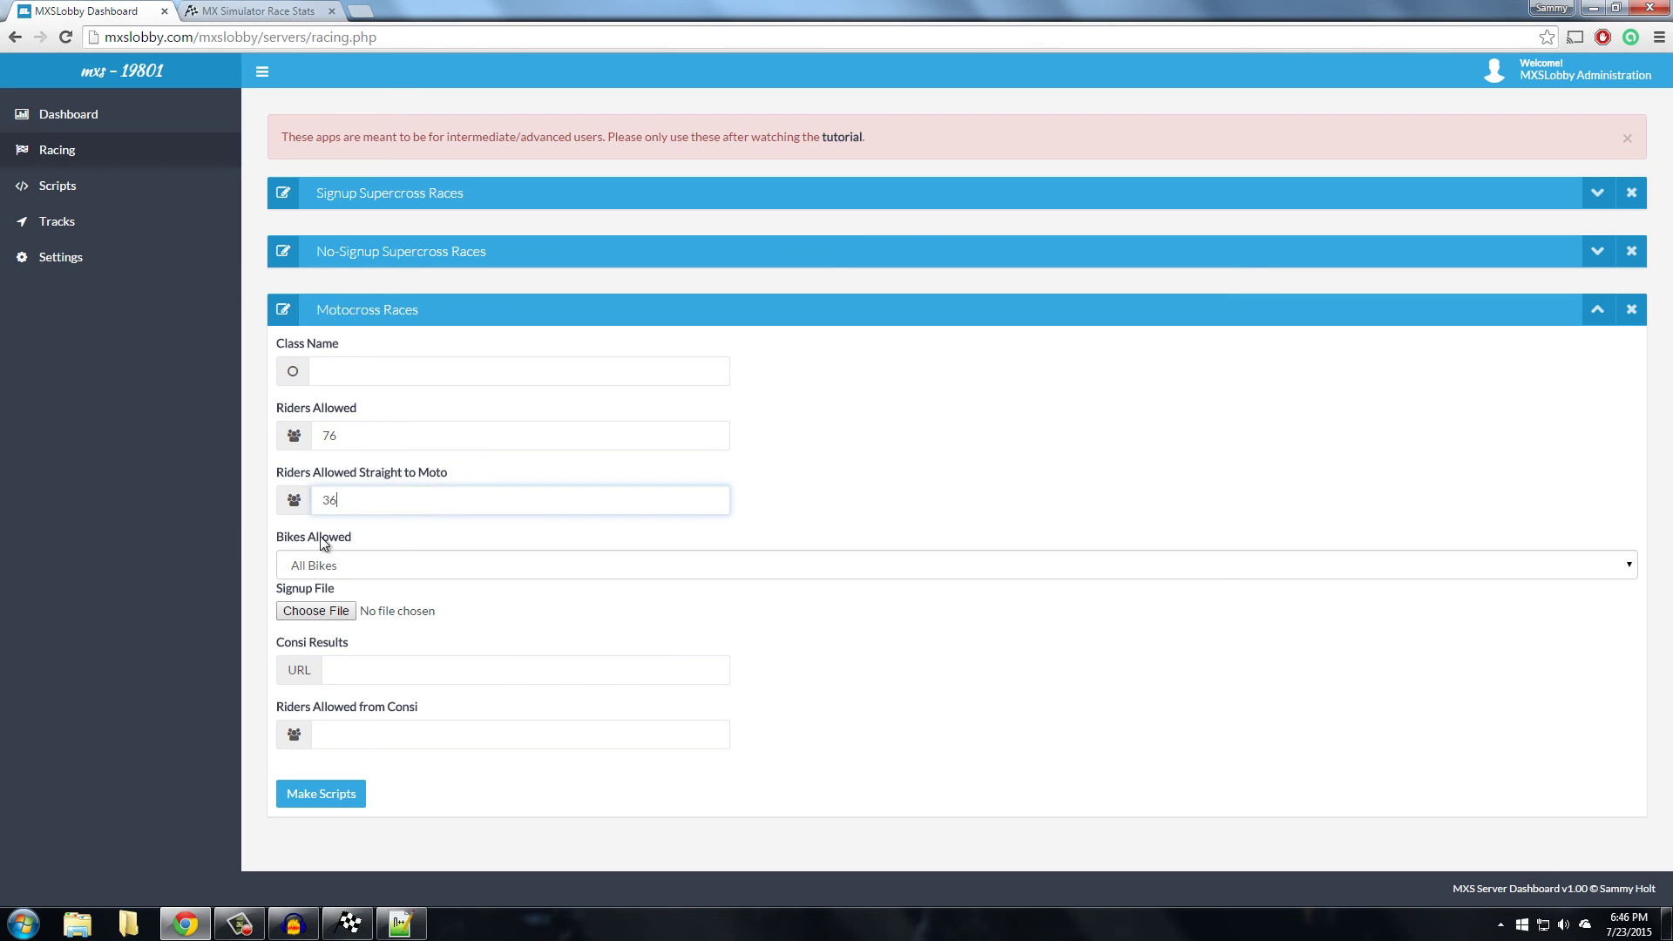
pyautogui.click(394, 356)
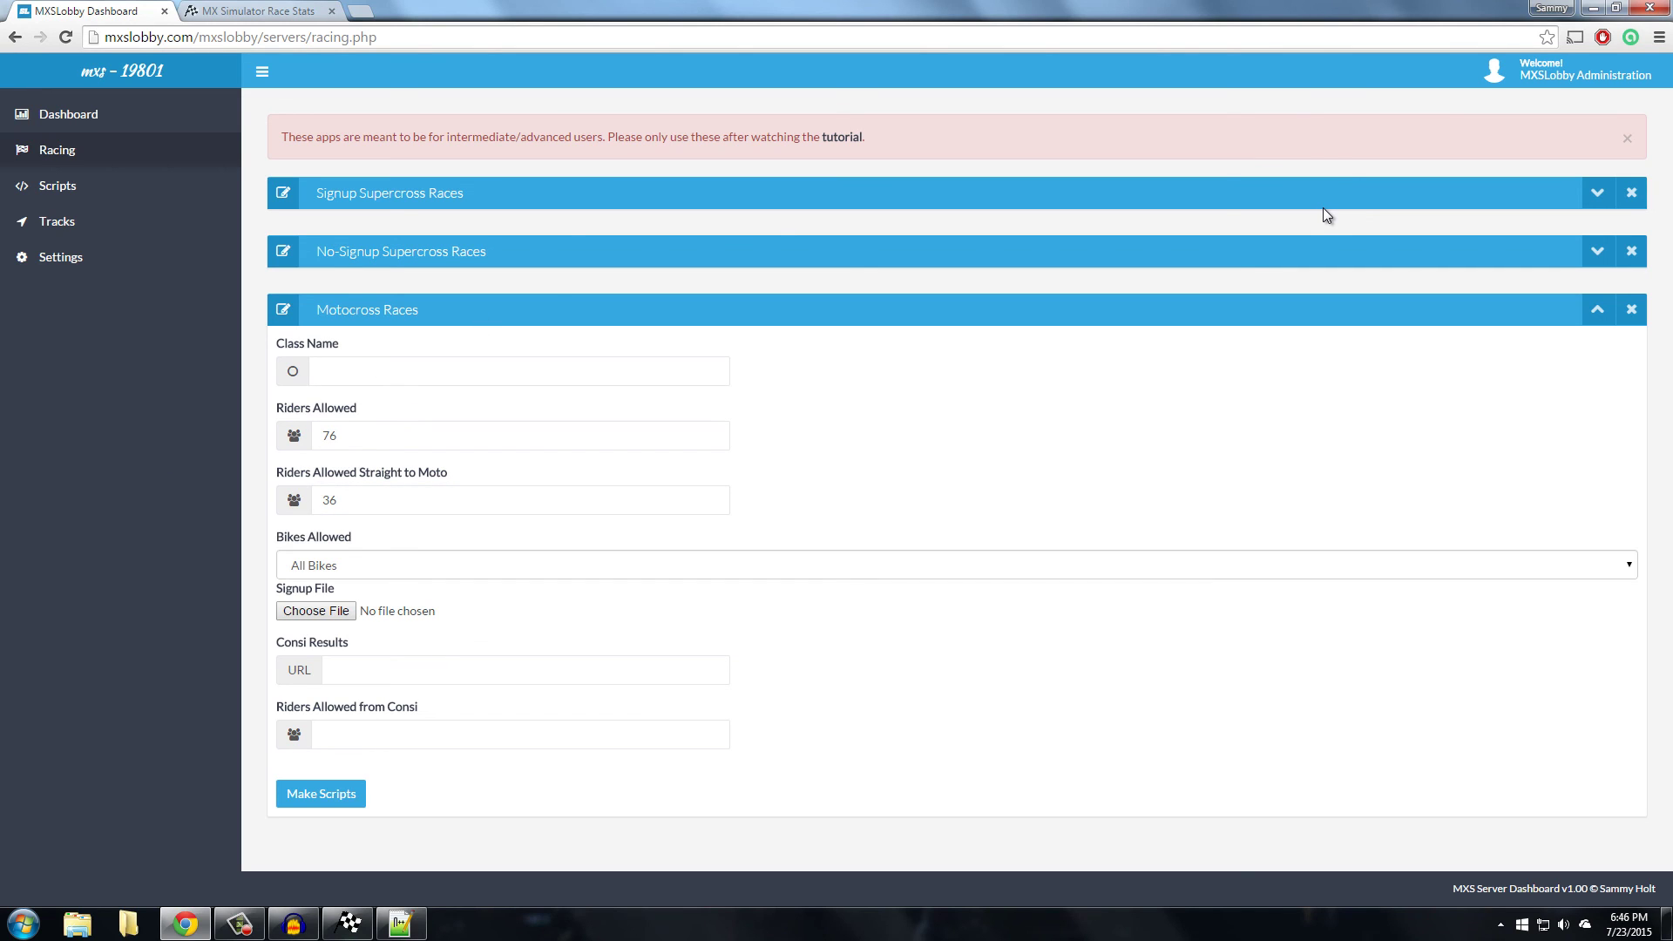
pyautogui.click(959, 312)
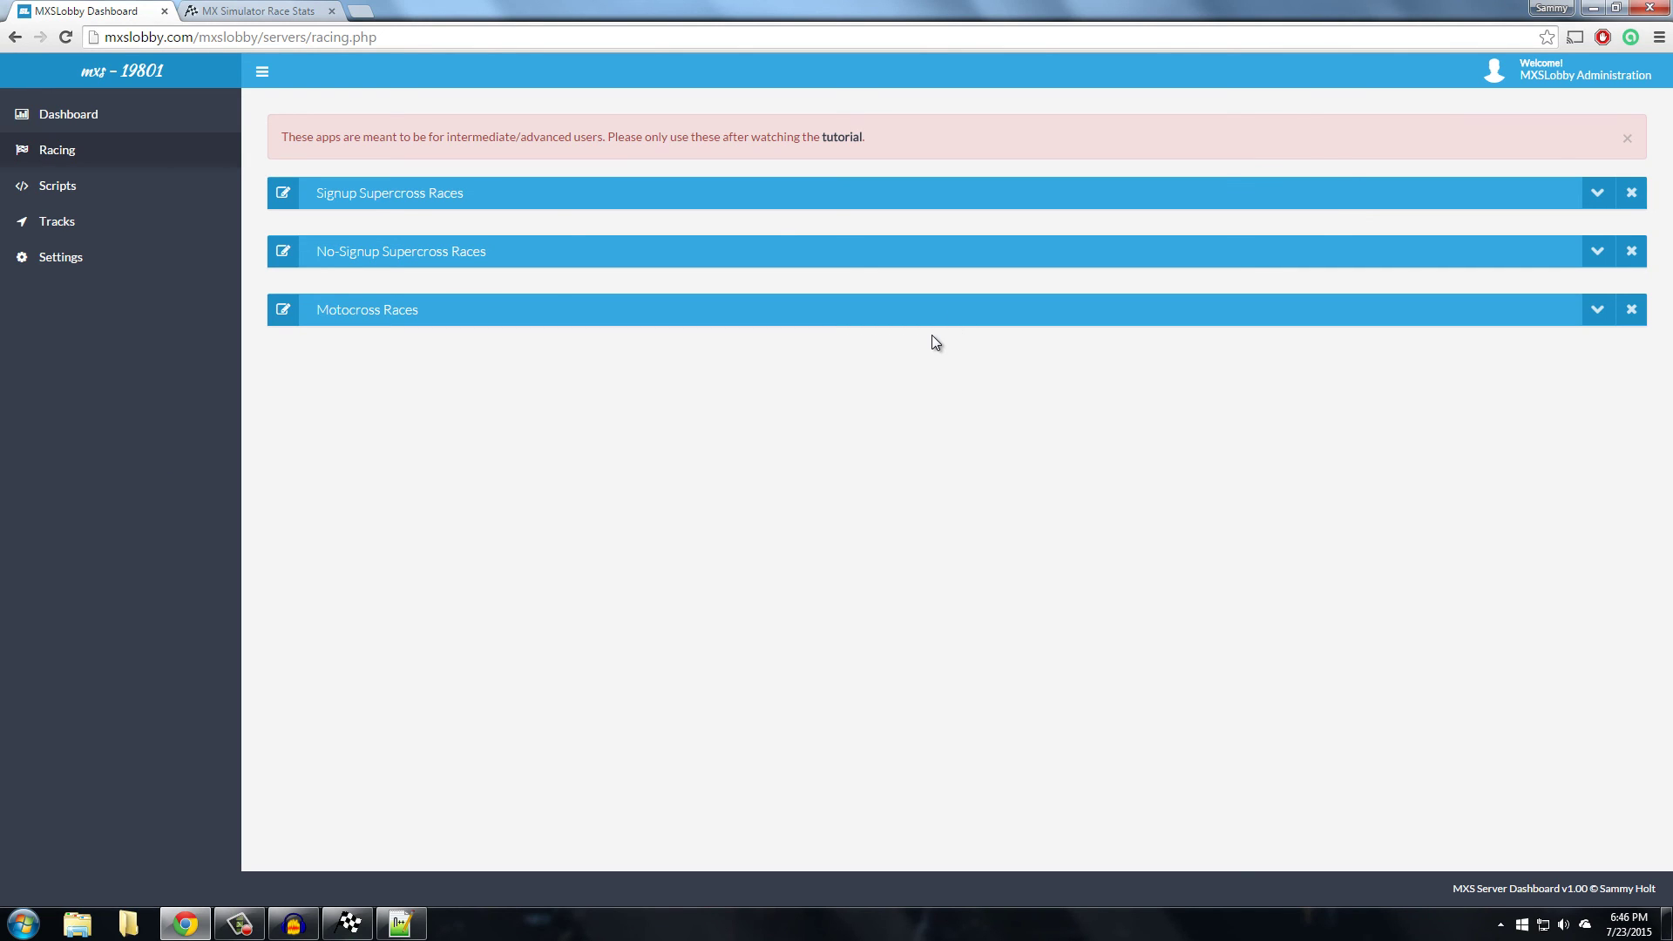